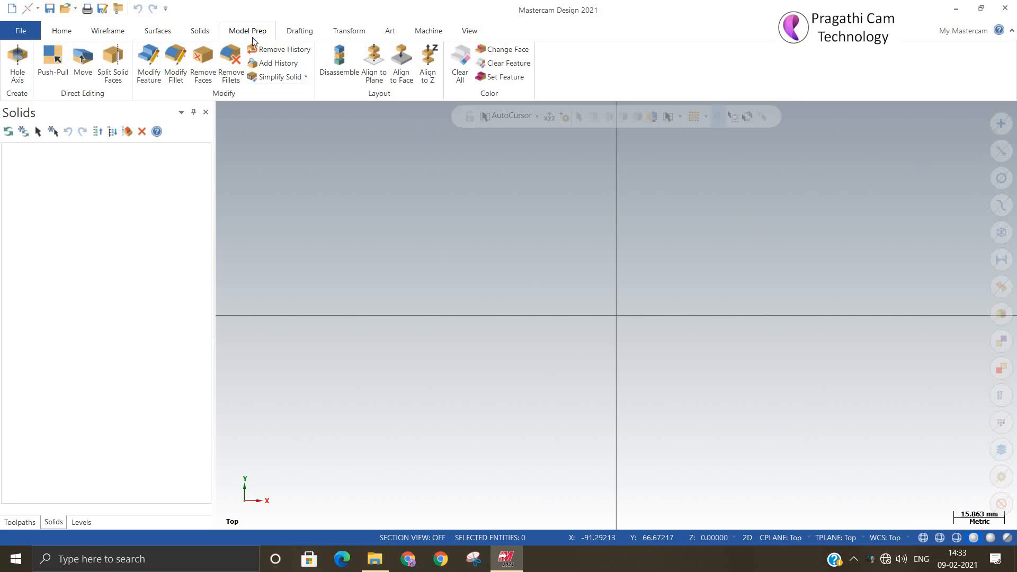
Step: Draw a rectangle with its first corner at the origin, about 75 mm wide and 69 mm high
right_click(370, 268)
click(422, 383)
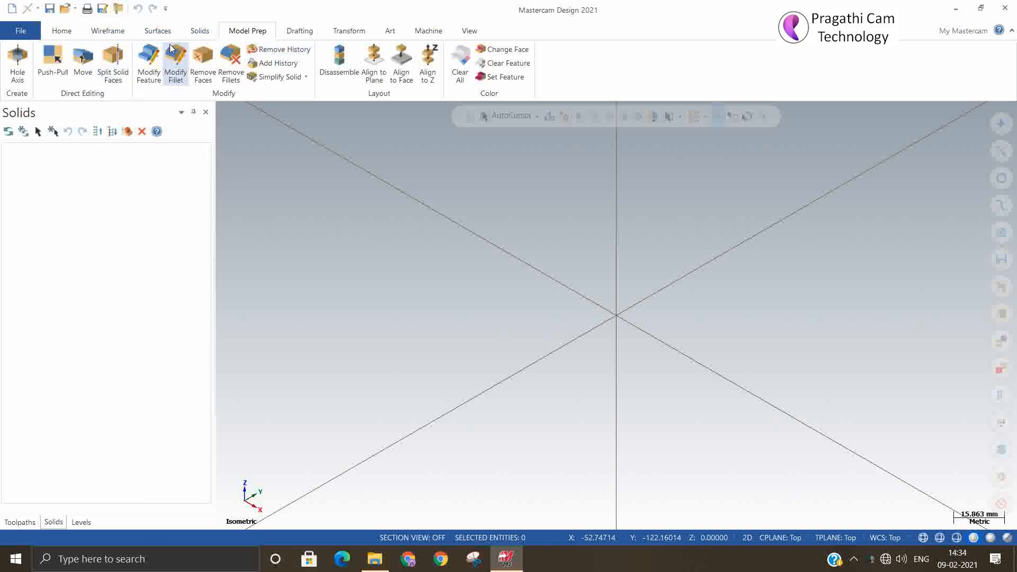
click(100, 32)
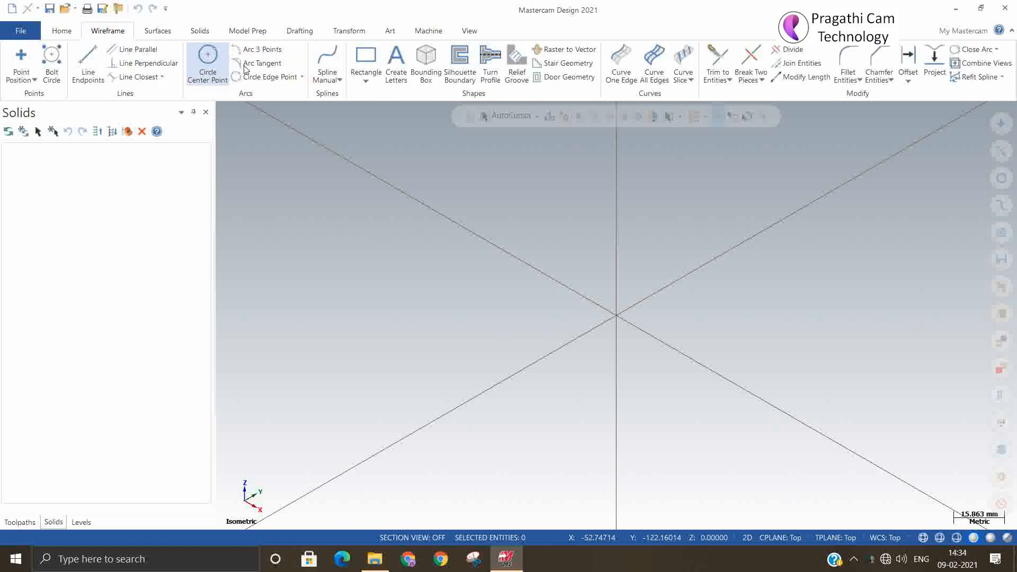
click(366, 59)
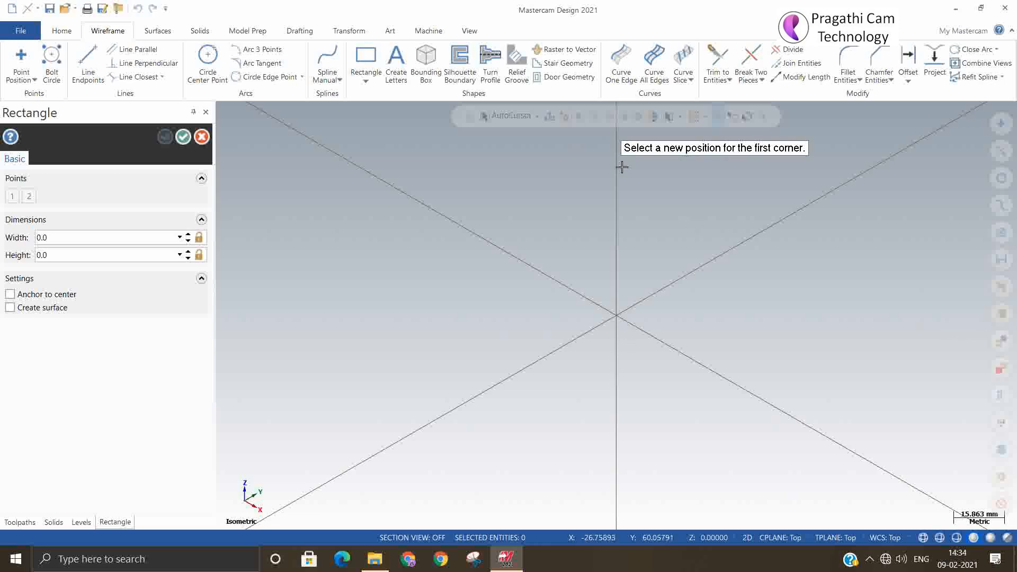
click(619, 315)
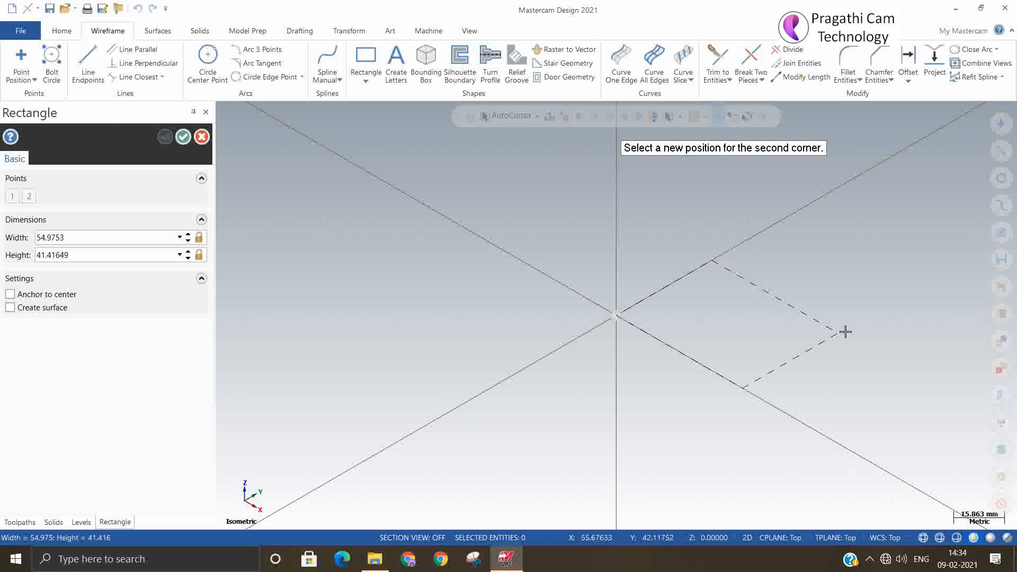
click(942, 323)
Step: Set the rectangle's width to 150 mm and its height to 100 mm
click(93, 237)
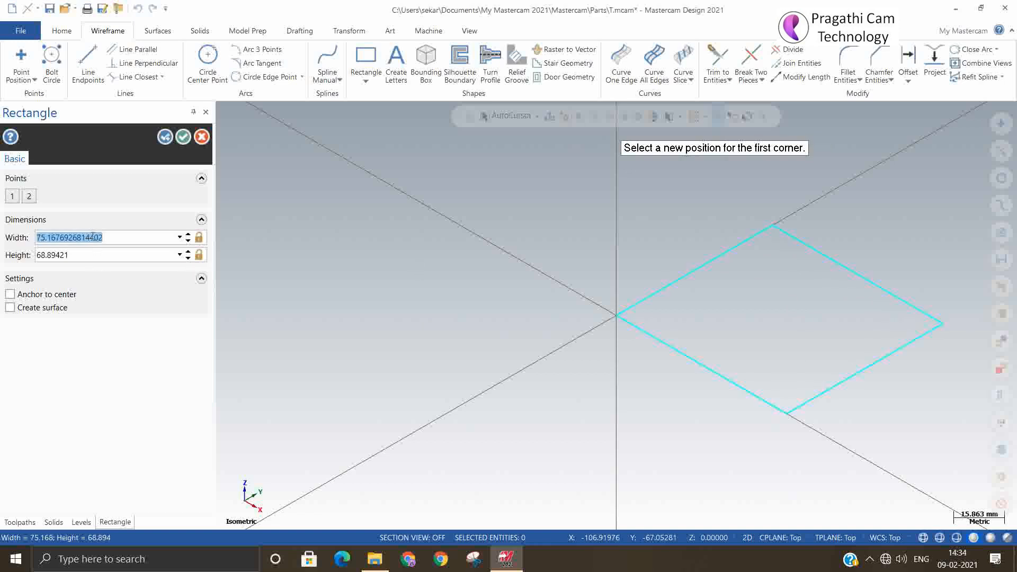
text(150)
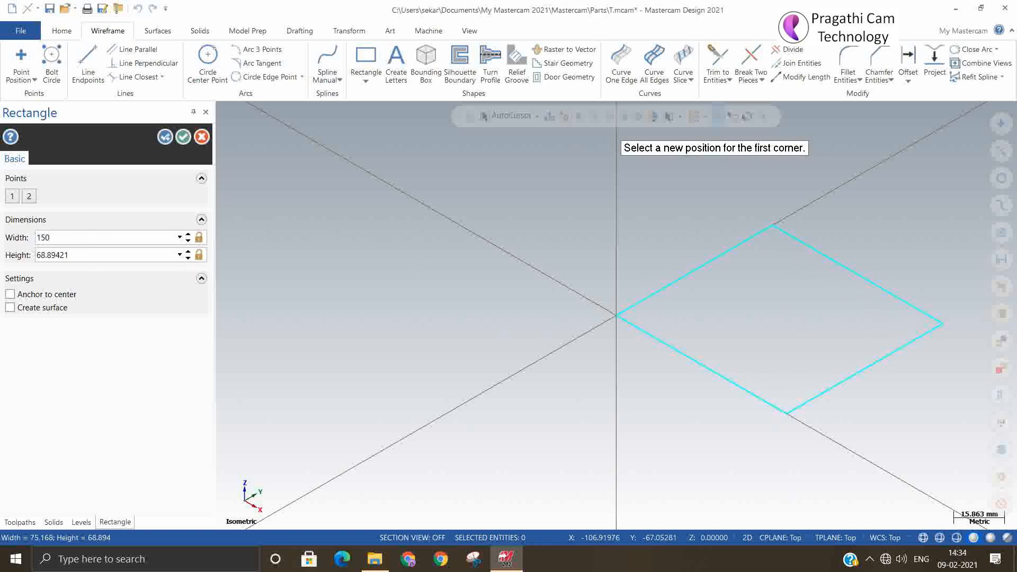
click(80, 257)
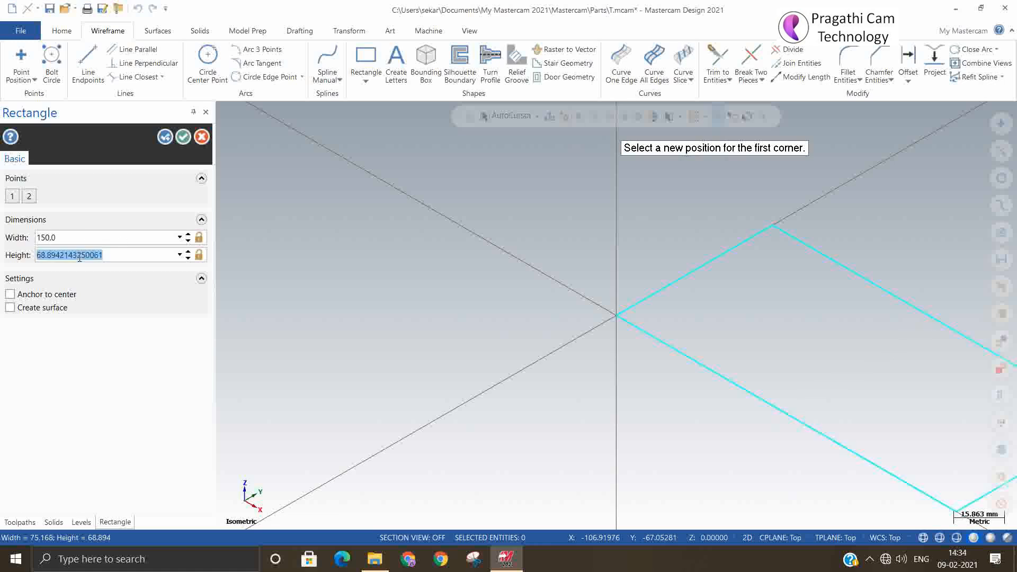
text(100)
key(Return)
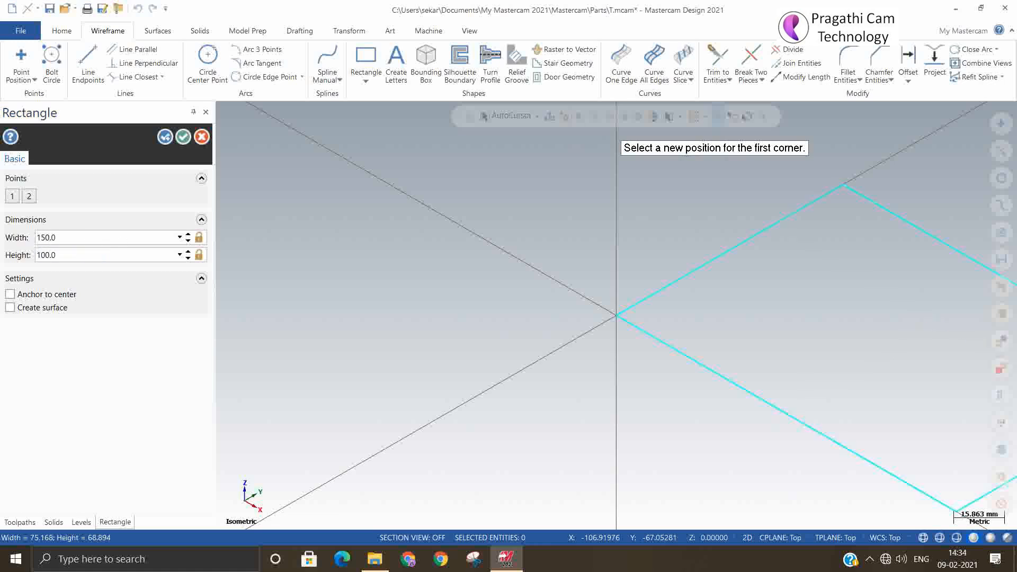
click(192, 135)
scroll(309, 277, down, 3)
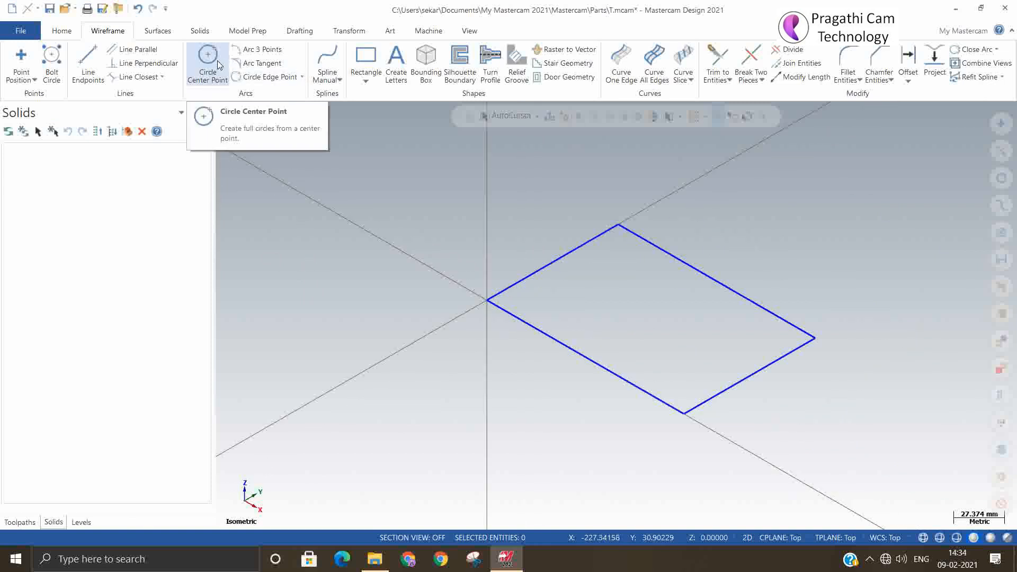
Step: Extrude the rectangle downward 35 mm as a new solid body
click(199, 31)
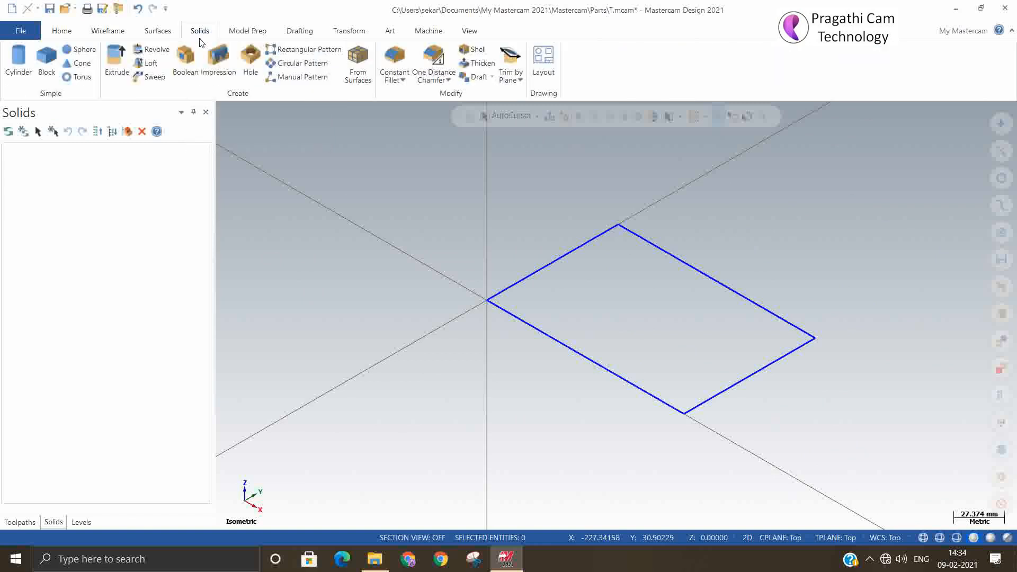
click(117, 63)
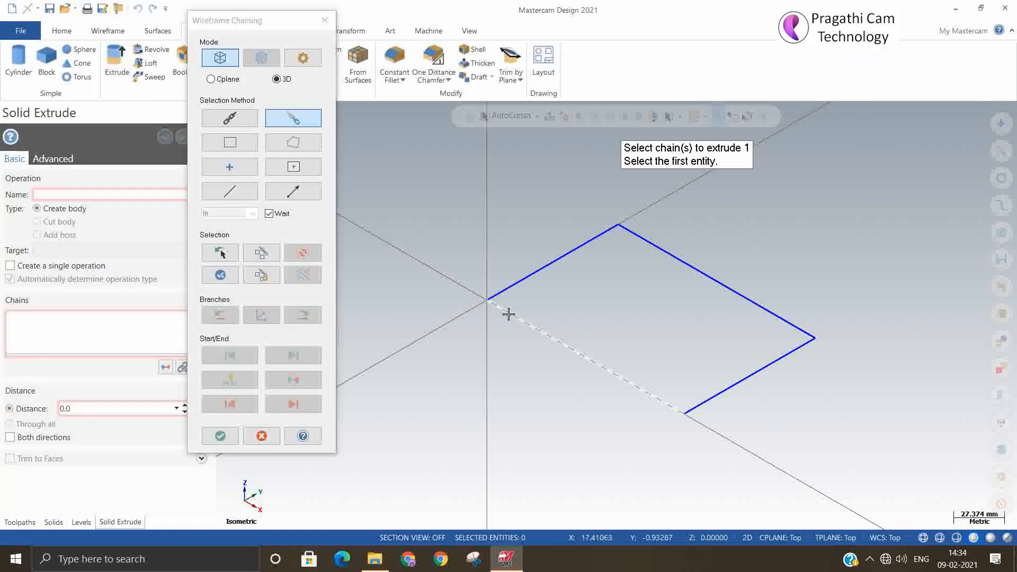
click(509, 315)
click(491, 297)
click(232, 443)
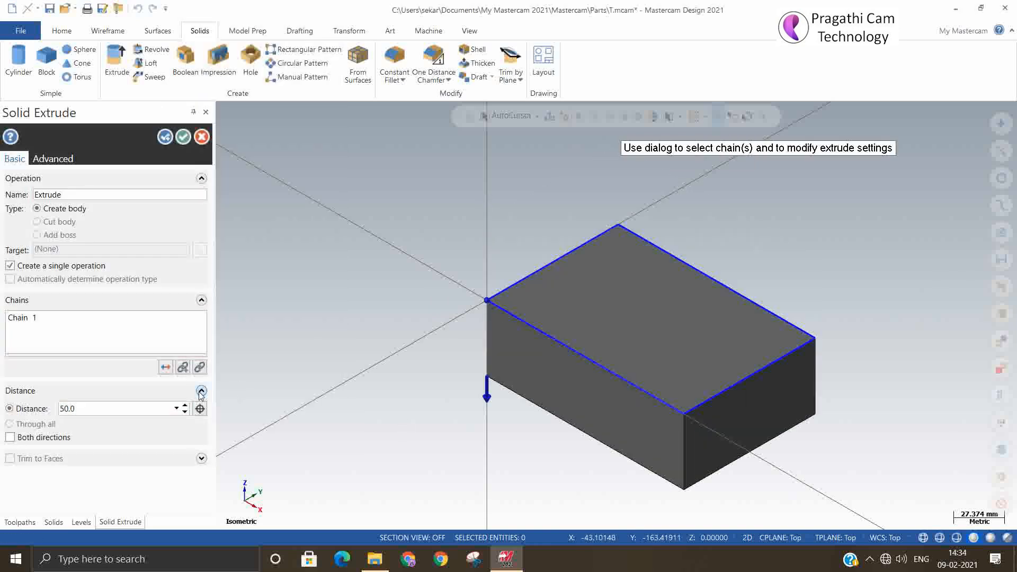
double_click(119, 413)
text(35)
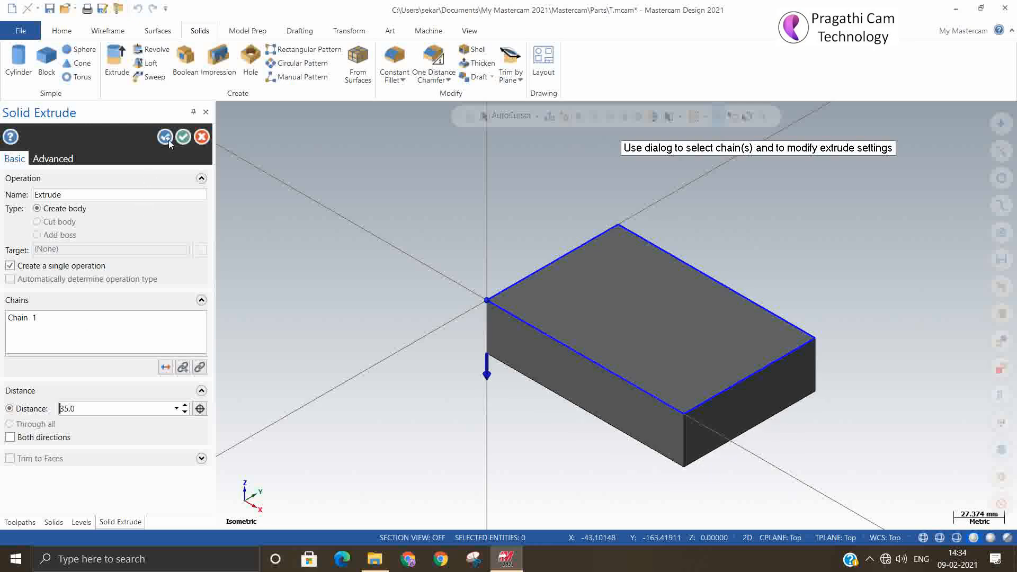
click(182, 137)
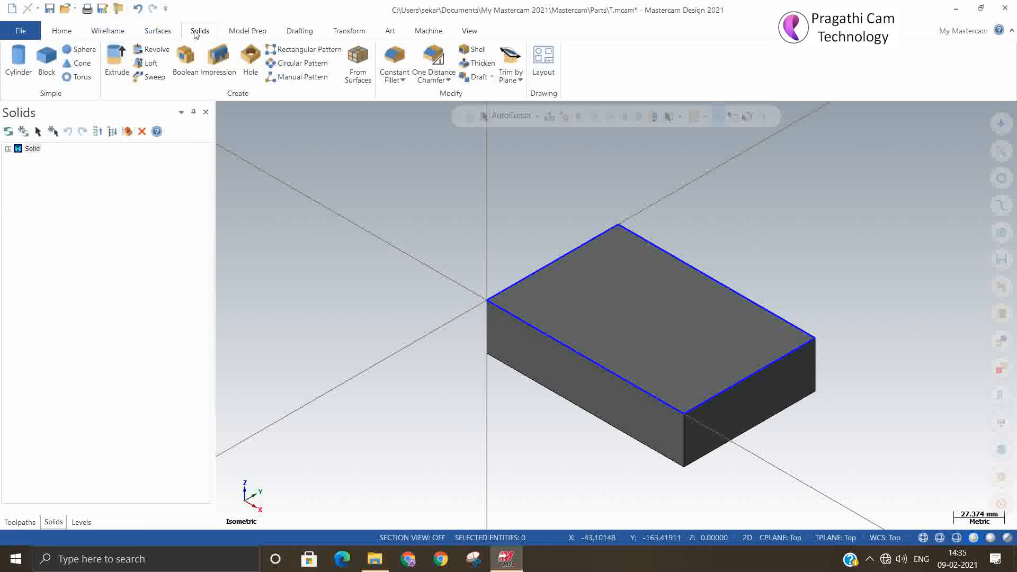
click(250, 61)
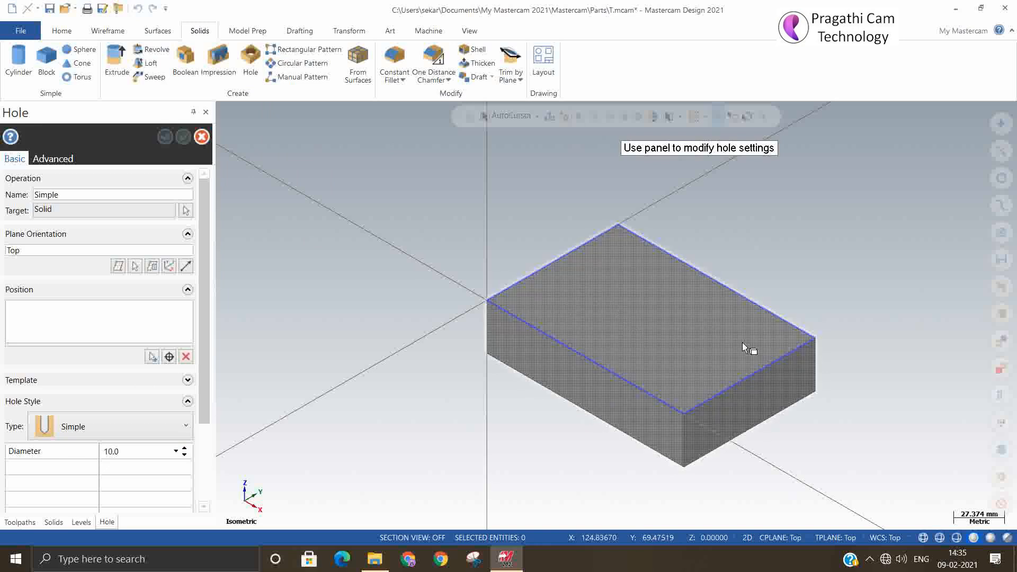
click(152, 357)
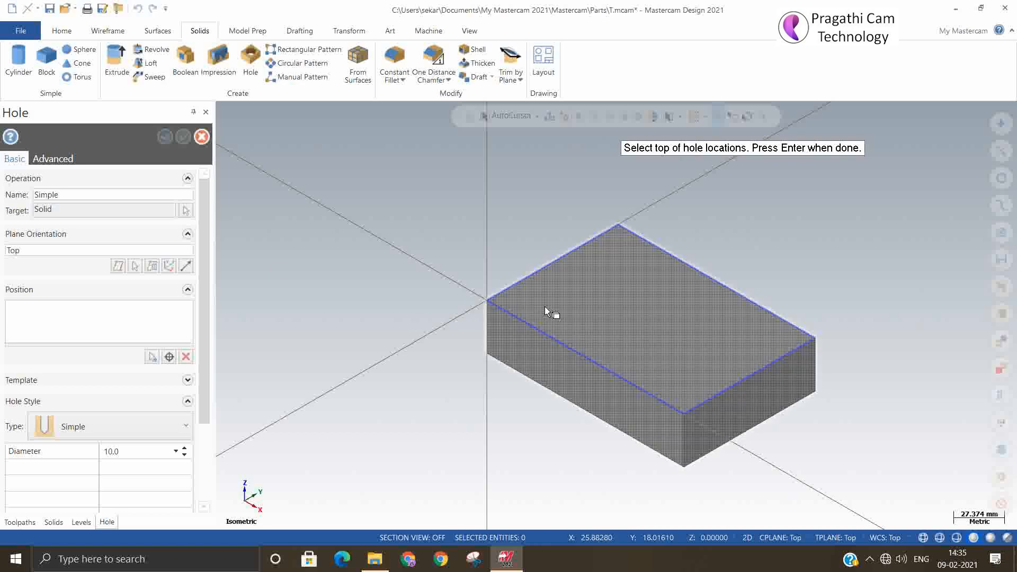
click(200, 140)
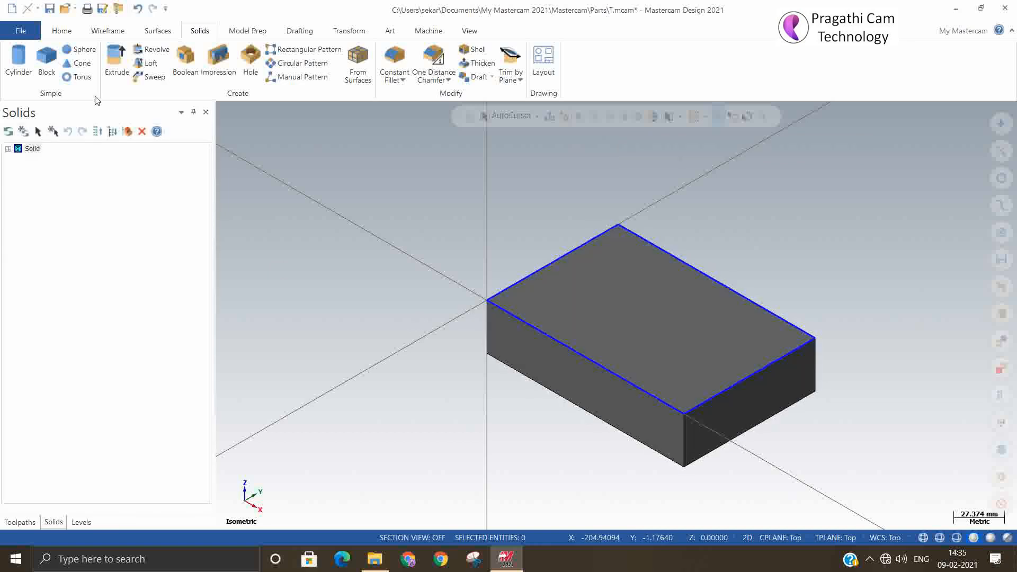
Step: Place nine scattered points across the block's top face as hole locations
click(107, 31)
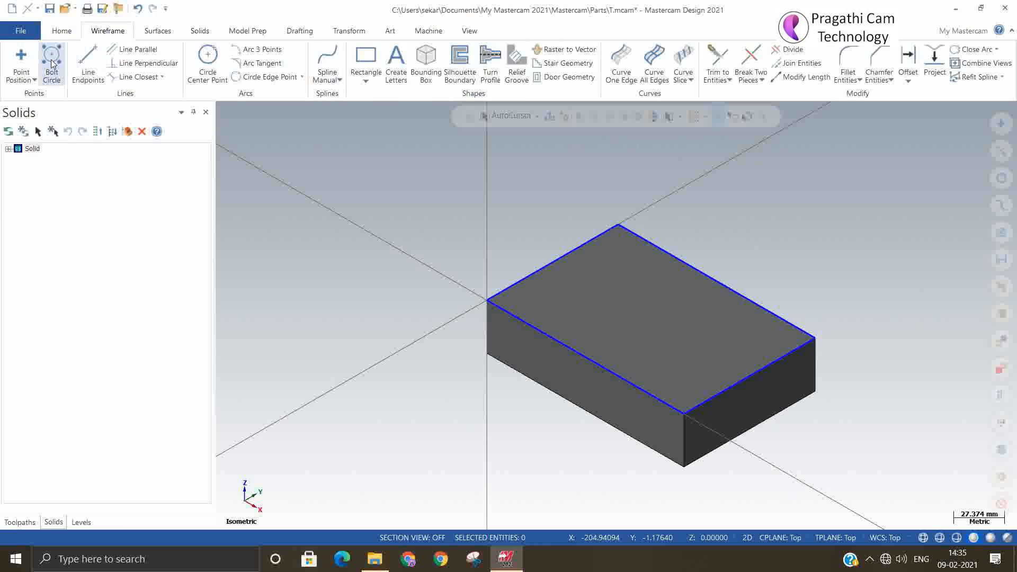
click(21, 57)
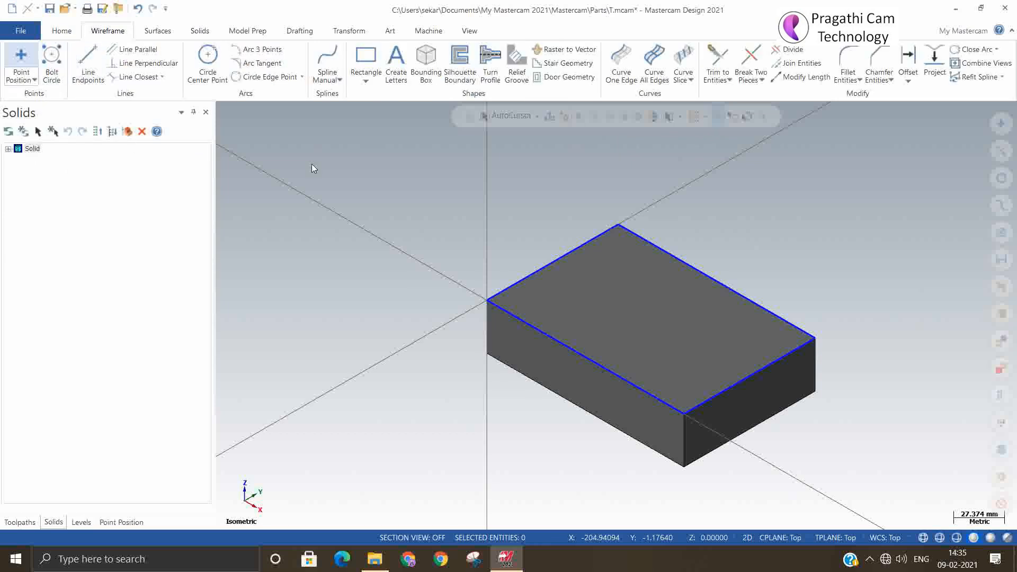
click(567, 304)
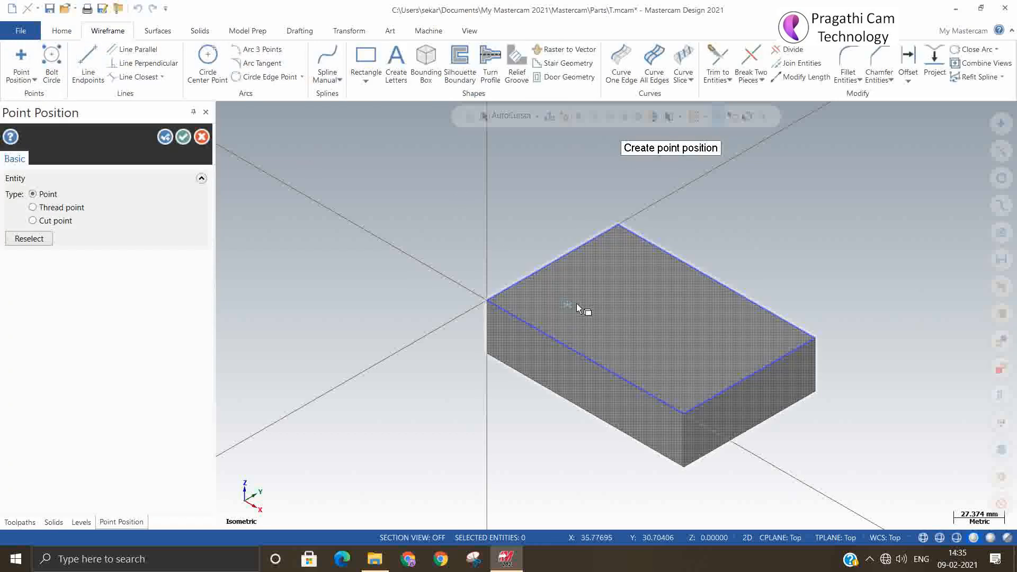
click(615, 265)
click(709, 311)
click(673, 294)
click(655, 345)
click(620, 310)
click(714, 363)
click(654, 380)
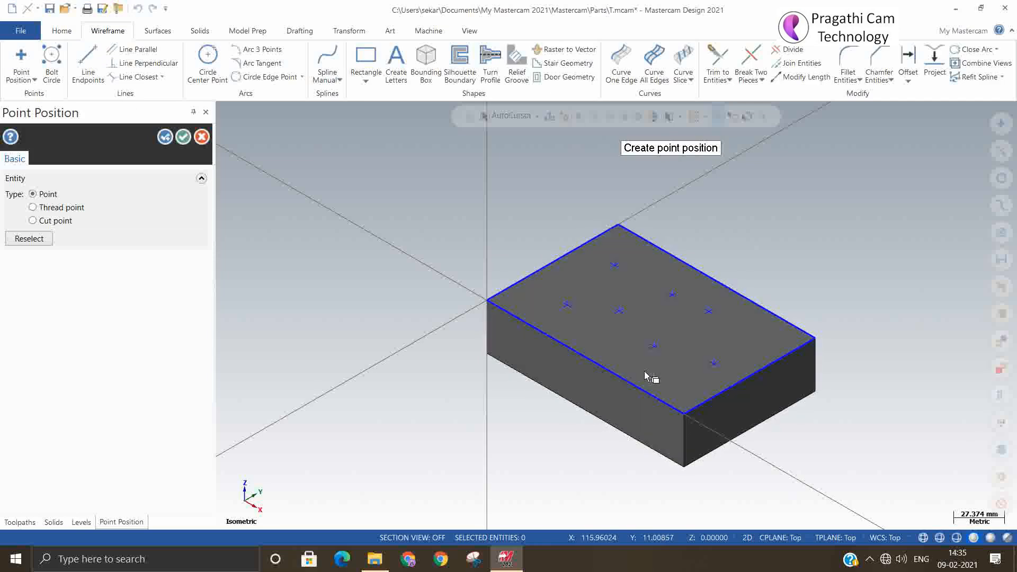
click(615, 339)
click(183, 136)
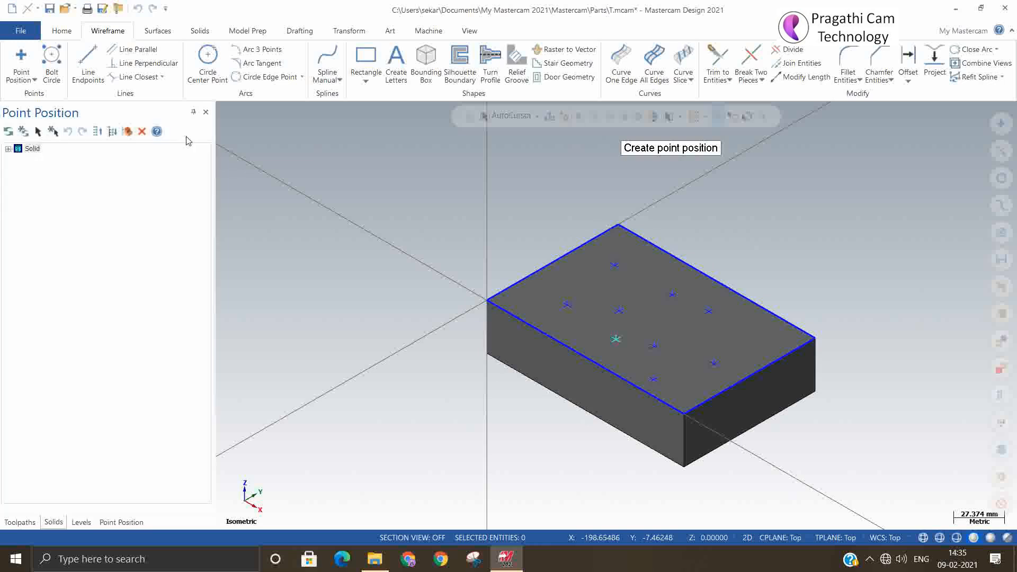
Step: Create simple 10 mm diameter holes through all at three points, the one nearest the origin and two along the rear long edge
click(200, 32)
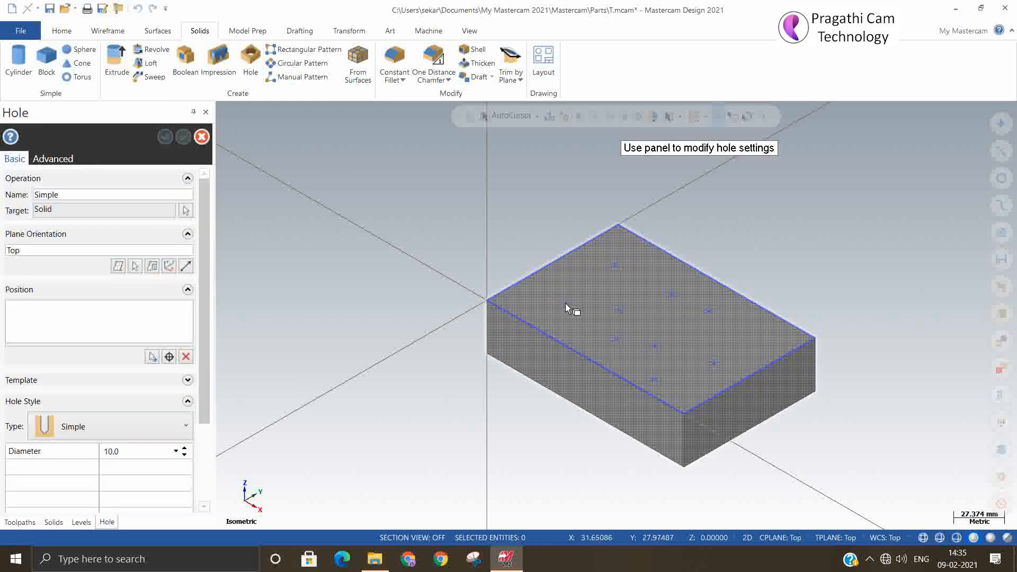
click(169, 356)
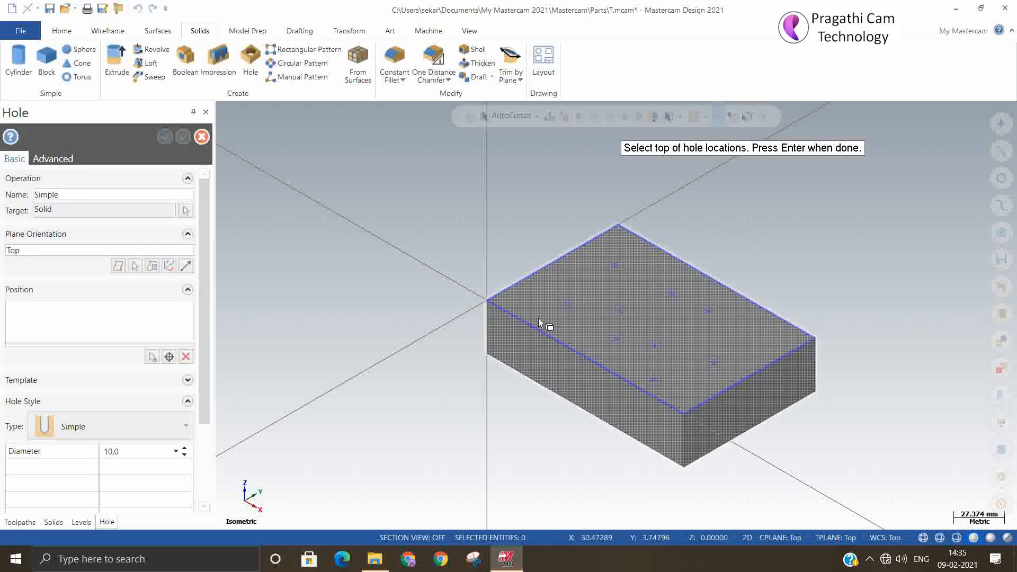
click(615, 265)
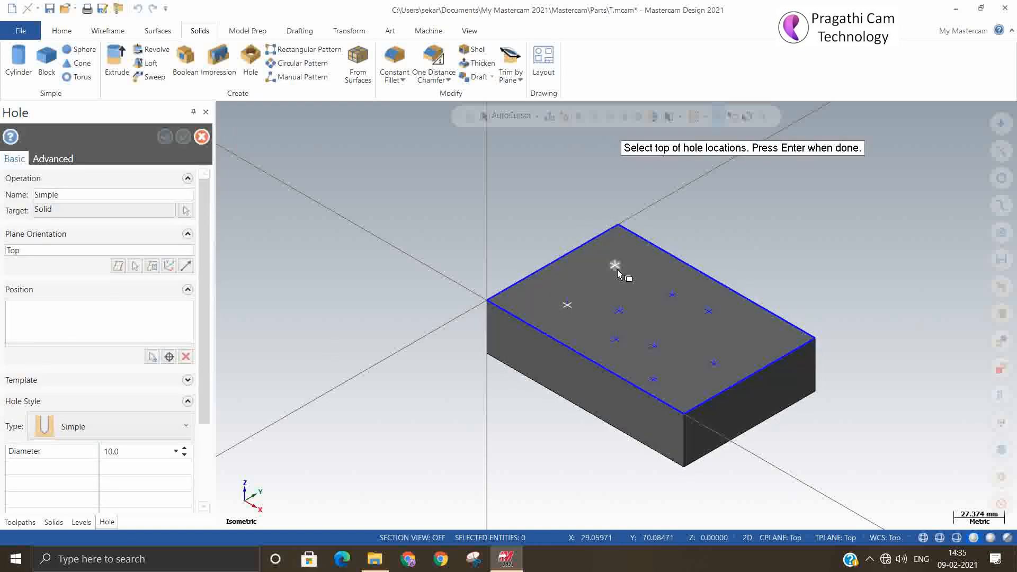
click(672, 295)
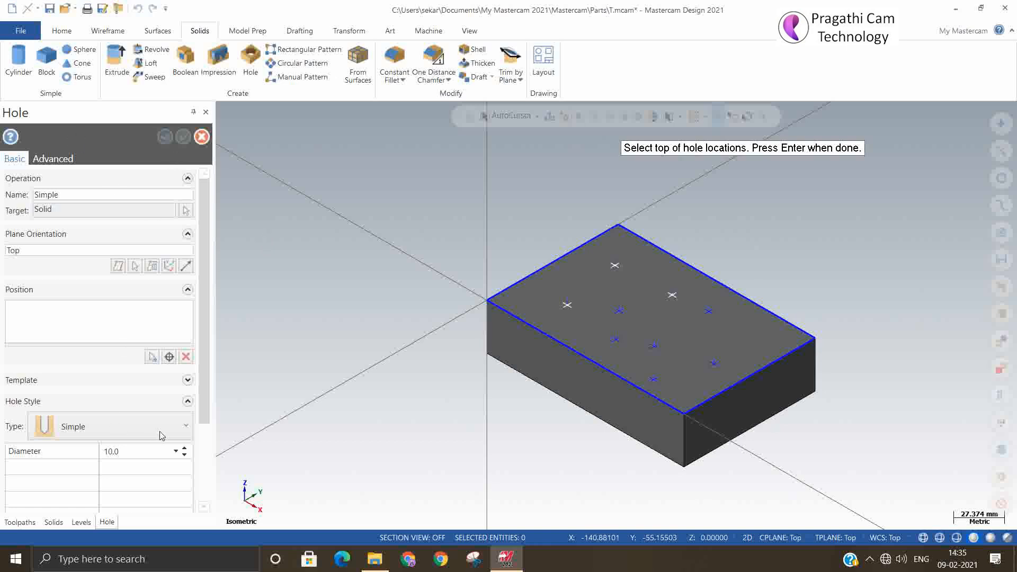
key(Return)
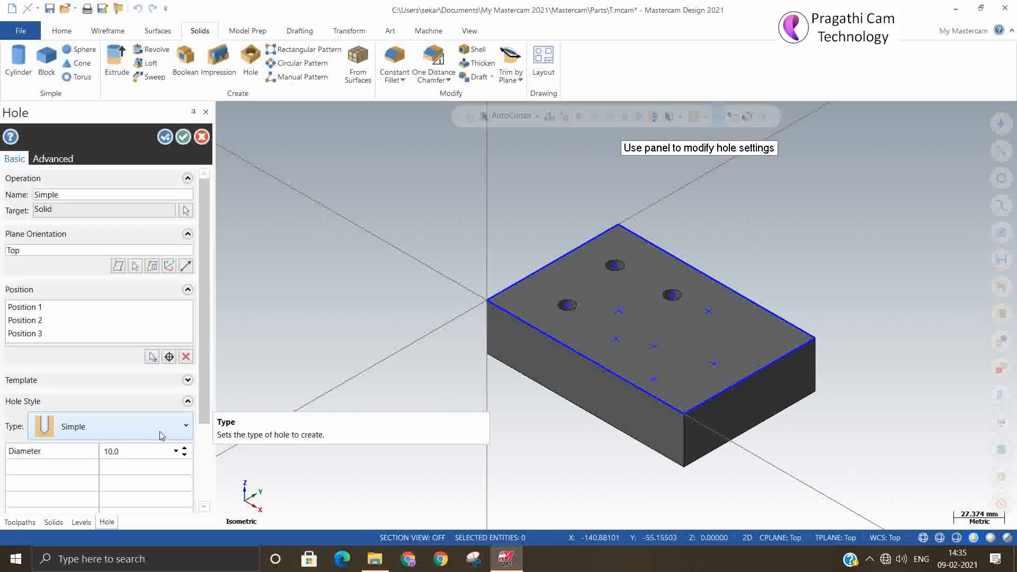
scroll(209, 414, down, 3)
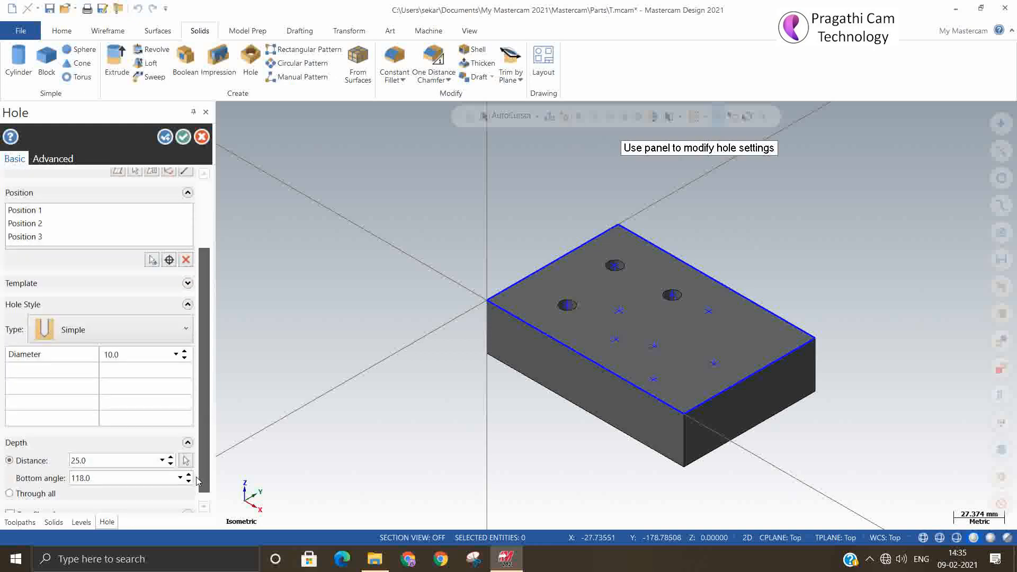
click(10, 490)
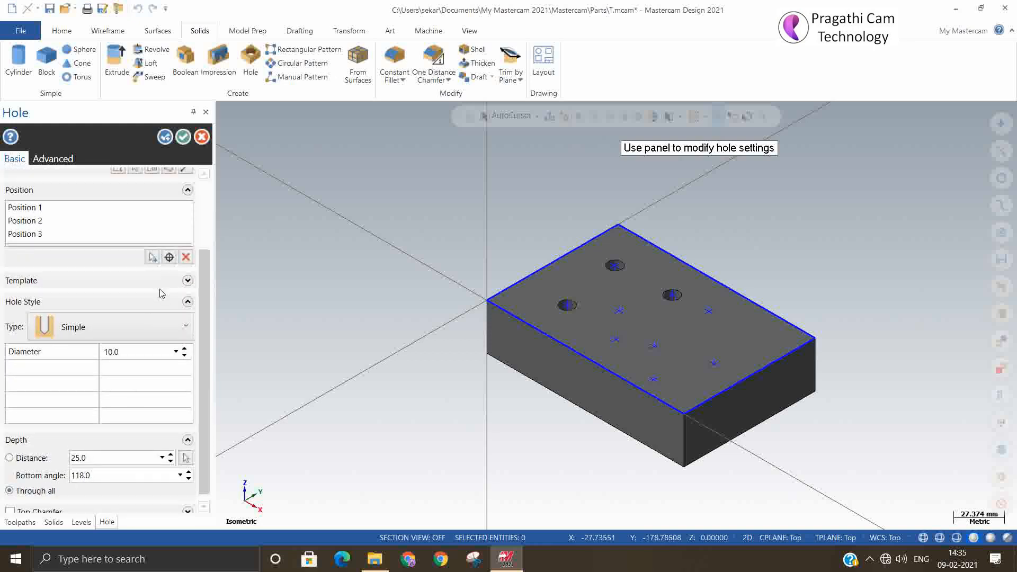
click(165, 137)
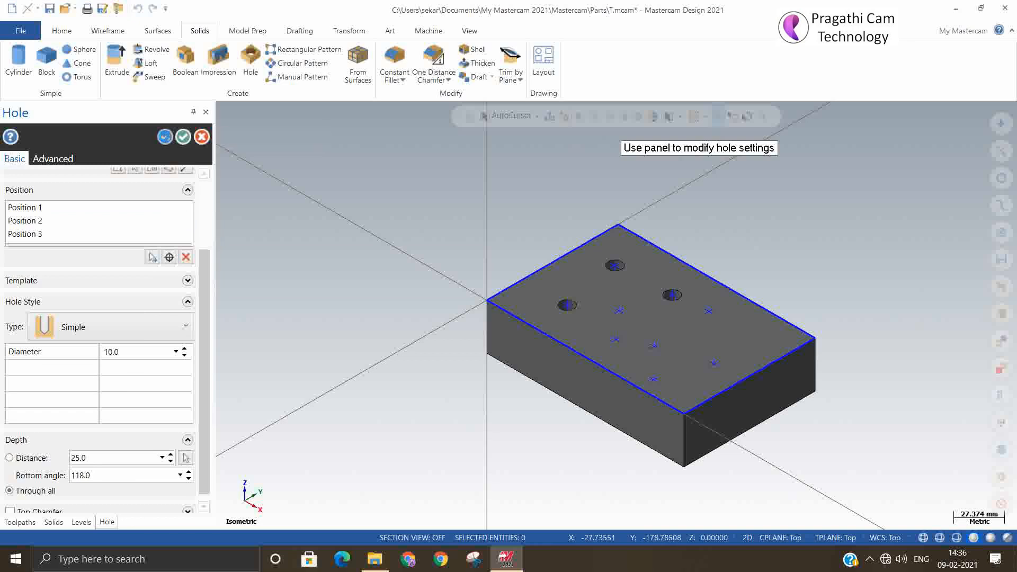
Step: Create counterbored holes through all at four inner and far-end points, with 10 mm diameter, 20 mm counterbore diameter and 10 mm counterbore depth
click(109, 334)
click(95, 381)
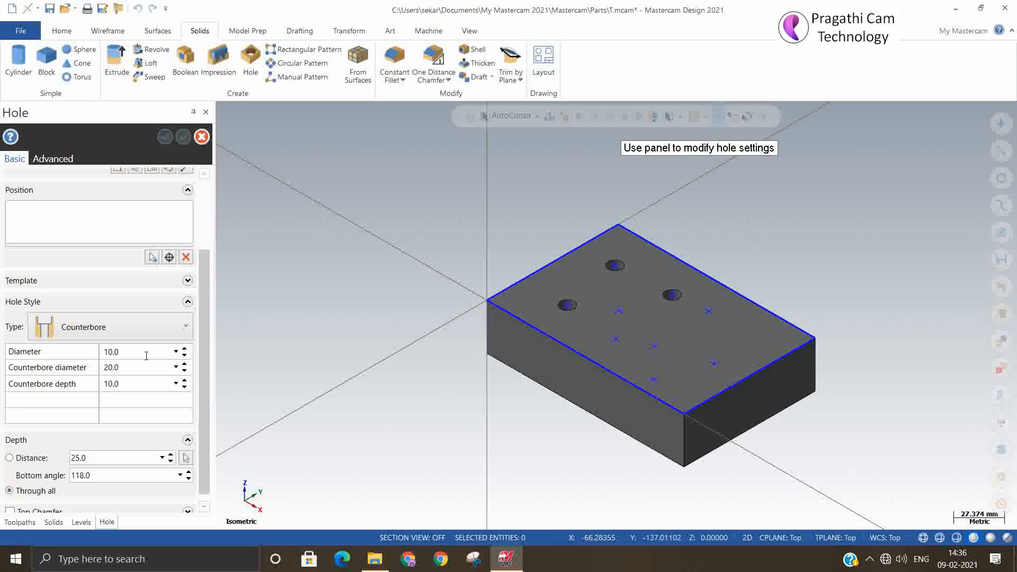
click(152, 257)
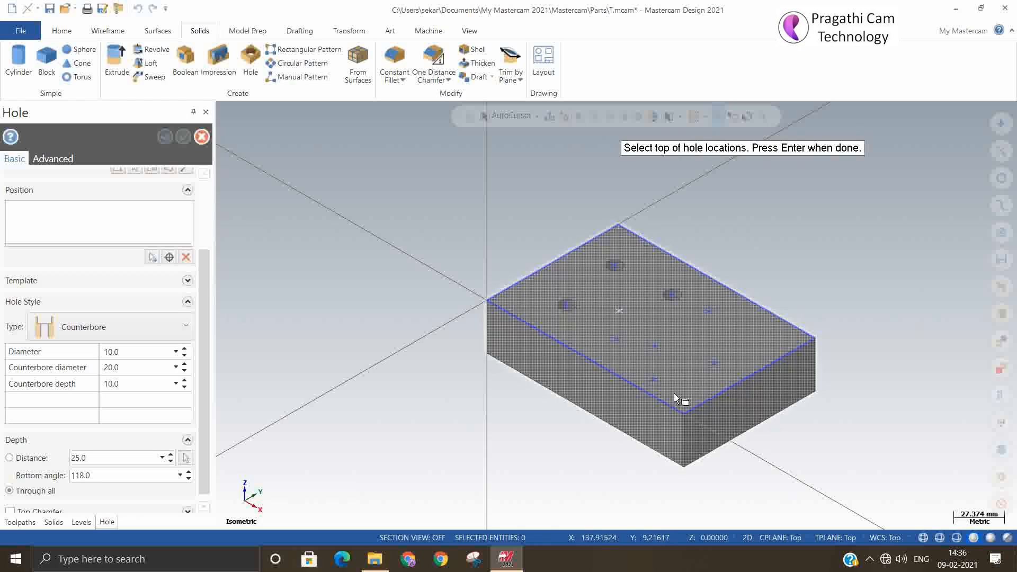
click(715, 364)
click(709, 311)
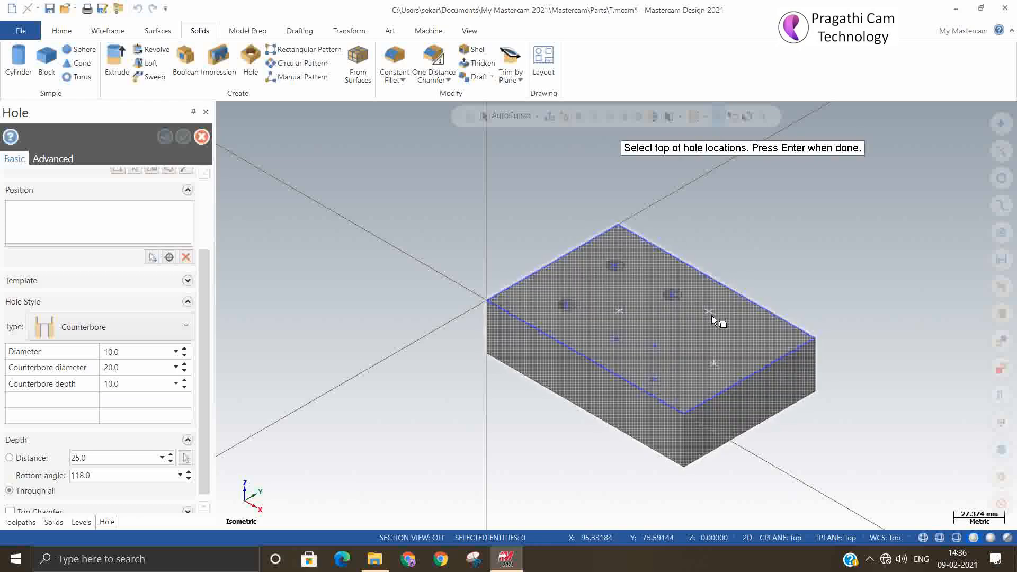
click(654, 345)
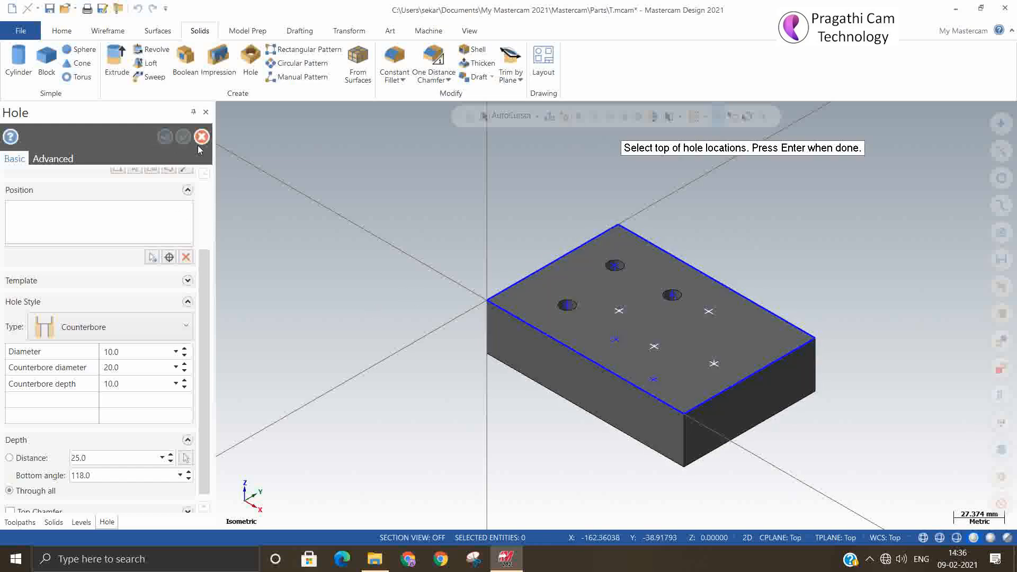
key(Return)
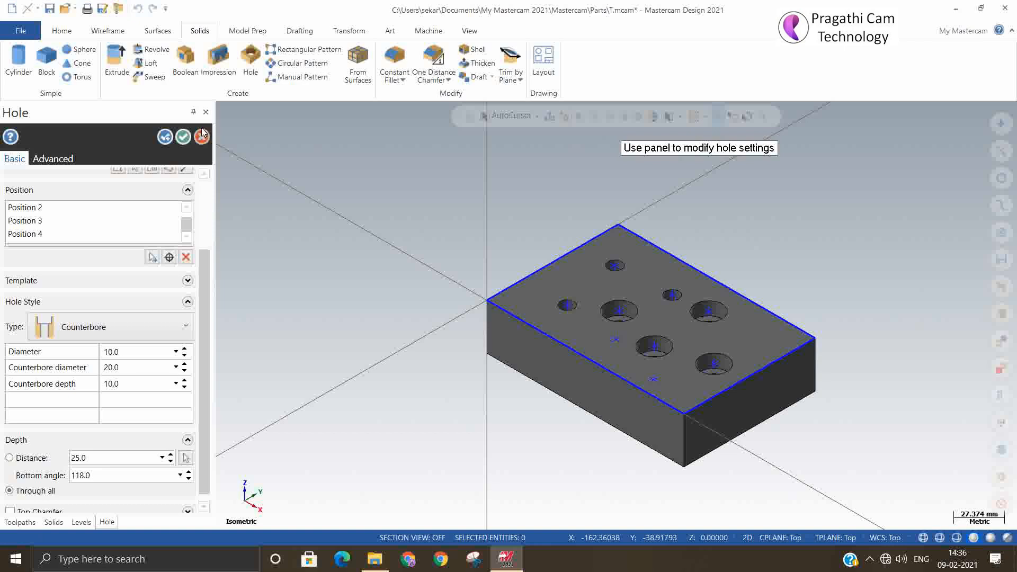
click(162, 138)
Step: Create countersunk holes through all at the two remaining points, with 10 mm diameter, 20 mm countersink diameter and 82° angle
click(100, 333)
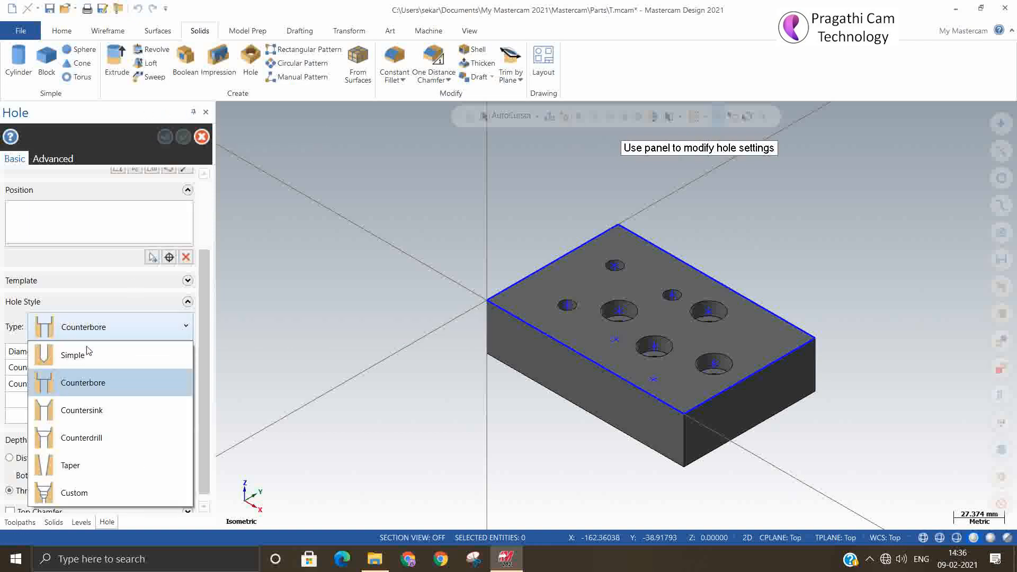
click(82, 409)
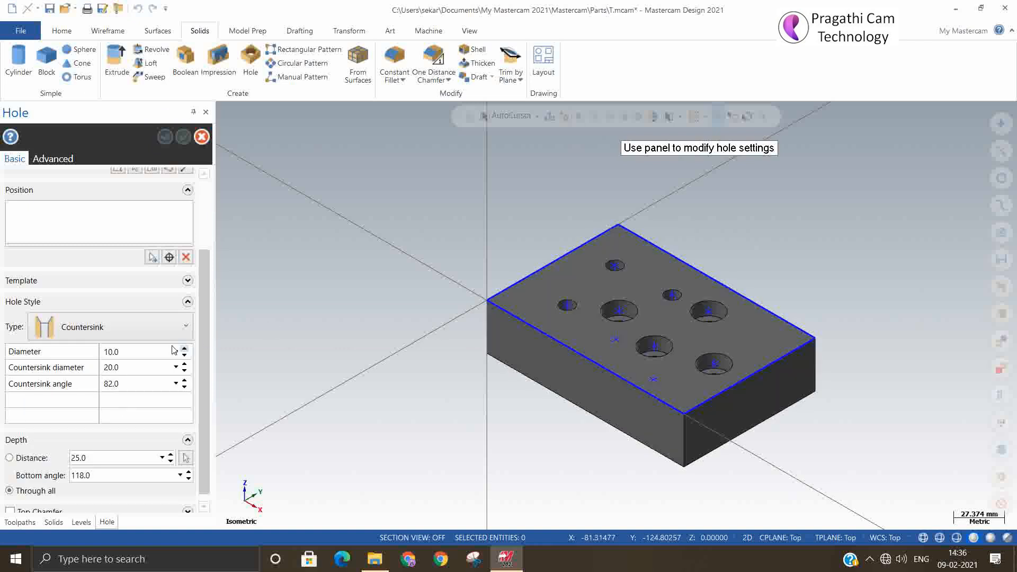
click(152, 257)
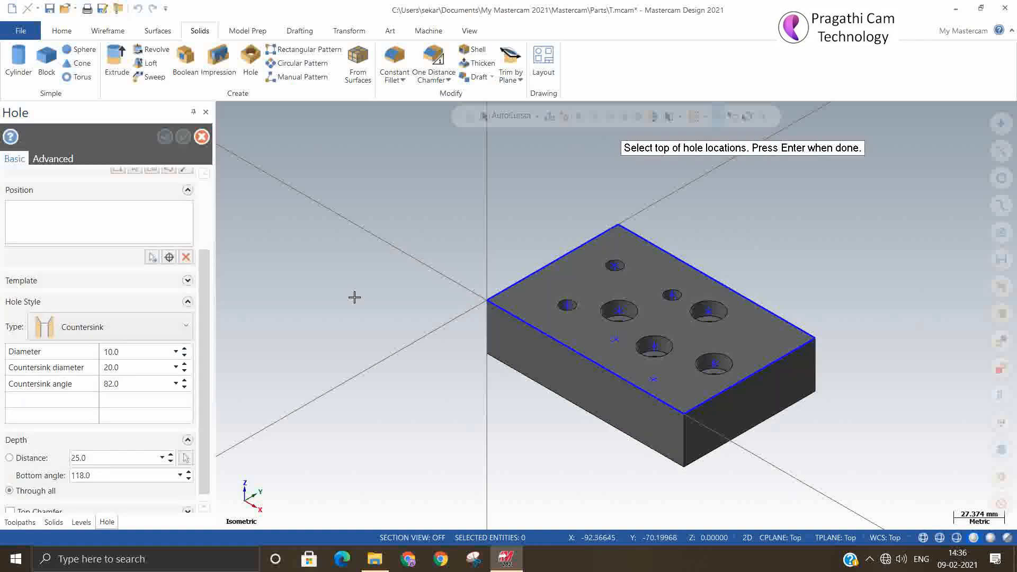
click(616, 339)
click(655, 380)
key(Return)
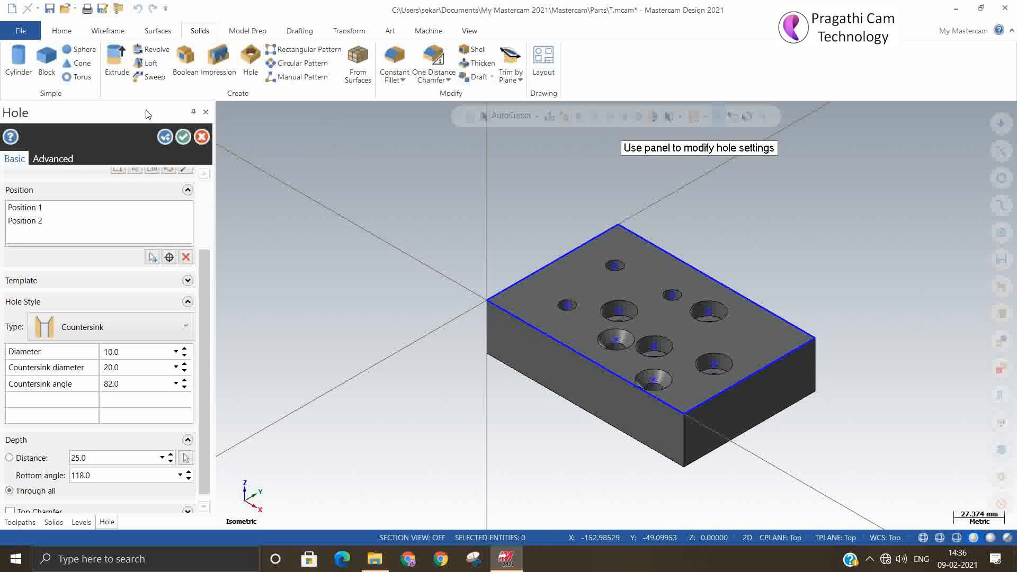
click(183, 137)
Step: Delete all wireframe, the rectangle and the nine hole points, and show the solid in isometric view
middle_drag(467, 245, 454, 276)
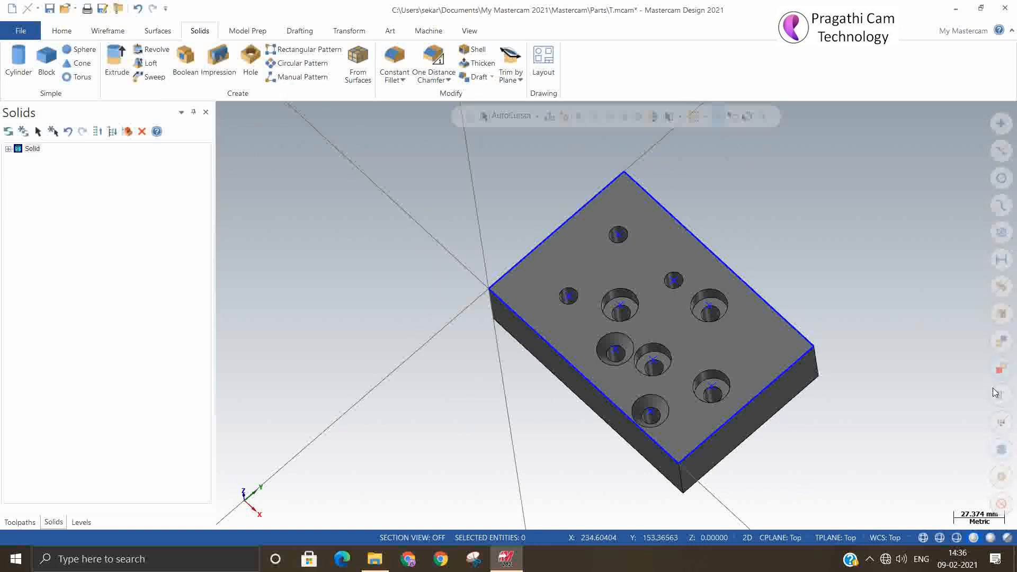
click(1000, 235)
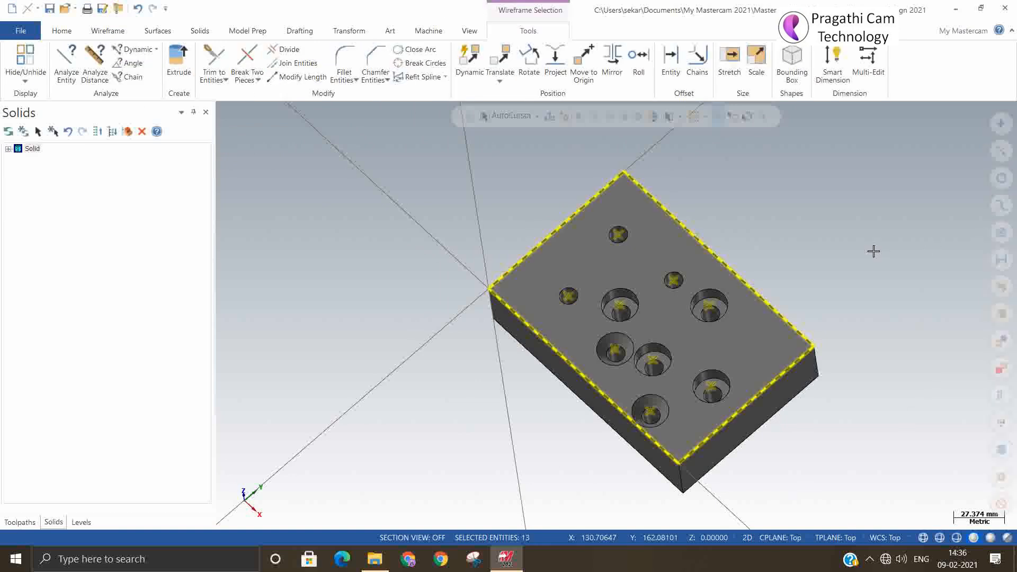
key(Escape)
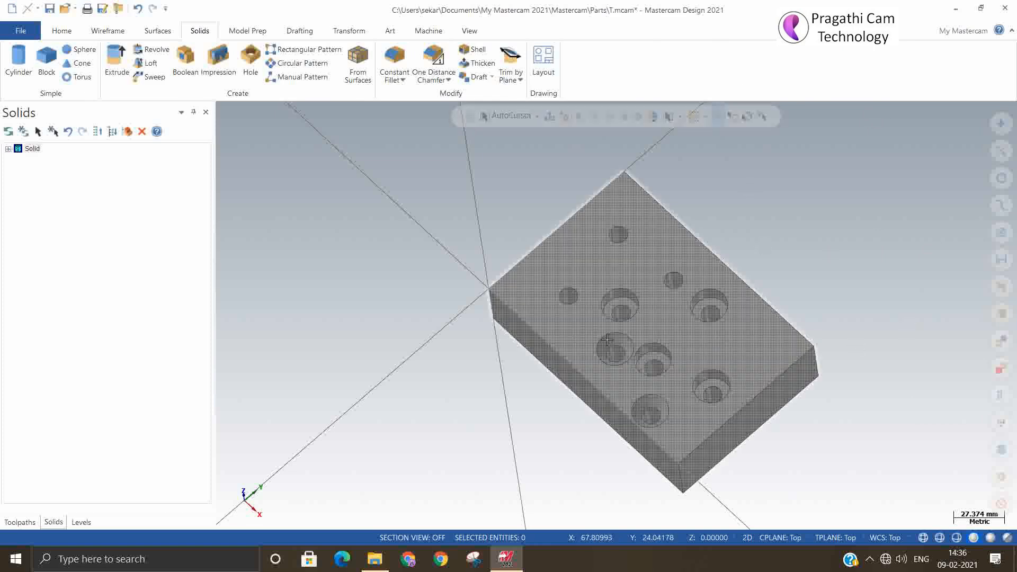
middle_drag(608, 344, 622, 330)
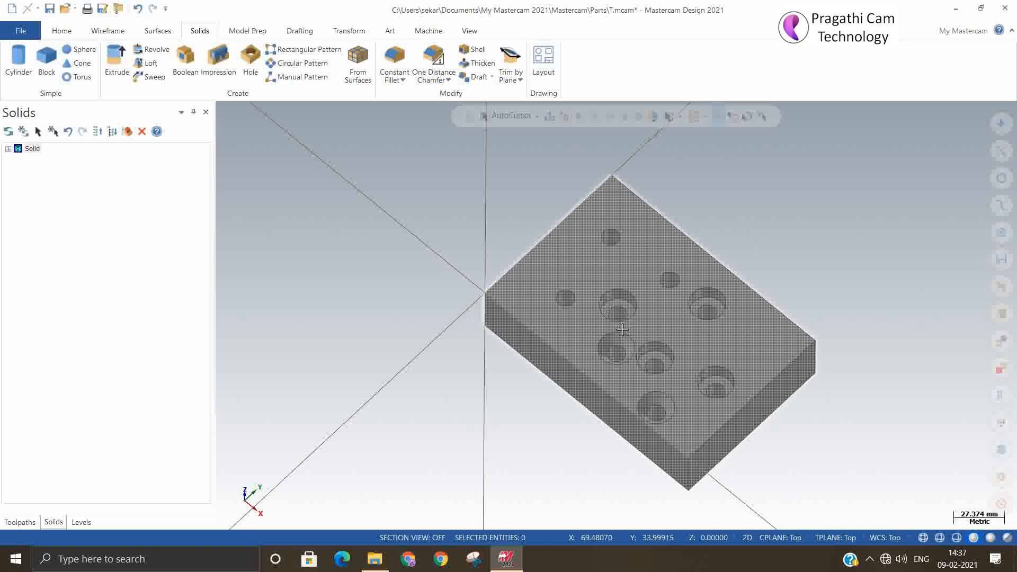
right_click(411, 177)
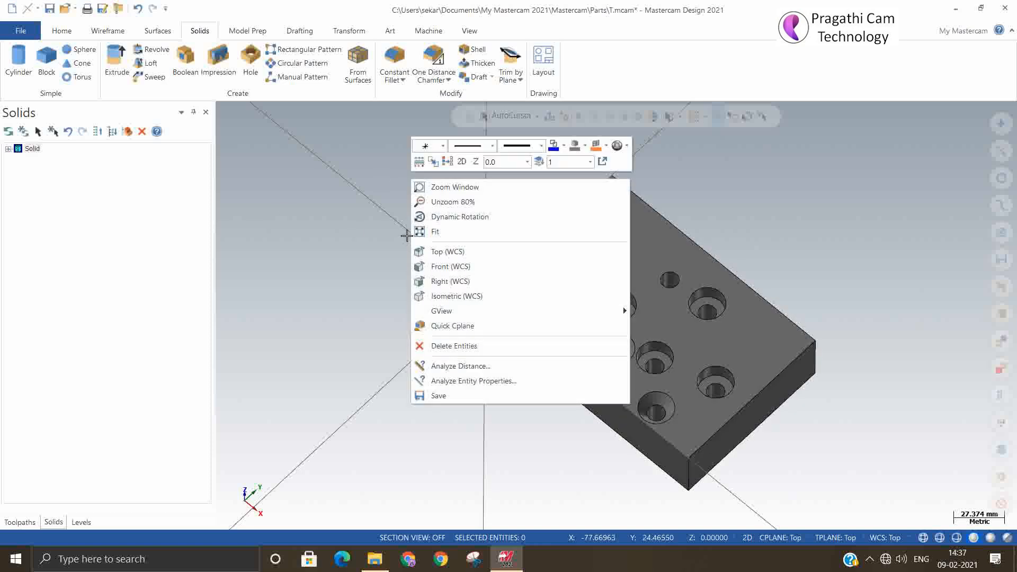
click(447, 296)
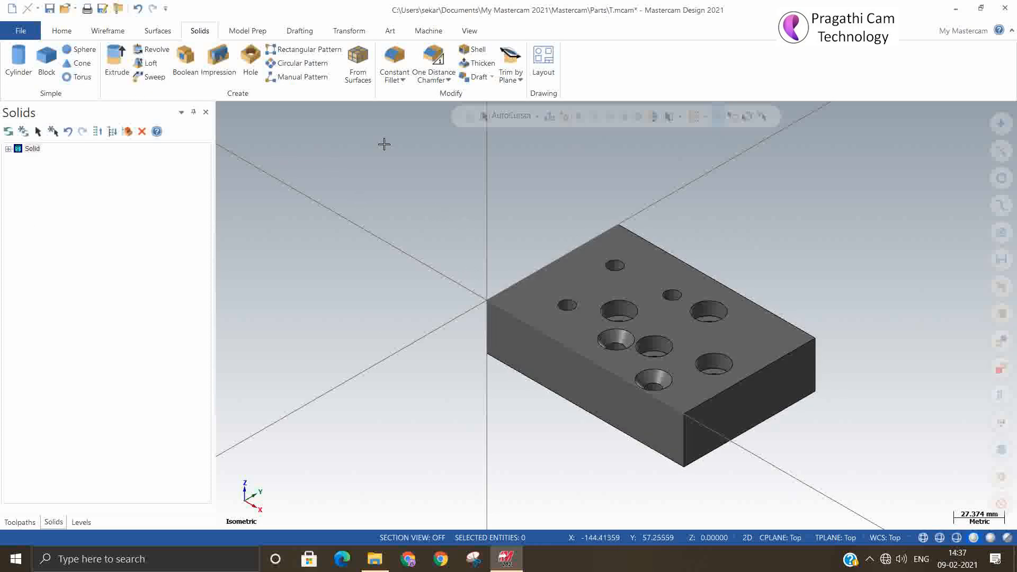
Step: Create hole axis lines, with points and circles located at the top, for all nine holes using Hole Axis
click(262, 35)
click(17, 64)
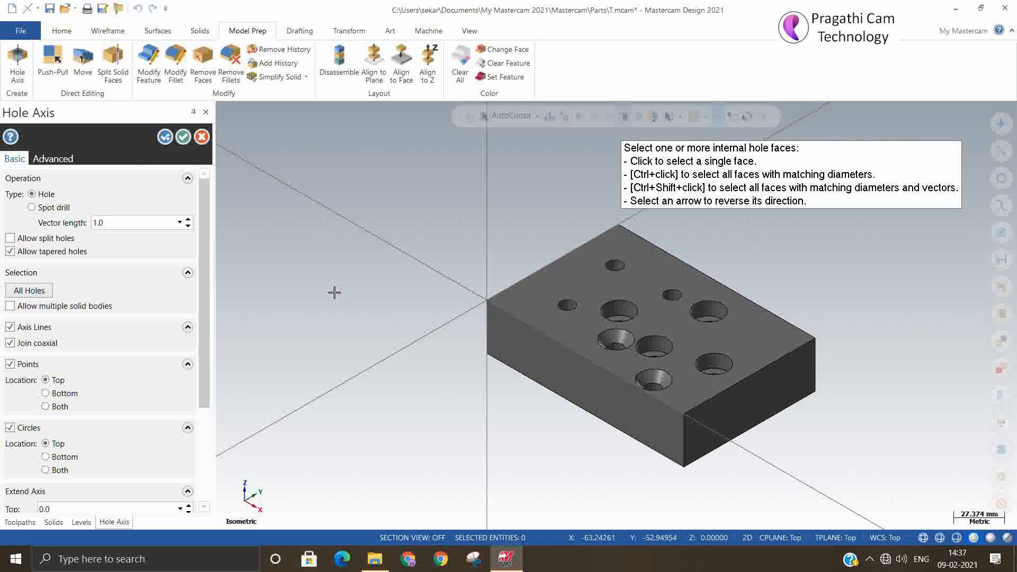
click(568, 305)
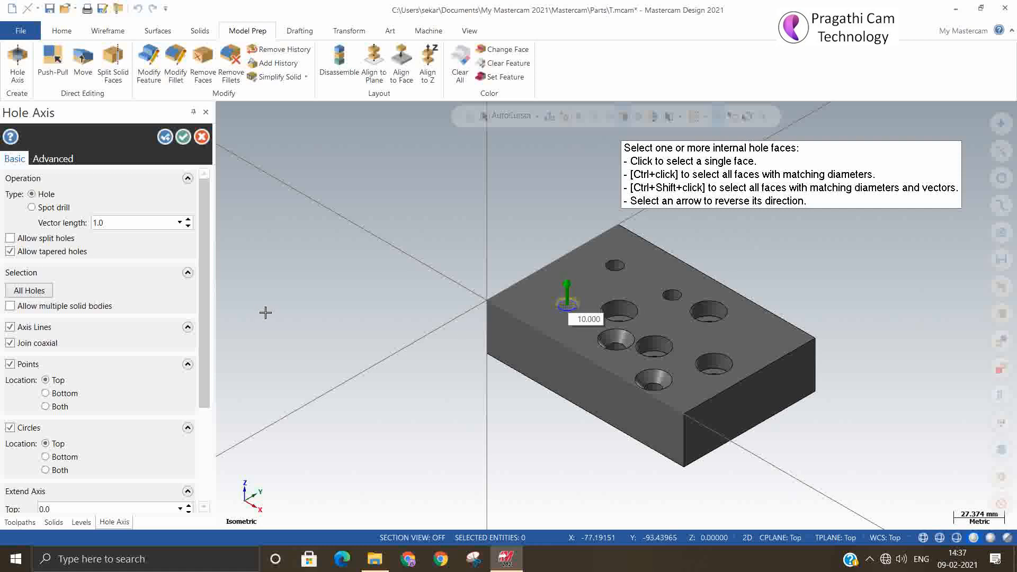
click(619, 310)
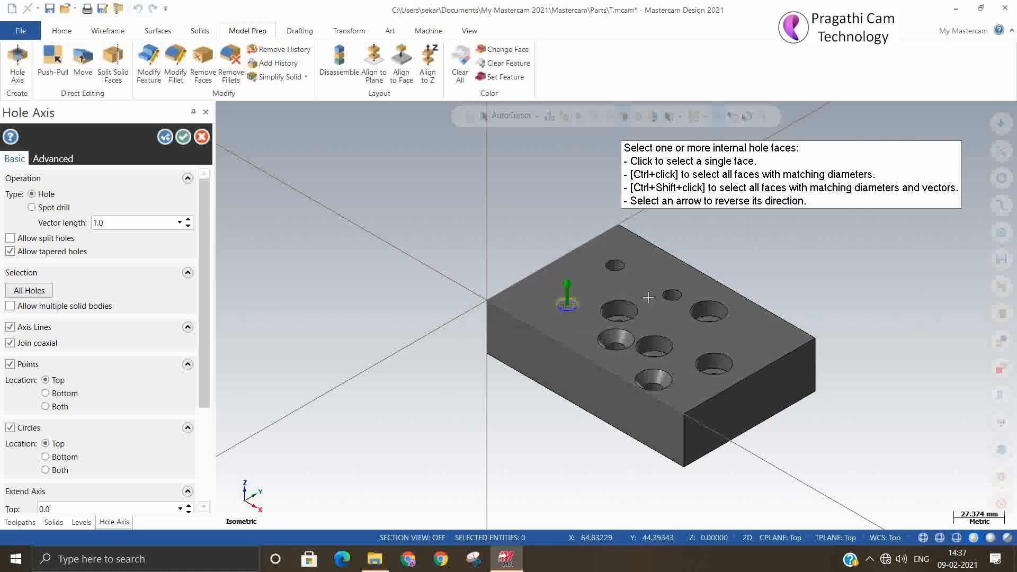
click(614, 265)
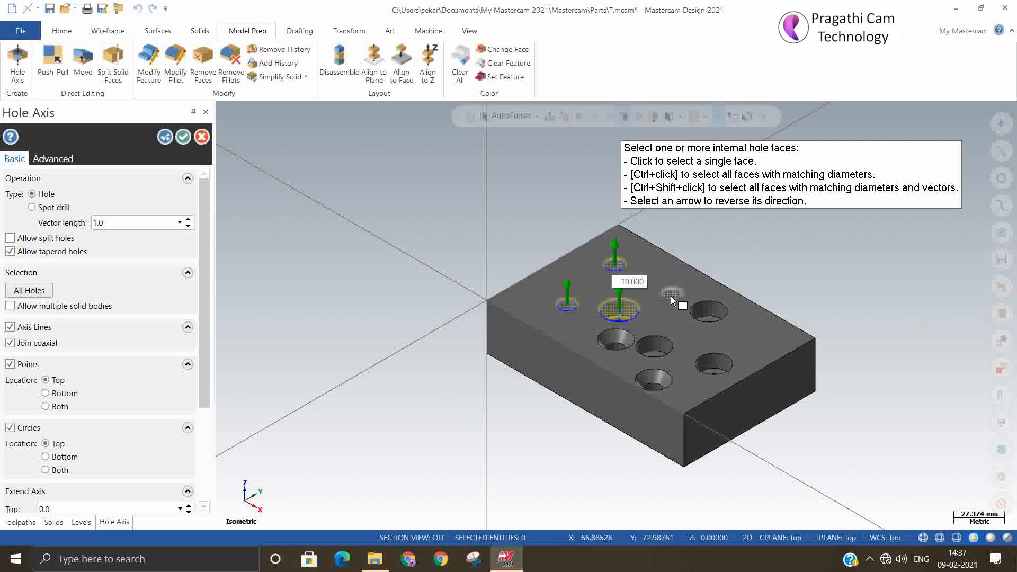
click(671, 296)
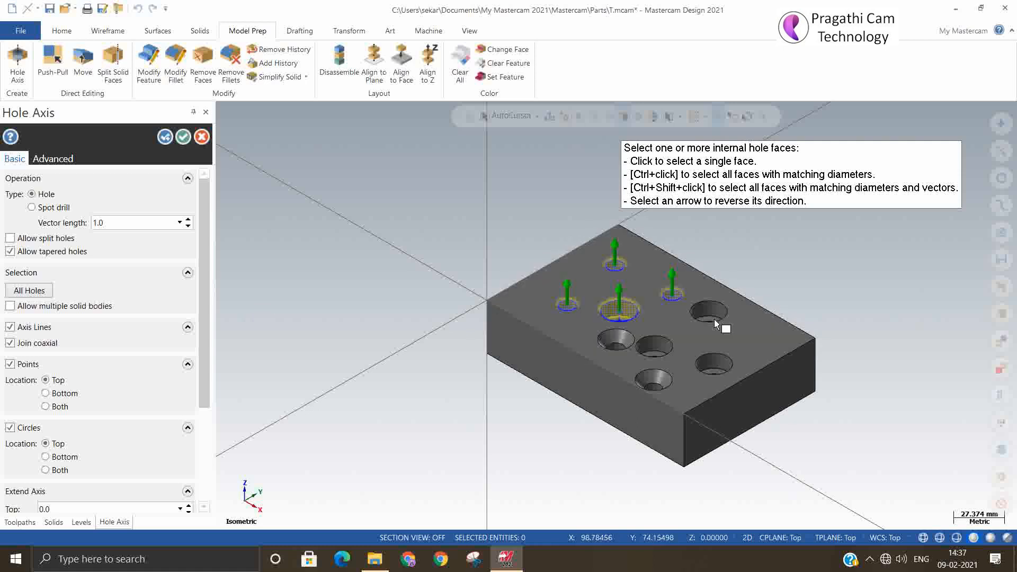
click(694, 317)
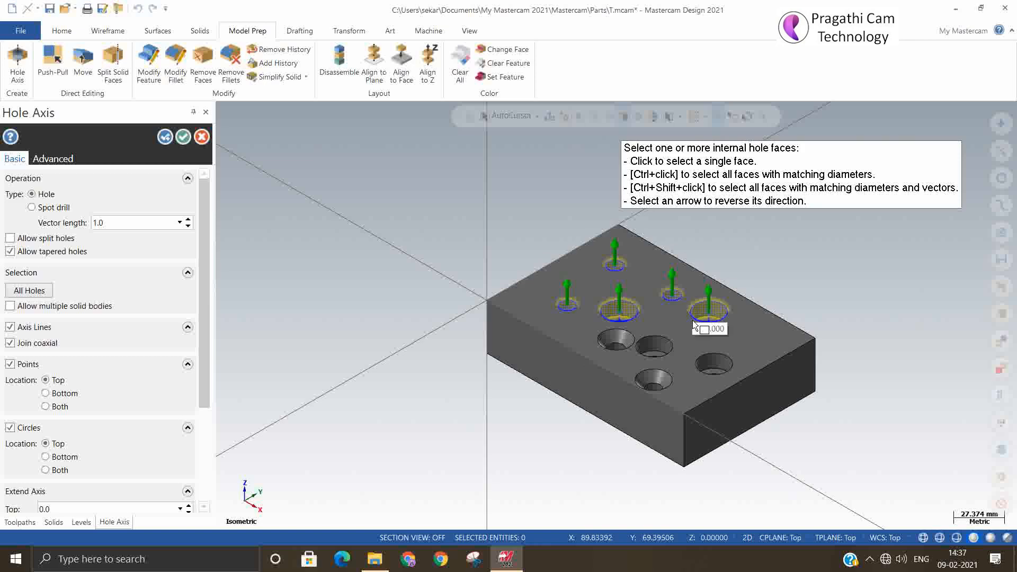
click(713, 364)
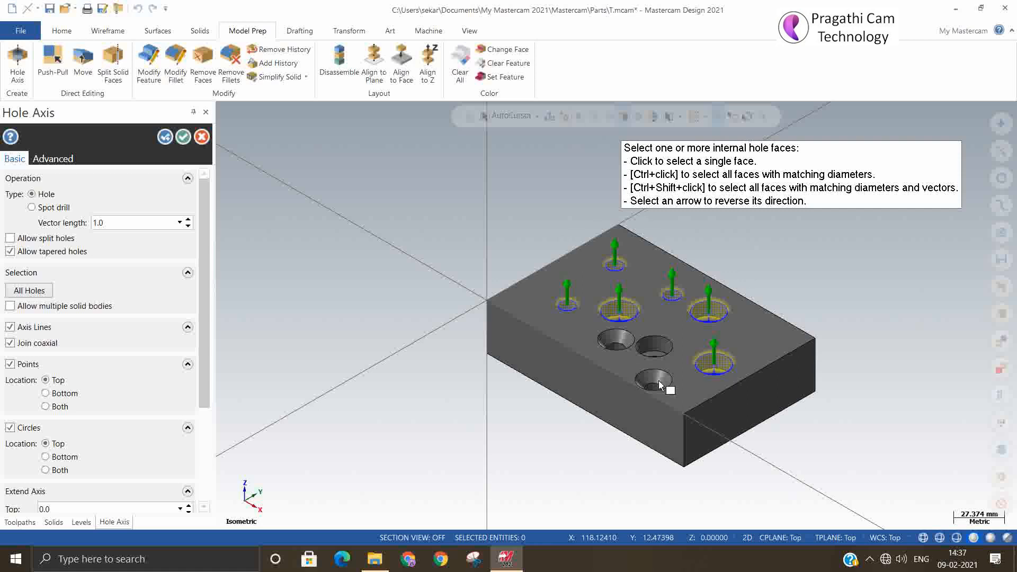
click(659, 388)
click(661, 346)
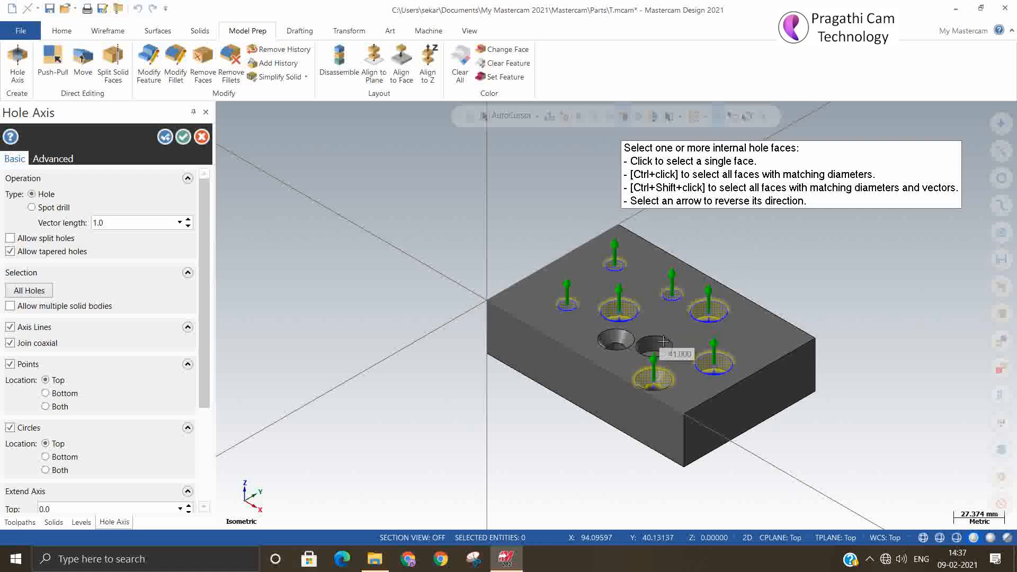
click(618, 342)
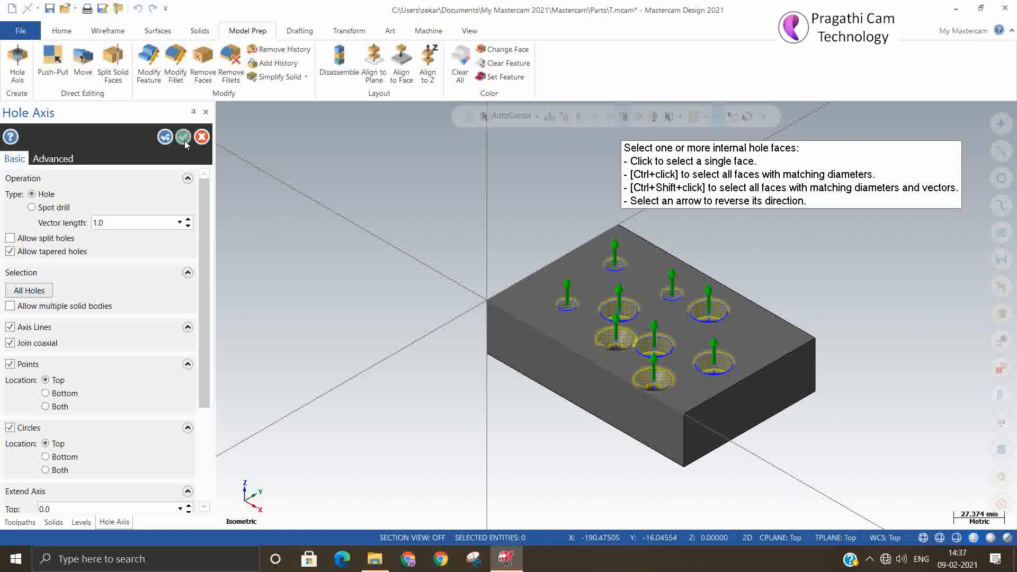
click(183, 137)
Step: Inspect the hole axes up close, undo their creation while keeping the original wireframe deleted, and restore the isometric view
scroll(774, 358, up, 3)
scroll(741, 371, up, 2)
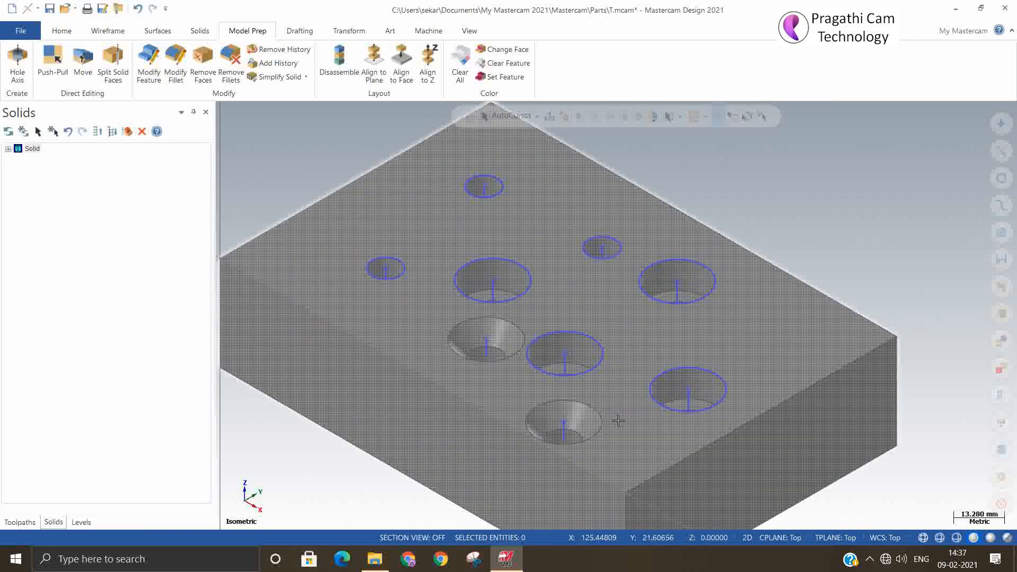
scroll(848, 371, down, 3)
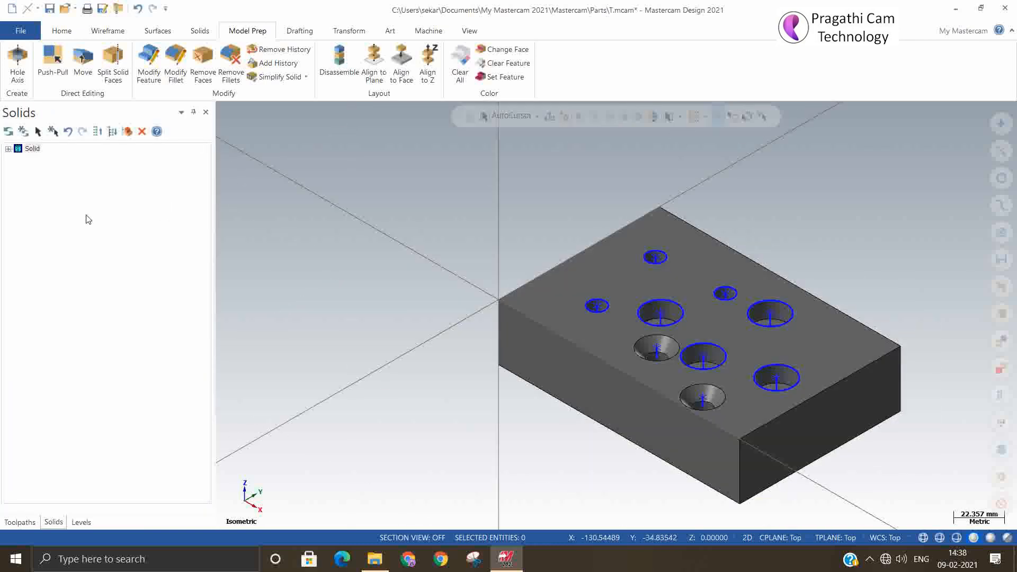
scroll(774, 313, up, 5)
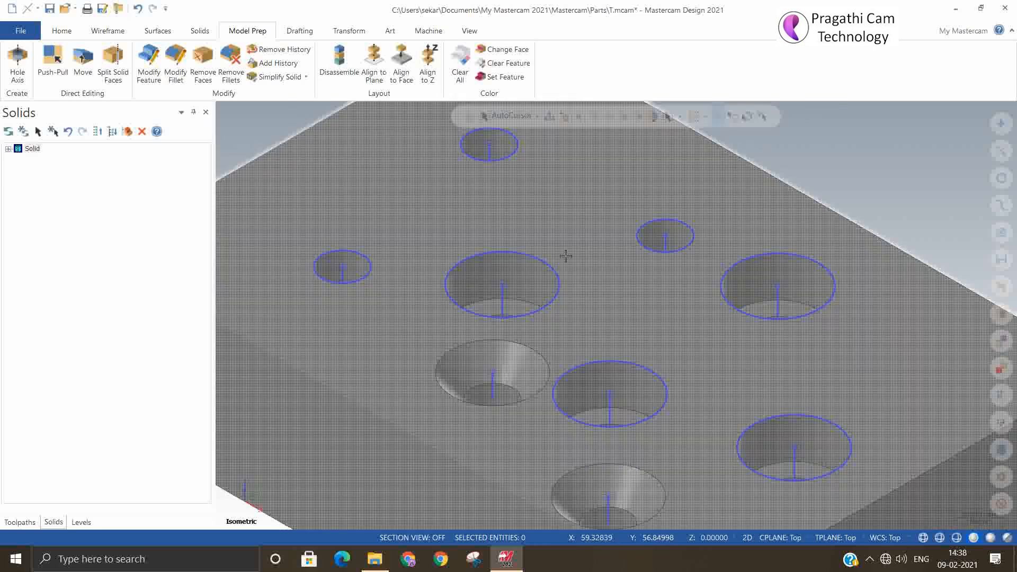
scroll(450, 401, down, 5)
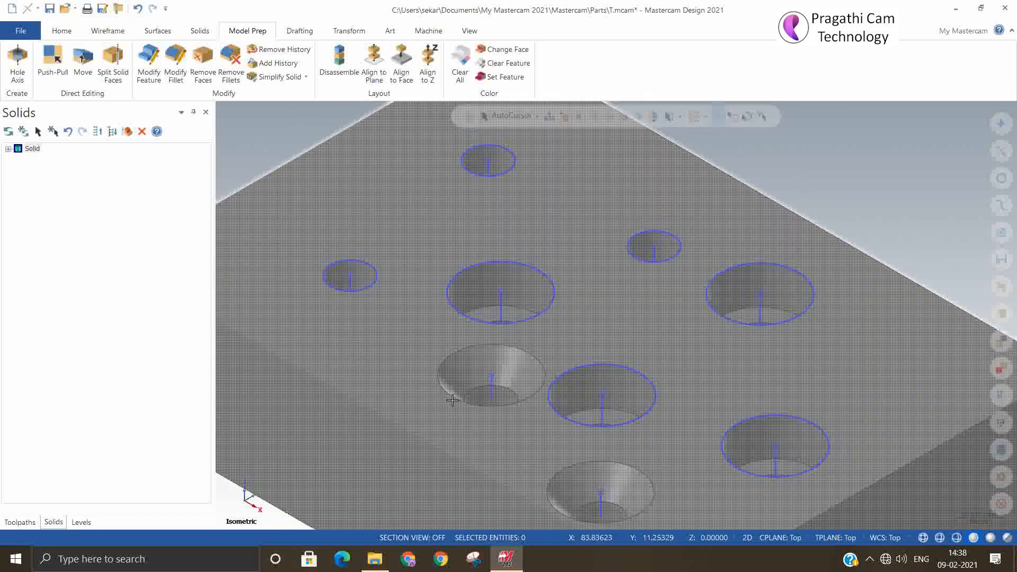
scroll(450, 401, down, 2)
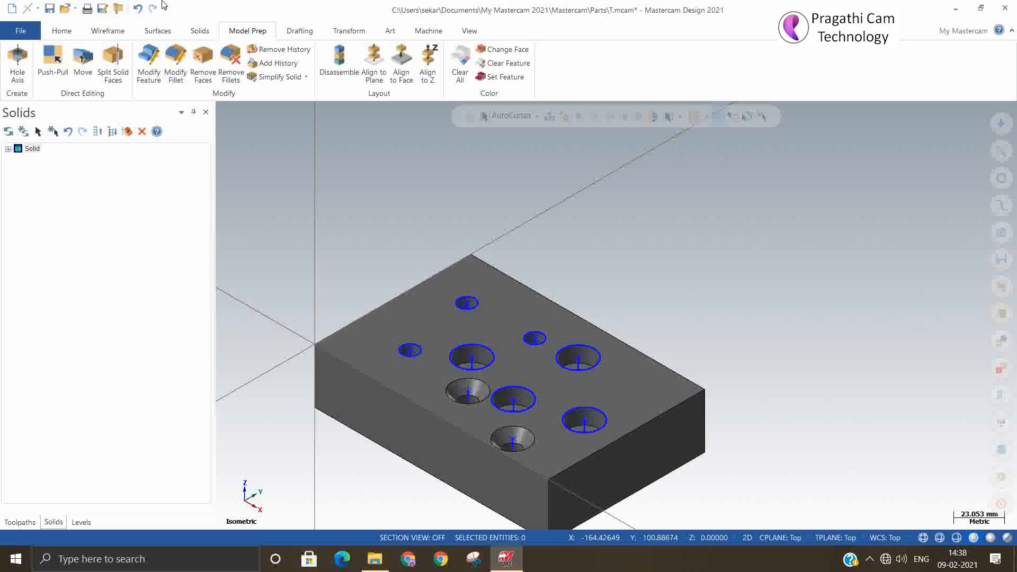
click(137, 9)
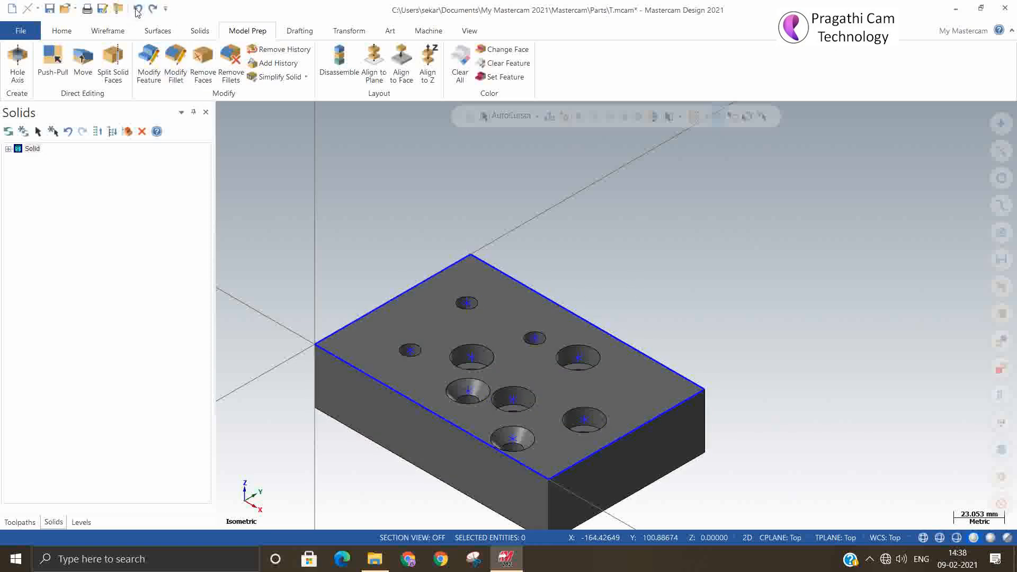
click(152, 9)
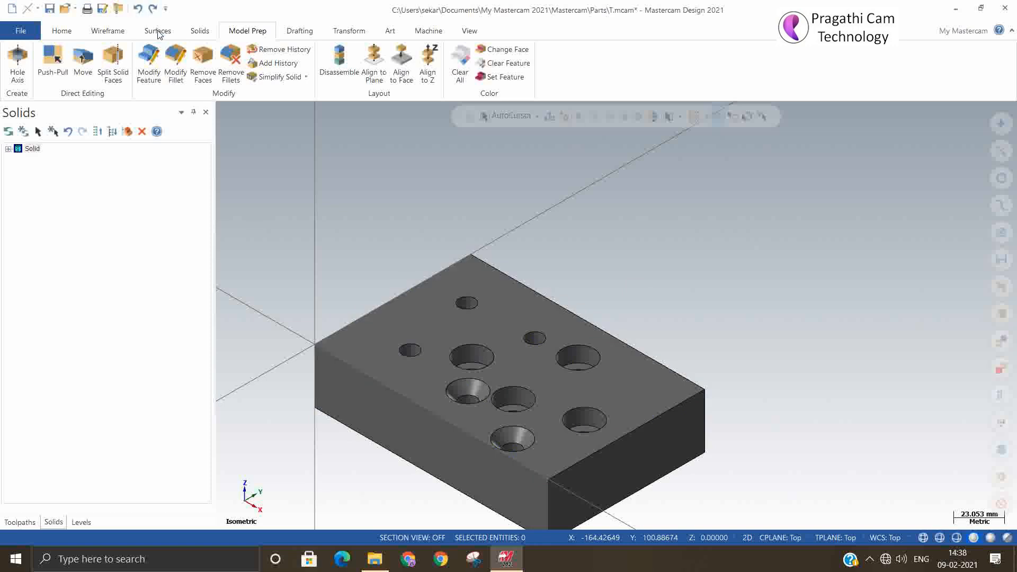
scroll(622, 210, down, 1)
right_click(623, 212)
click(694, 327)
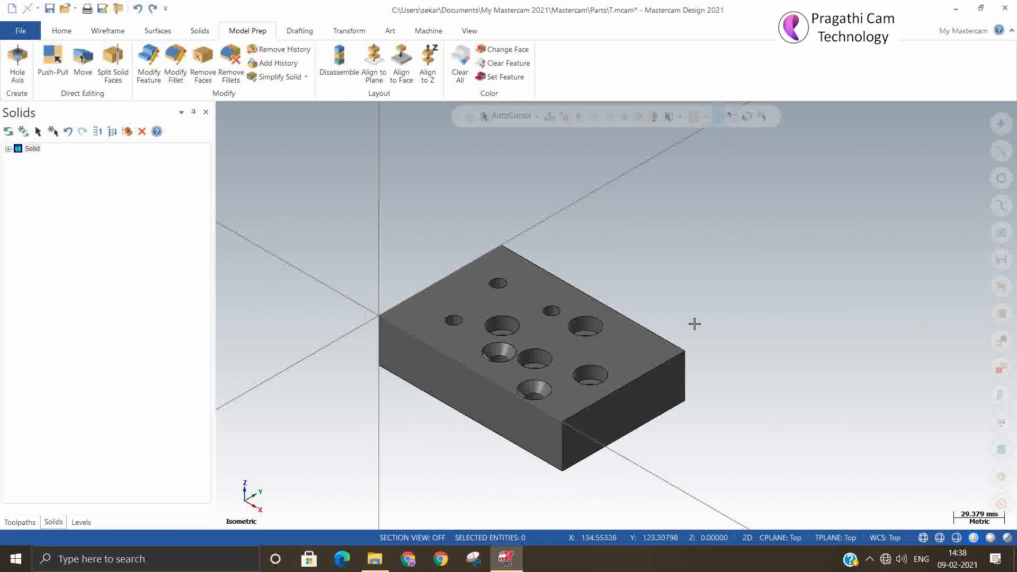
Step: Tilt the block's top face about the Y axis into a sloped surface using Move
click(82, 62)
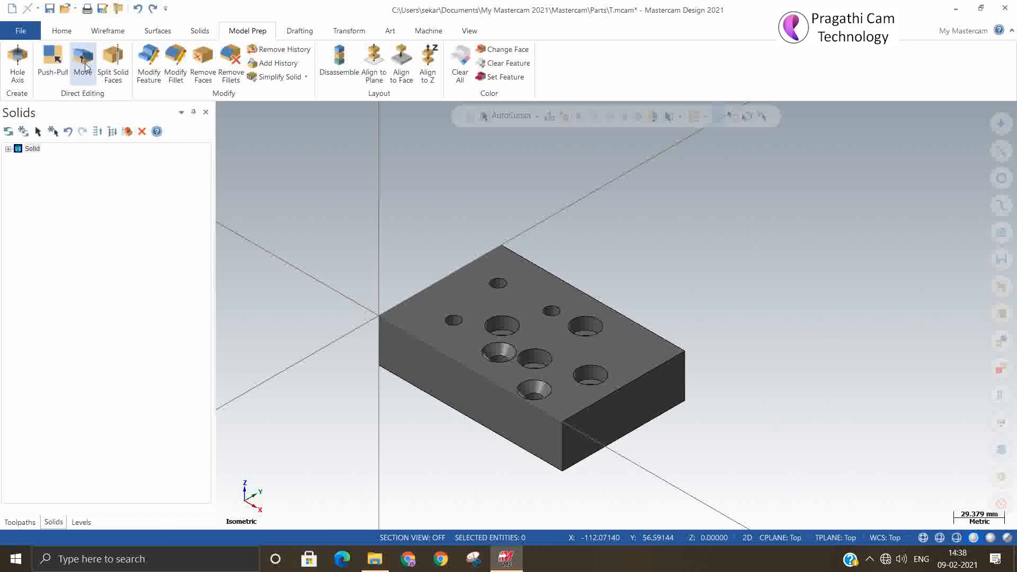
click(504, 341)
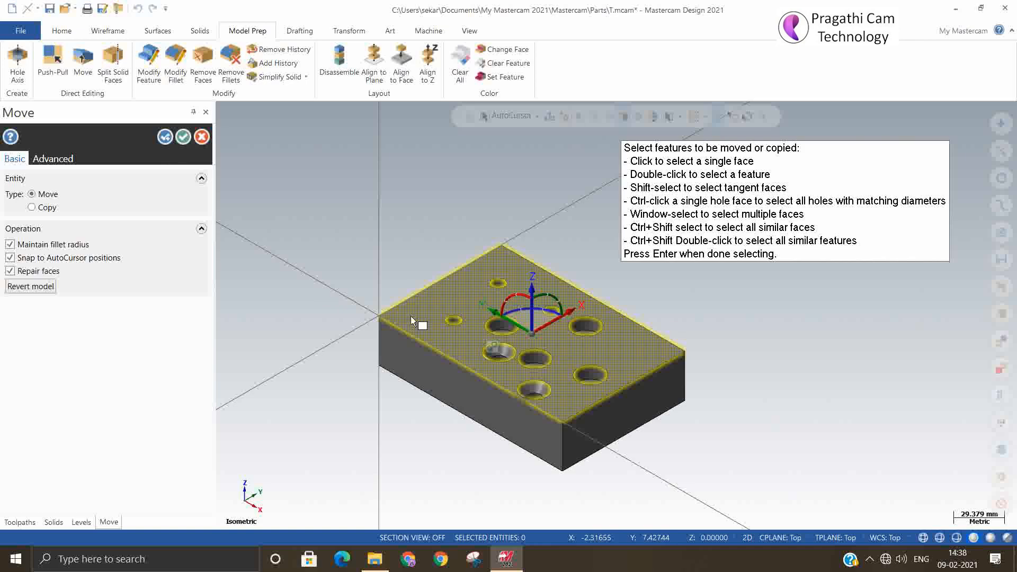
click(533, 333)
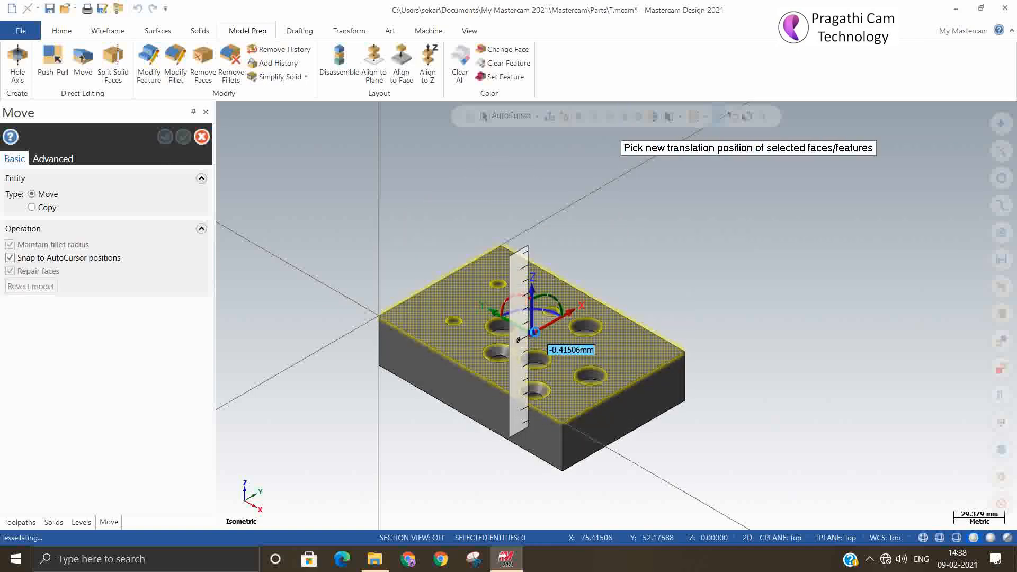
click(534, 332)
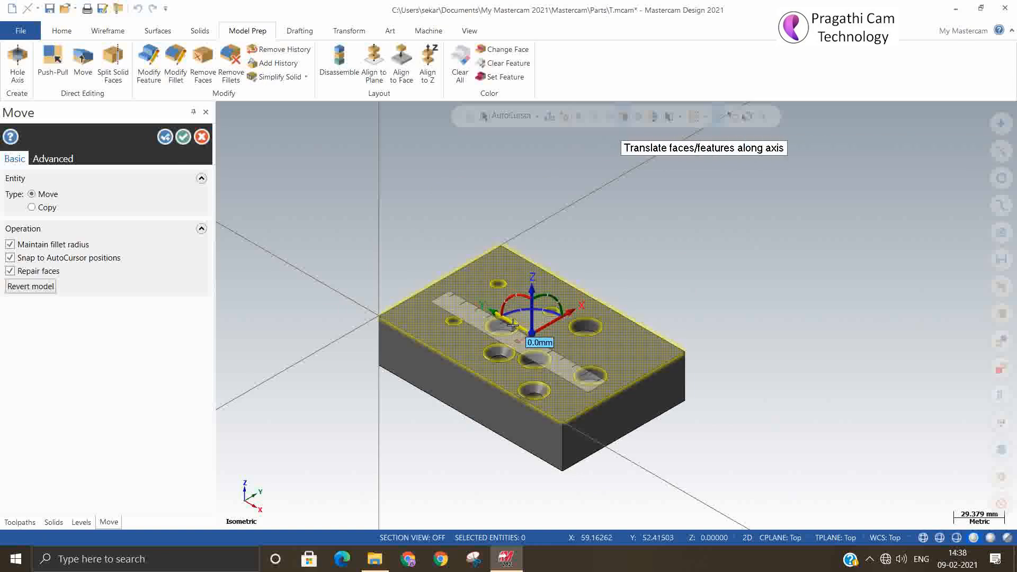
click(561, 304)
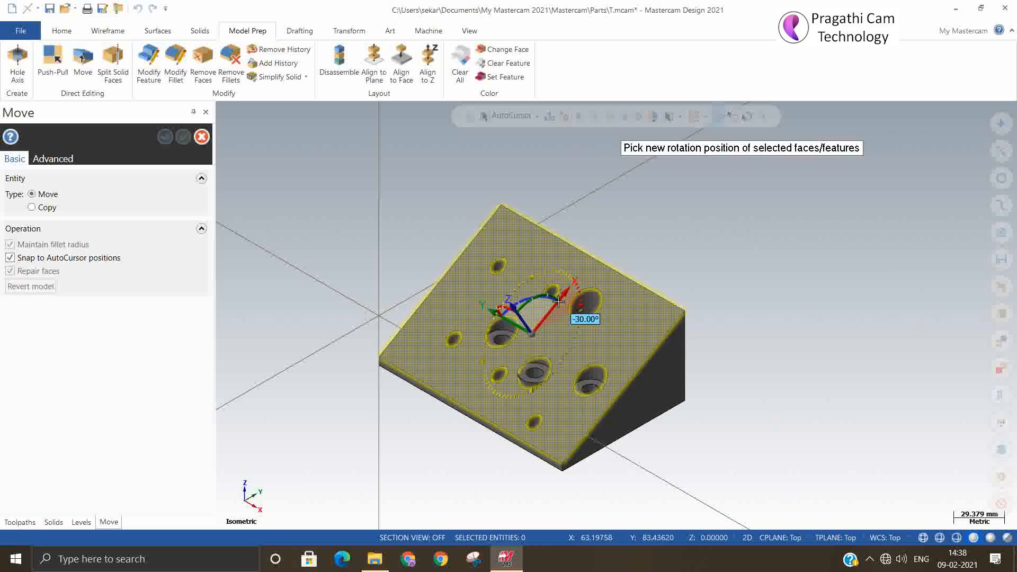
click(569, 302)
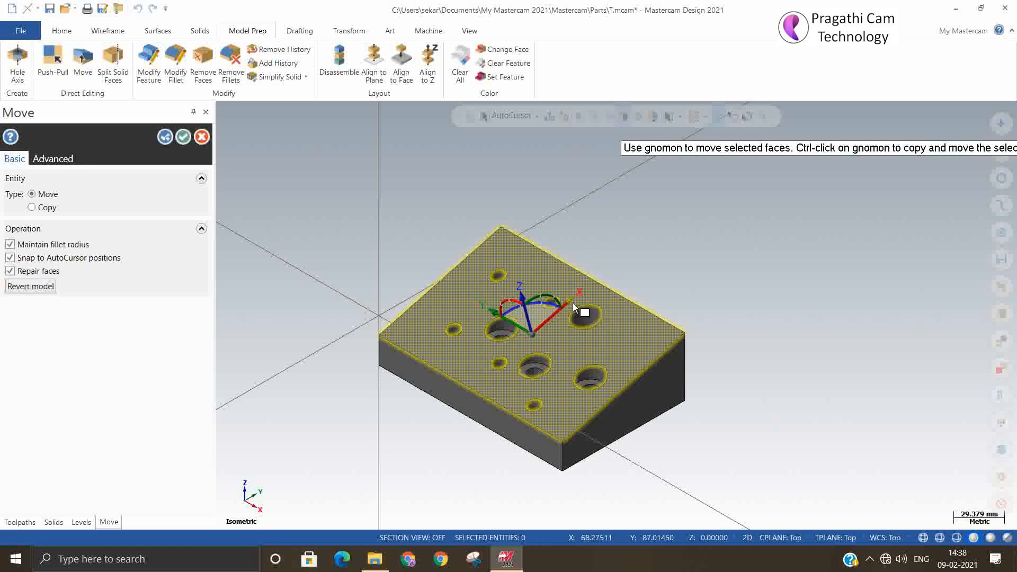
click(188, 138)
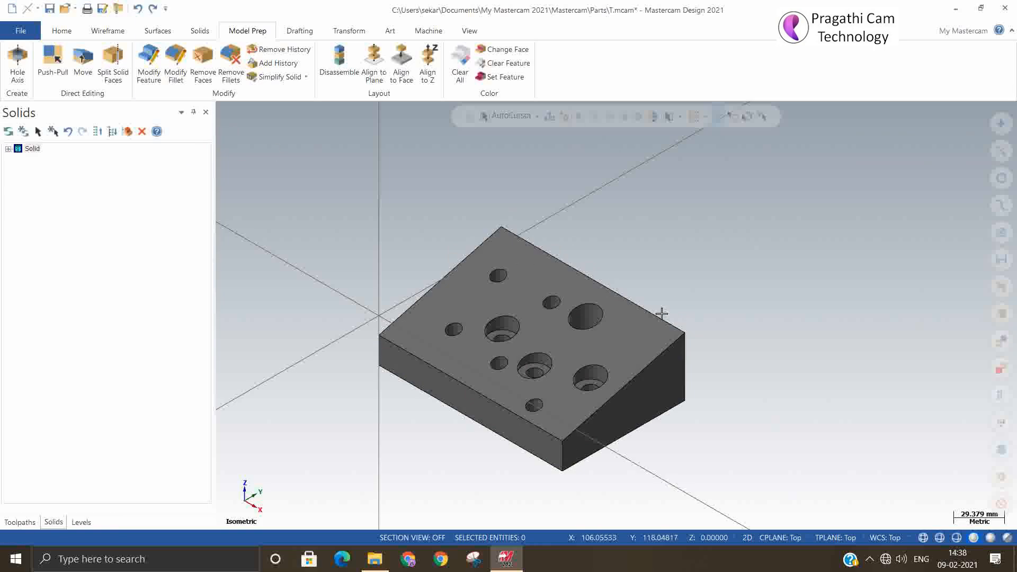
Step: Examine the holes on the sloped top face up close from several angles, and restore the isometric view
mouse_move(616, 315)
middle_down()
mouse_move(701, 374)
mouse_move(701, 427)
mouse_move(684, 297)
mouse_move(668, 307)
mouse_move(649, 291)
mouse_move(648, 340)
middle_up()
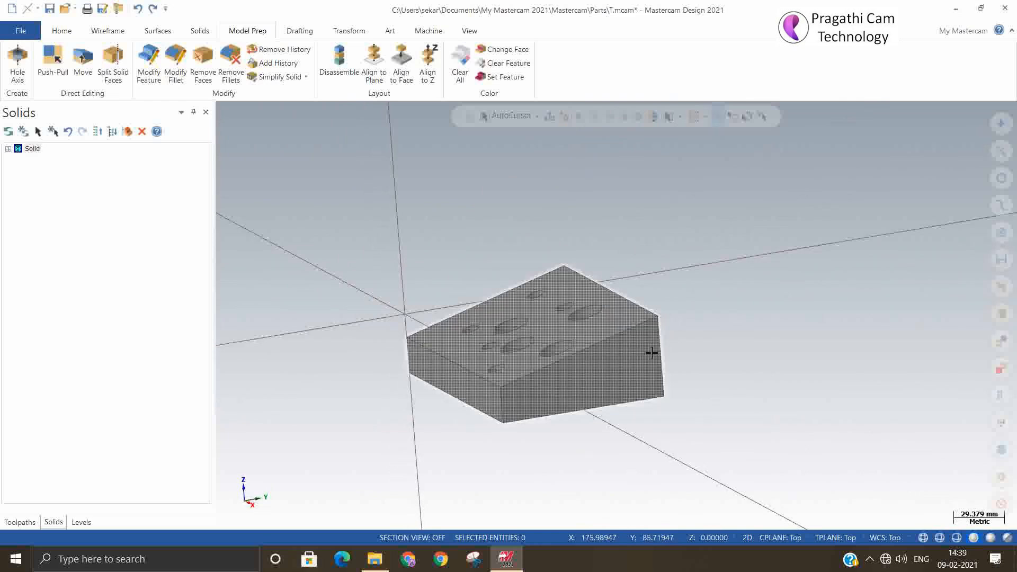
scroll(558, 307, up, 4)
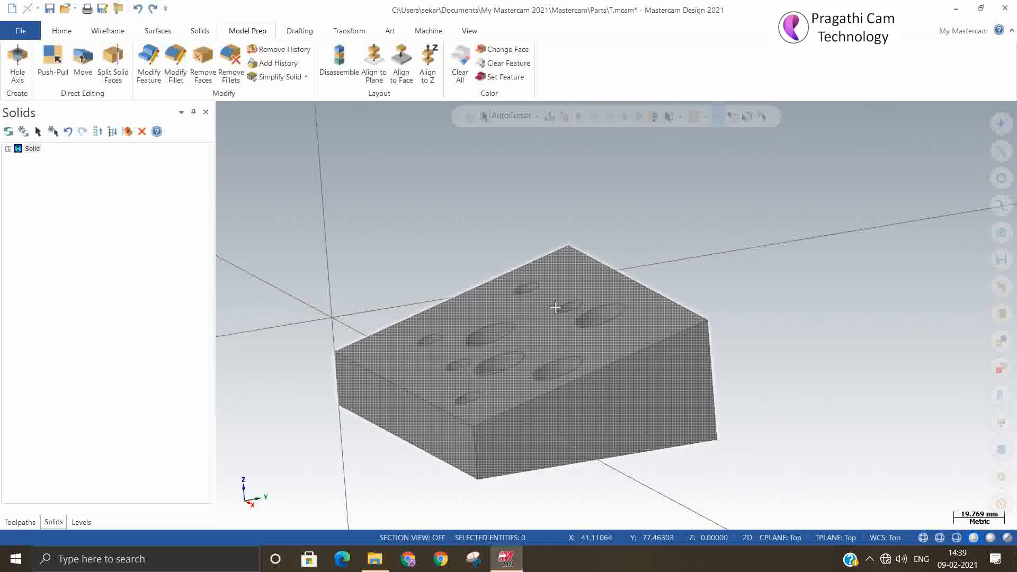
mouse_move(688, 365)
middle_down()
mouse_move(689, 436)
mouse_move(706, 387)
mouse_move(715, 388)
middle_up()
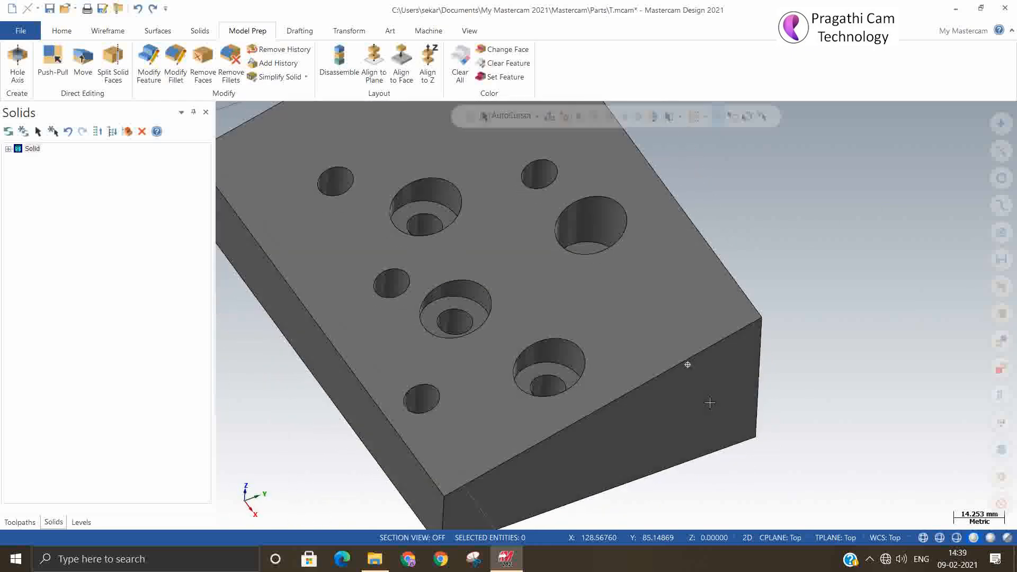
scroll(718, 402, down, 4)
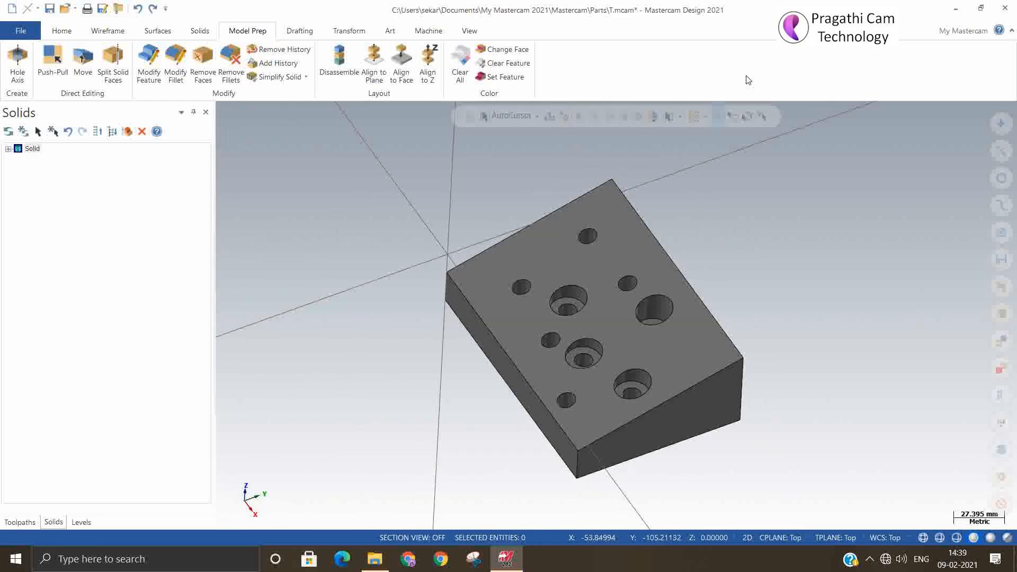
right_click(807, 231)
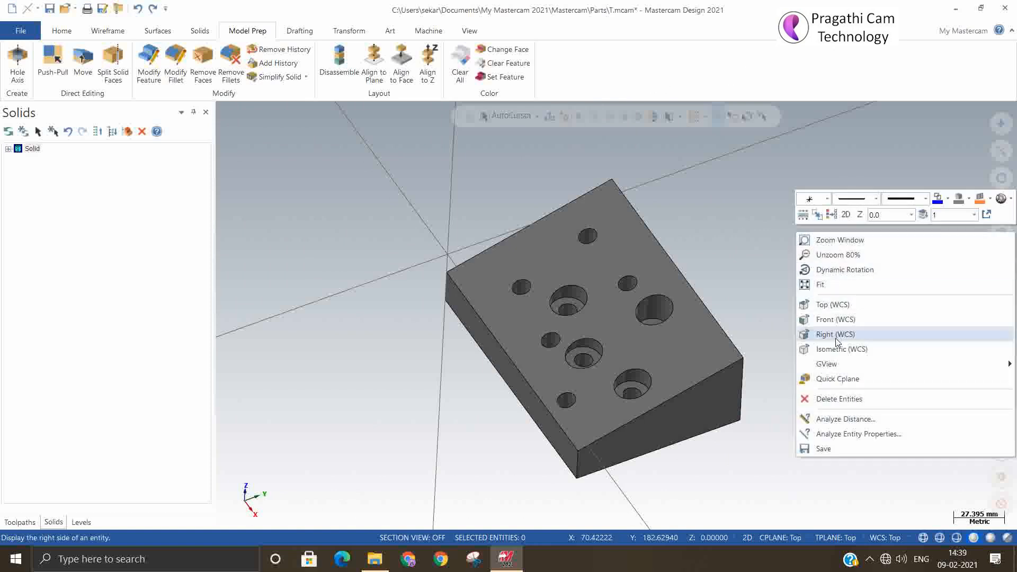
click(836, 347)
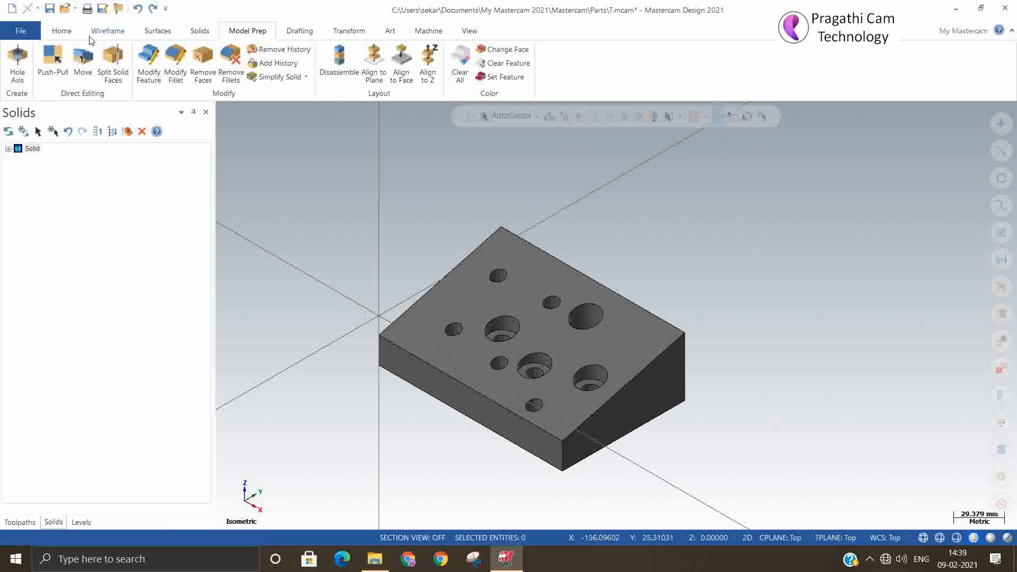
Step: Create hole axis lines, points and top circles for one counterbored hole and one simple hole on the slope, and undo them
click(18, 60)
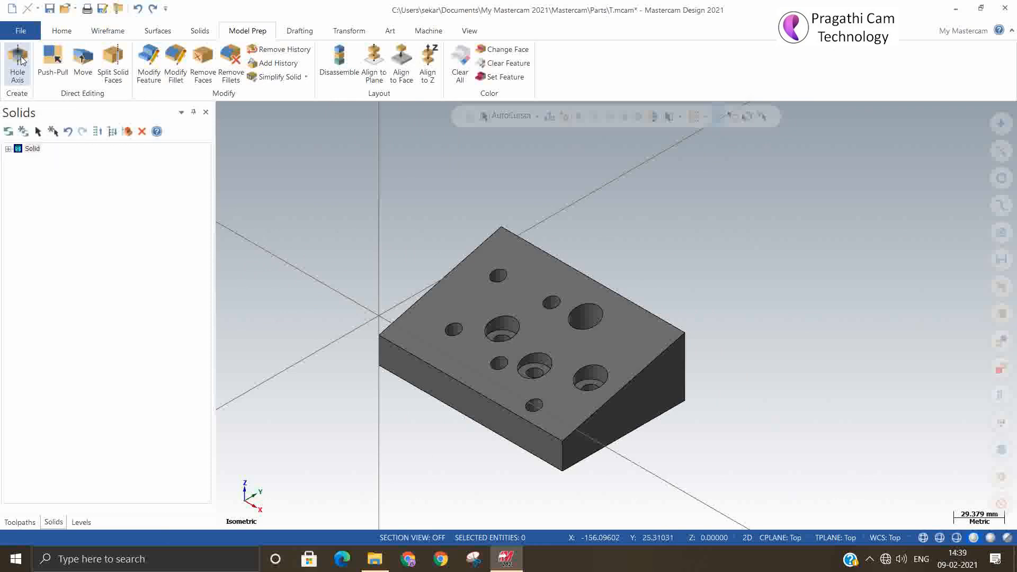
click(507, 327)
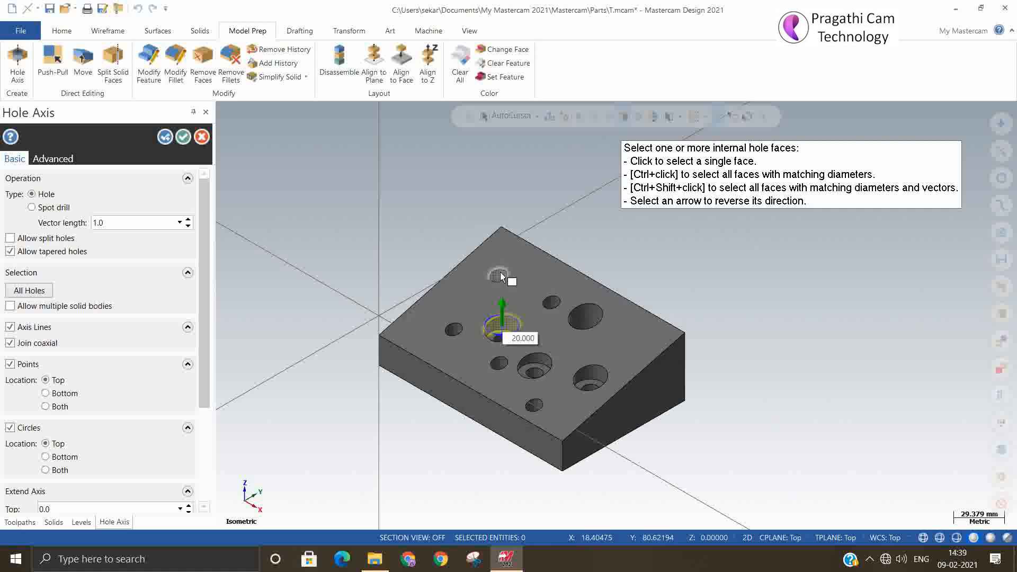
click(500, 275)
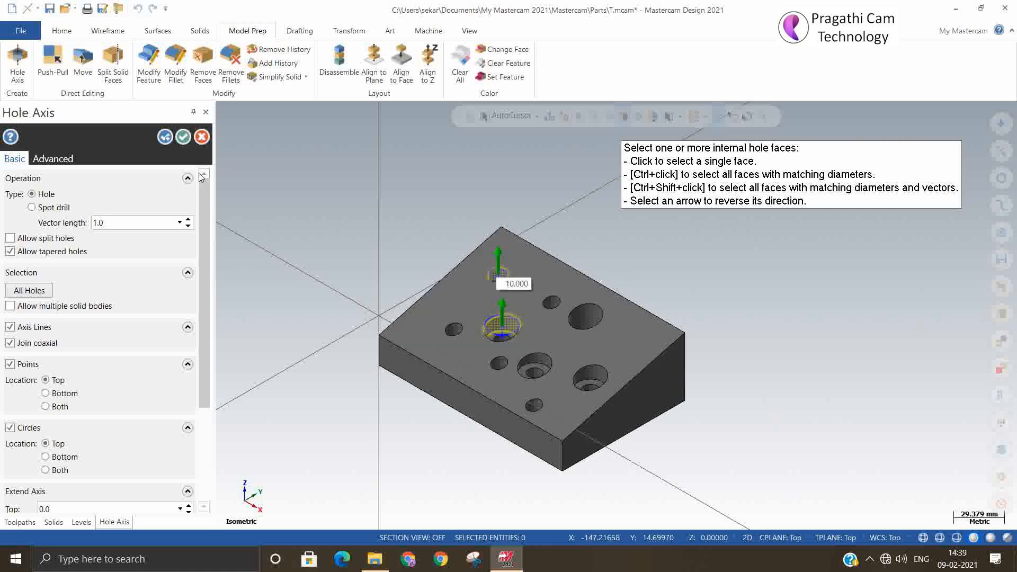
click(183, 138)
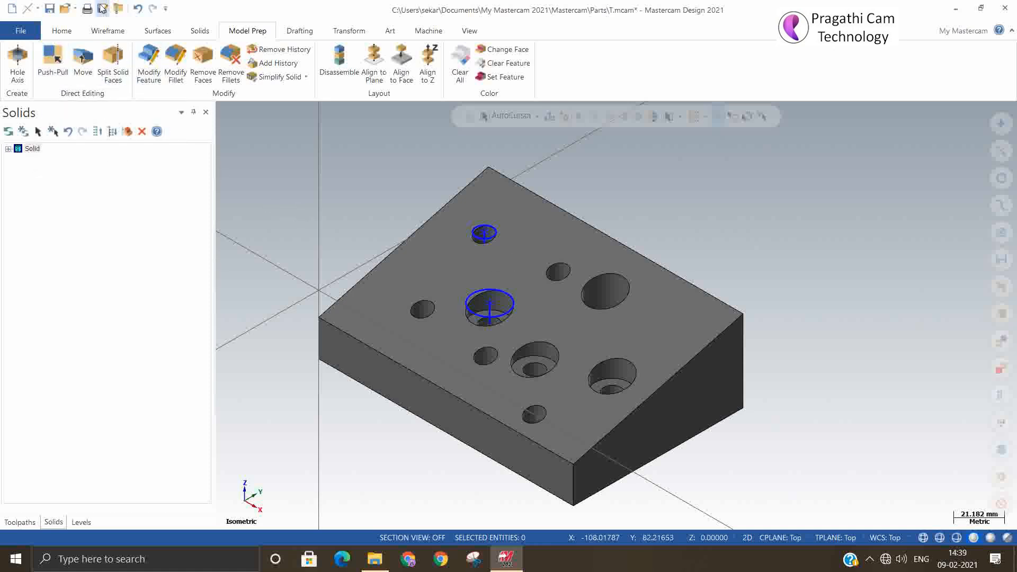
click(140, 8)
click(140, 9)
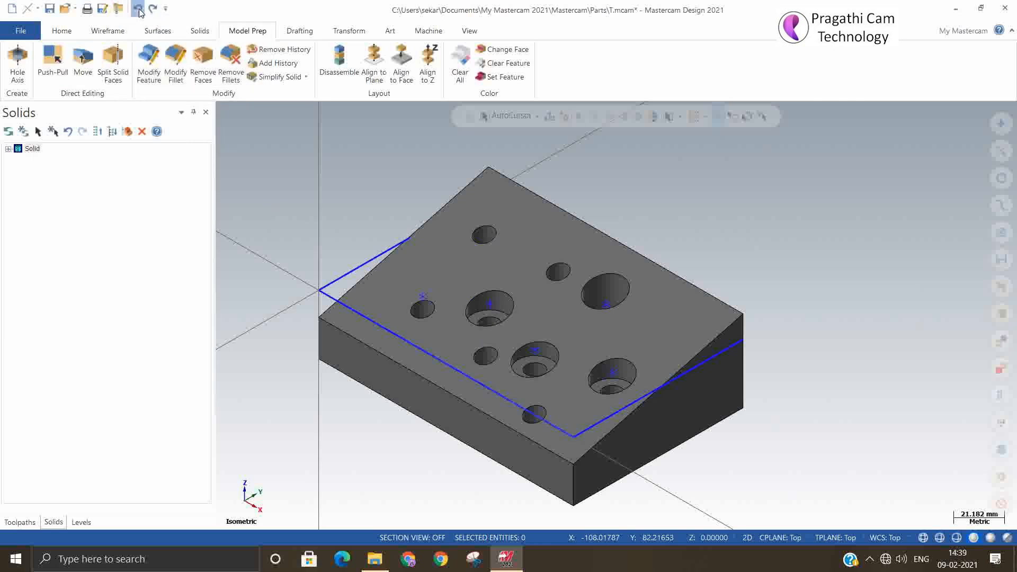
Step: Delete the sloped solid, the remaining hole points and the rectangle to empty the drawing
click(579, 265)
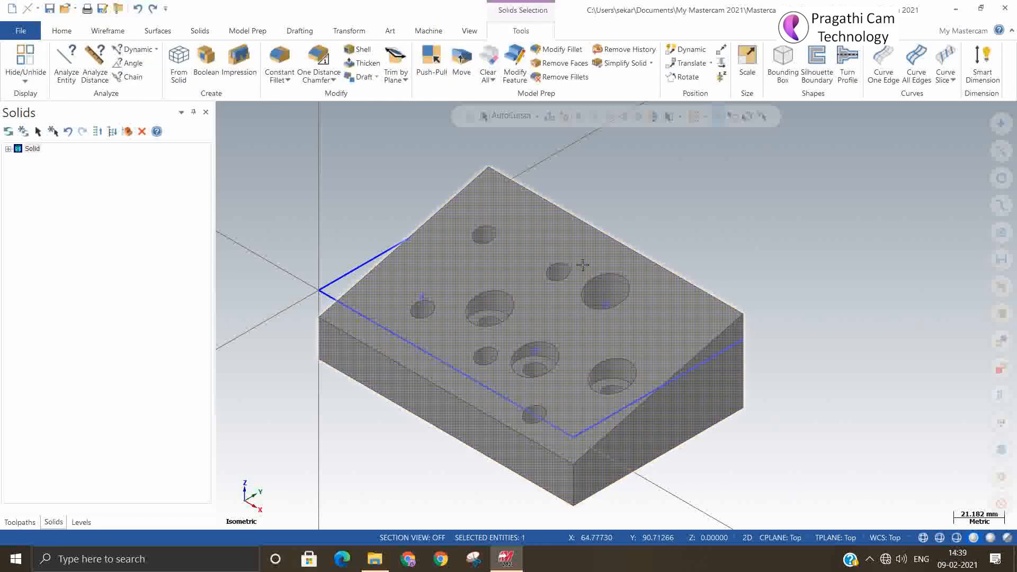
key(Delete)
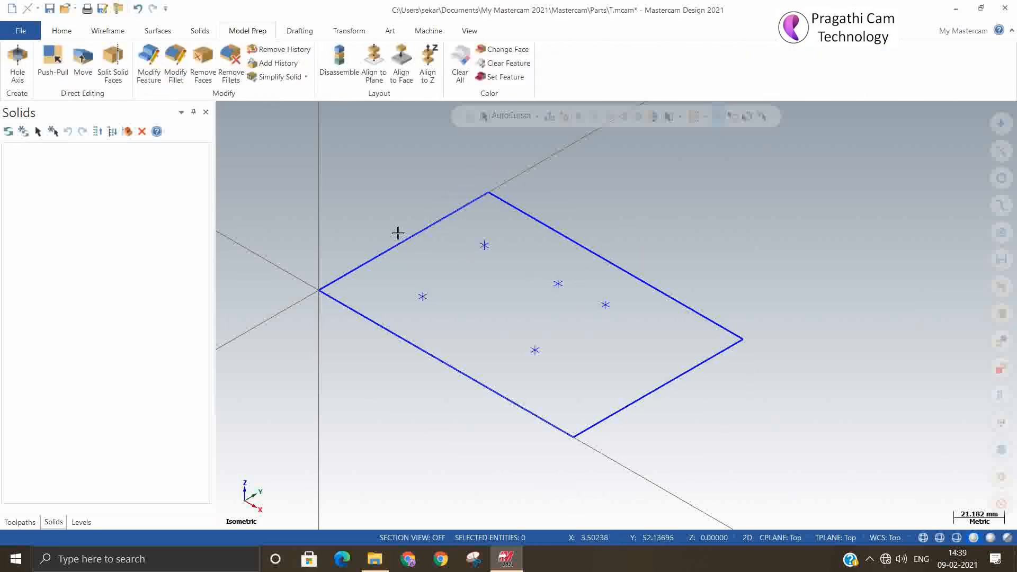
drag(499, 340, 638, 398)
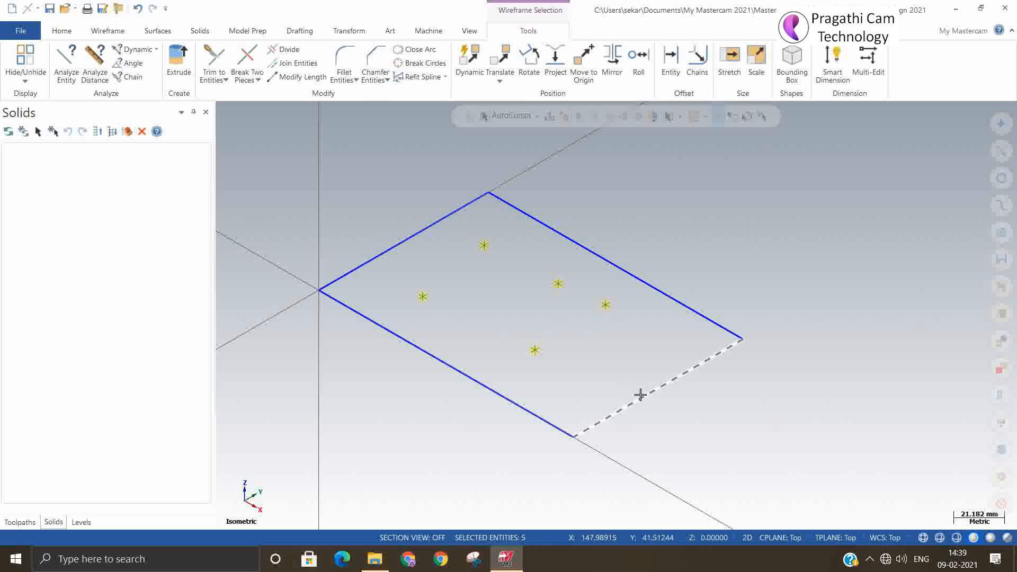
key(Delete)
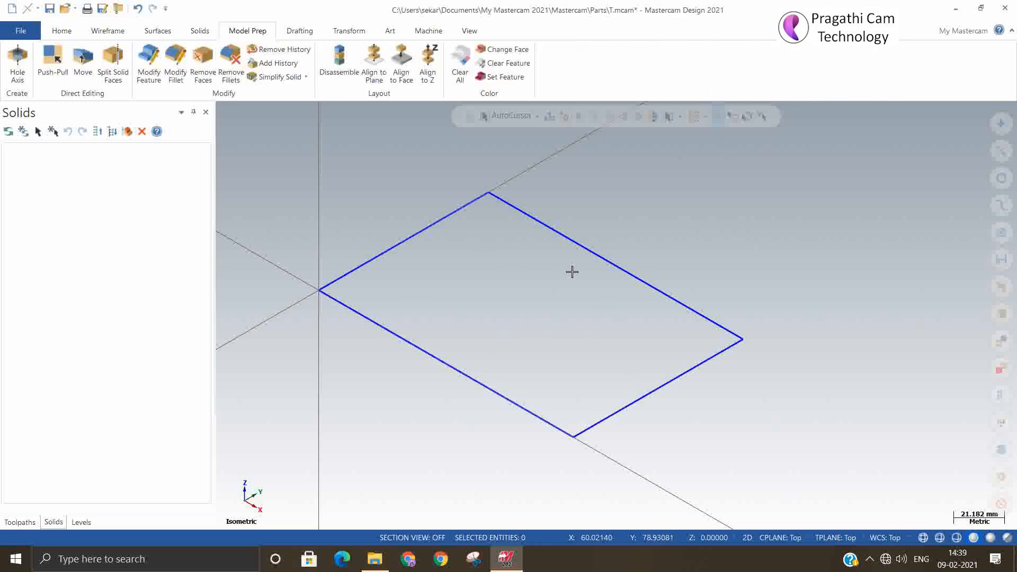
right_click(622, 240)
click(672, 356)
scroll(697, 360, down, 1)
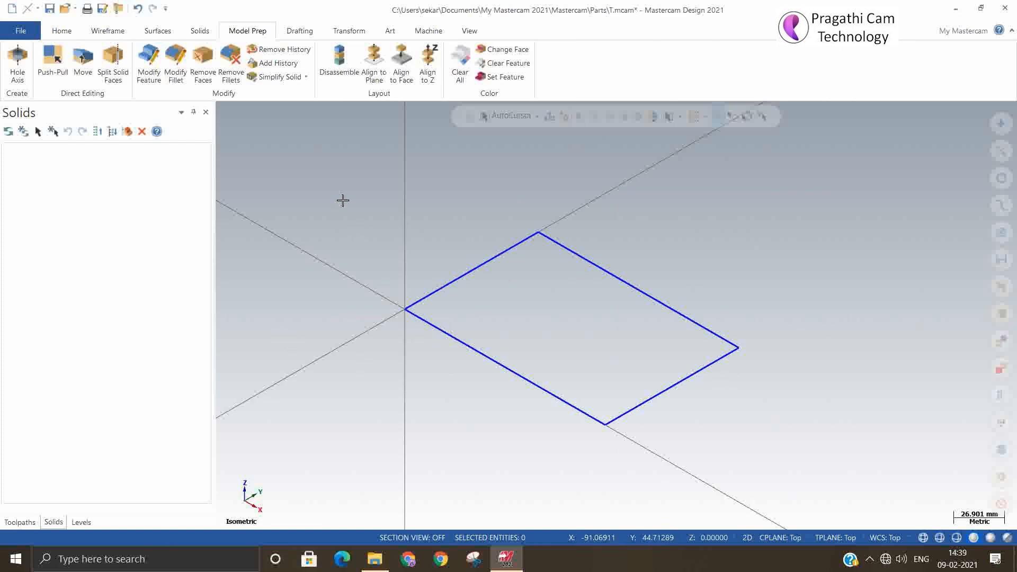
drag(341, 188, 779, 472)
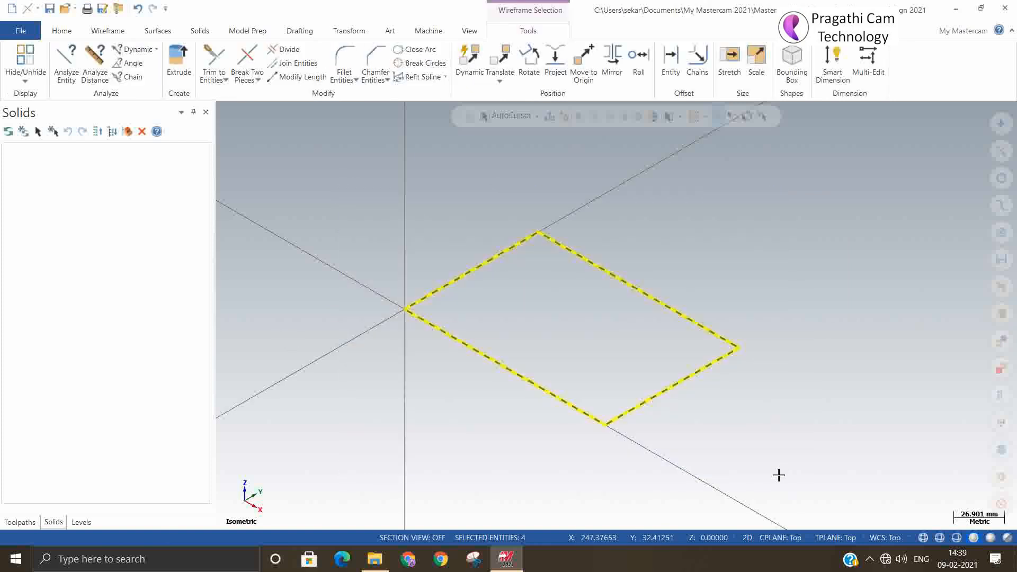
key(Delete)
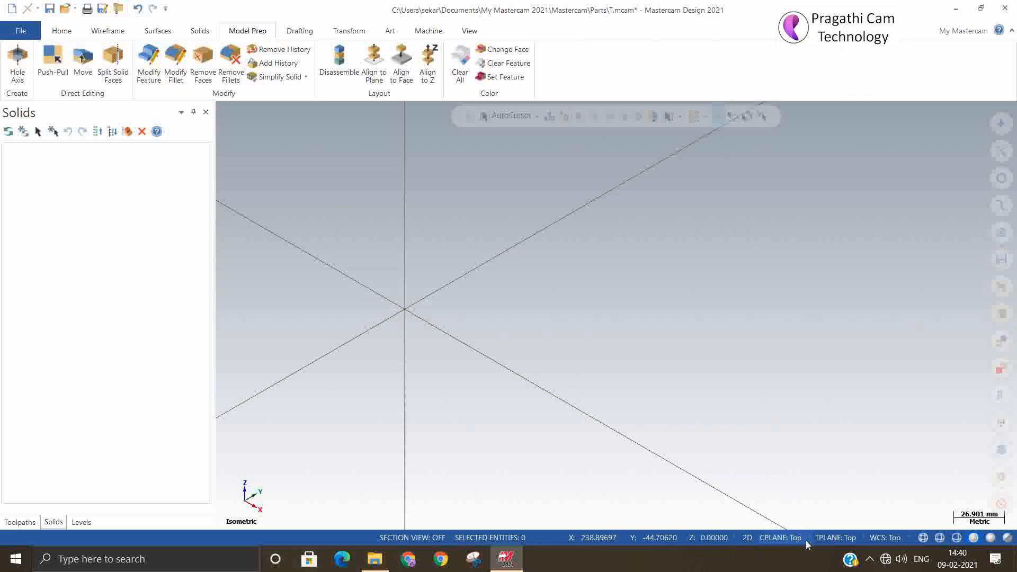
Step: Set the tool plane and construction plane to Front and switch to the front view
click(835, 538)
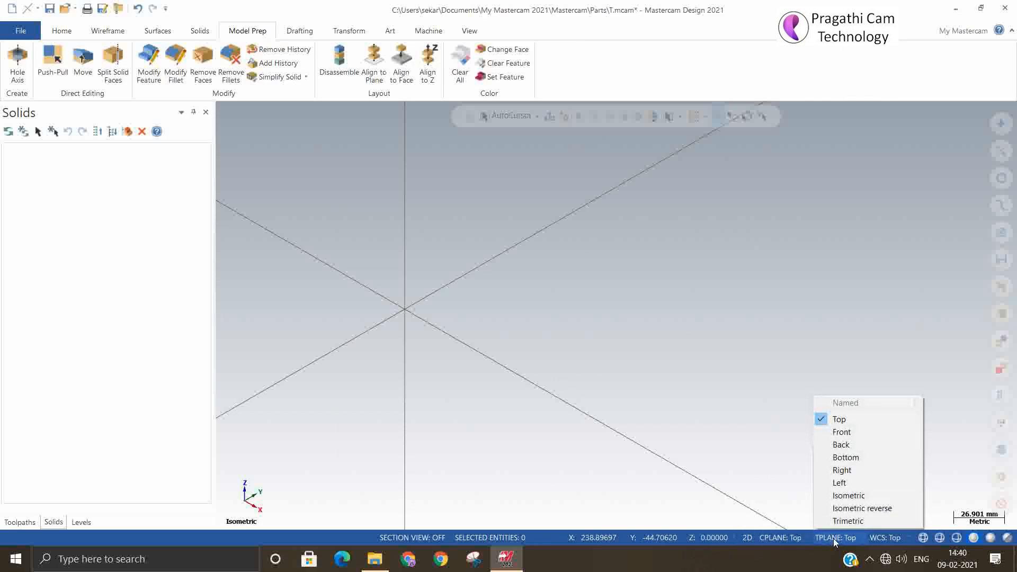
click(847, 434)
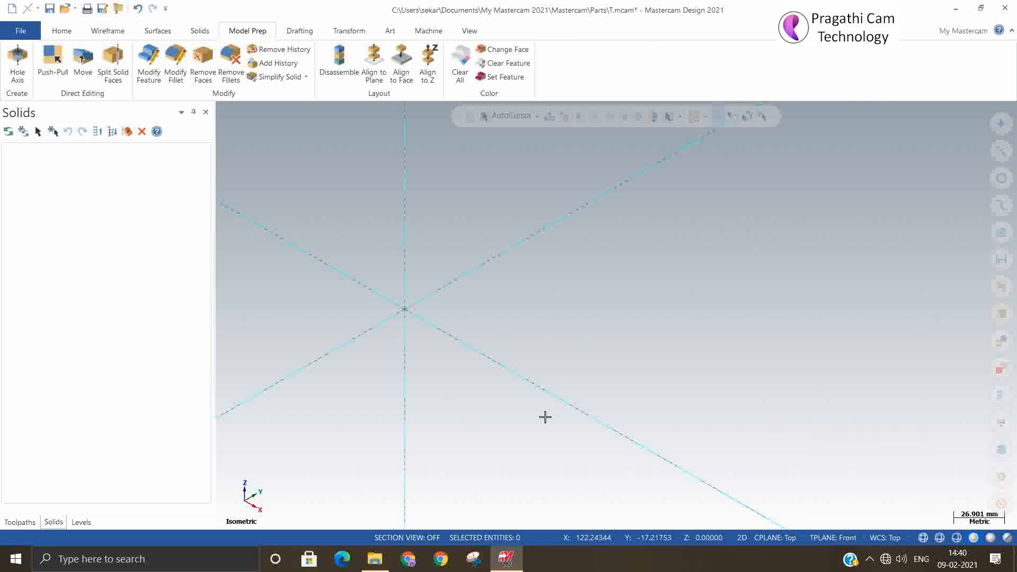
click(773, 538)
click(806, 432)
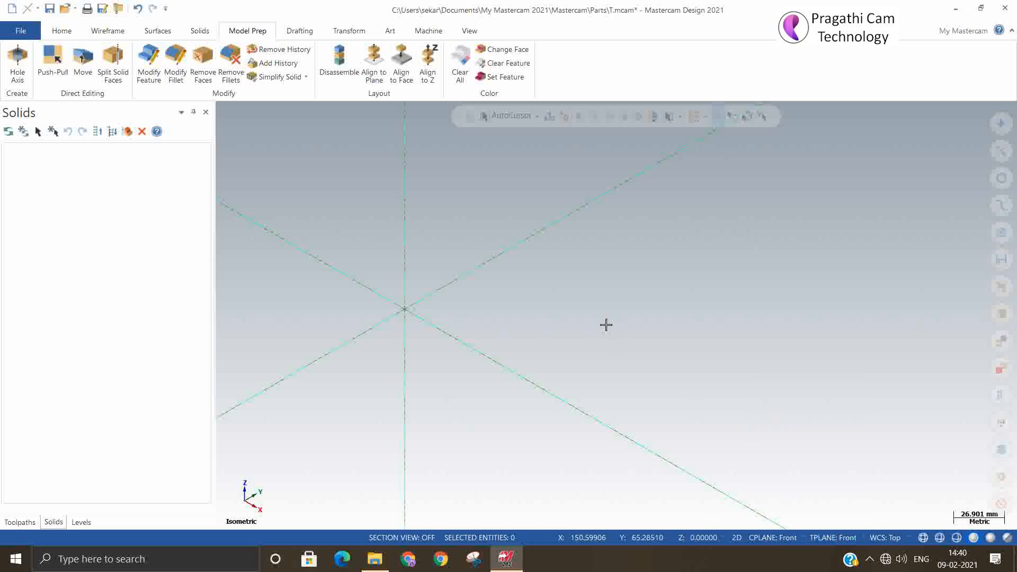
right_click(608, 325)
click(635, 185)
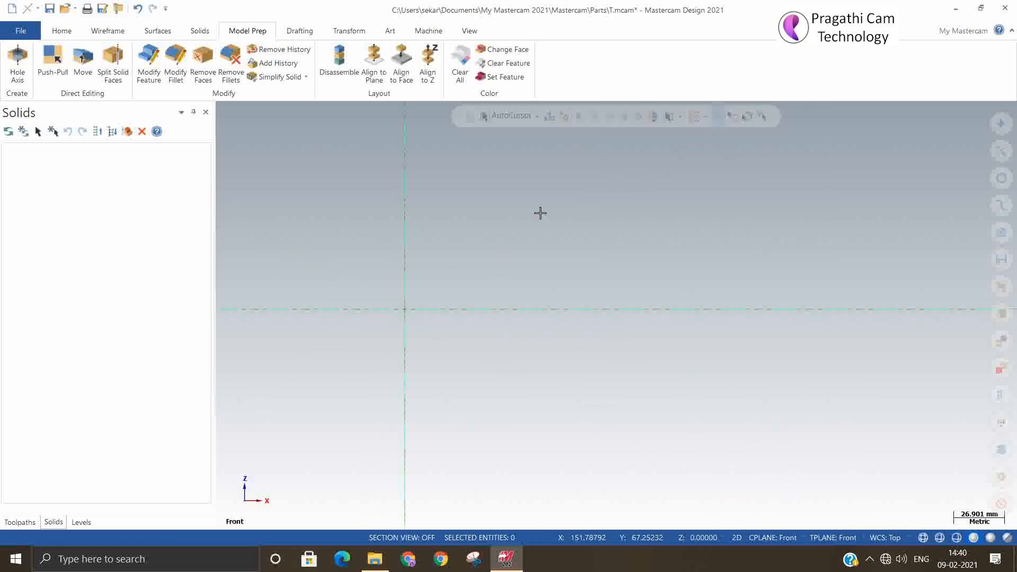
click(114, 34)
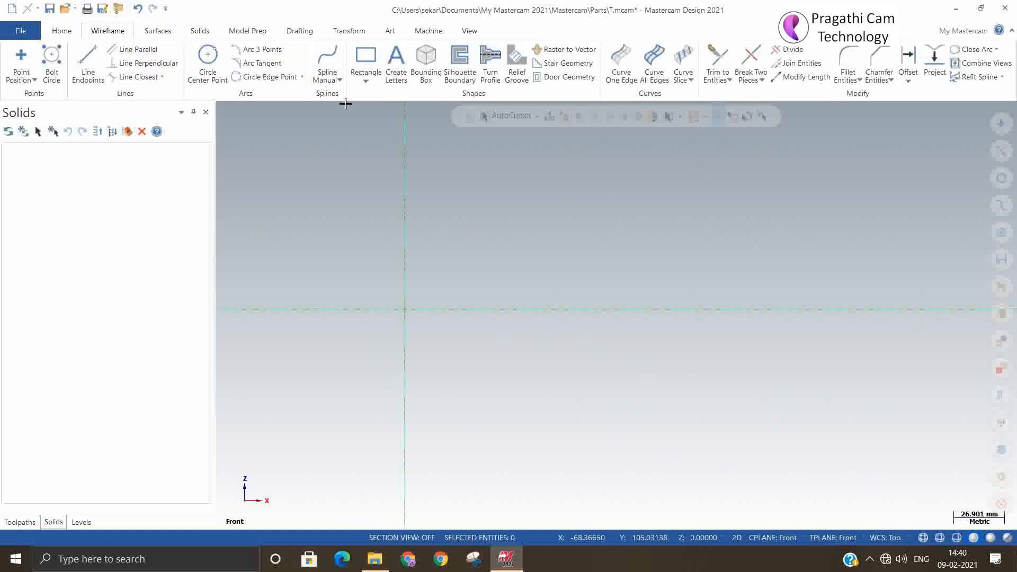
click(88, 62)
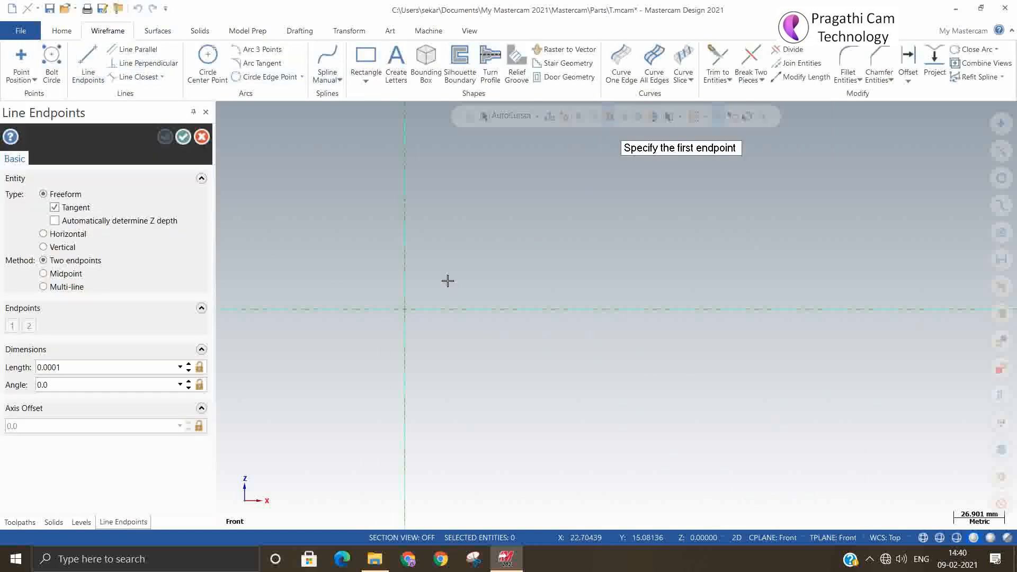
click(405, 309)
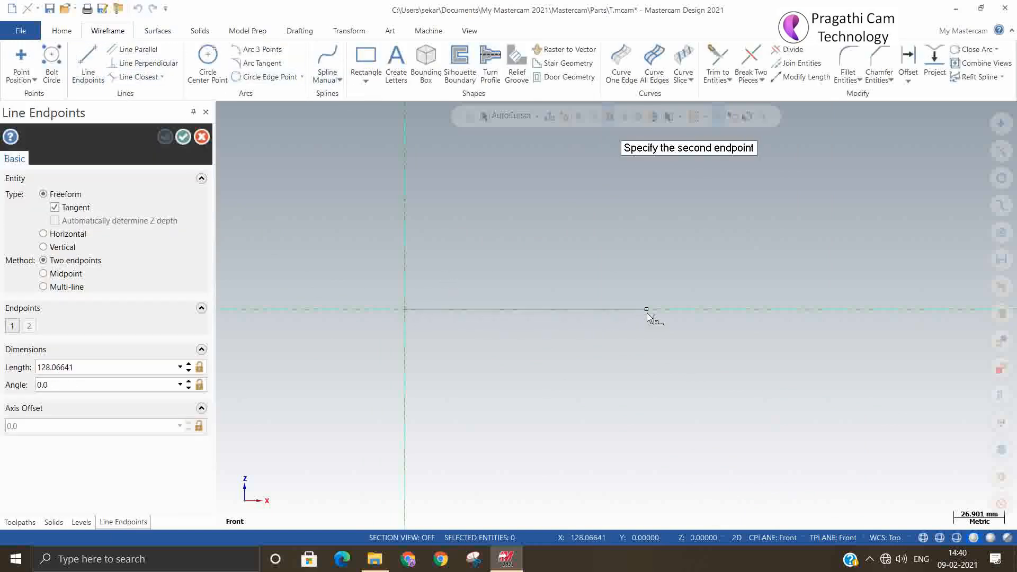
click(202, 136)
Step: Draw a rectangle about 117 mm wide and 55 mm high, with its lower-left corner at the origin
click(377, 64)
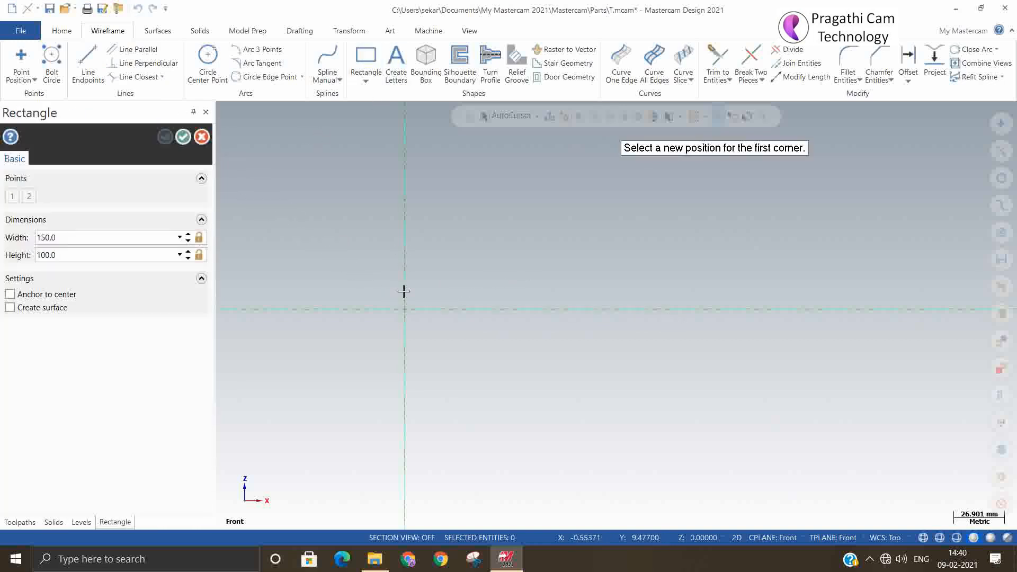
click(408, 314)
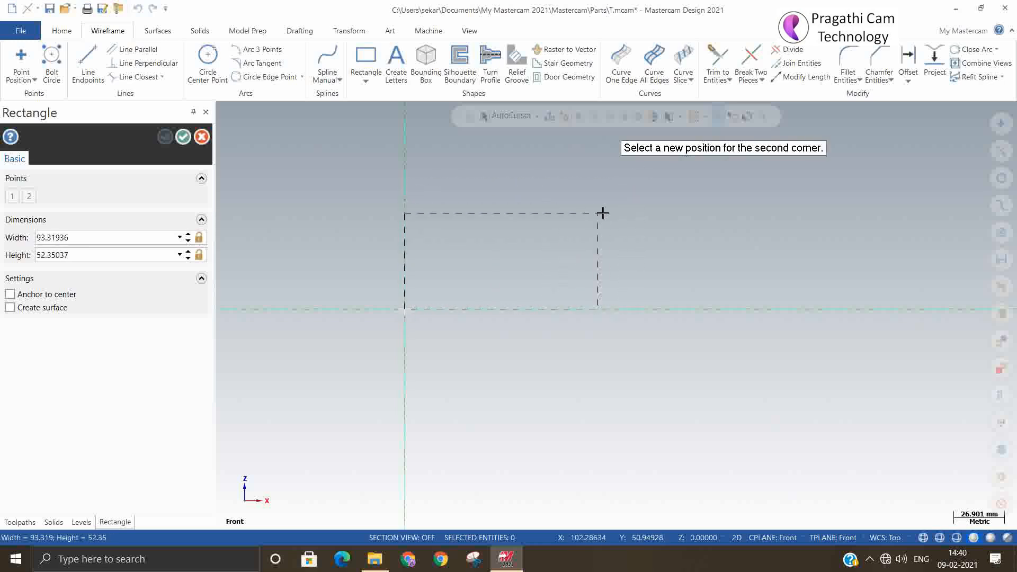
click(627, 205)
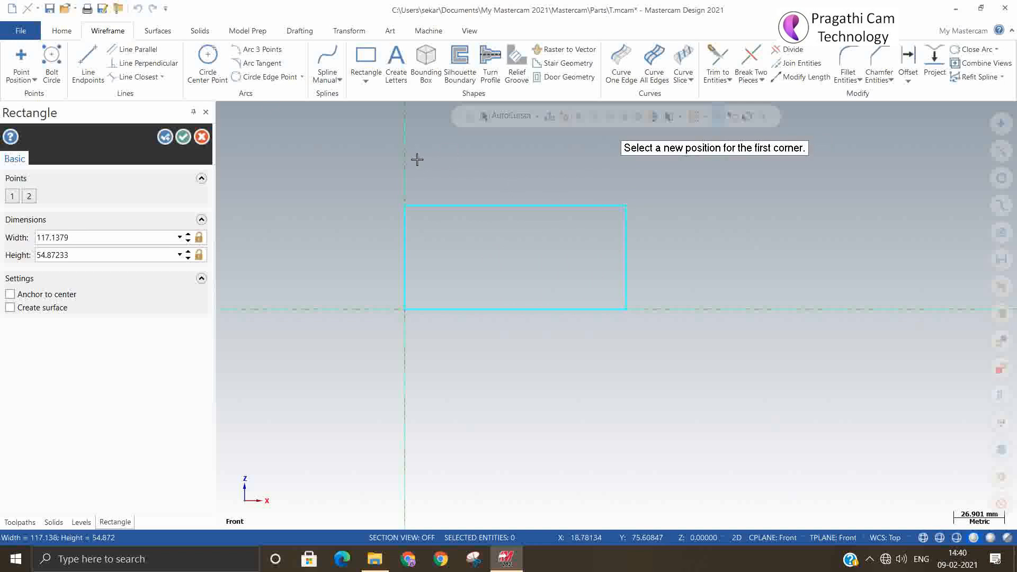
click(184, 137)
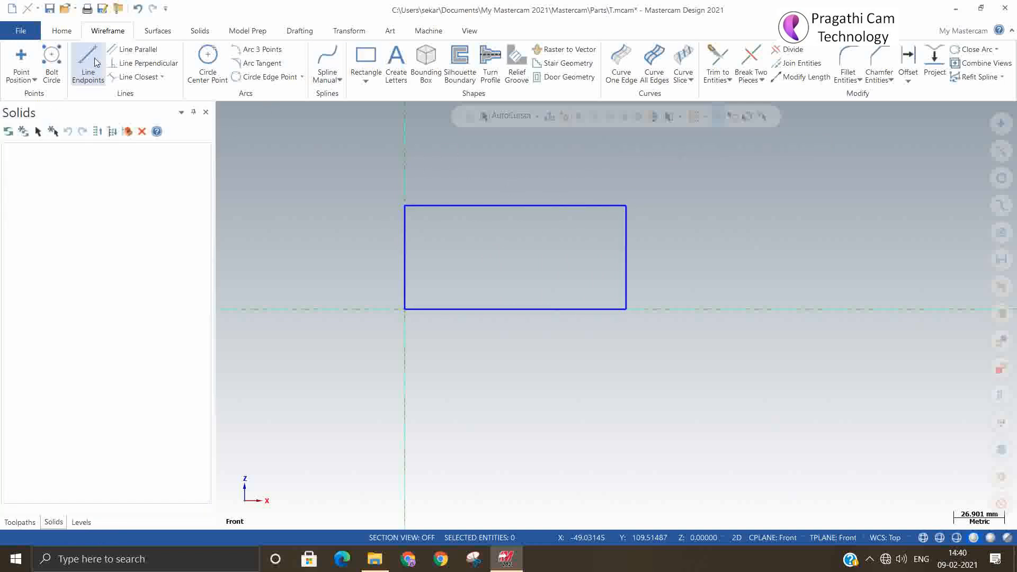
Step: Draw a sloping line about 94 mm long from the rectangle's top edge to just past its right edge
click(474, 205)
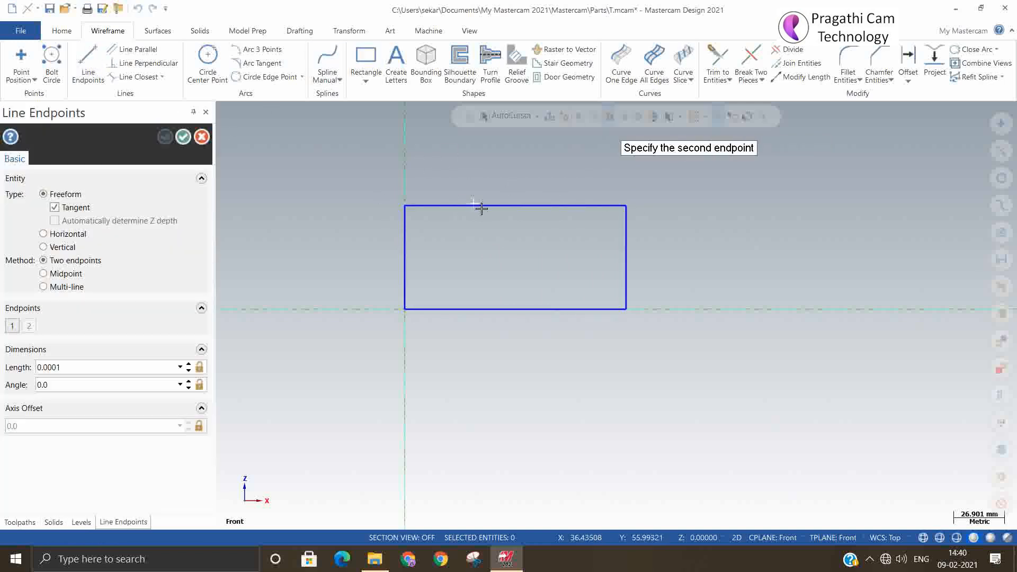
click(634, 279)
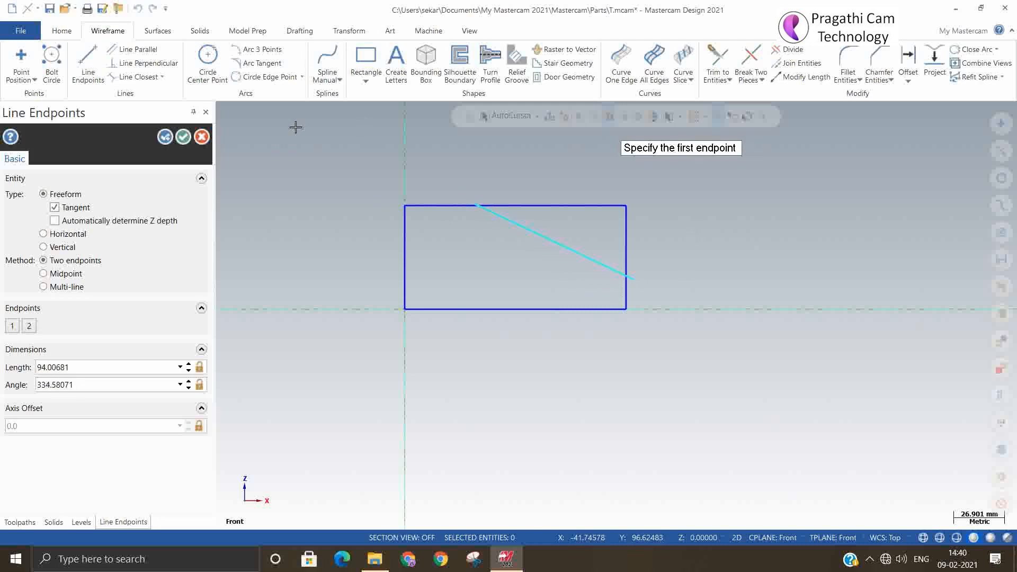
click(184, 137)
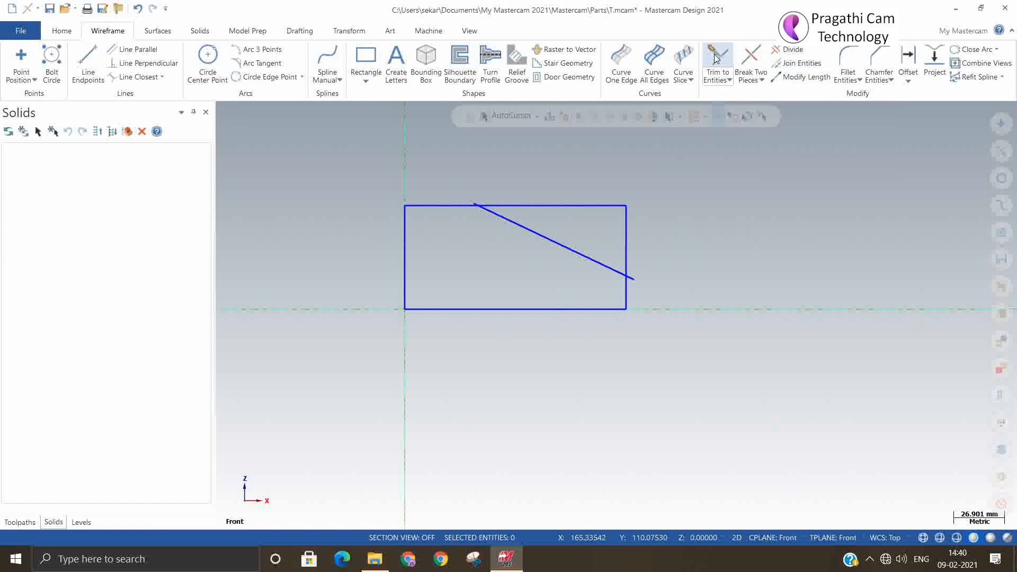
Step: Trim off the rectangle's upper-right corner and both overhanging ends of the sloping line with Divide
click(790, 49)
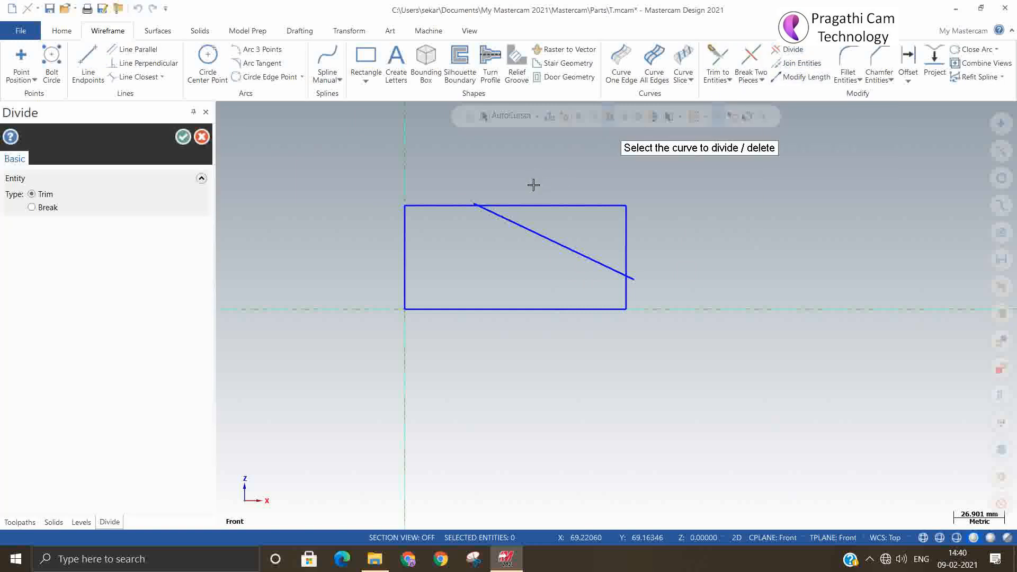
click(530, 205)
click(627, 223)
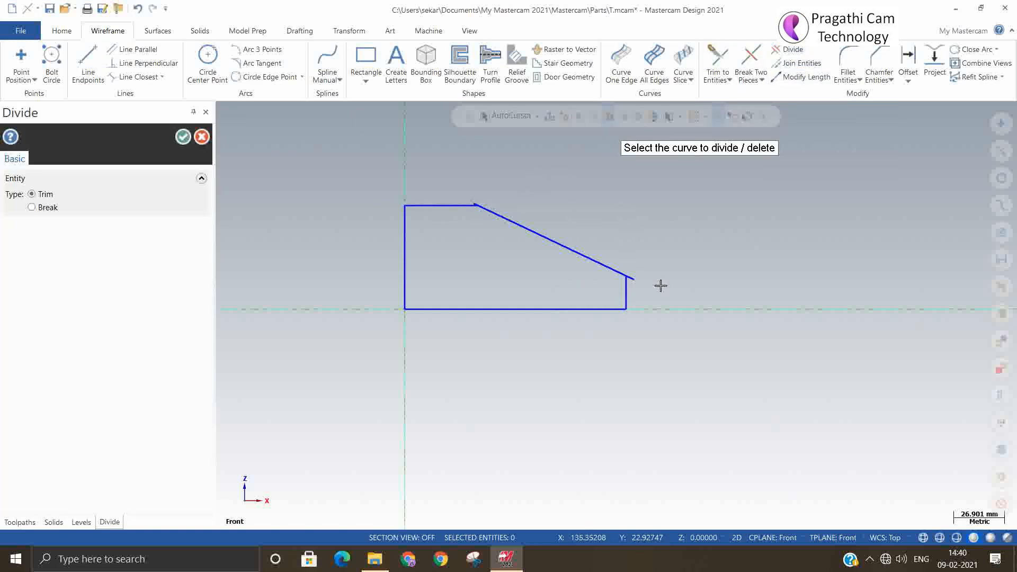
scroll(660, 286, up, 5)
click(610, 269)
scroll(752, 312, down, 4)
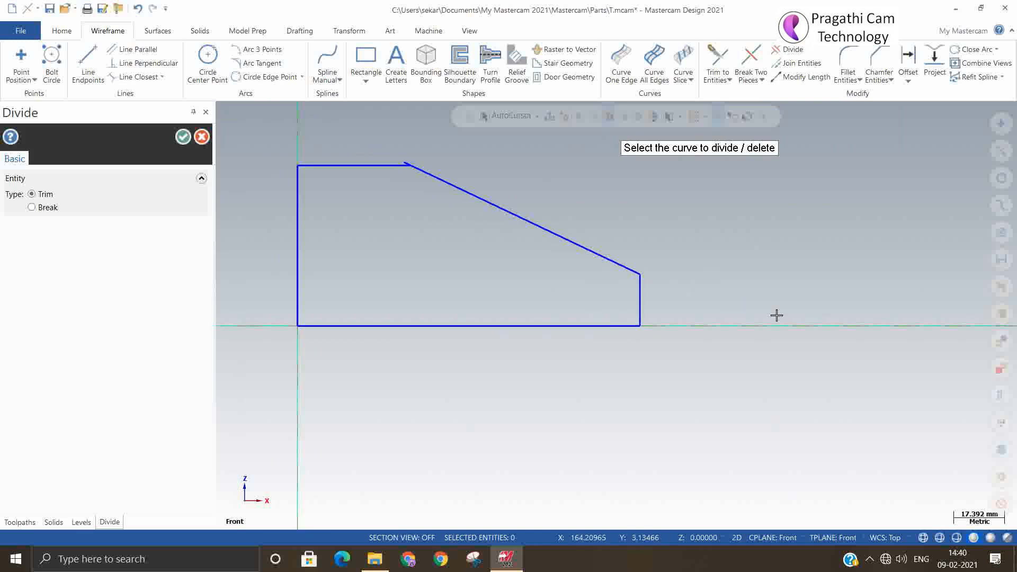
scroll(777, 316, down, 2)
scroll(479, 173, up, 5)
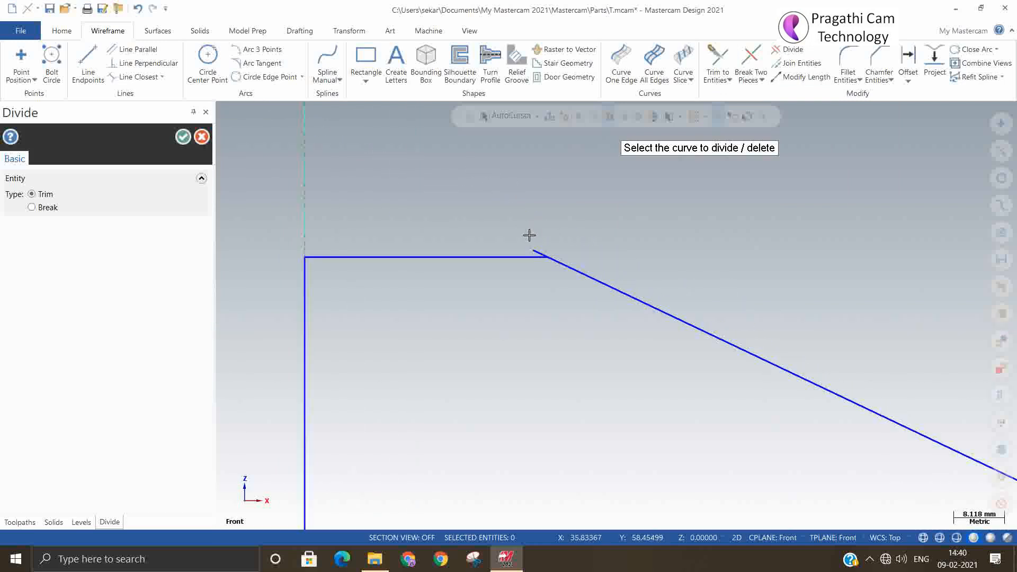
click(533, 250)
click(182, 136)
scroll(454, 195, down, 5)
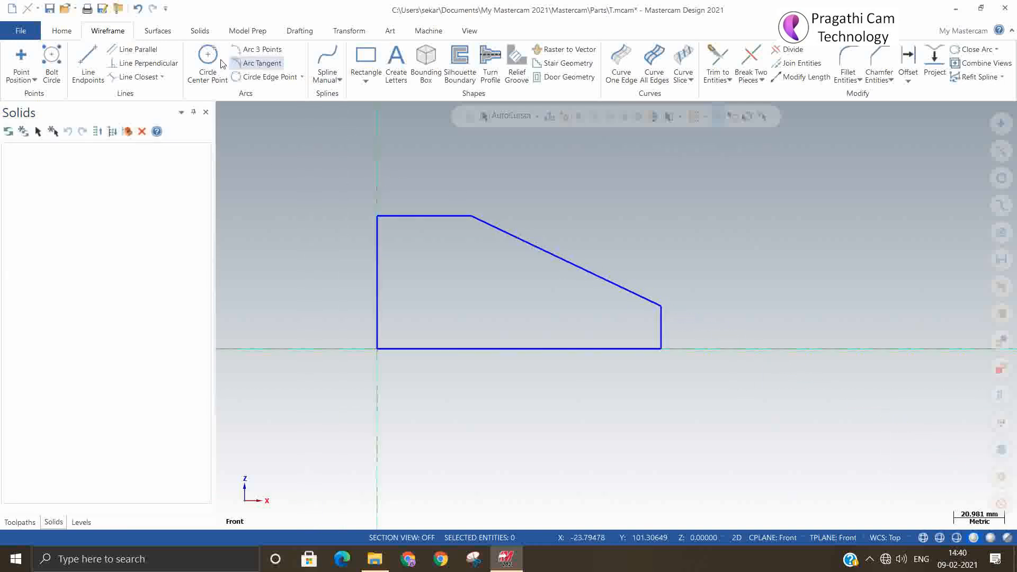
Step: Extrude the closed sloped profile into a new solid body with a distance of 100 mm
click(200, 30)
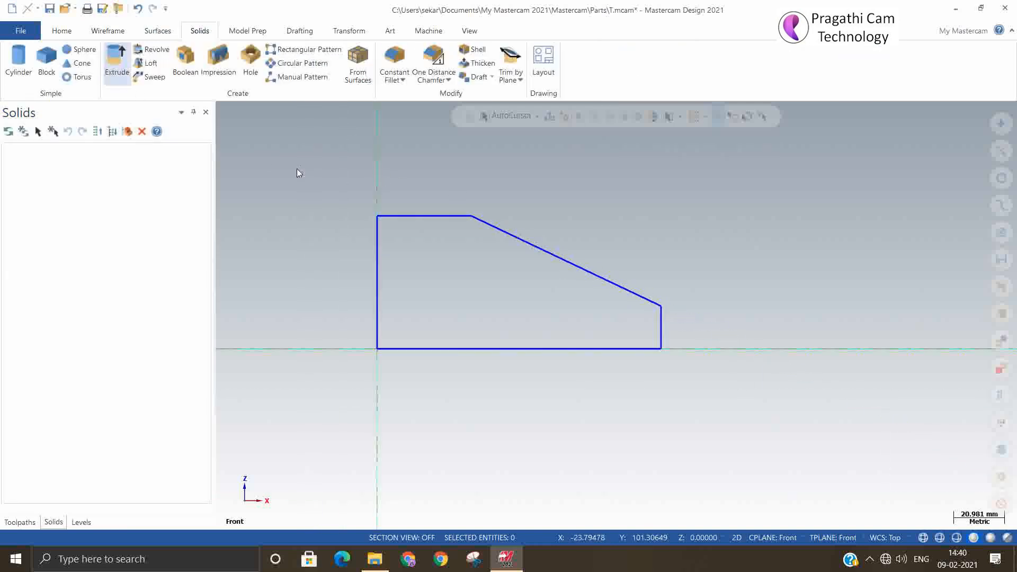
click(436, 216)
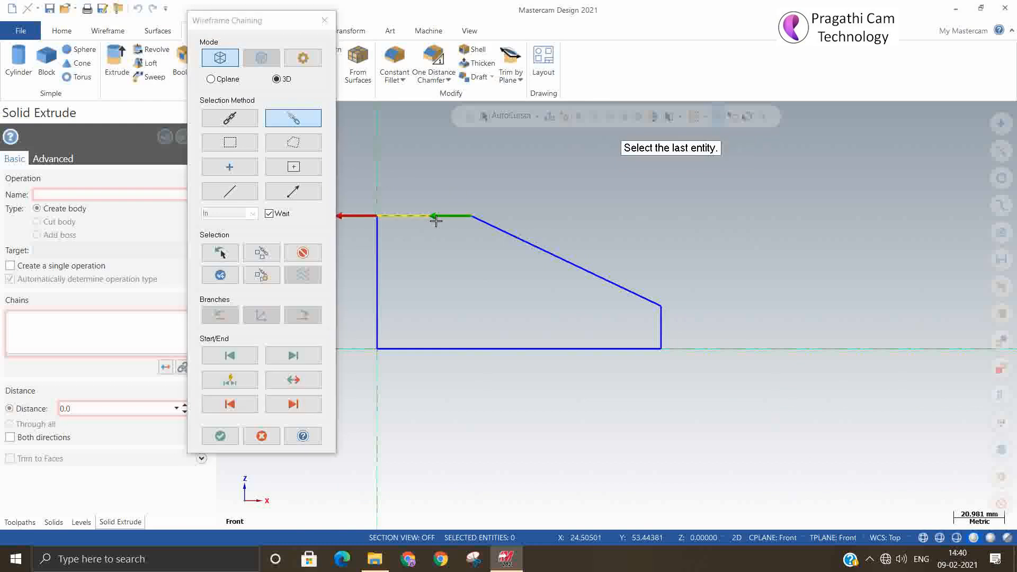
click(479, 226)
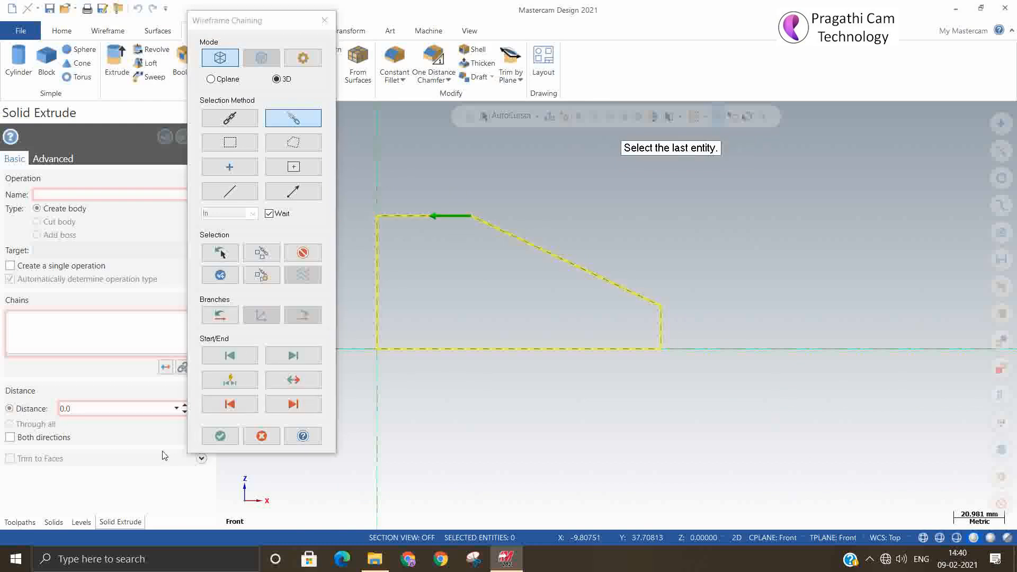
click(221, 436)
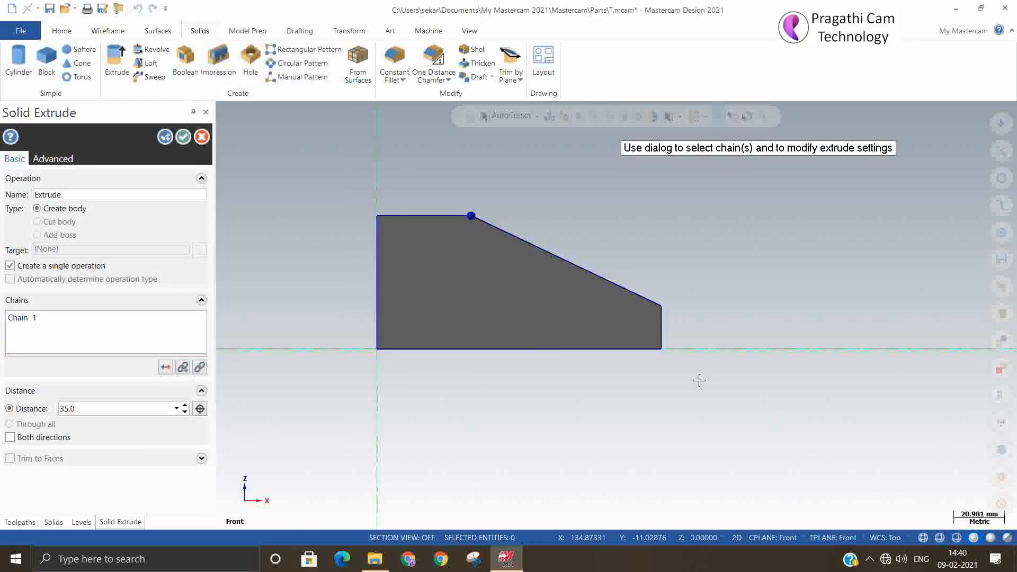
middle_drag(699, 380, 658, 411)
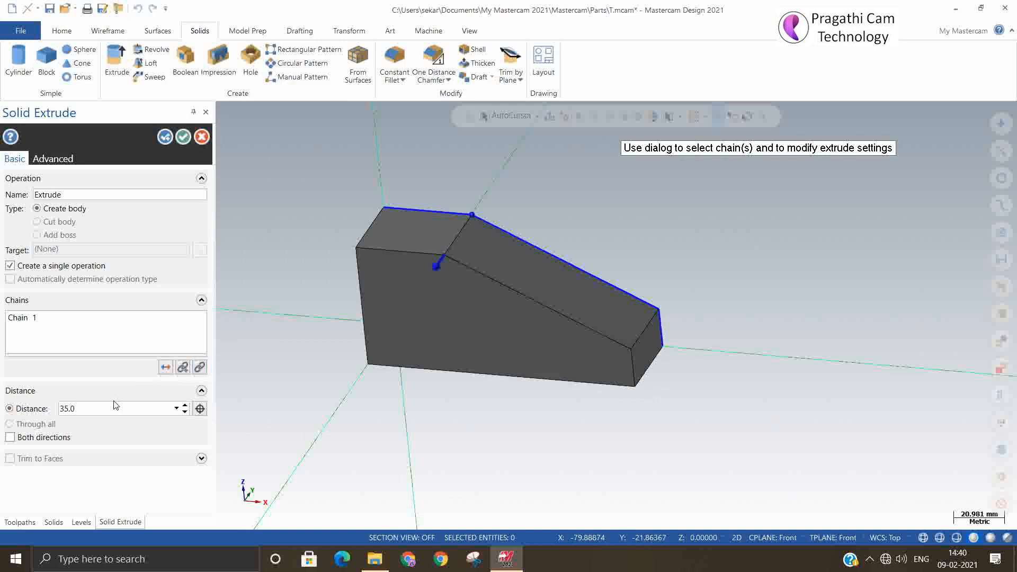
text(100)
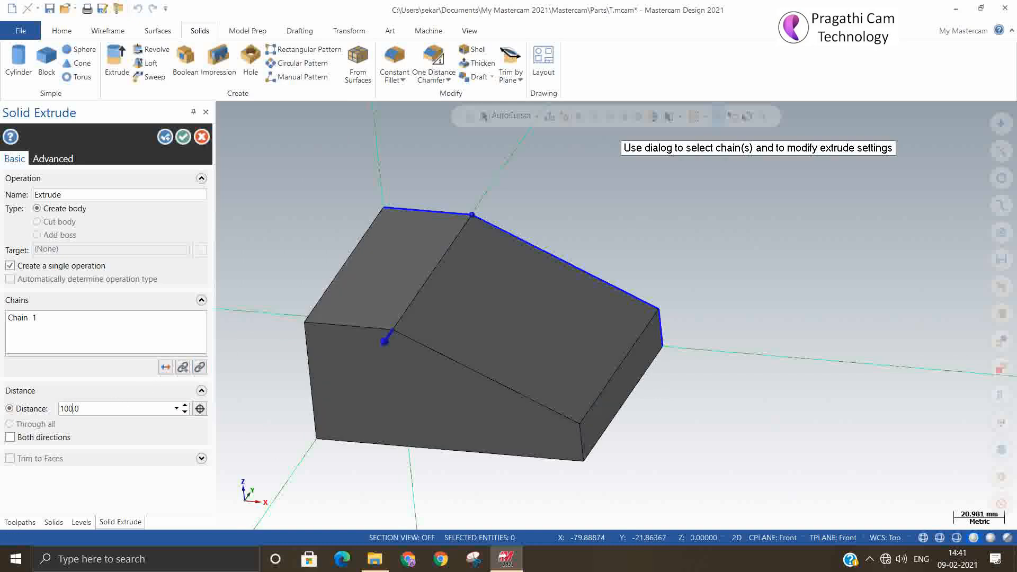
click(183, 136)
Step: Switch to the isometric view and set the construction plane and tool plane to Top
middle_drag(583, 328, 716, 341)
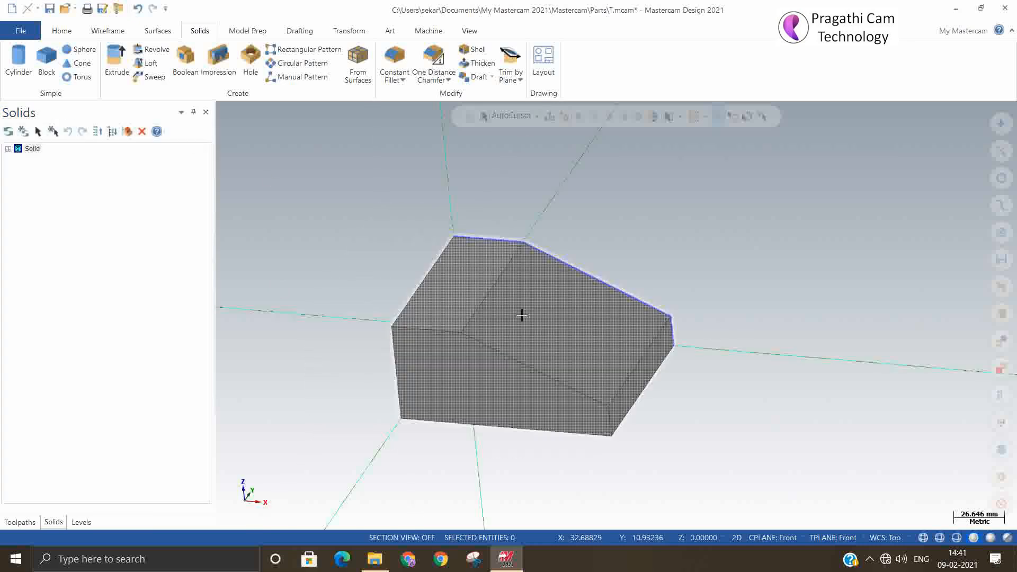
right_click(720, 222)
click(777, 343)
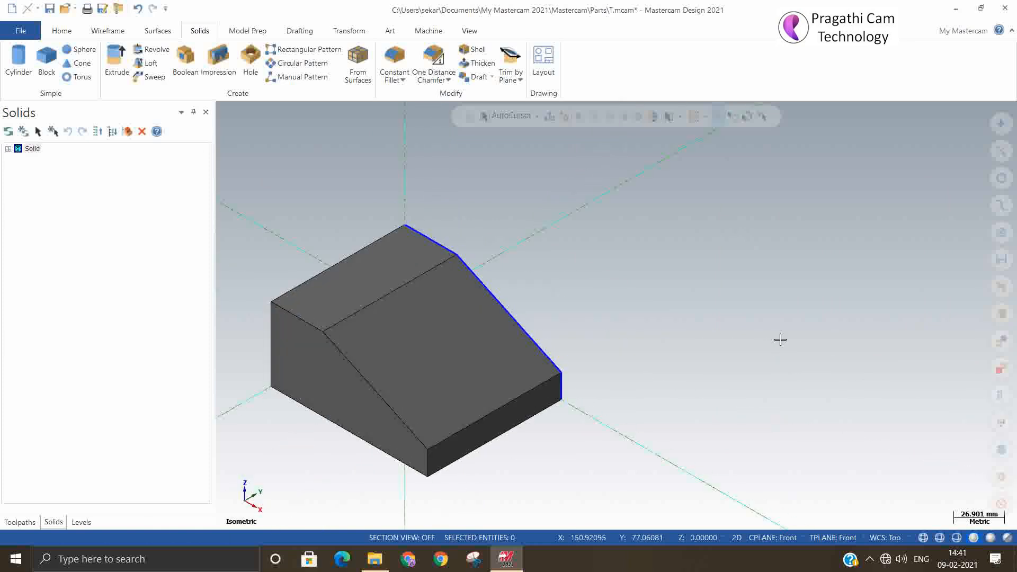
click(773, 538)
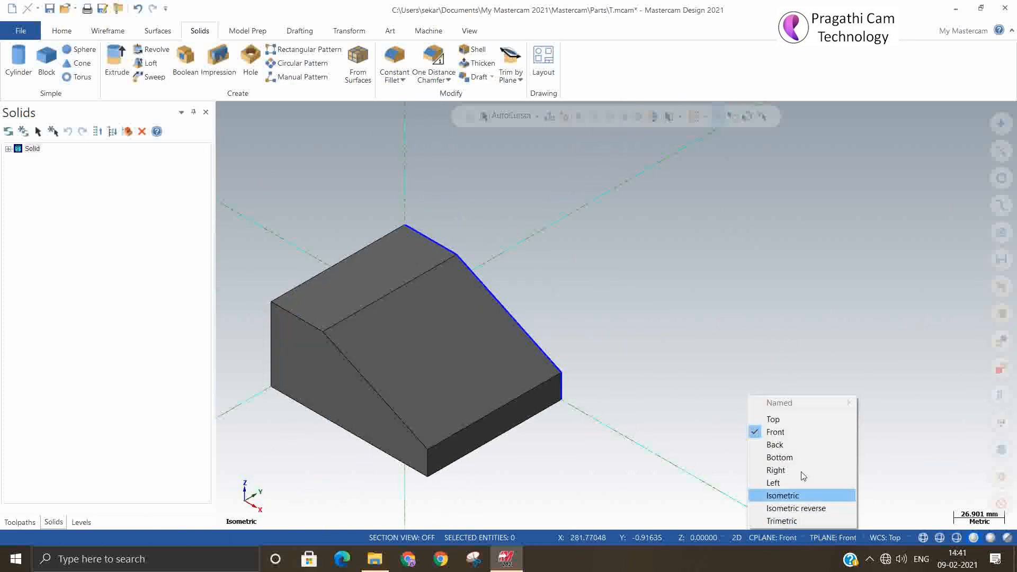
click(795, 419)
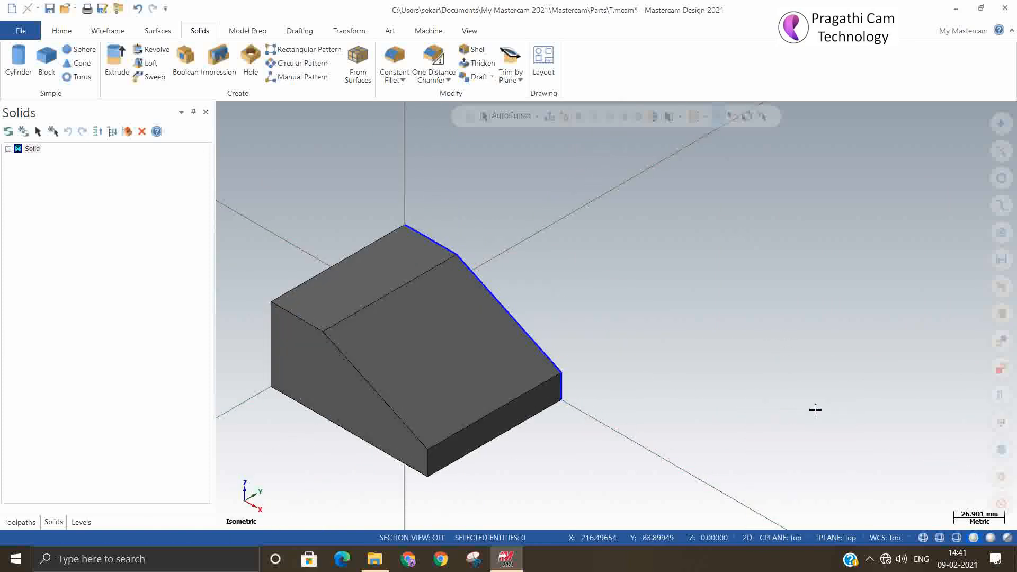
scroll(801, 318, down, 1)
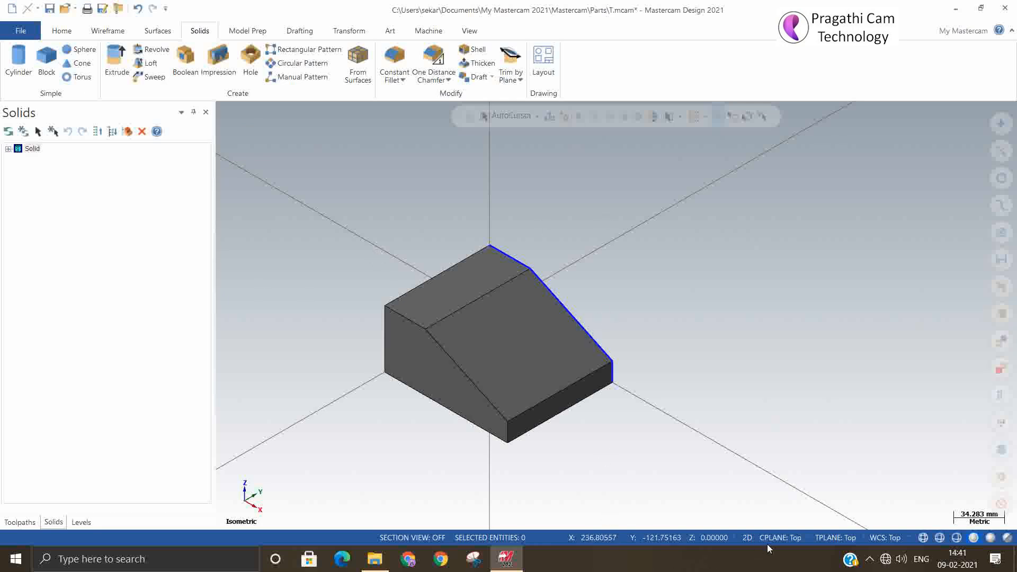
Step: Show the Planes manager, create a plane from the sloped solid face with the first offered orientation, and name it inc plane1
right_click(635, 236)
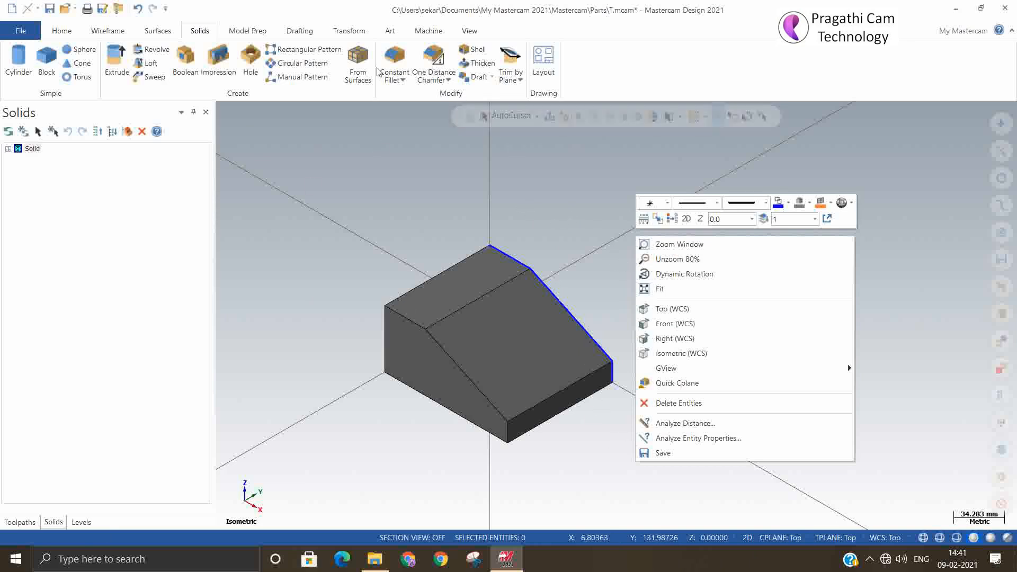
click(468, 32)
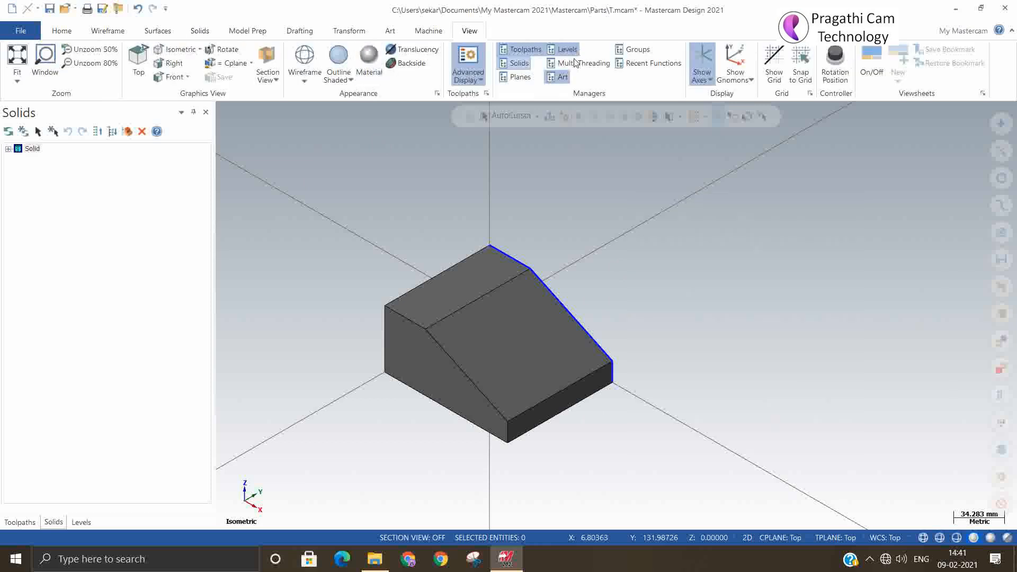
click(517, 77)
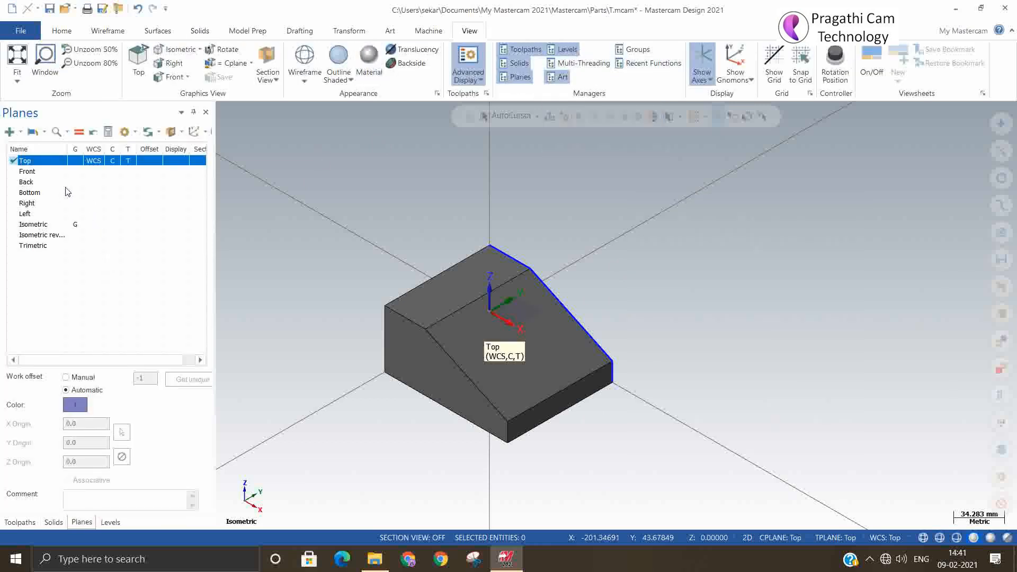
click(18, 136)
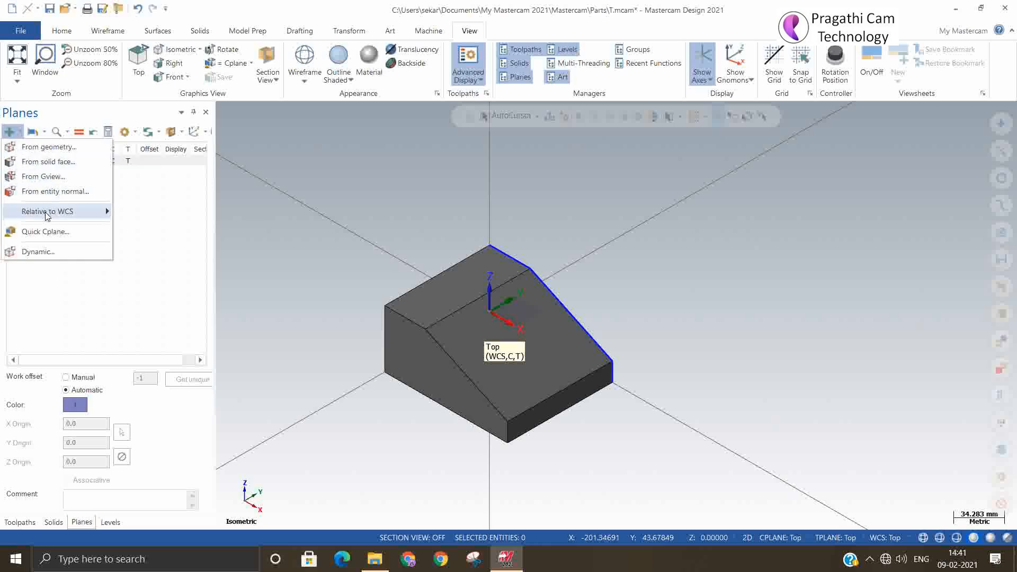
click(62, 163)
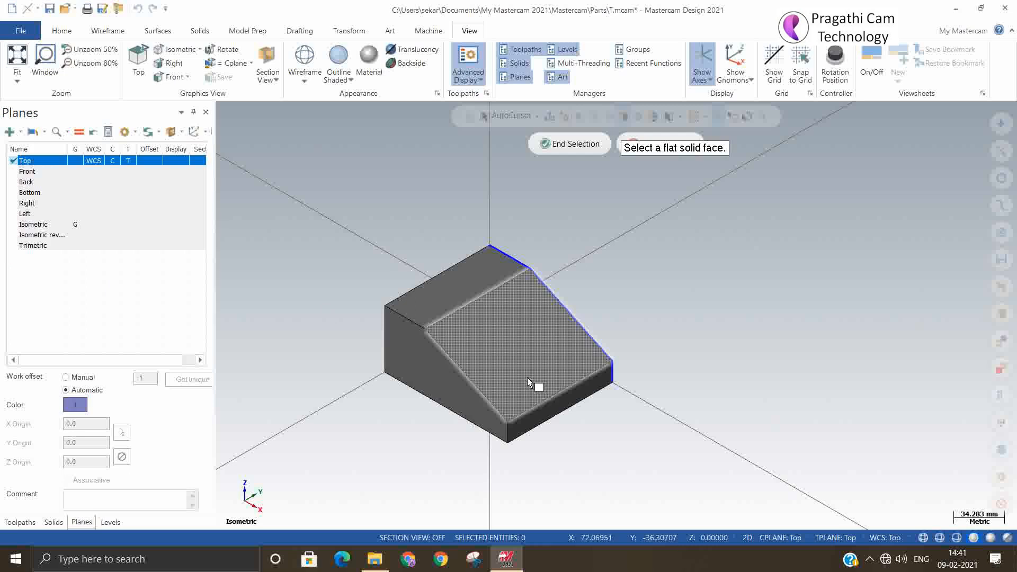
key(Return)
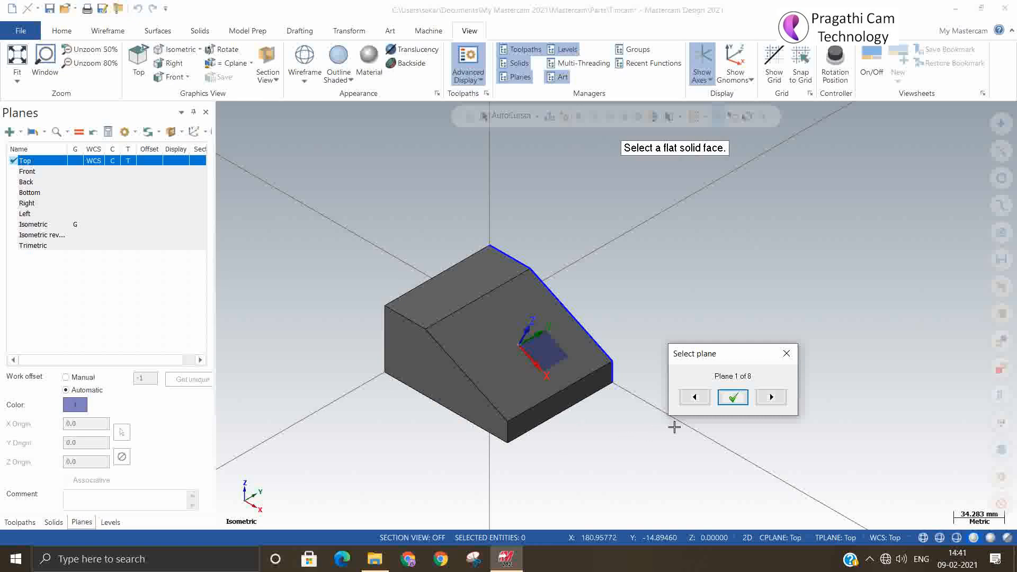
click(733, 398)
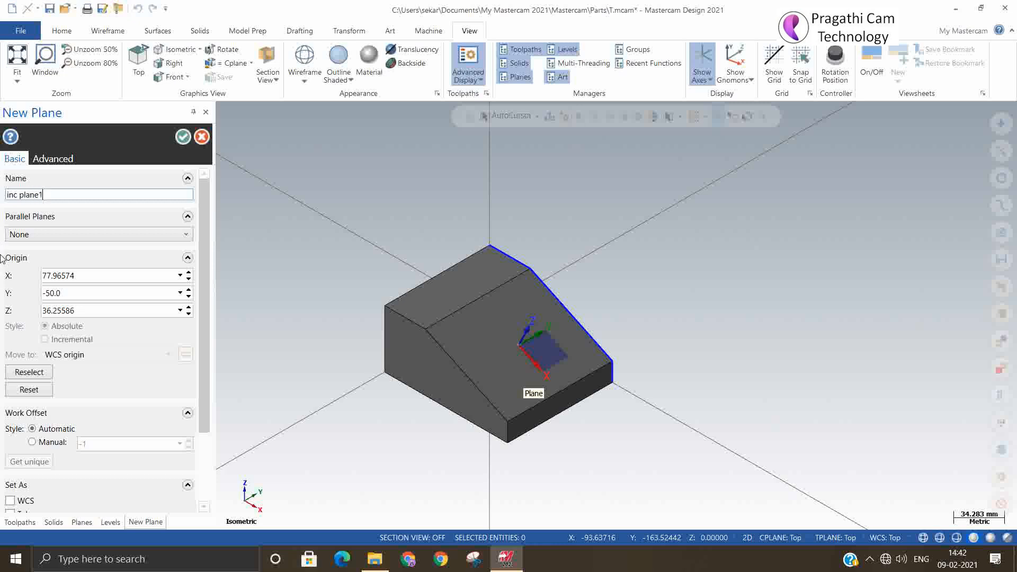
Step: Reselect the new plane's origin at the block's bottom corner at X0 Y0 Z0 and accept the plane
click(48, 373)
middle_drag(398, 329, 308, 302)
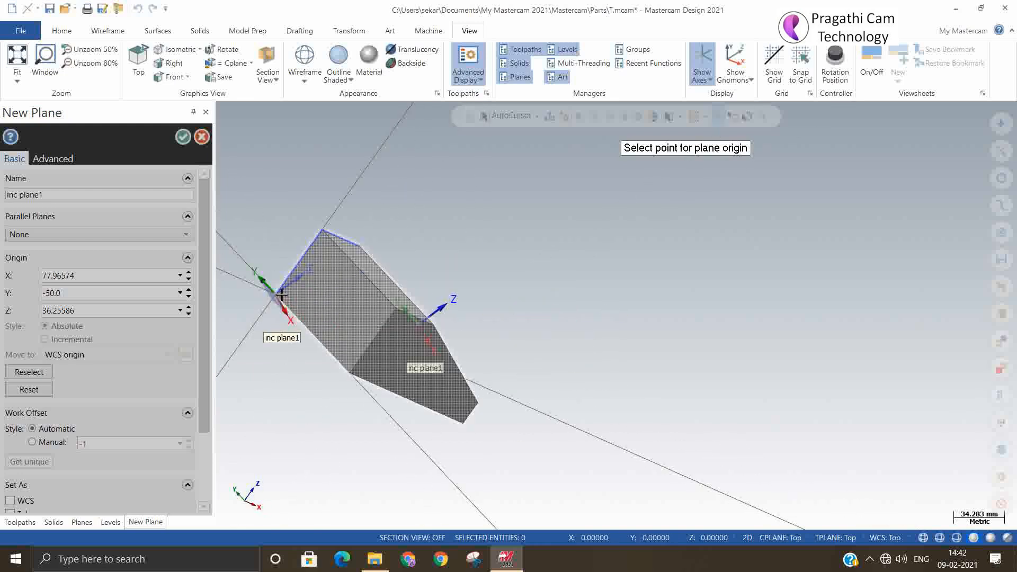
click(281, 294)
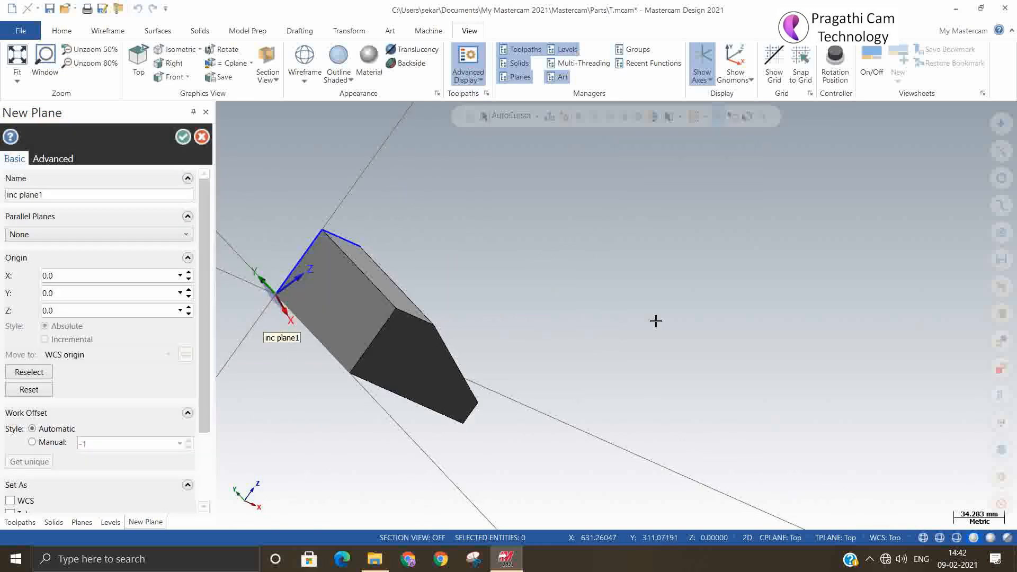
click(186, 140)
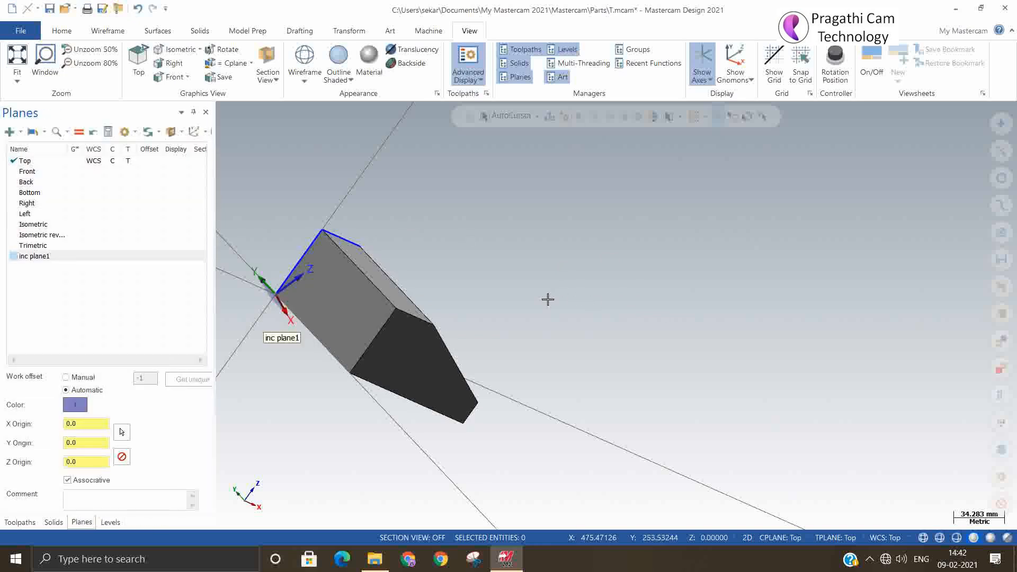
Step: Switch to the isometric view and set the construction plane and tool plane to the named plane inc plane1
right_click(538, 267)
click(583, 386)
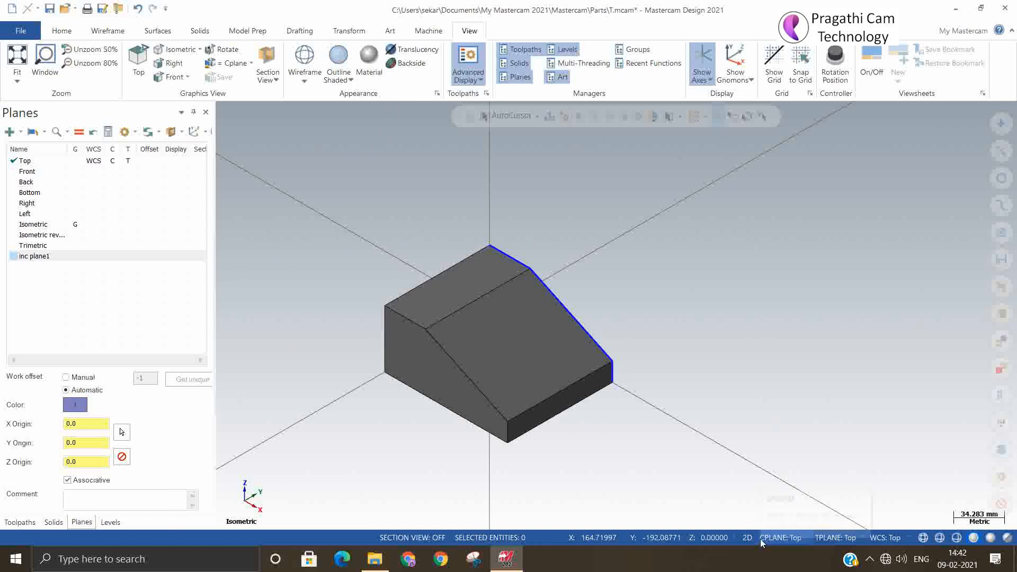
click(780, 538)
mouse_move(826, 410)
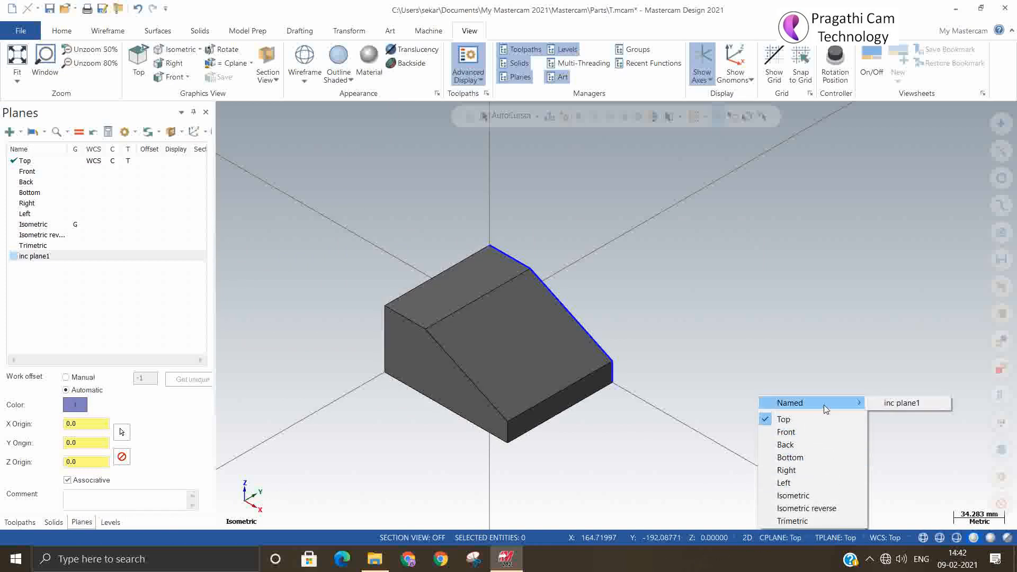
click(907, 403)
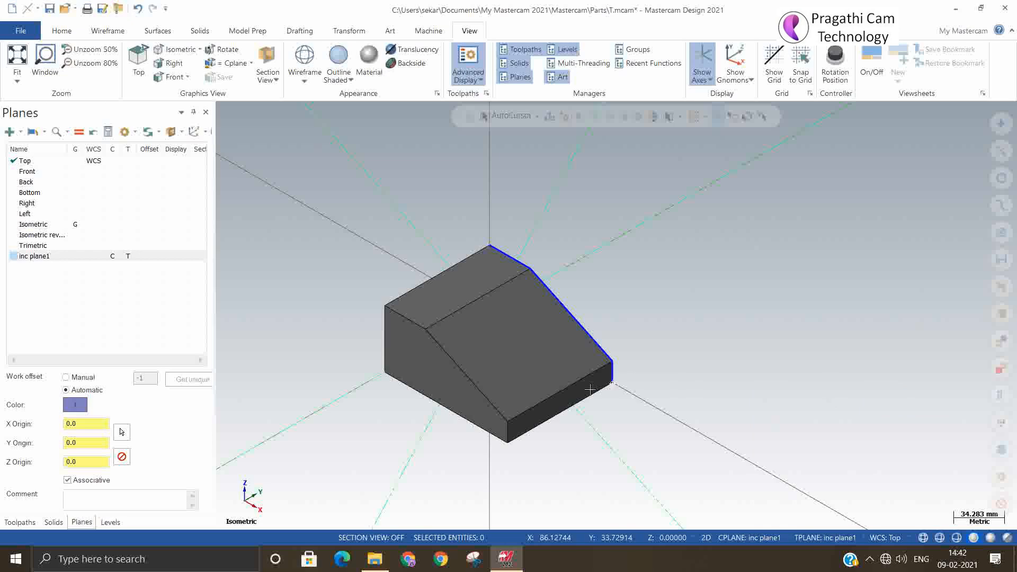
Step: Display the plane gnomons, inspect the orientation of inc plane1 on the block, and restore the isometric view
mouse_move(636, 393)
middle_down()
mouse_move(461, 421)
mouse_move(447, 443)
mouse_move(509, 413)
middle_up()
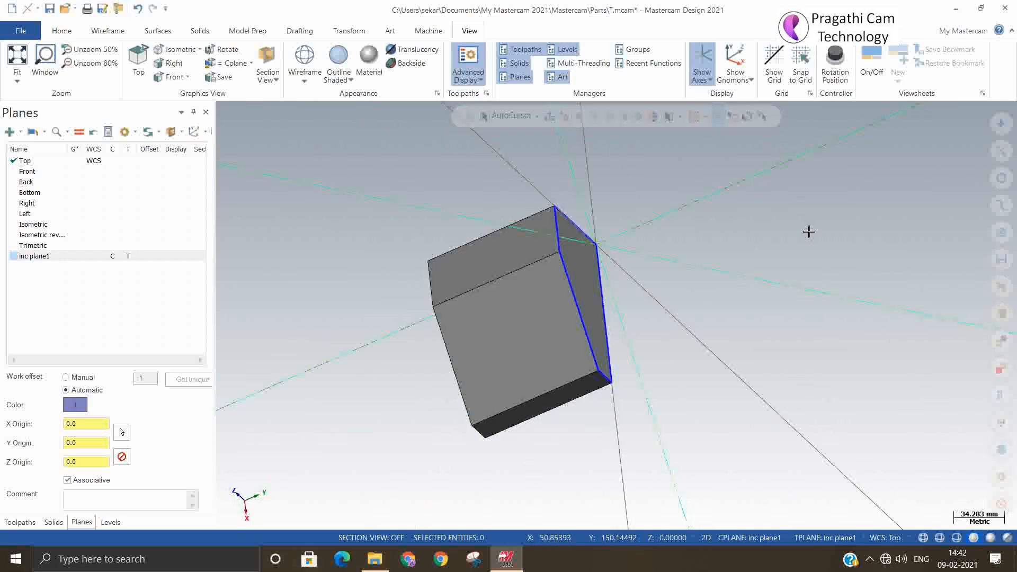
click(736, 60)
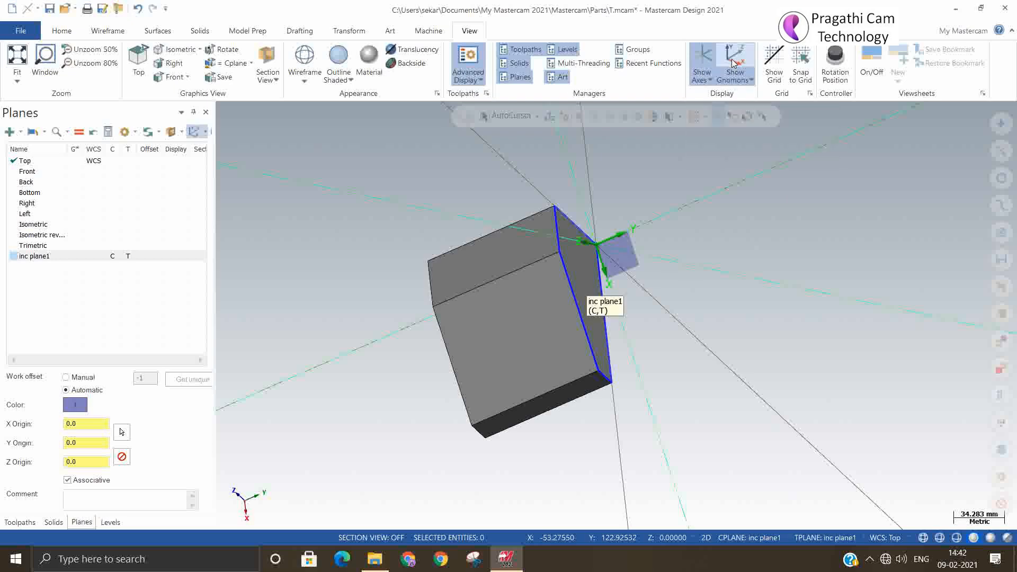
mouse_move(637, 291)
middle_down()
mouse_move(672, 311)
mouse_move(628, 286)
mouse_move(638, 310)
middle_up()
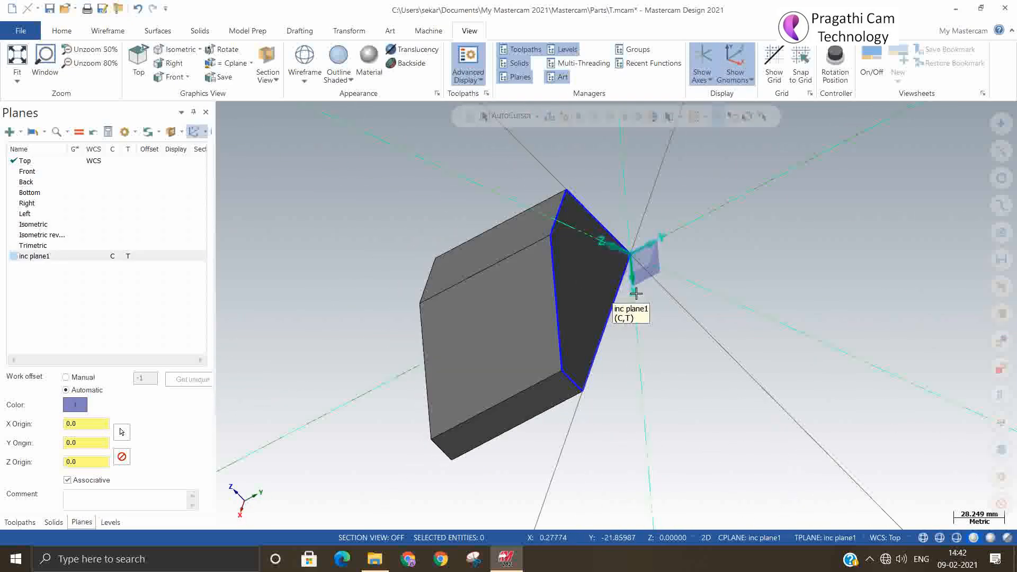
right_click(664, 375)
click(700, 266)
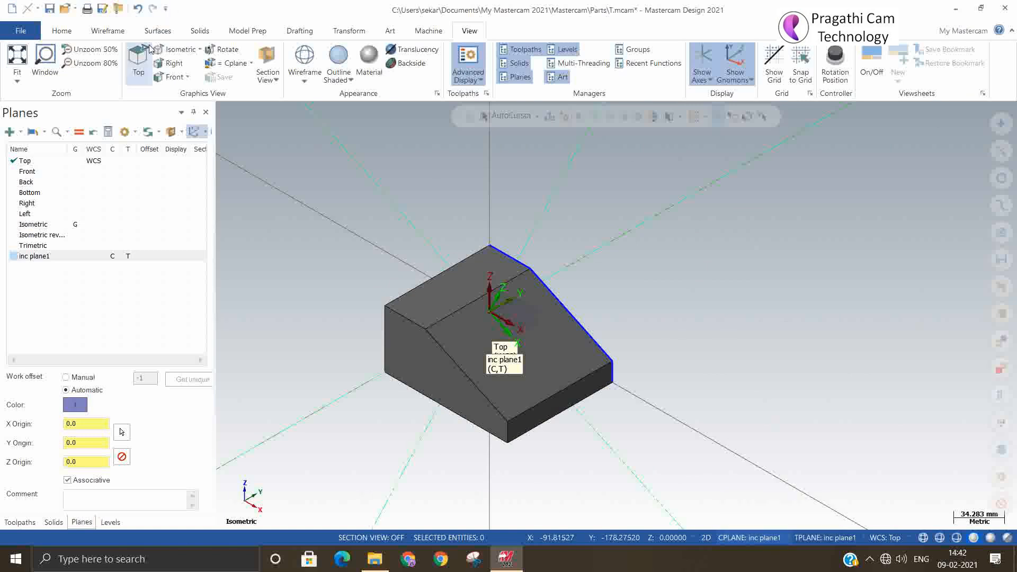
click(108, 31)
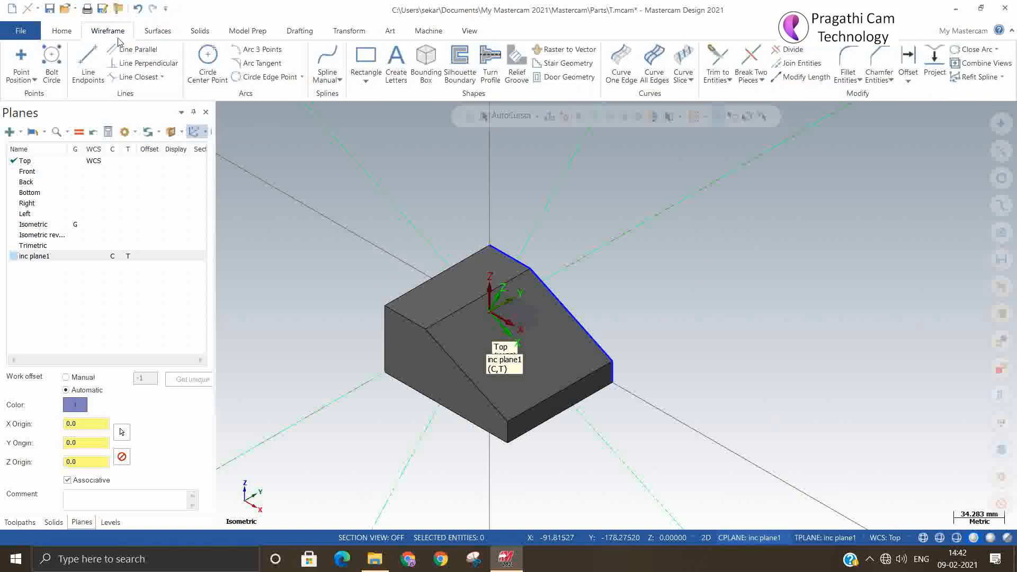
click(88, 62)
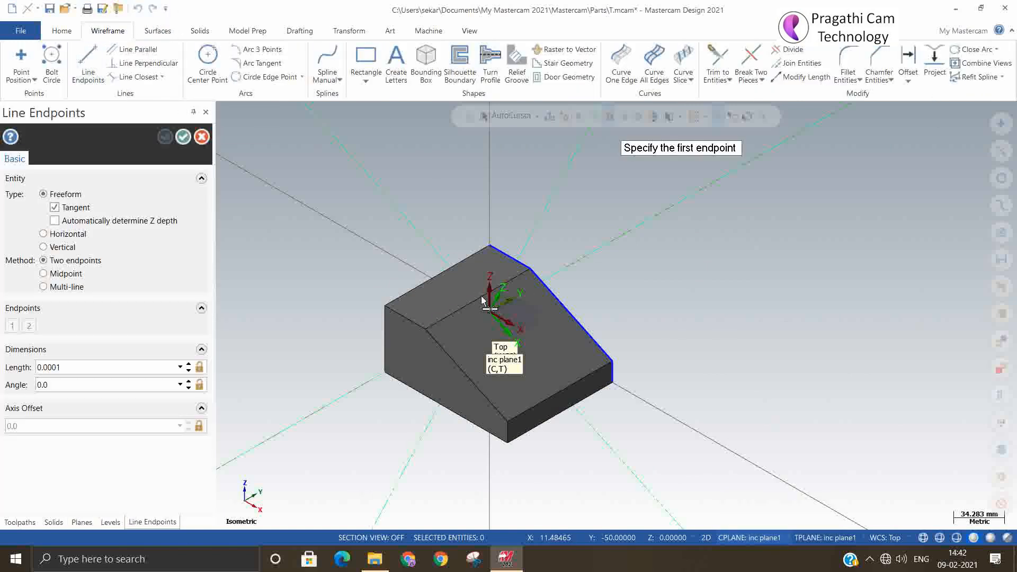
click(448, 354)
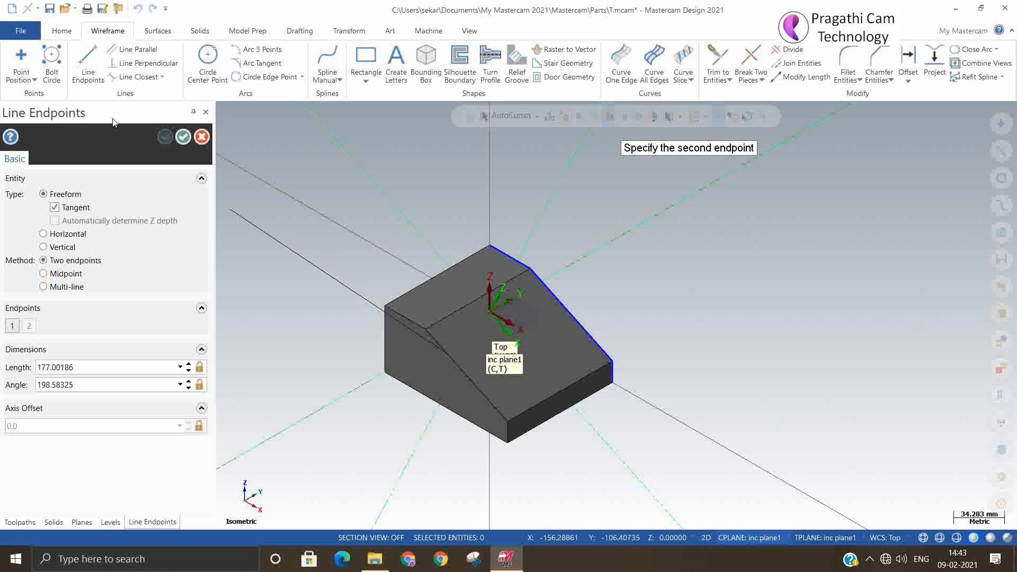
click(183, 138)
Step: Set the graphics view to the named plane inc plane1 so the sloped face is seen straight on
right_click(643, 254)
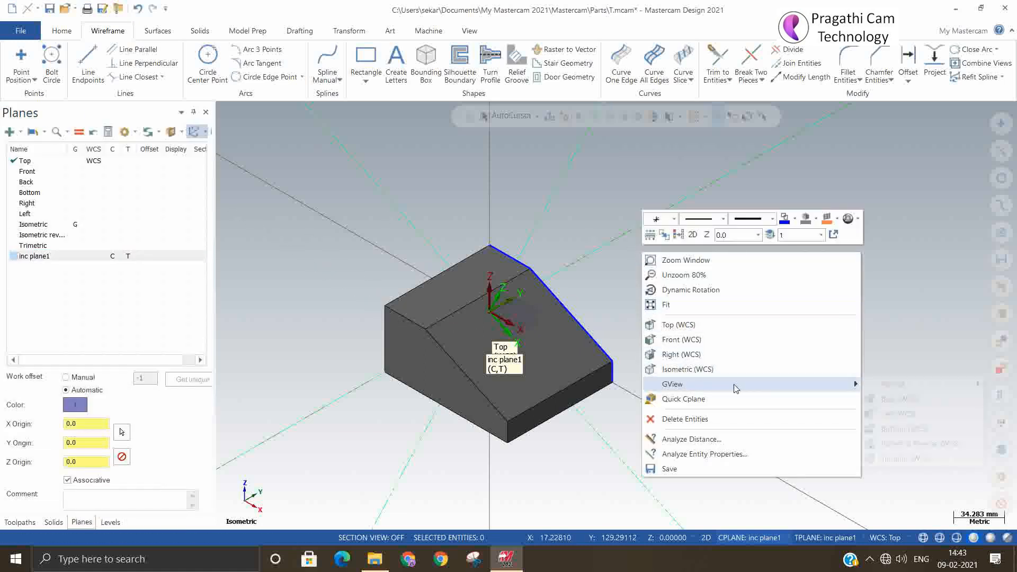
mouse_move(737, 386)
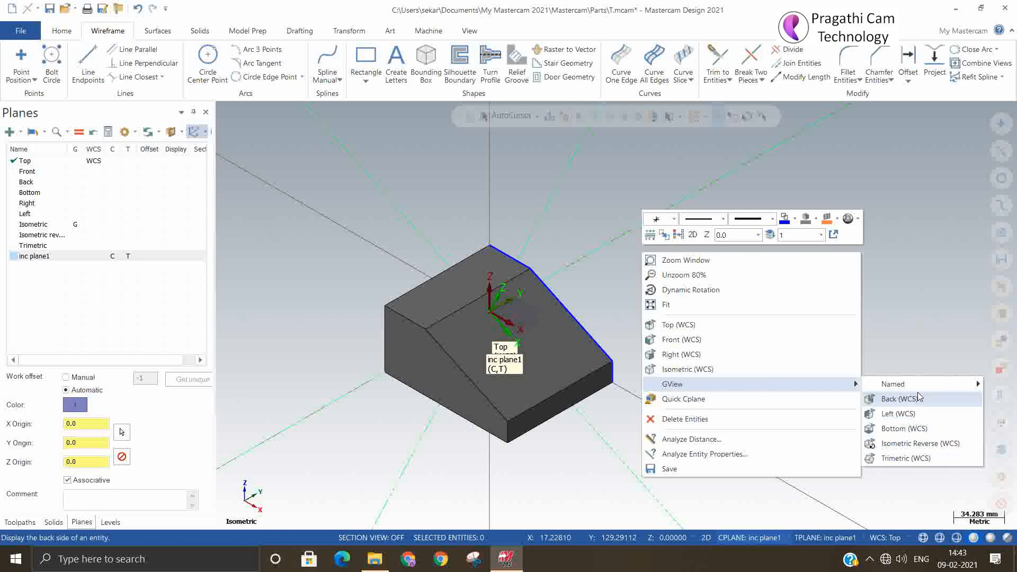
mouse_move(919, 391)
click(832, 391)
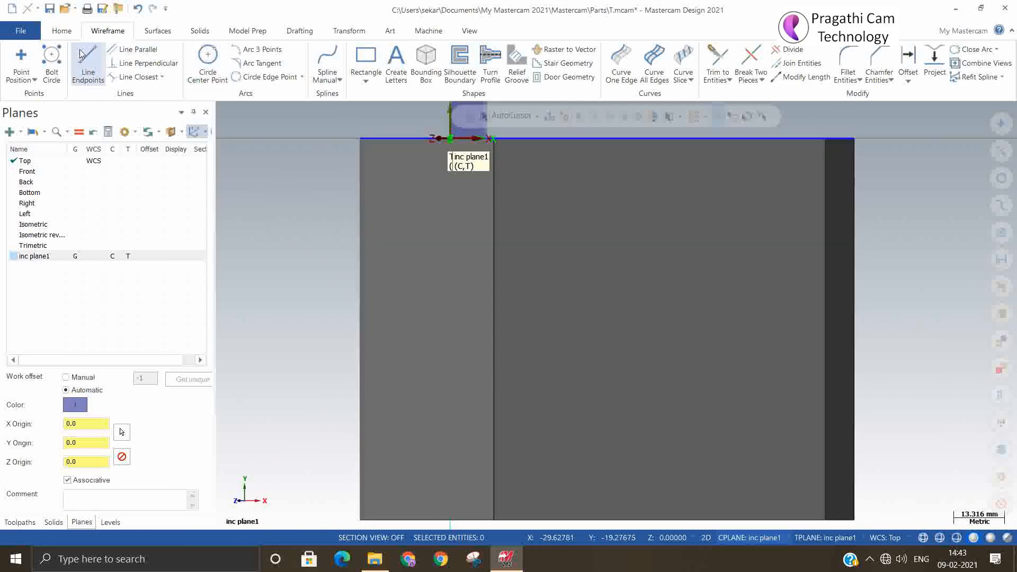
click(88, 63)
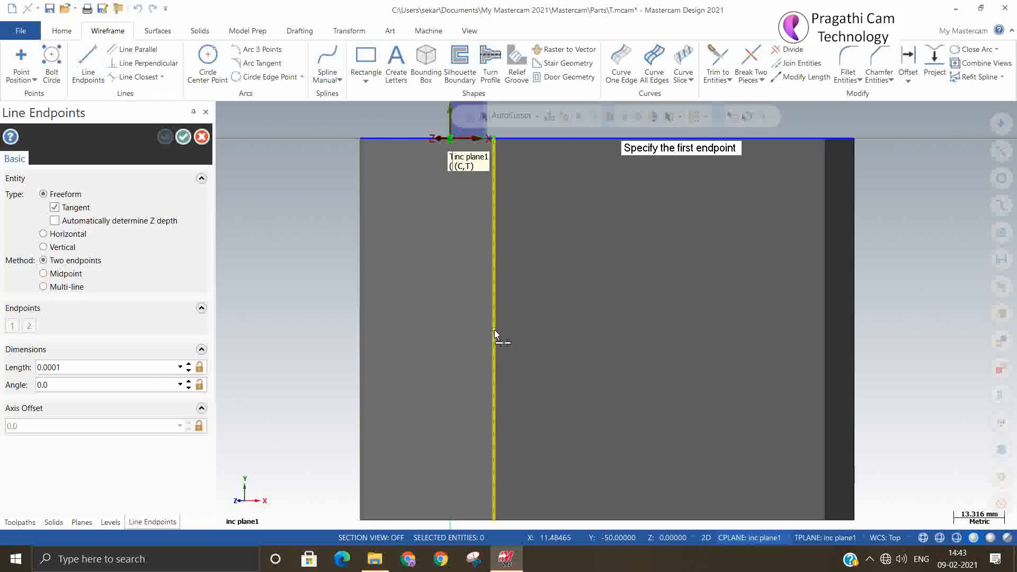
click(501, 343)
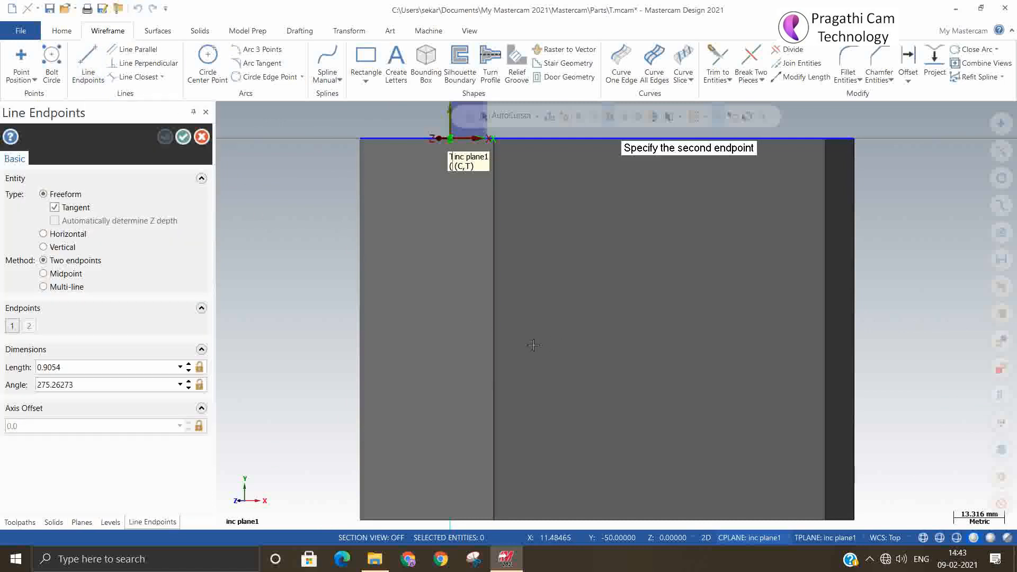
click(825, 333)
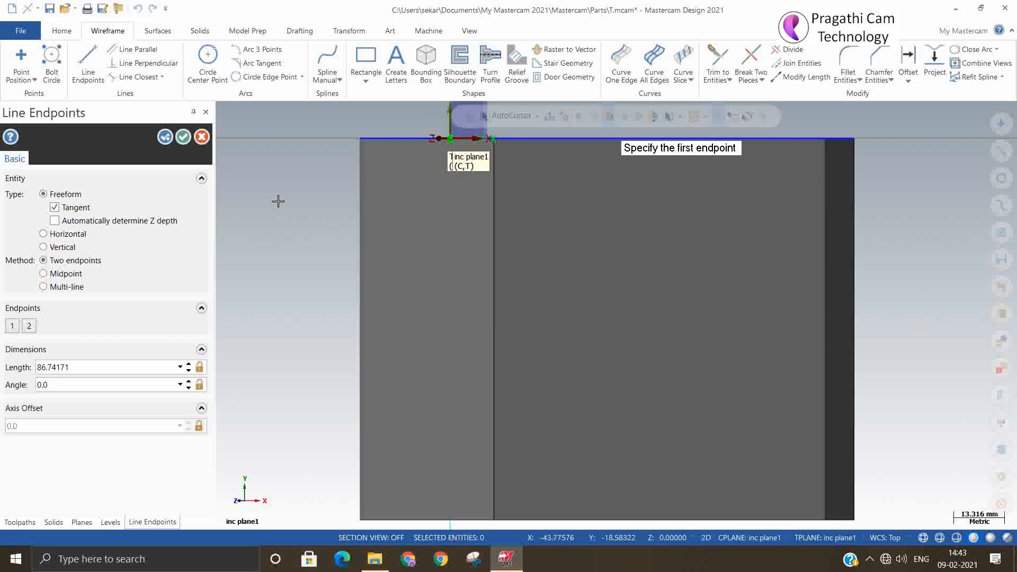
click(201, 136)
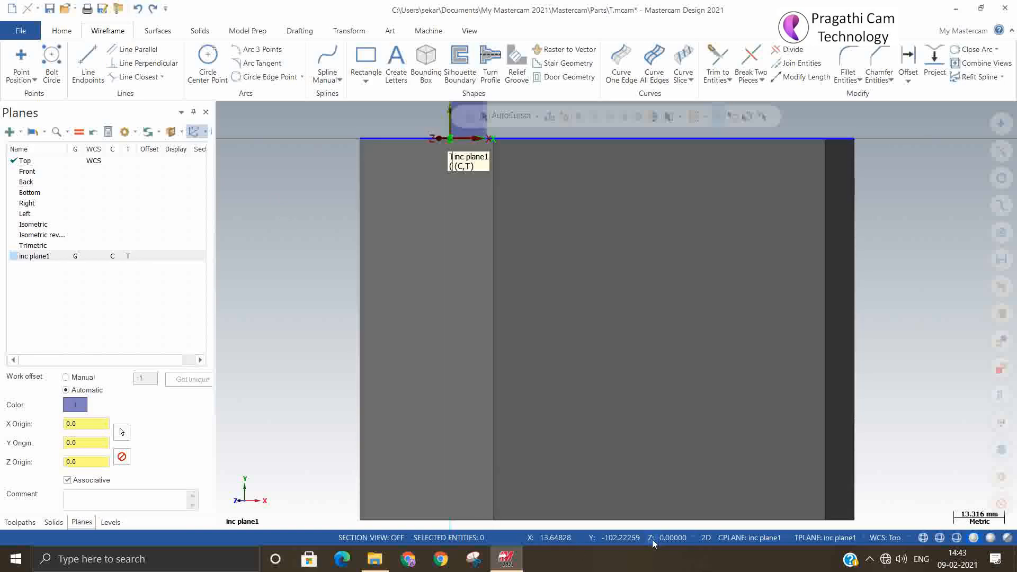
Step: Set the construction depth from the sloped face's lower-left corner and draw a horizontal line about 86 mm long from its left edge's midpoint
click(652, 538)
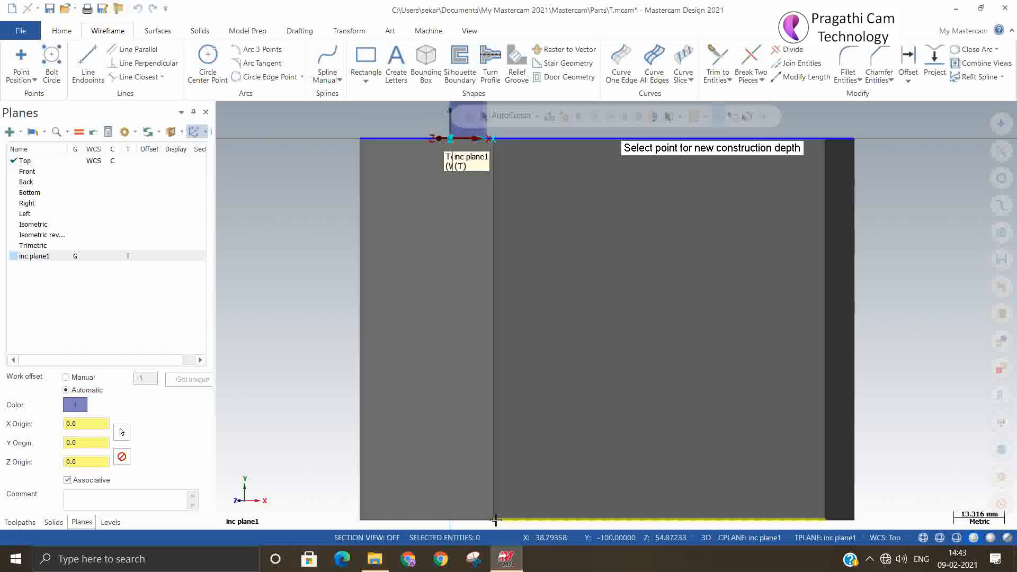
click(493, 519)
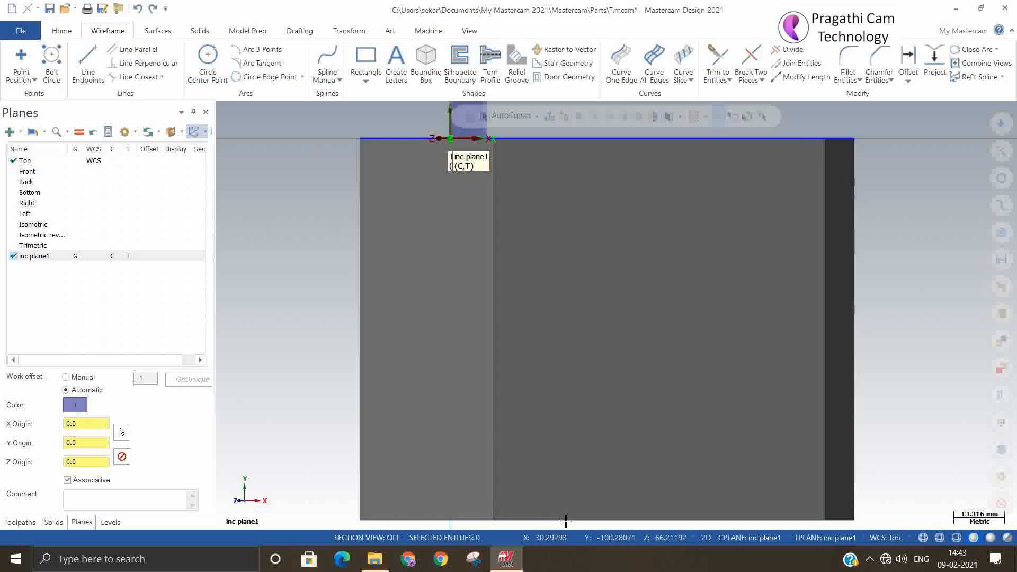
click(89, 63)
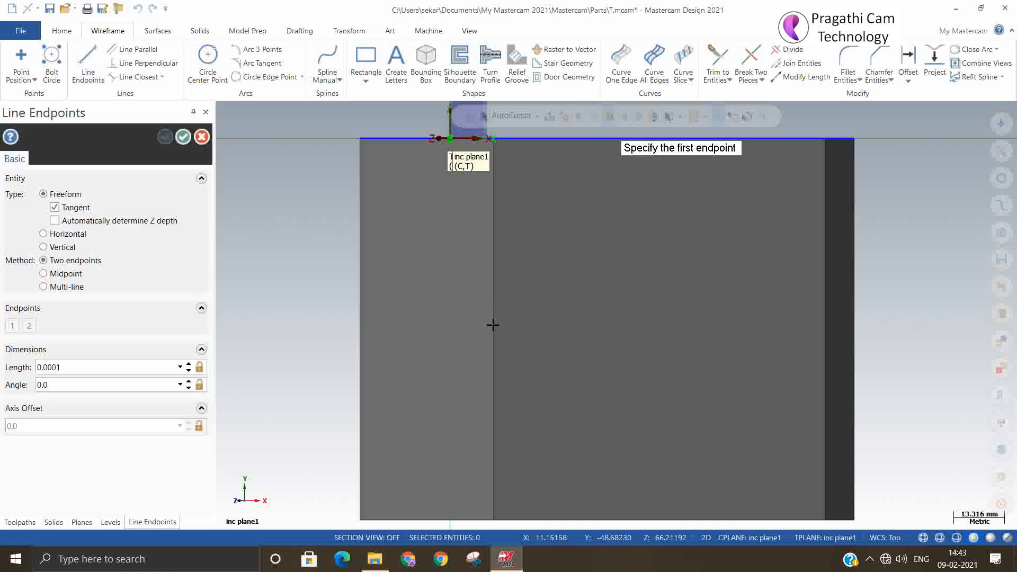
click(495, 329)
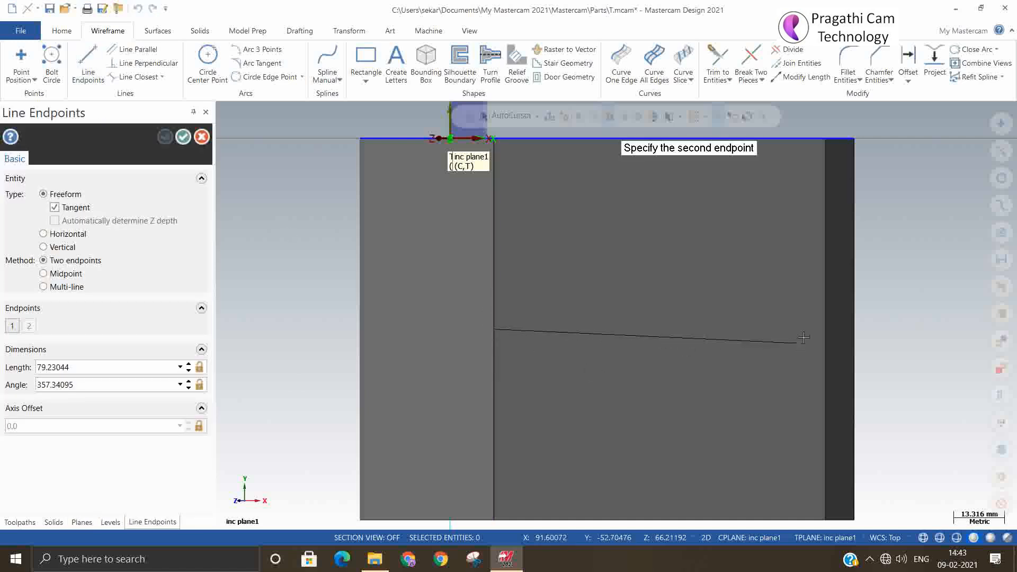
click(822, 332)
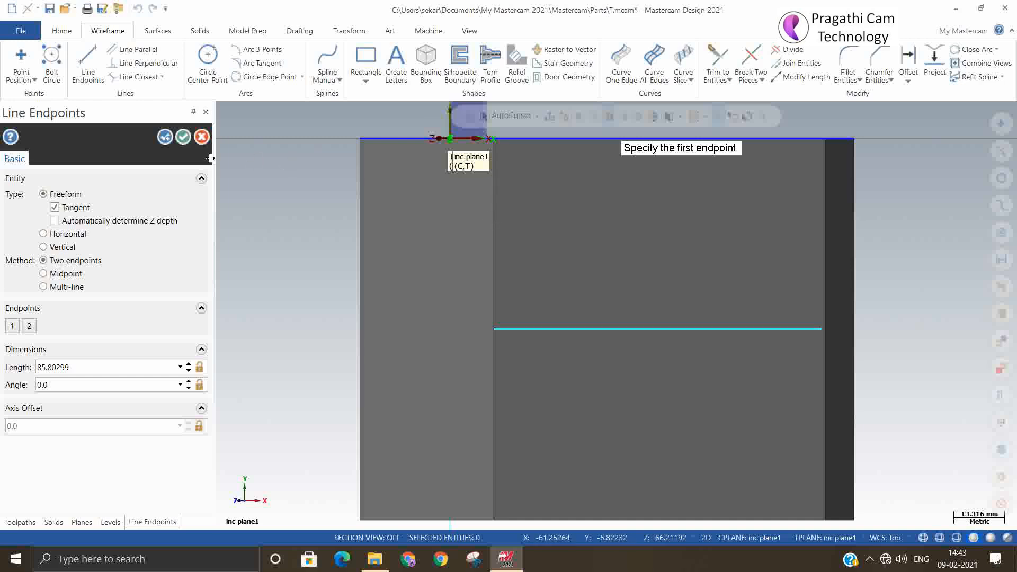
click(166, 139)
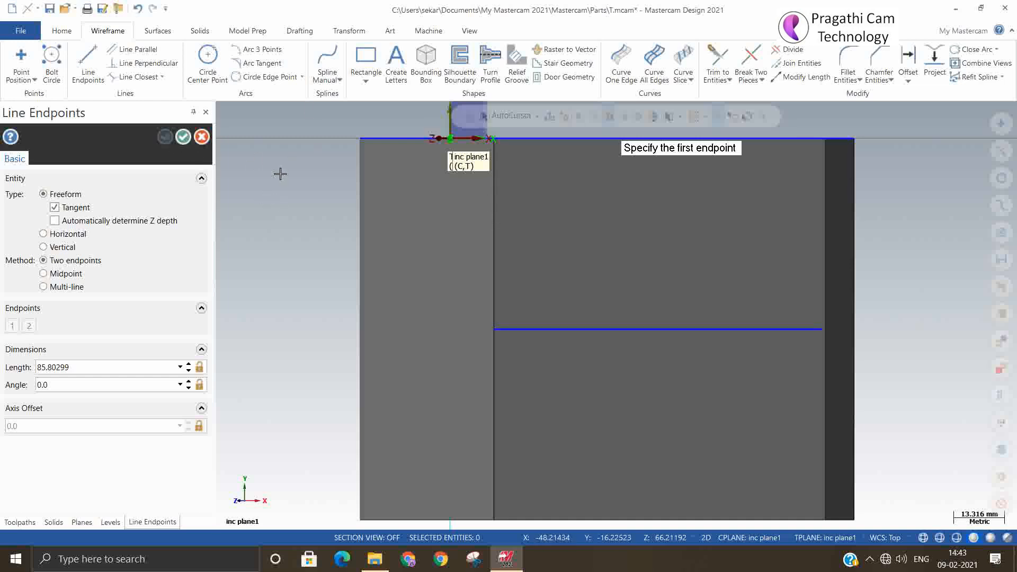
click(184, 137)
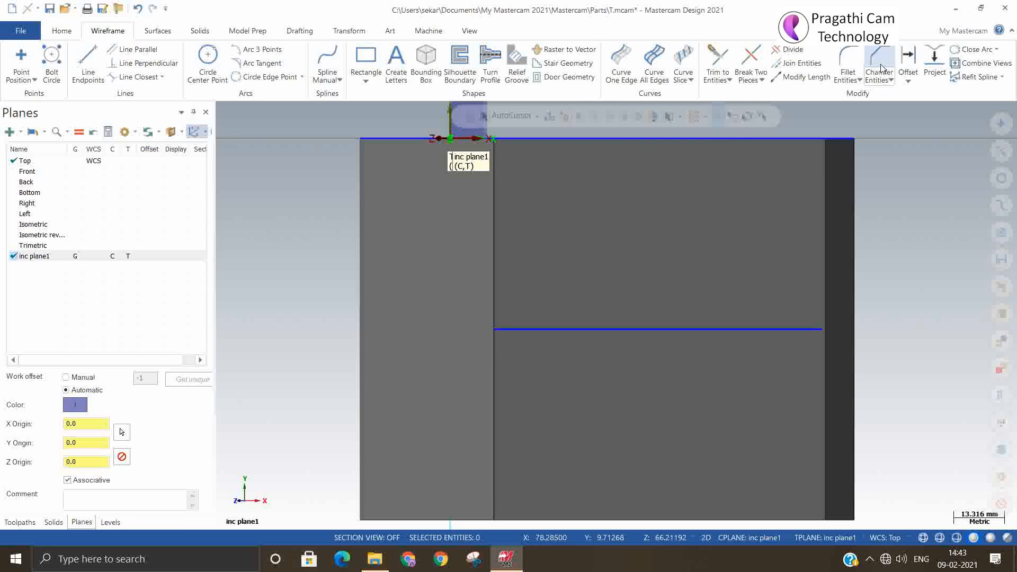
Step: Offset the horizontal centre line 25 mm to both sides as copies
click(908, 63)
click(723, 329)
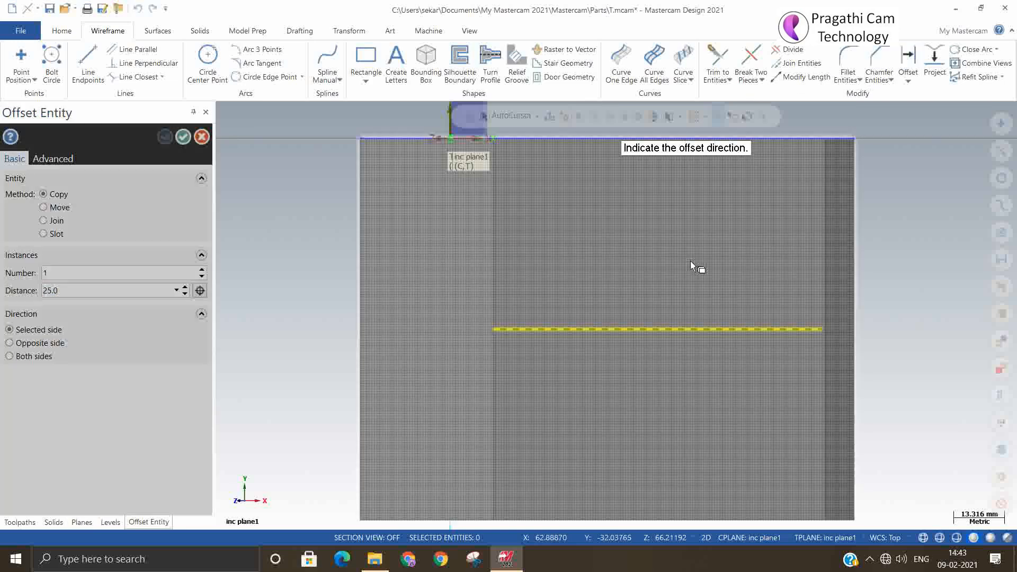
click(691, 266)
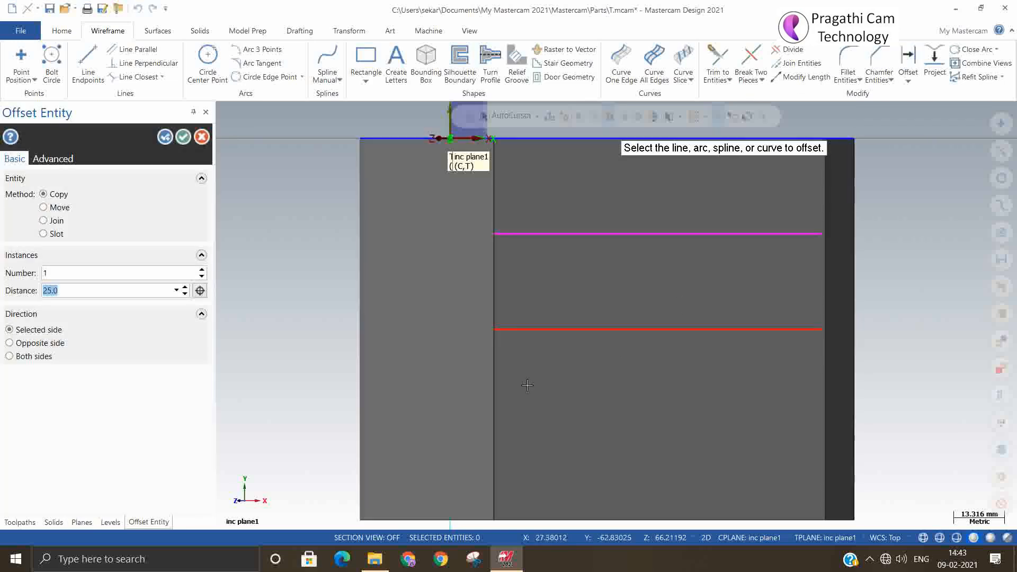
click(42, 356)
click(183, 138)
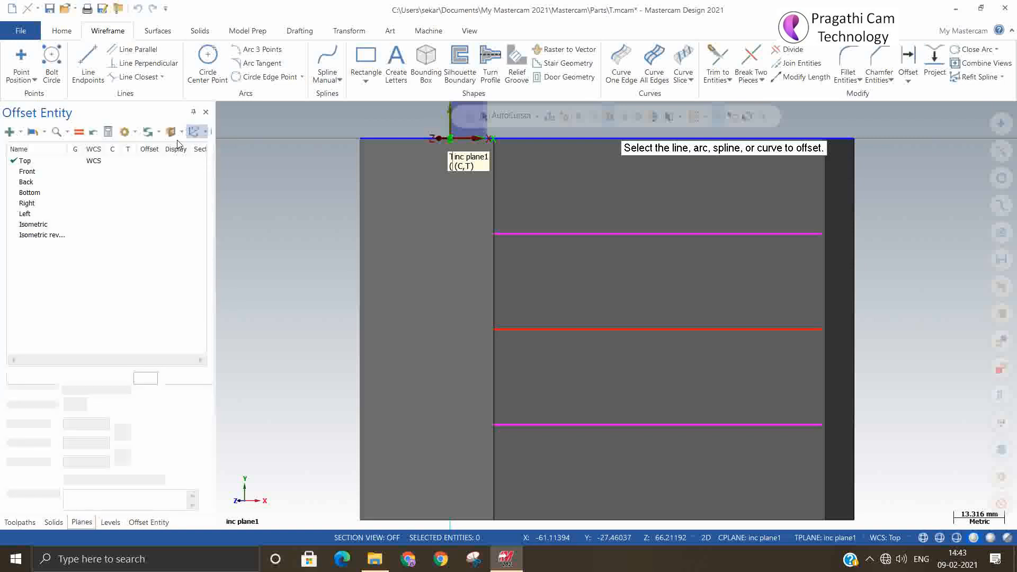
Step: Draw a 100 mm vertical line between the midpoints of the sloped face's side edges and offset copies 25 mm to both sides
click(88, 64)
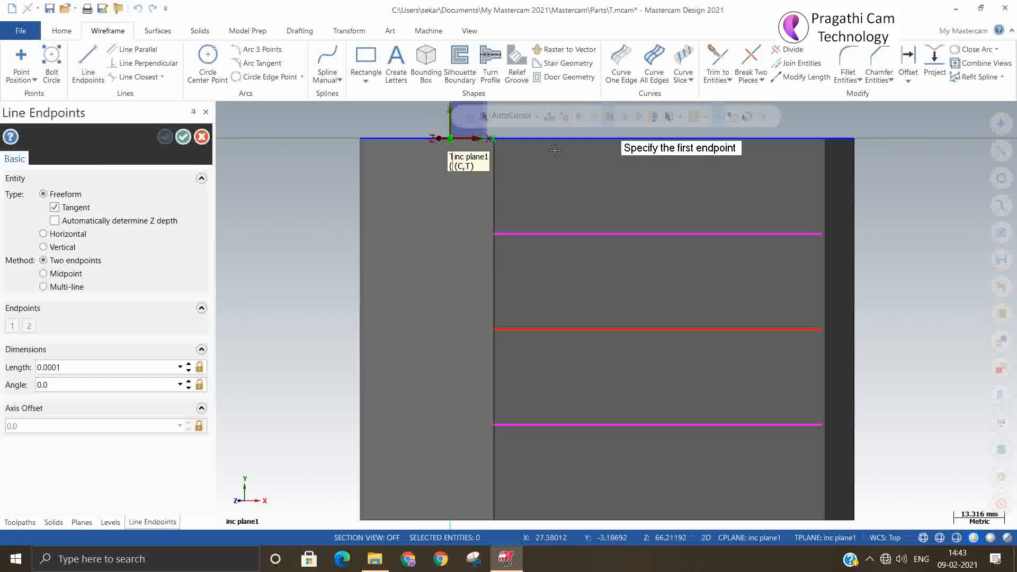
click(661, 139)
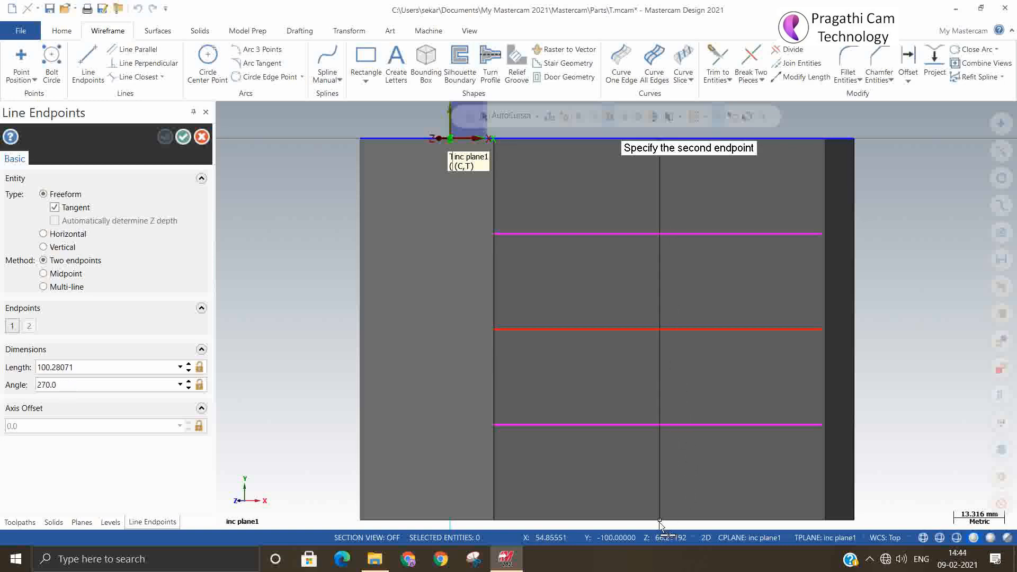
click(660, 520)
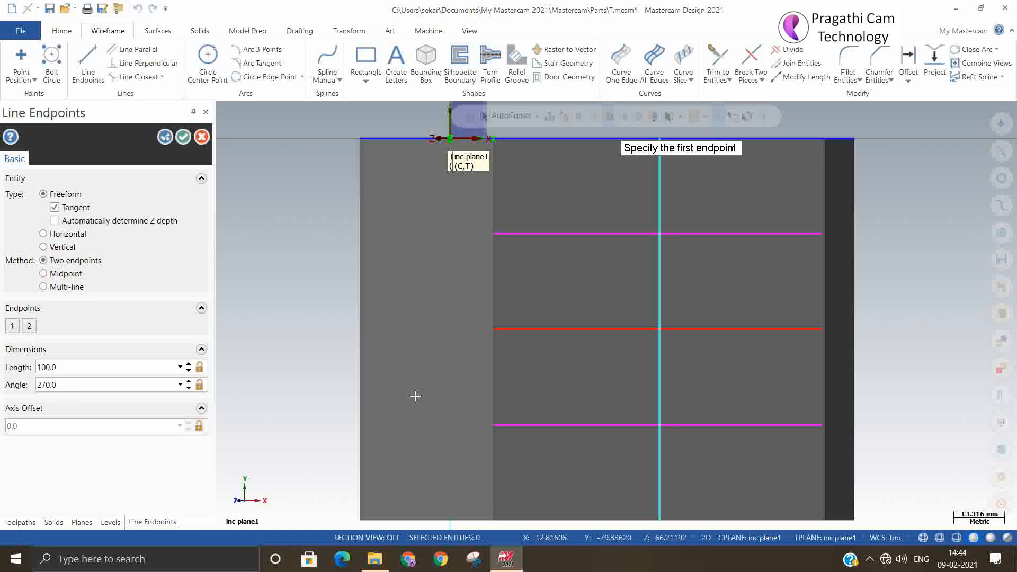
click(181, 139)
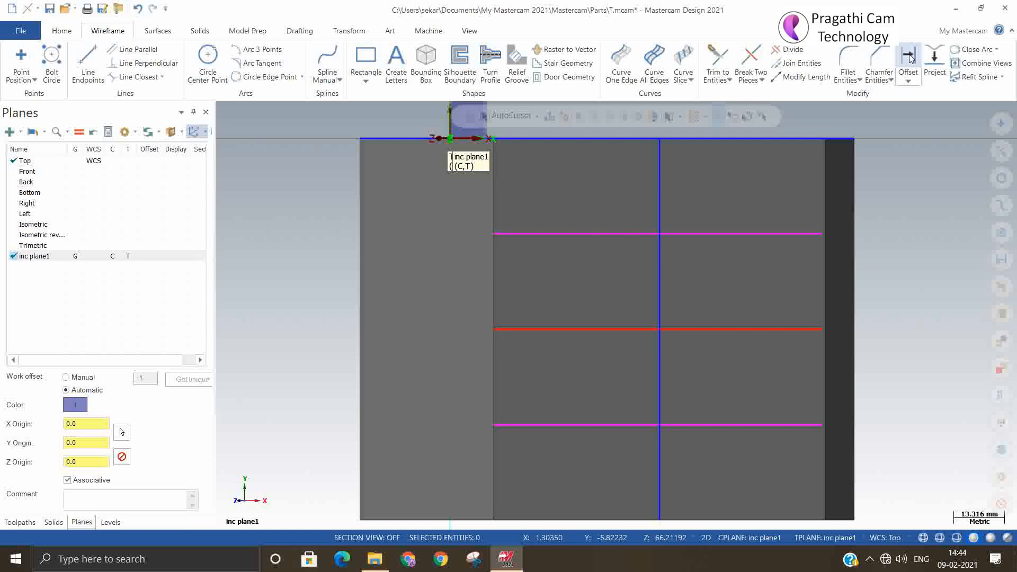
click(910, 57)
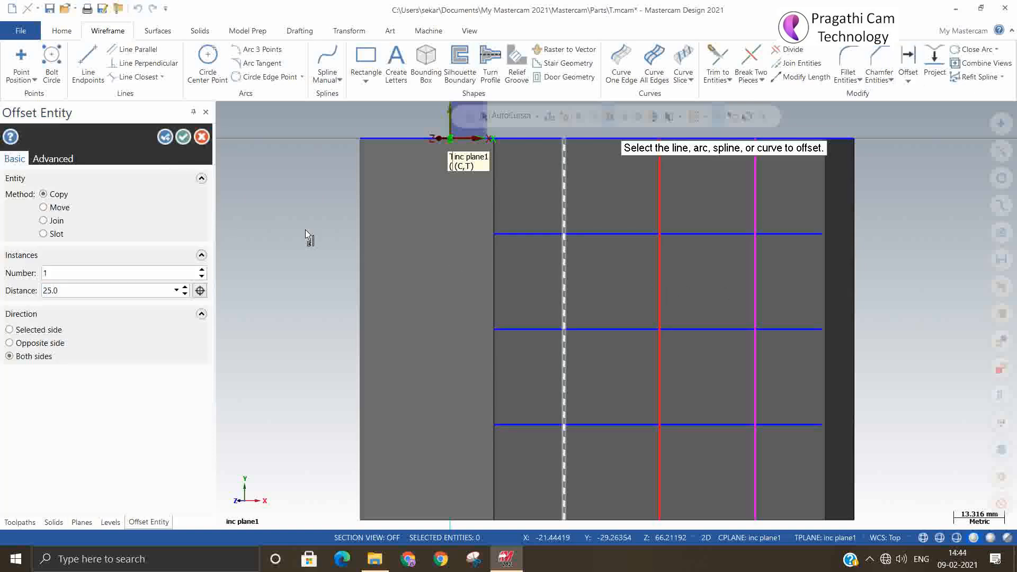
click(183, 137)
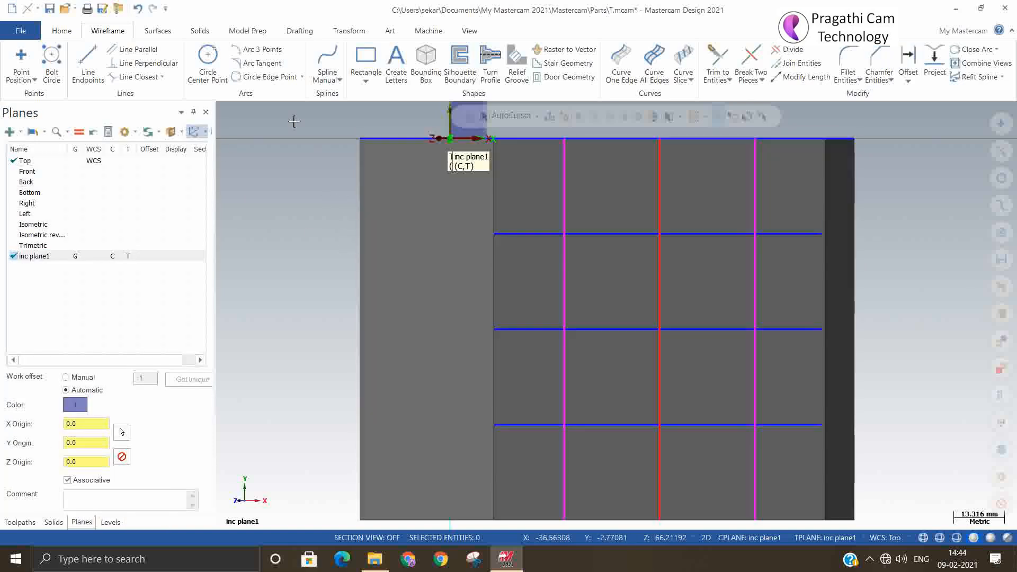
Step: Draw a centre-point circle at the intersection of the top horizontal and first vertical construction lines, with its radius locked at 6 mm
click(208, 59)
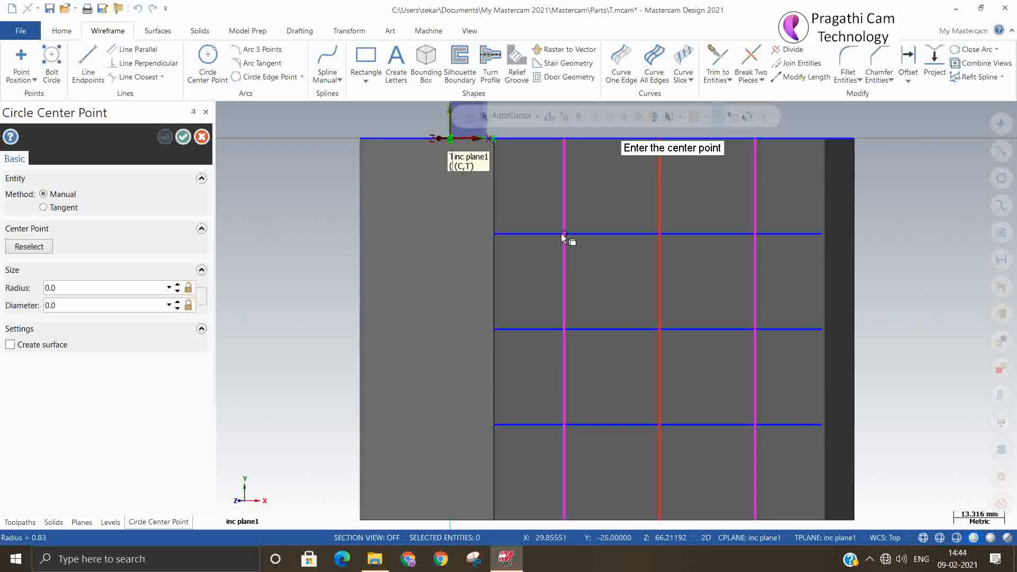
click(565, 233)
click(572, 255)
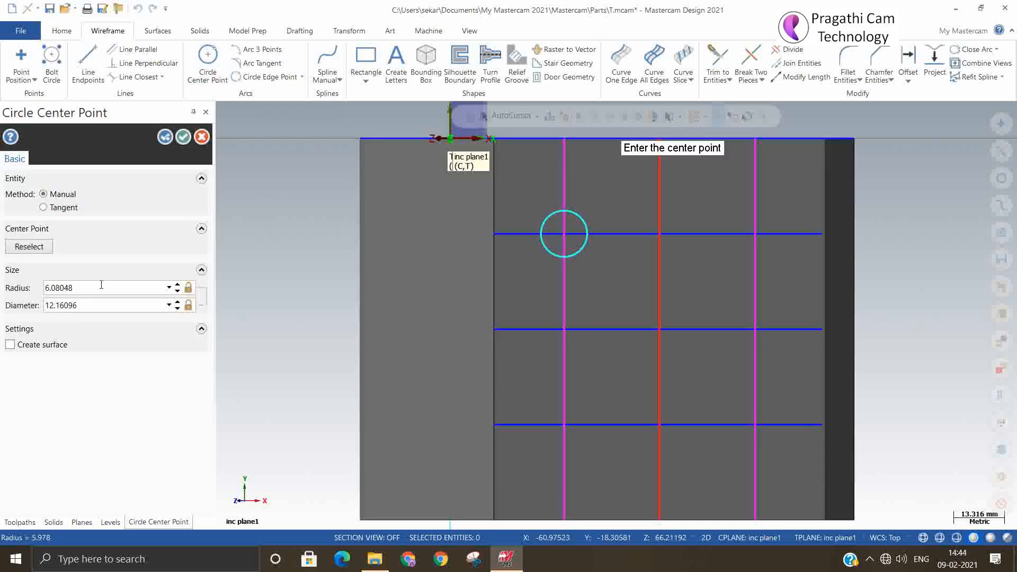
double_click(102, 288)
text(6)
click(189, 289)
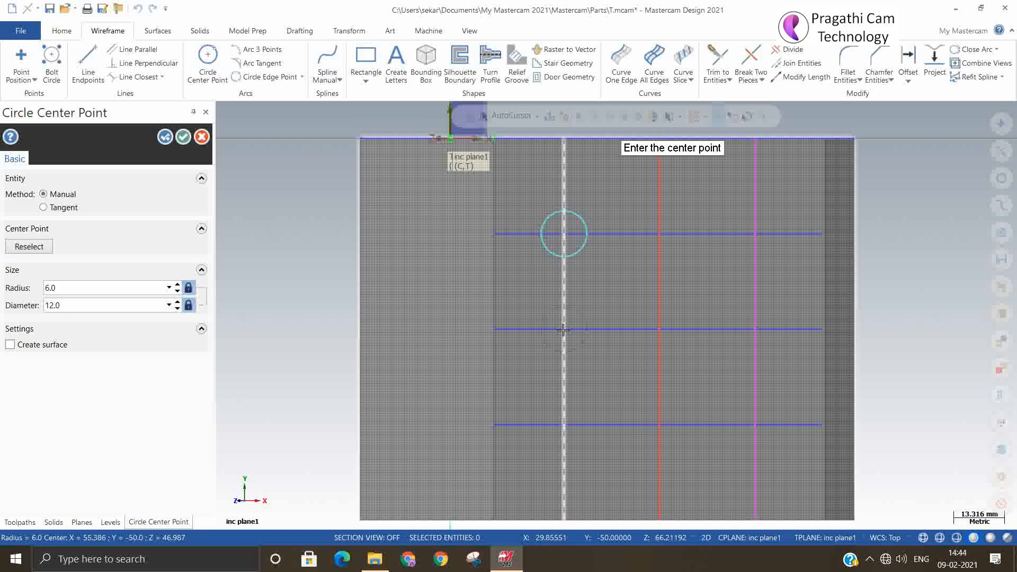
Step: Place 6 mm radius circles at the middle-left, upper-centre and upper-right intersections and just beside the middle-right one
click(563, 329)
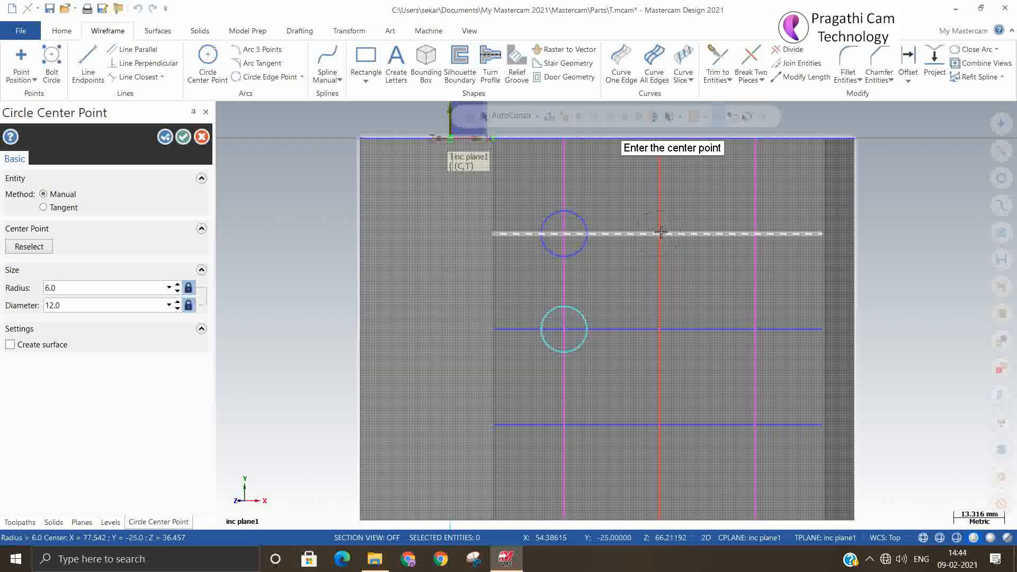
click(659, 233)
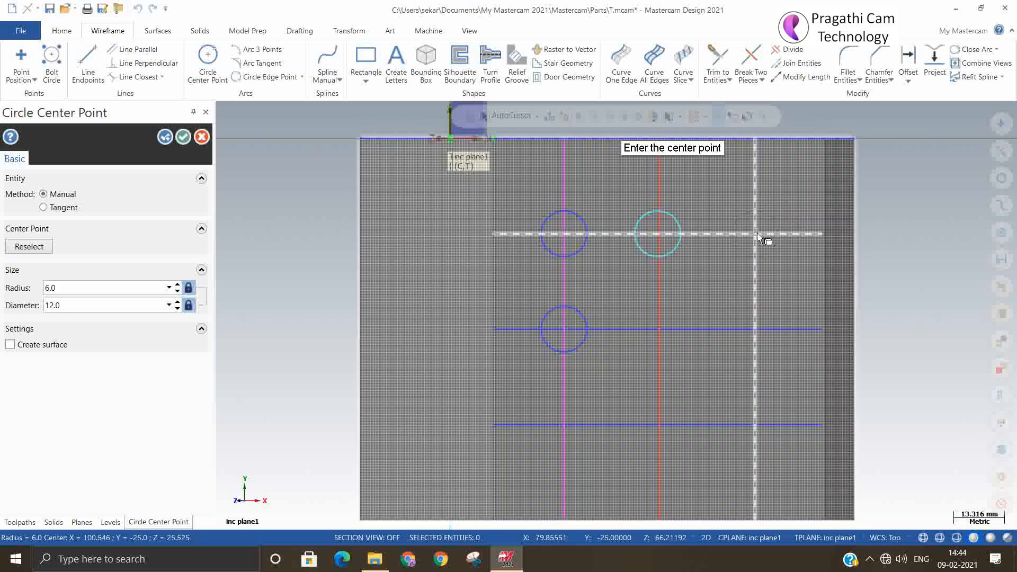
click(757, 234)
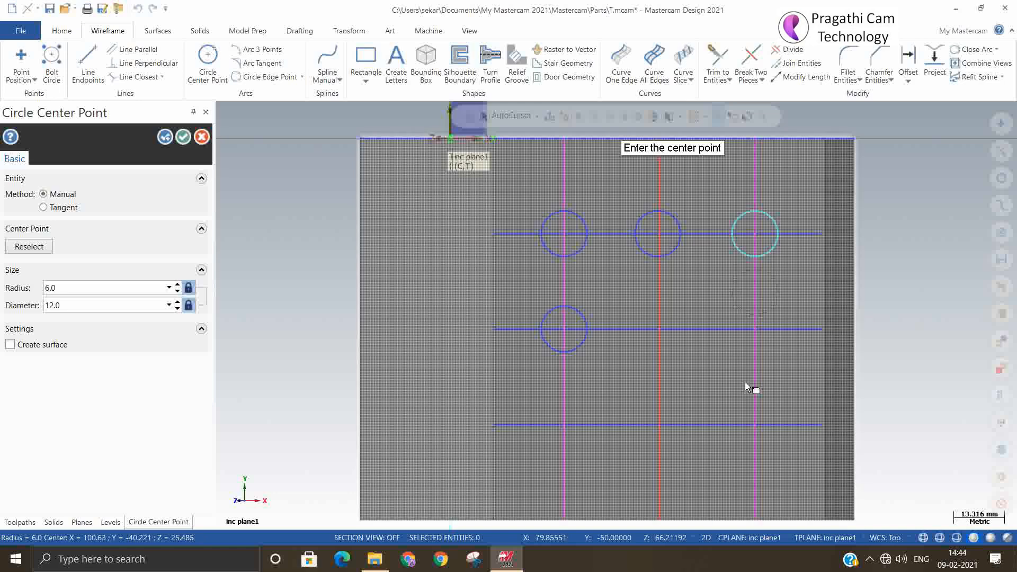
click(769, 330)
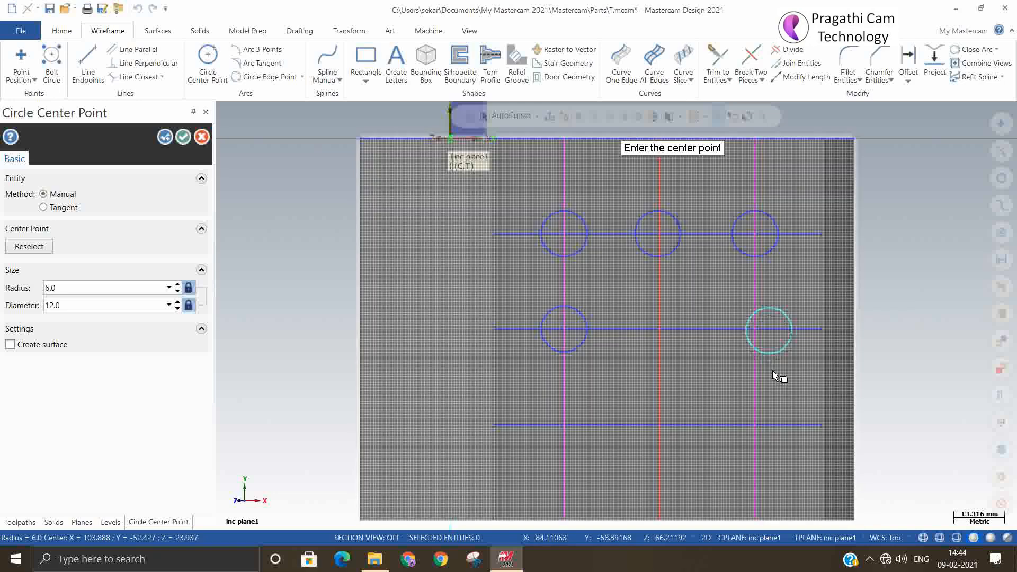
Step: Place 6 mm radius circles at the three bottom-row intersections, the central intersection and the middle-right intersection
click(571, 430)
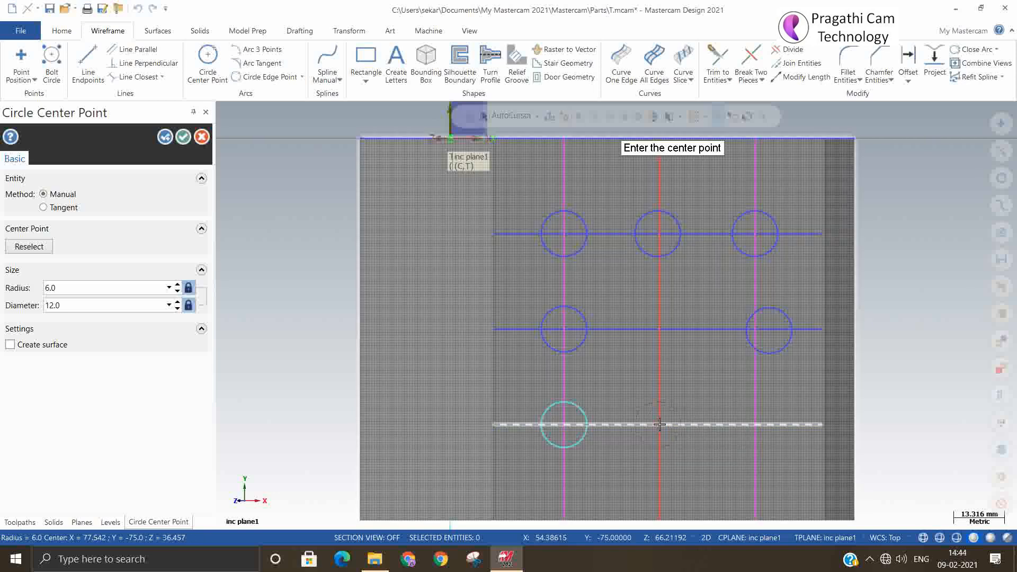
click(659, 427)
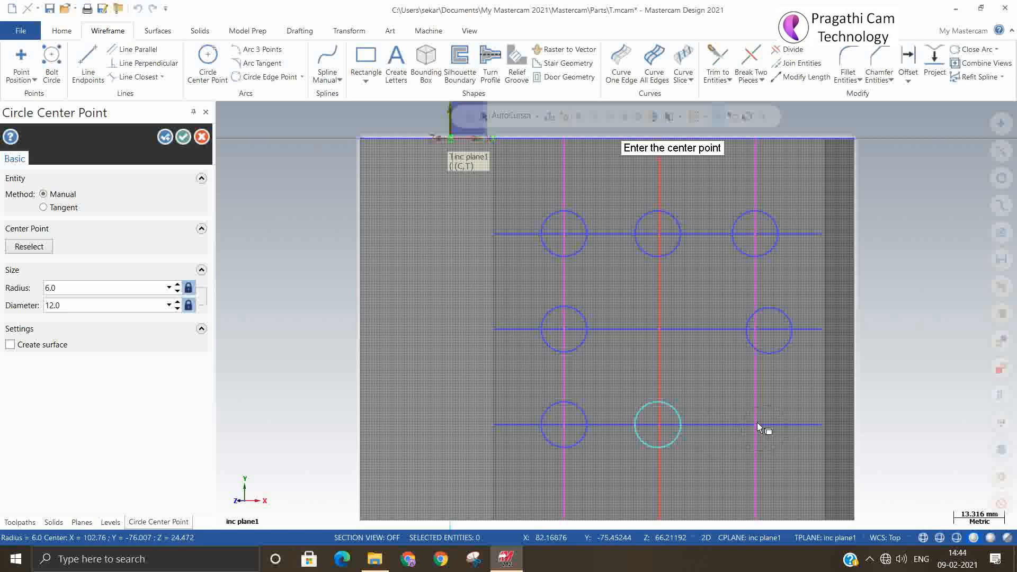
click(757, 428)
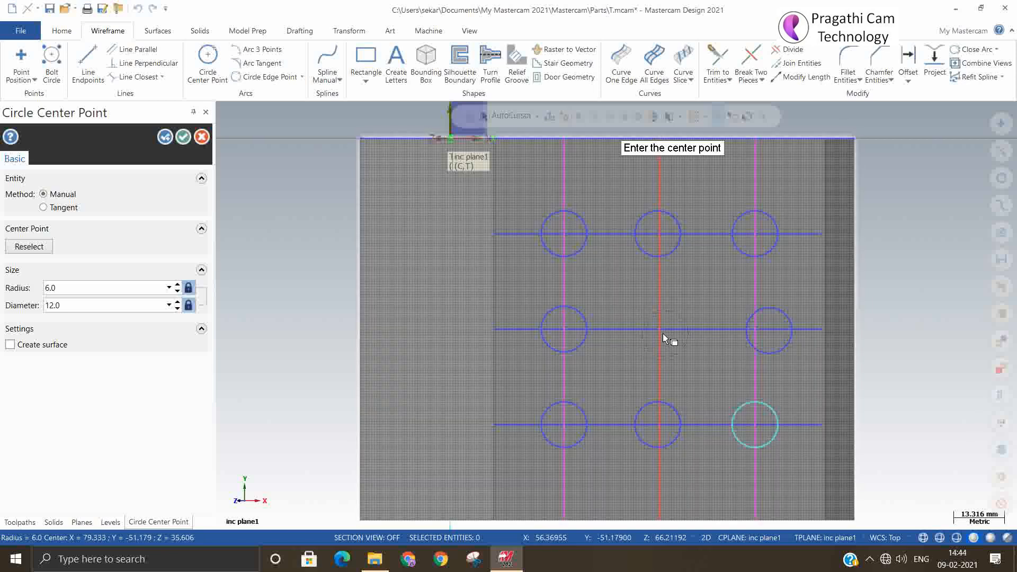
click(663, 334)
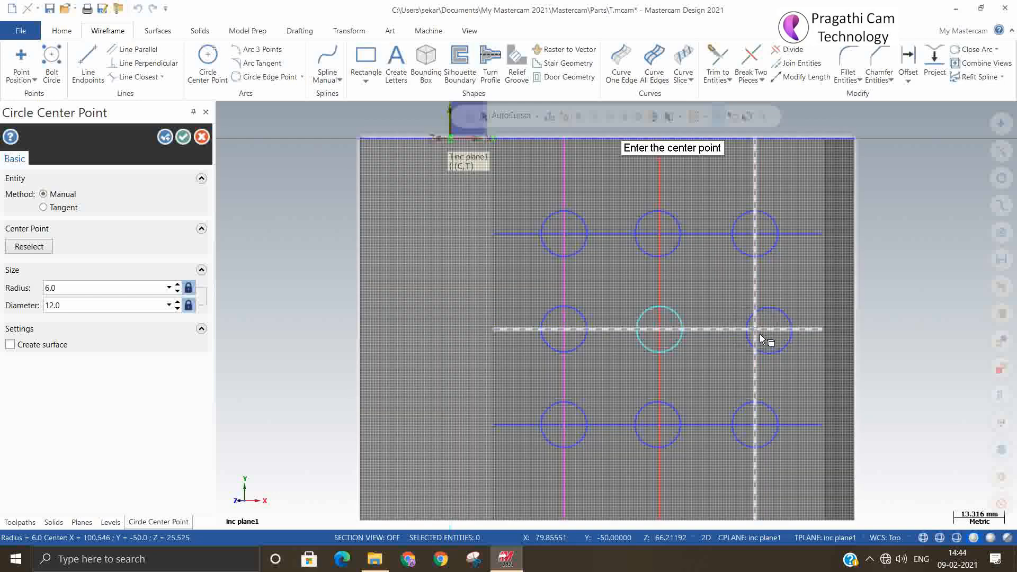
click(762, 337)
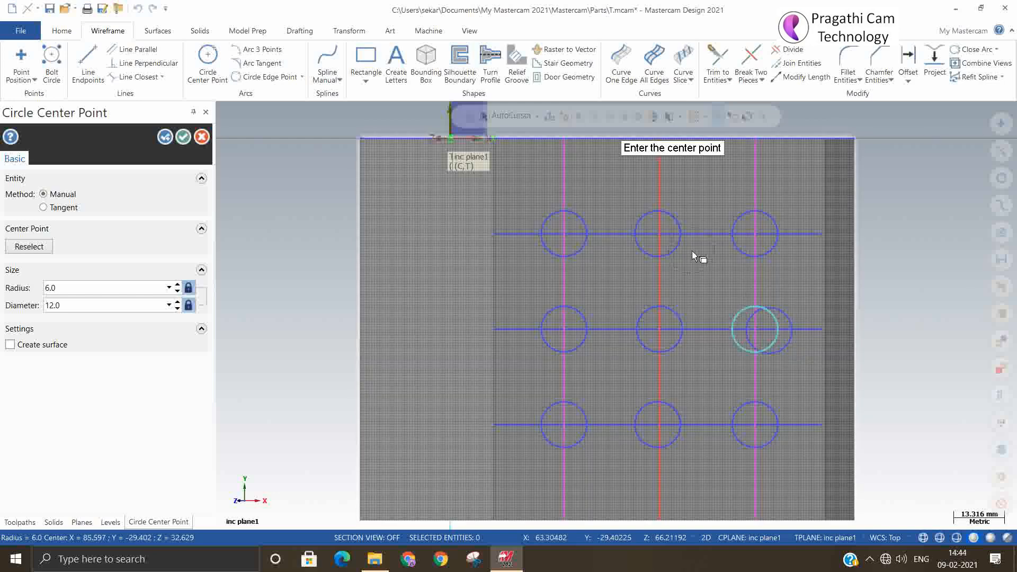
click(660, 235)
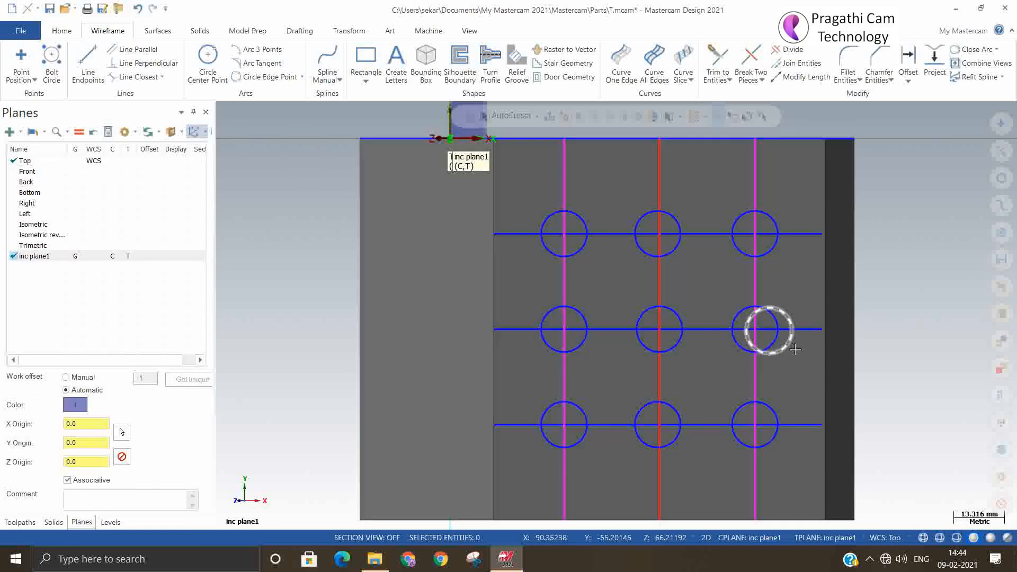
Step: Delete the stray circle overlapping the middle-right one and the off-centre circle at the upper-centre intersection
scroll(794, 348, up, 1)
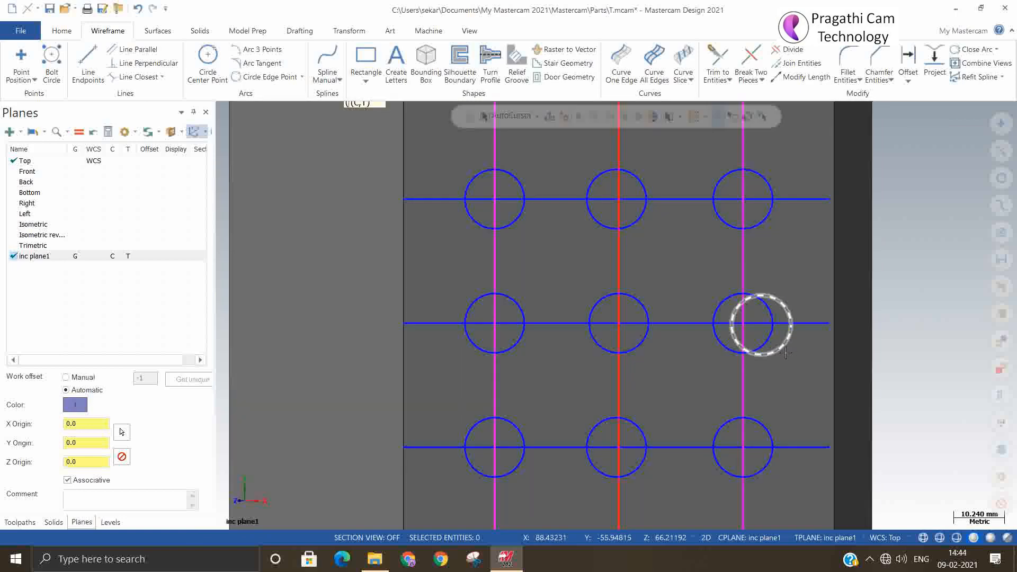
click(741, 343)
scroll(655, 174, up, 2)
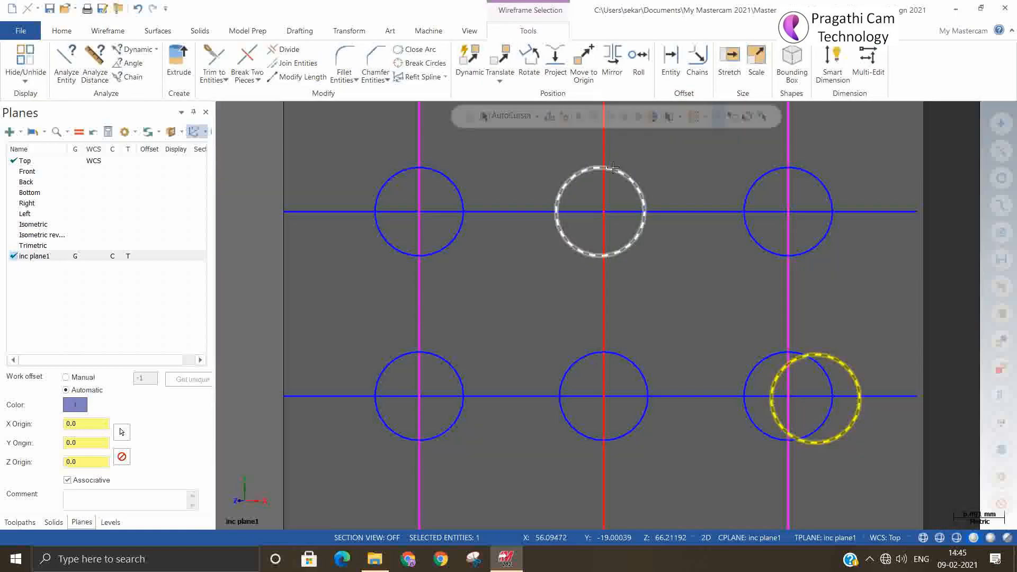
key(Delete)
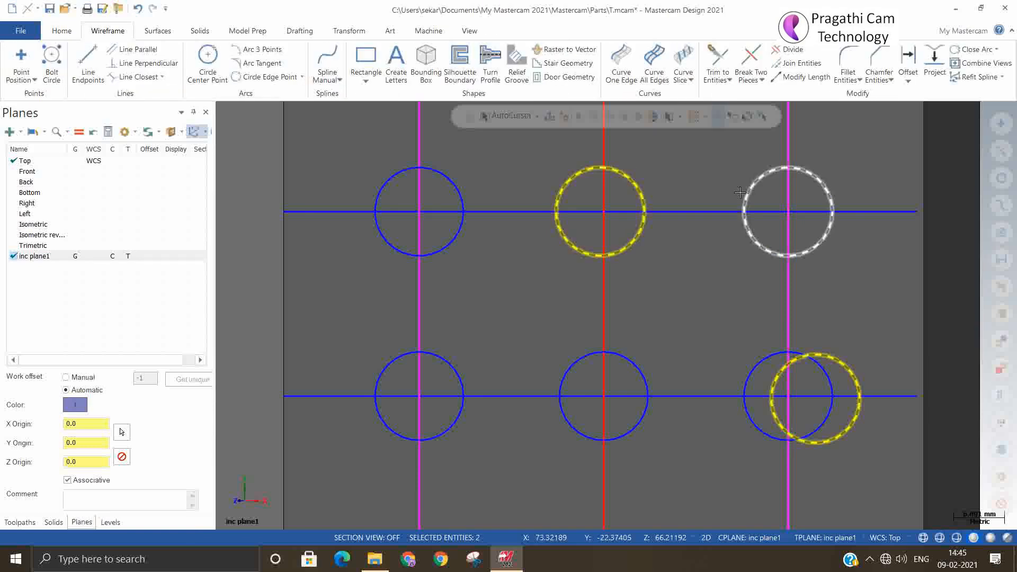
click(633, 193)
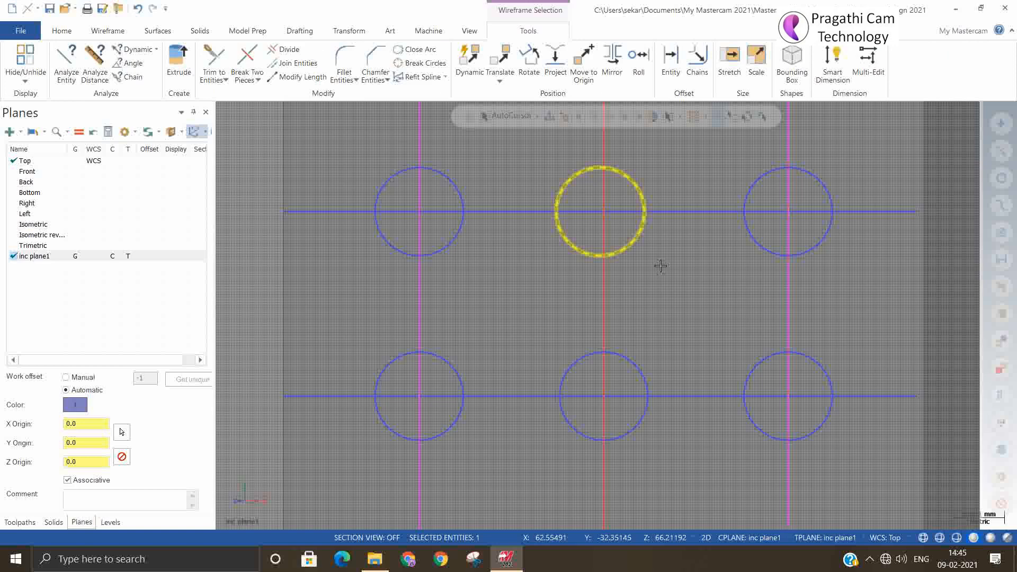
key(Delete)
Step: Draw a new 6 mm radius circle exactly at the intersection of the top horizontal line and the central vertical line
click(208, 62)
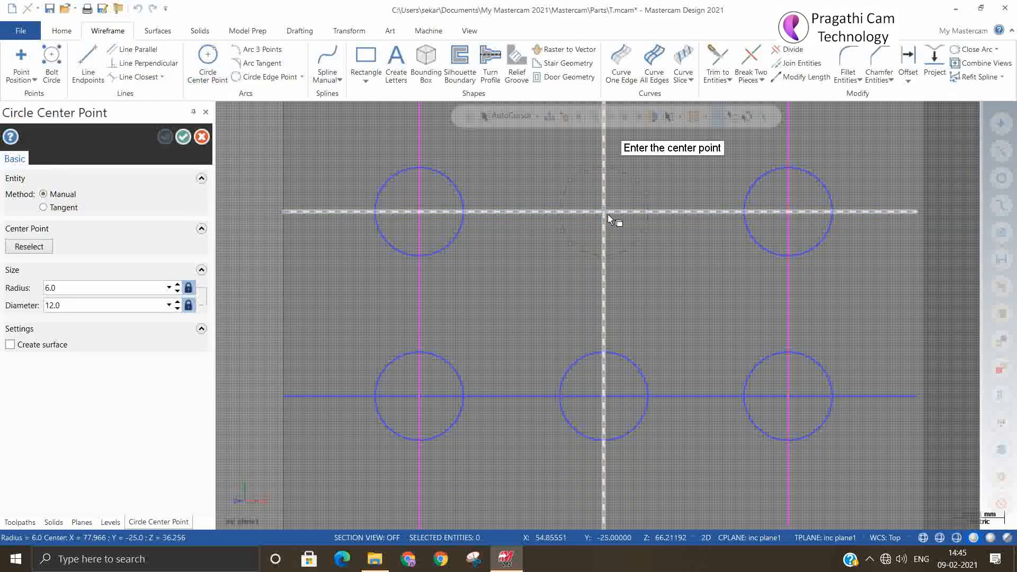
click(604, 213)
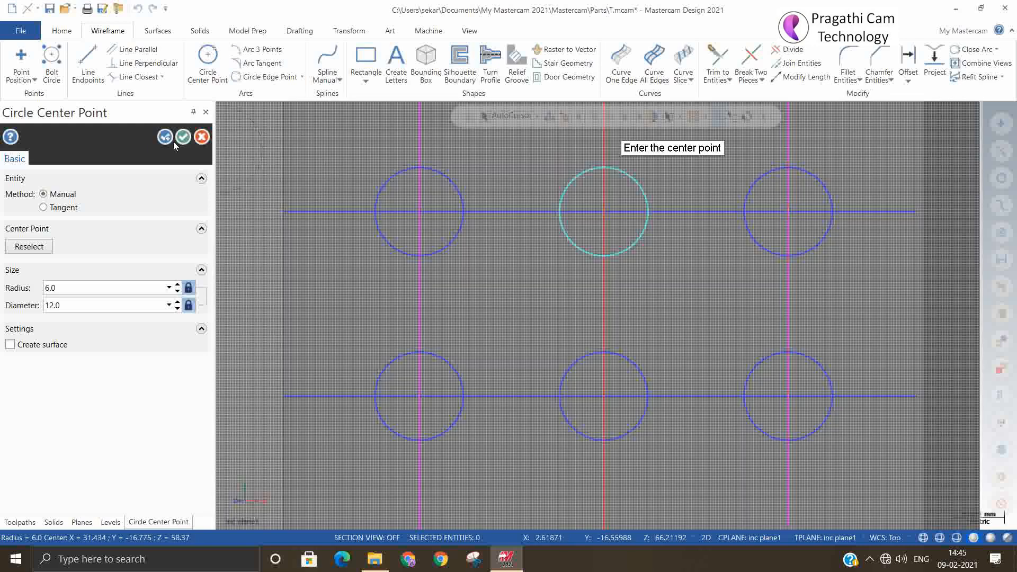
click(184, 137)
scroll(455, 296, down, 2)
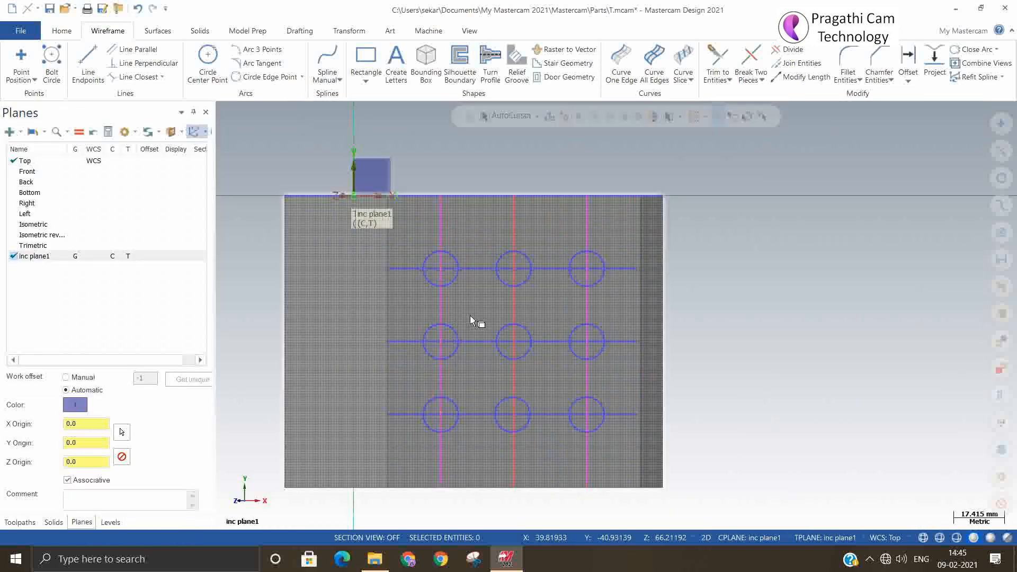
Step: Start a solid extrude and chain all nine circles on the sloped face as its profiles
click(201, 32)
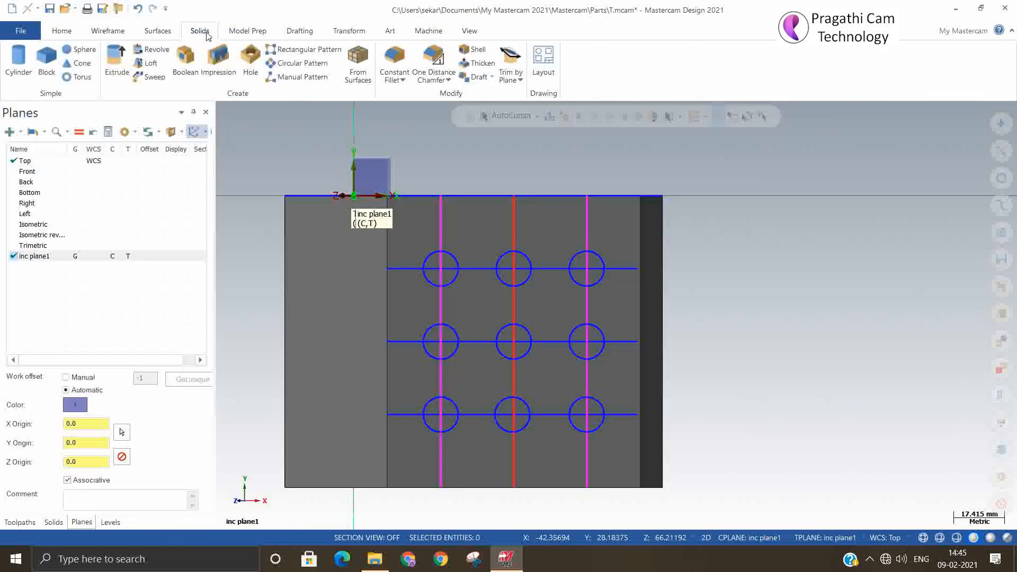
click(453, 427)
click(456, 351)
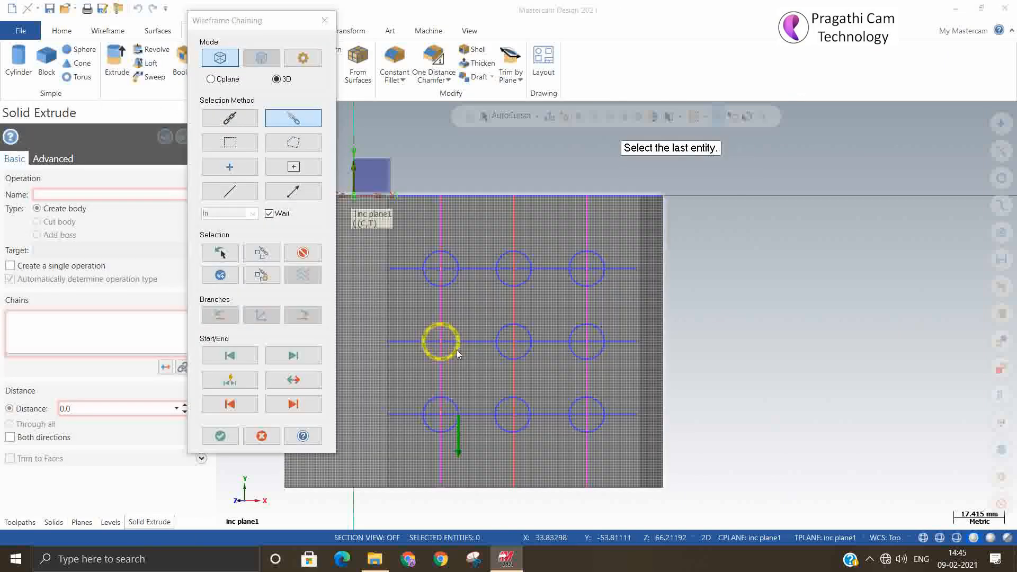
click(593, 308)
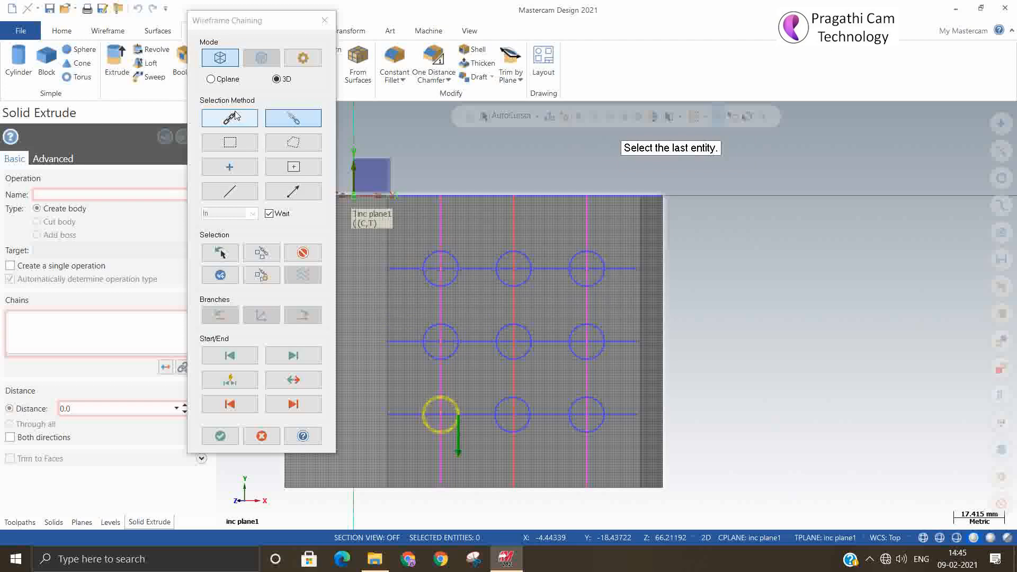
click(456, 344)
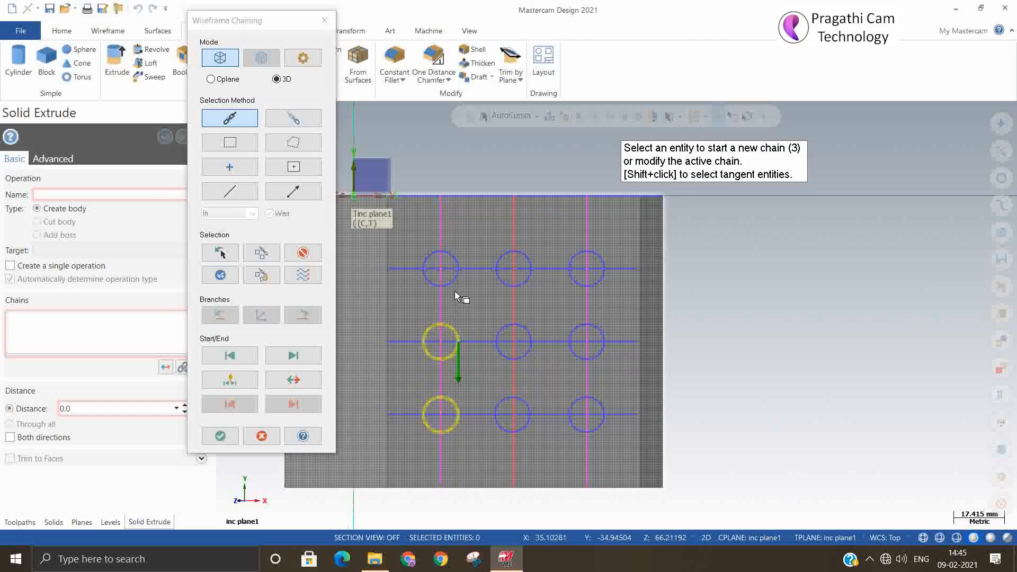
click(454, 286)
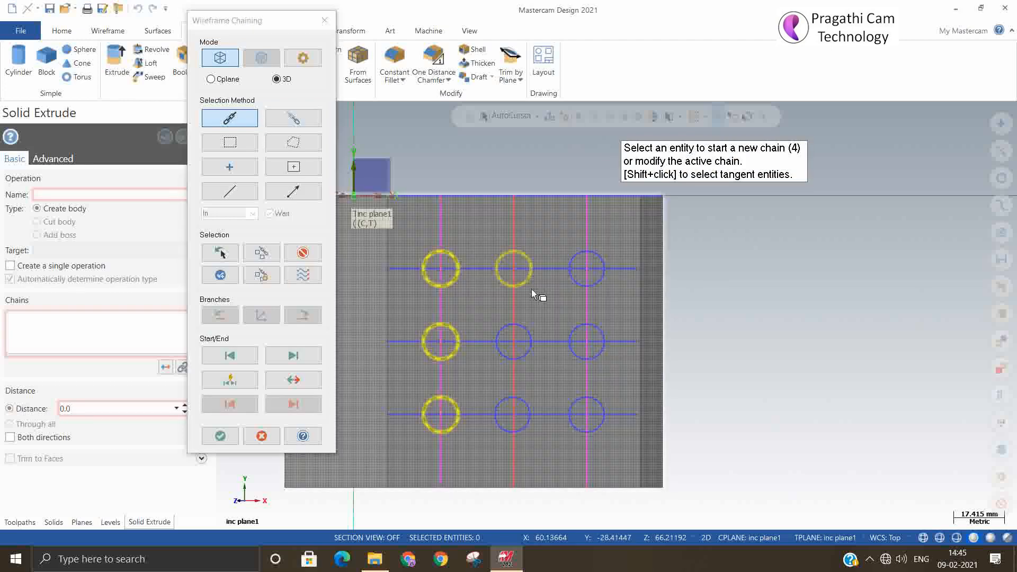
click(534, 295)
click(527, 357)
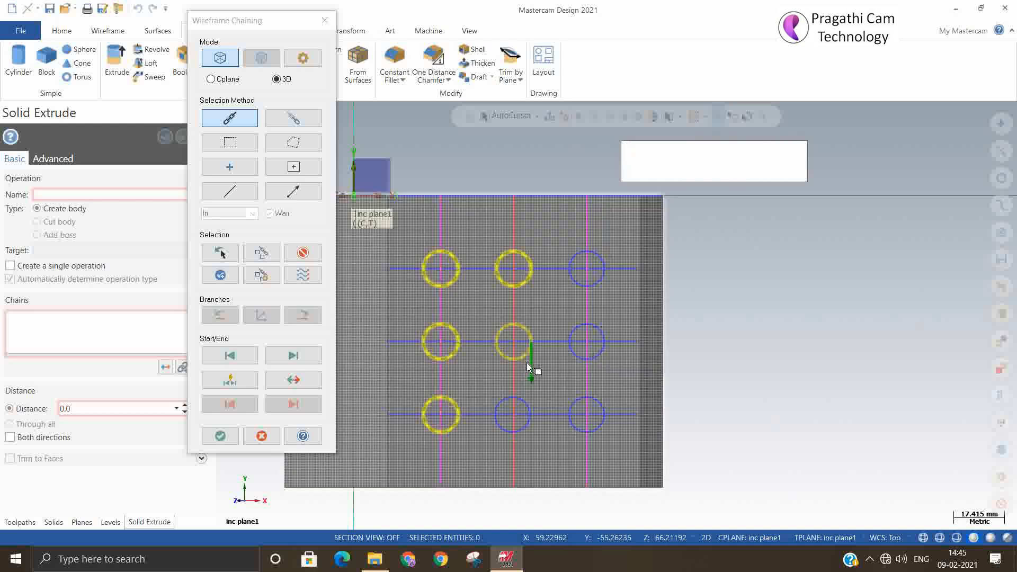
click(524, 428)
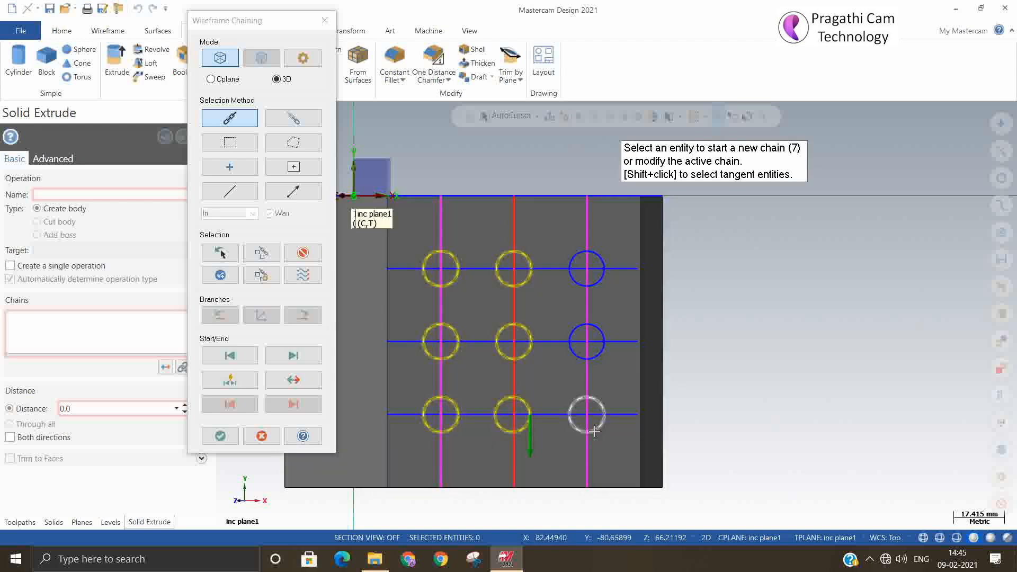
click(602, 426)
click(598, 350)
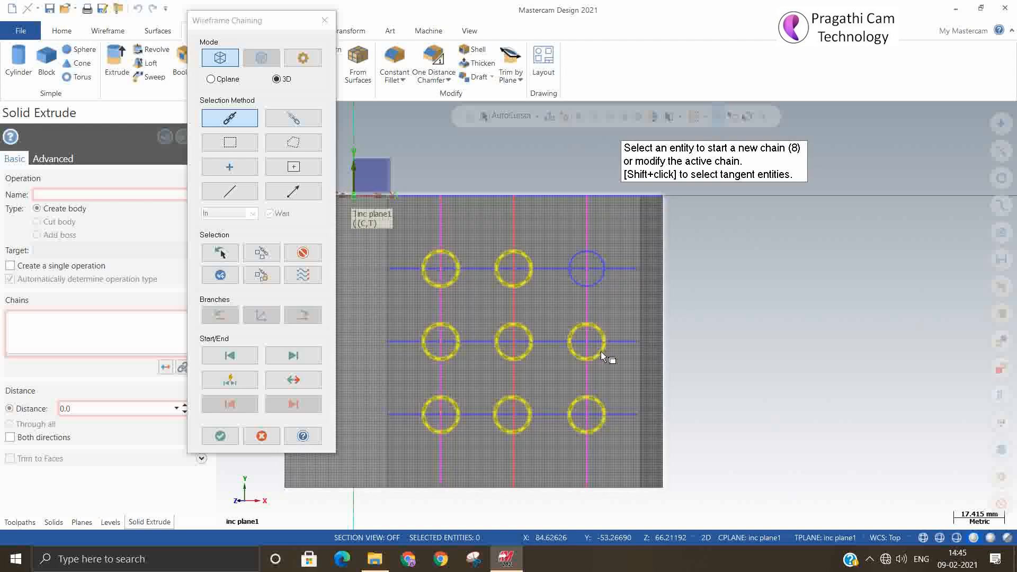
click(599, 285)
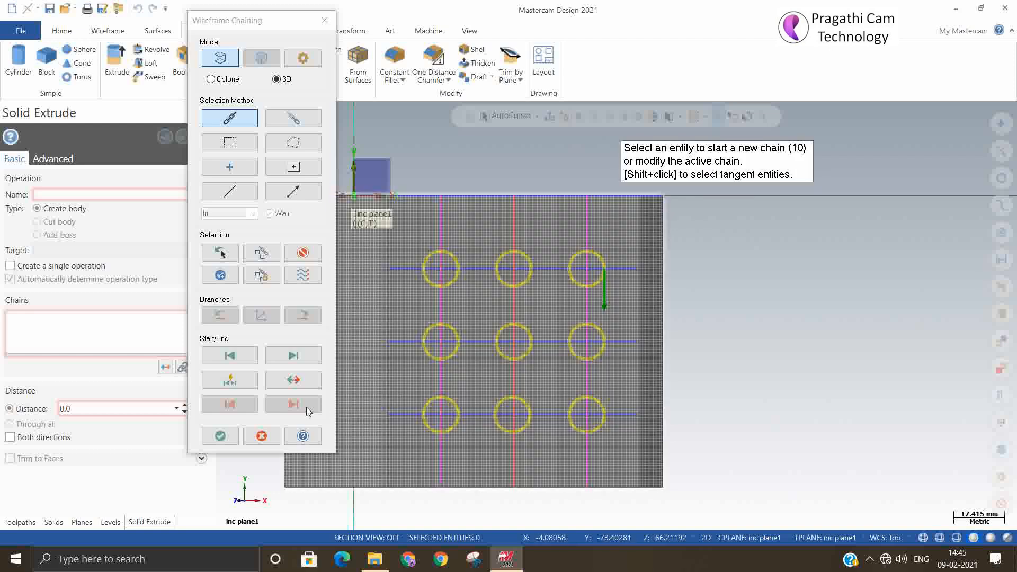
click(221, 436)
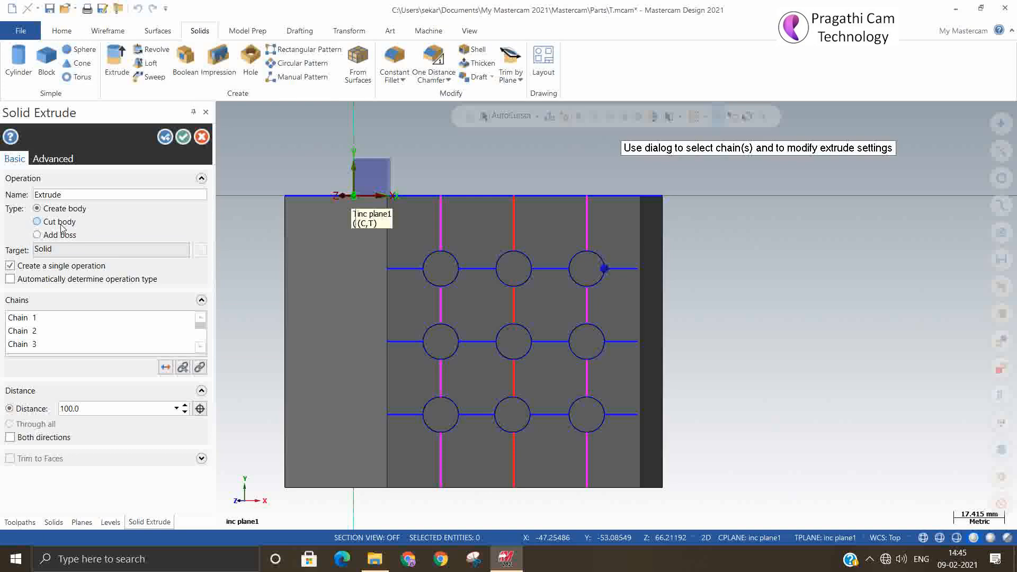
Step: Extrude the nine circles as a cut body into the block at a distance of 100 mm in a single operation
middle_drag(493, 460, 487, 453)
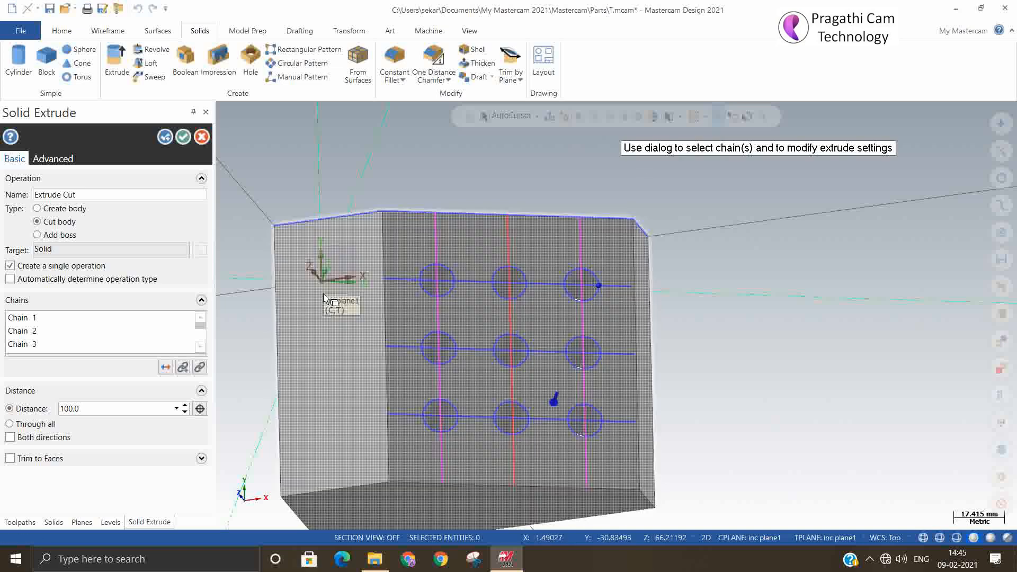
mouse_move(581, 422)
middle_down()
mouse_move(529, 282)
mouse_move(479, 385)
middle_up()
click(183, 137)
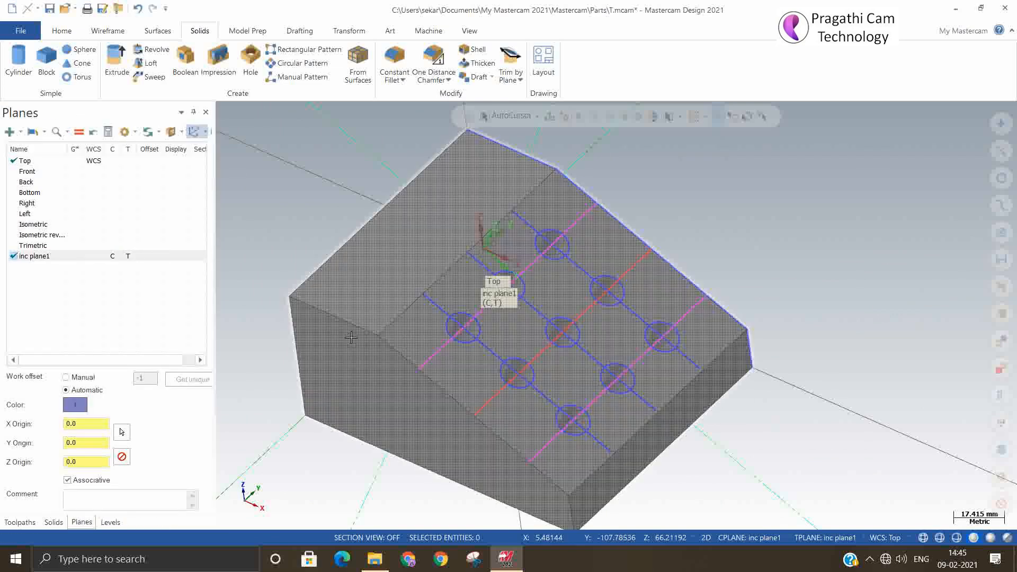
Step: Isolate the solid block so that the construction lines and circles are hidden
click(377, 317)
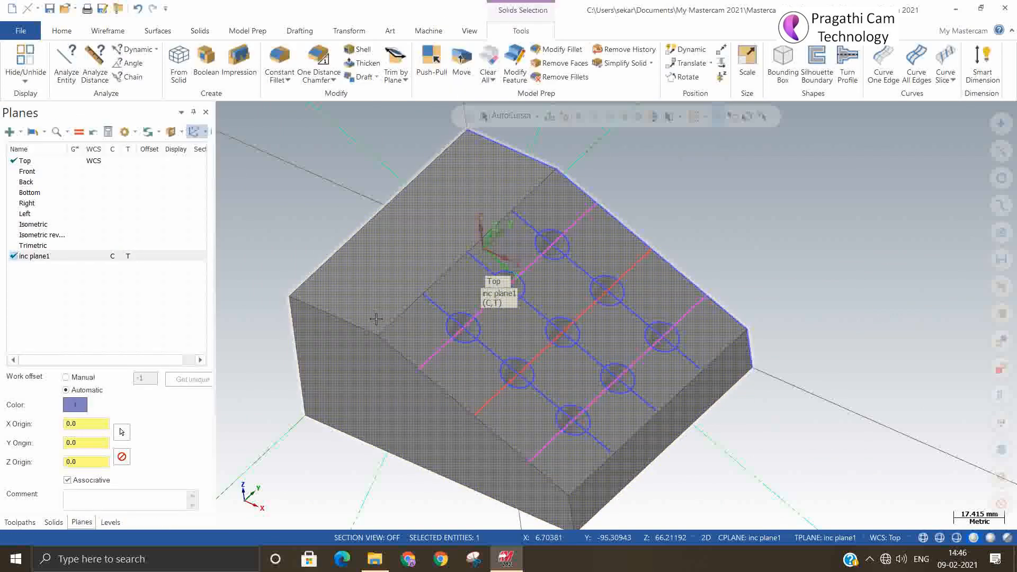
key(alt+e)
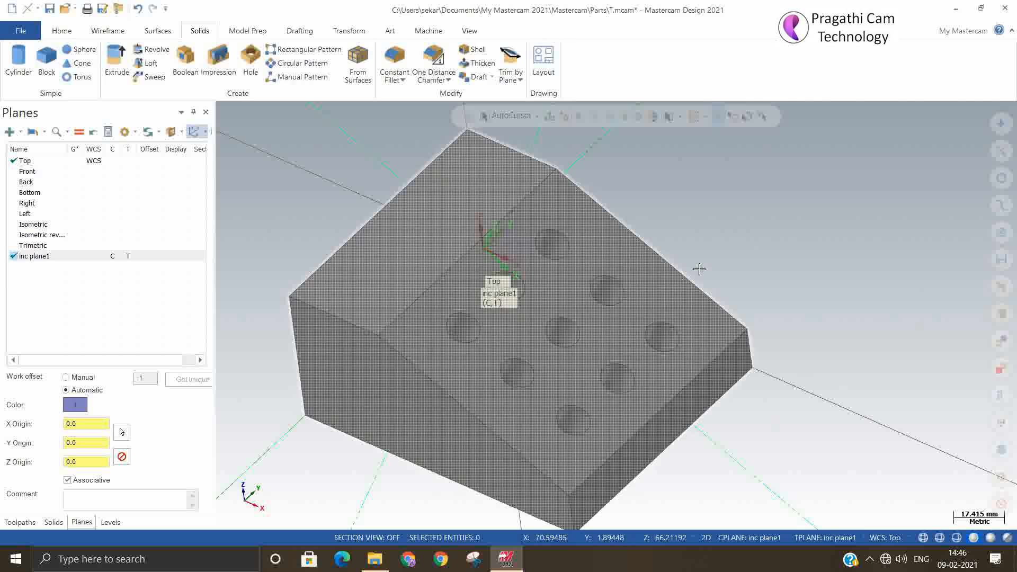
right_click(736, 258)
click(792, 373)
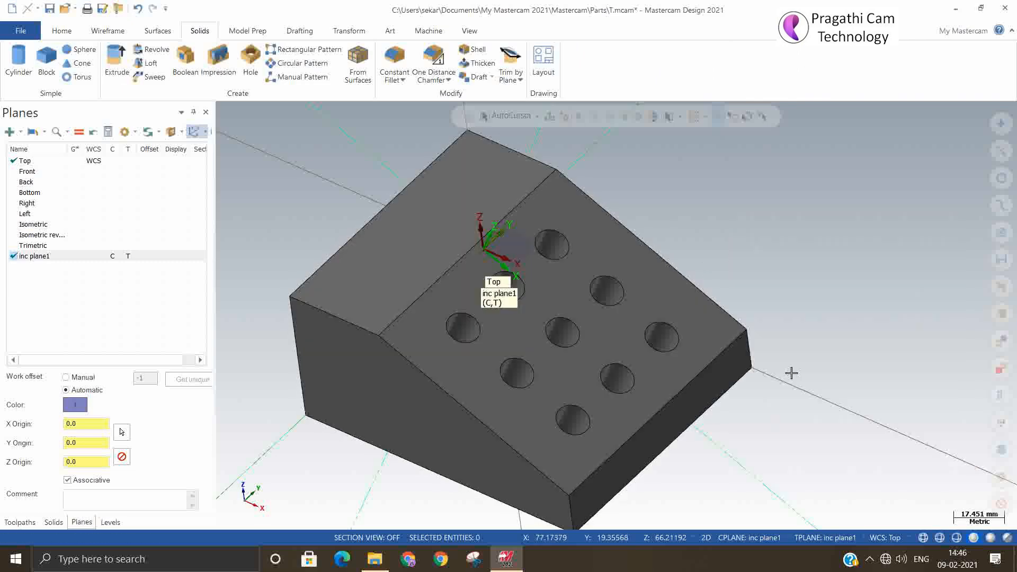
Step: Set the construction plane to Top and turn off the gnomon display in the graphics window
click(732, 538)
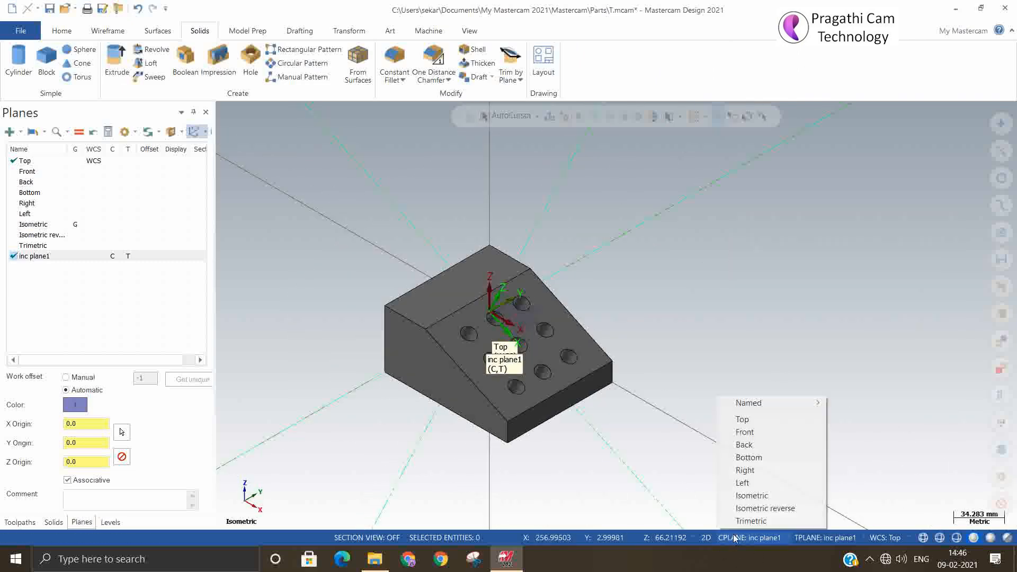
click(744, 420)
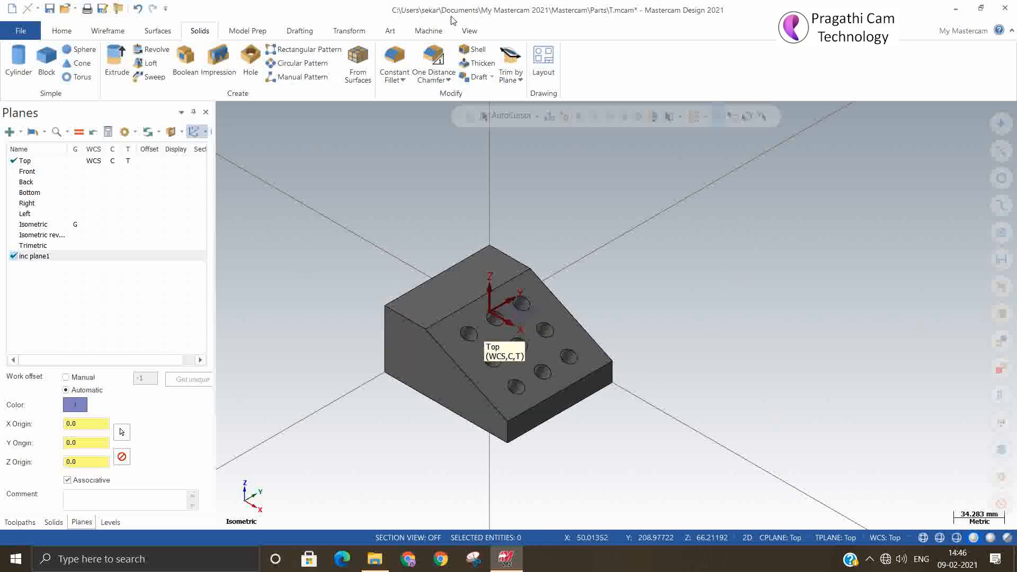
click(111, 33)
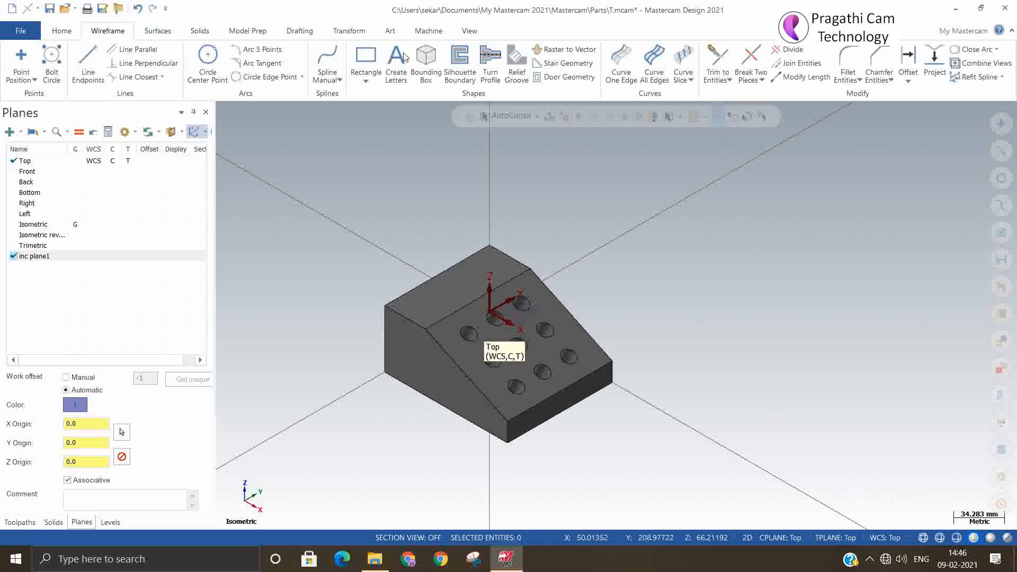
click(68, 32)
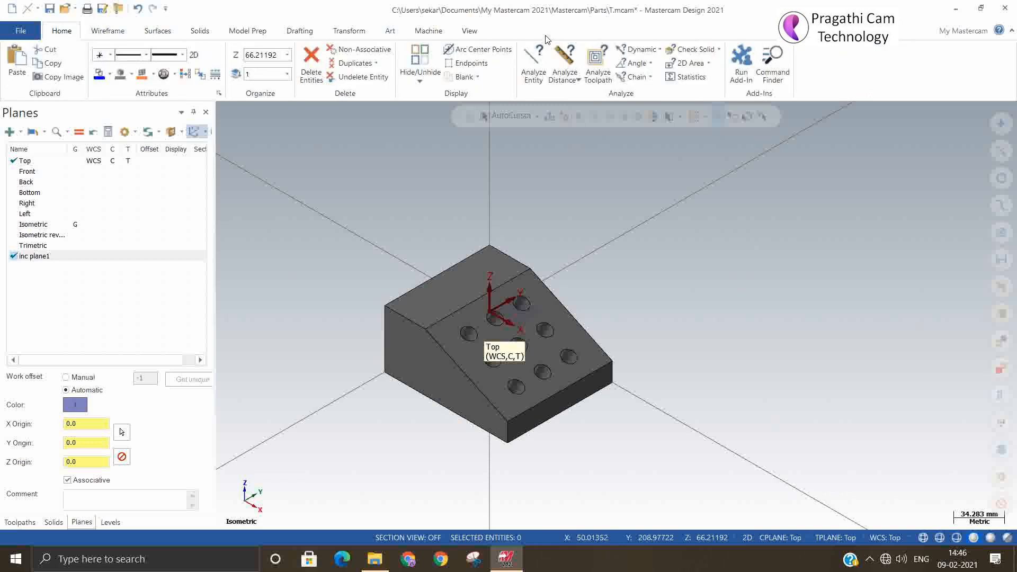
click(104, 36)
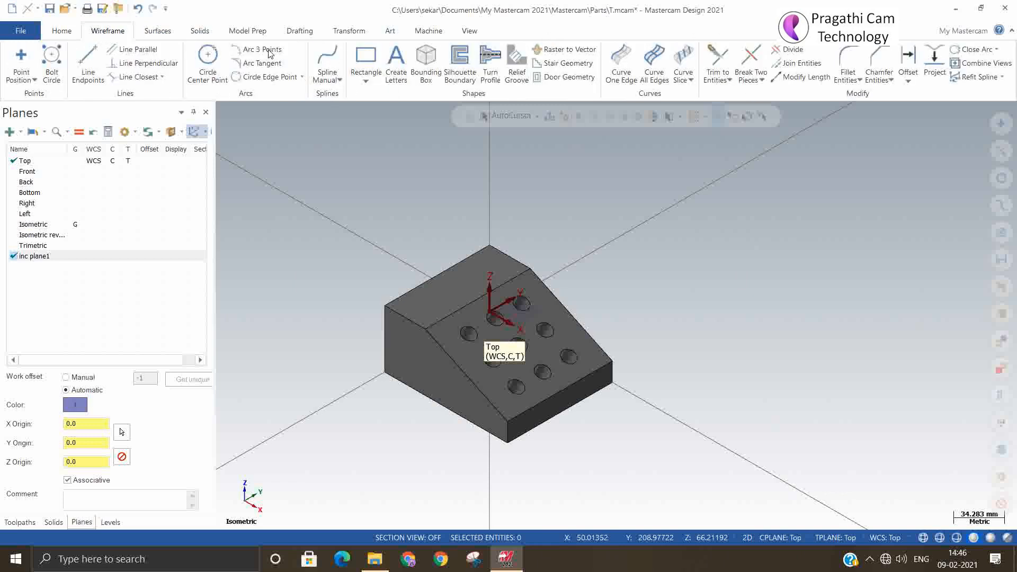
click(478, 34)
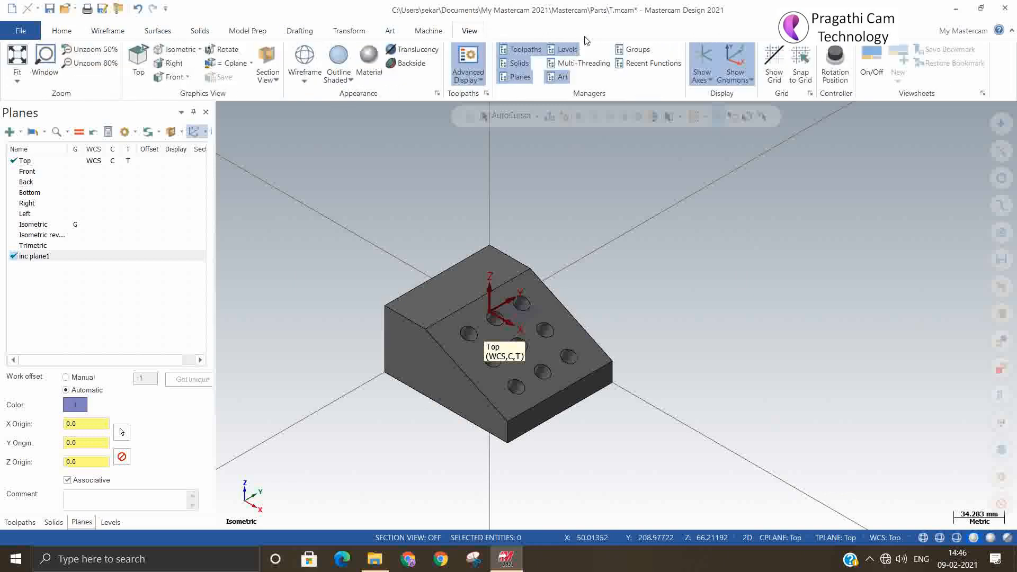
click(735, 58)
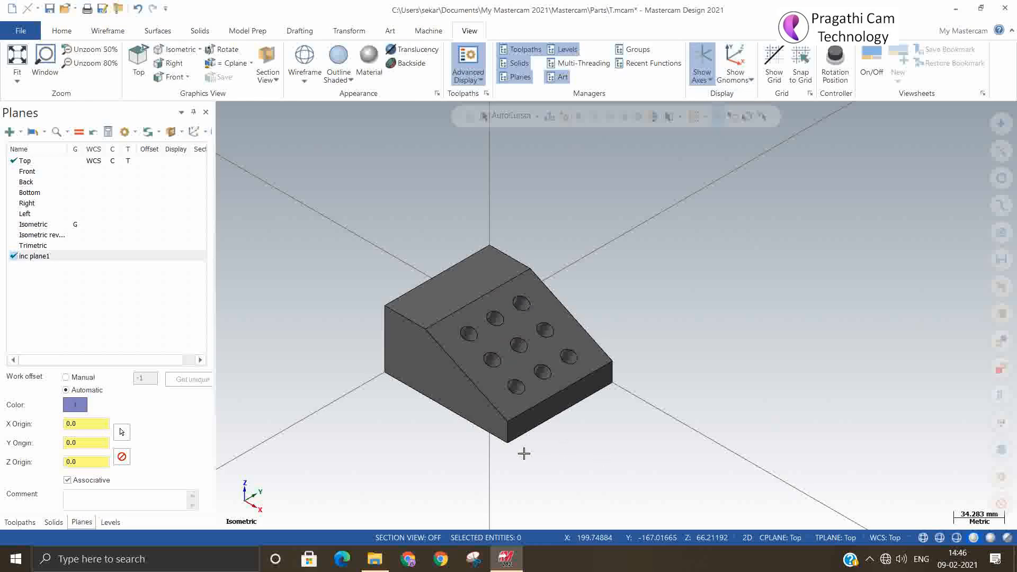
Step: Inspect the drilled block from the front with translucency turned on, then restore the isometric view
scroll(516, 454, up, 2)
scroll(497, 384, up, 2)
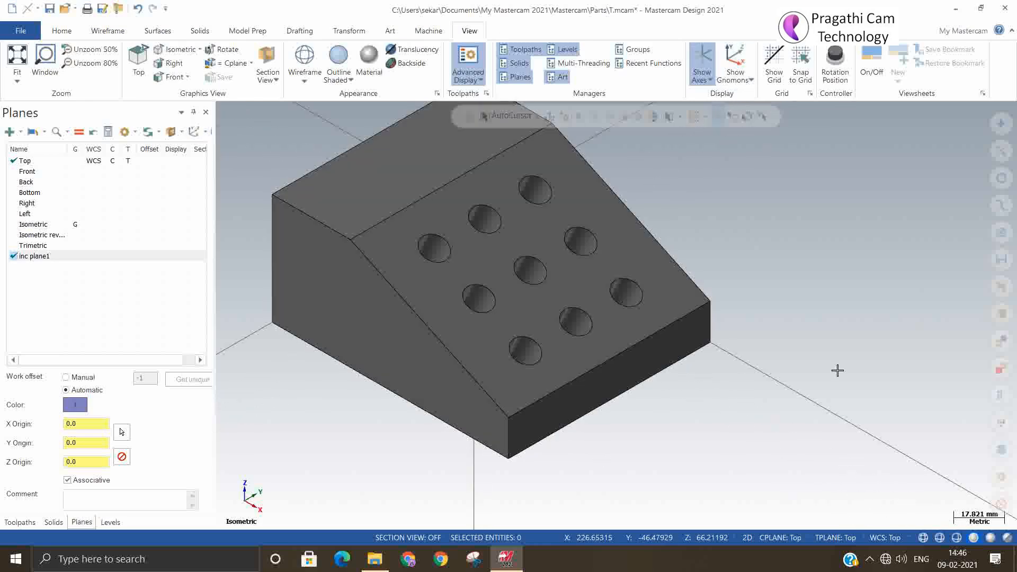
mouse_move(837, 370)
middle_down()
mouse_move(806, 425)
mouse_move(828, 387)
mouse_move(774, 364)
mouse_move(777, 323)
mouse_move(814, 306)
mouse_move(806, 295)
mouse_move(743, 363)
mouse_move(763, 411)
middle_up()
right_click(825, 359)
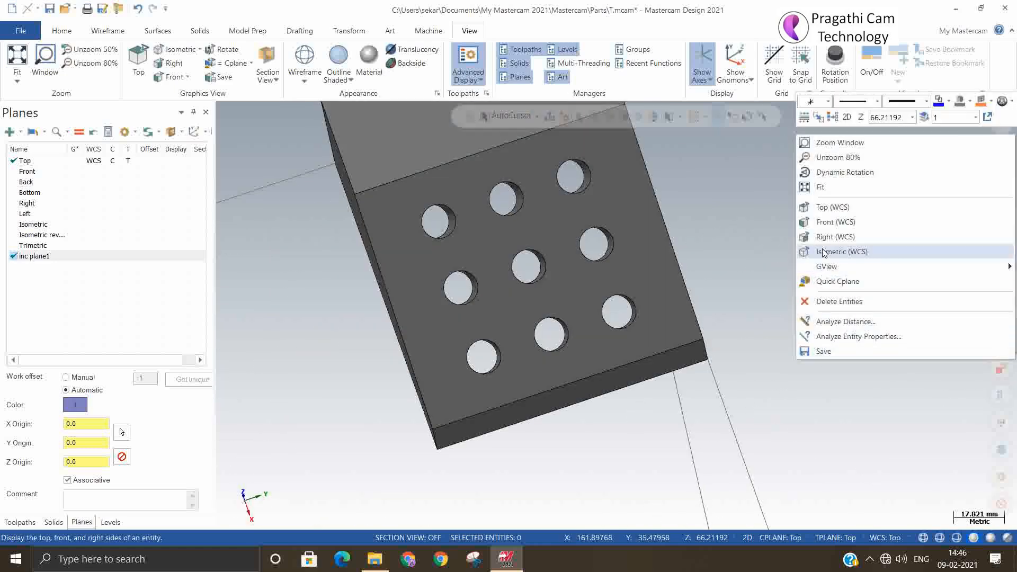
click(833, 223)
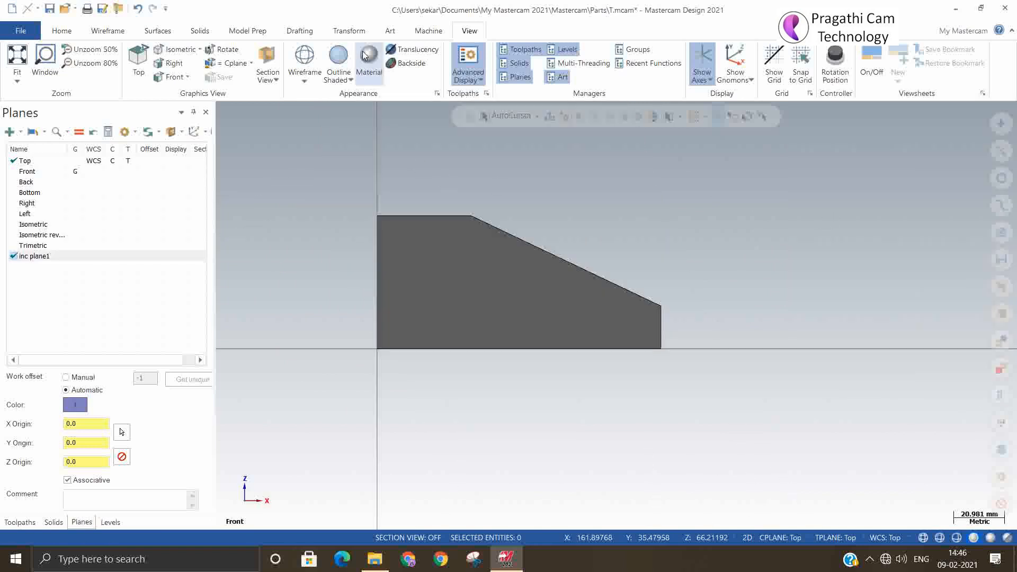
click(414, 50)
scroll(651, 318, up, 2)
scroll(546, 313, up, 1)
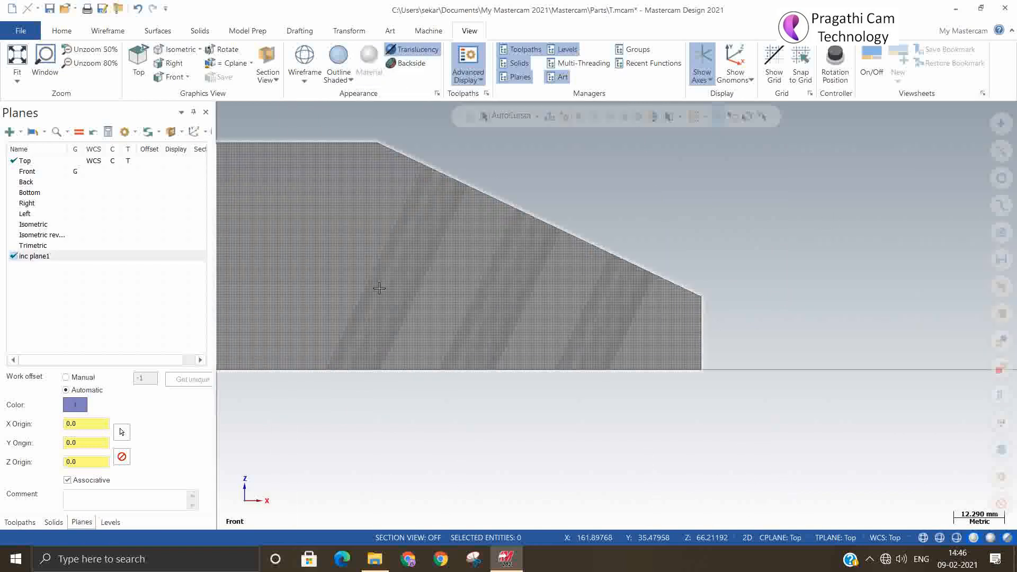
scroll(755, 390, down, 1)
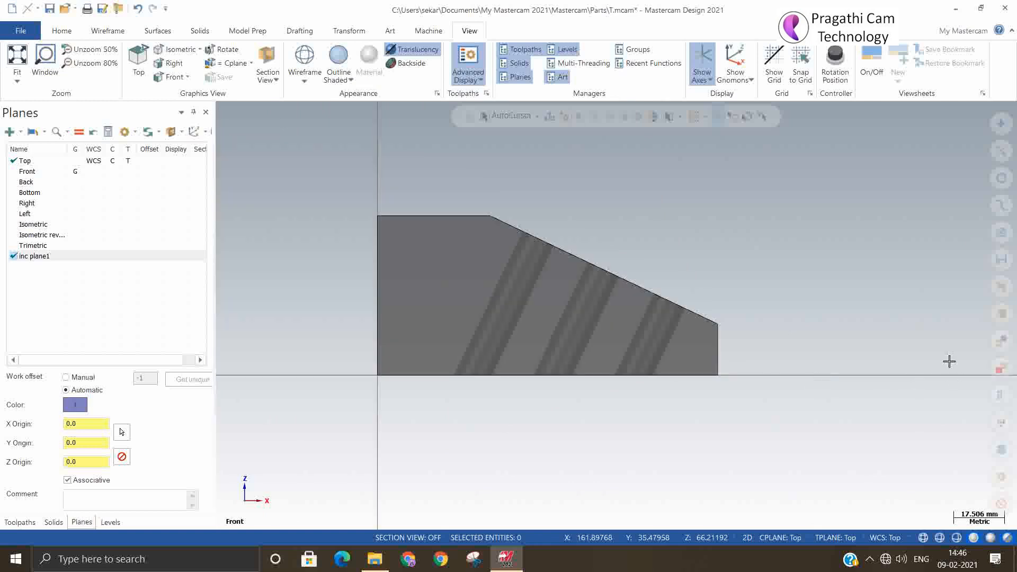
right_click(777, 294)
click(825, 407)
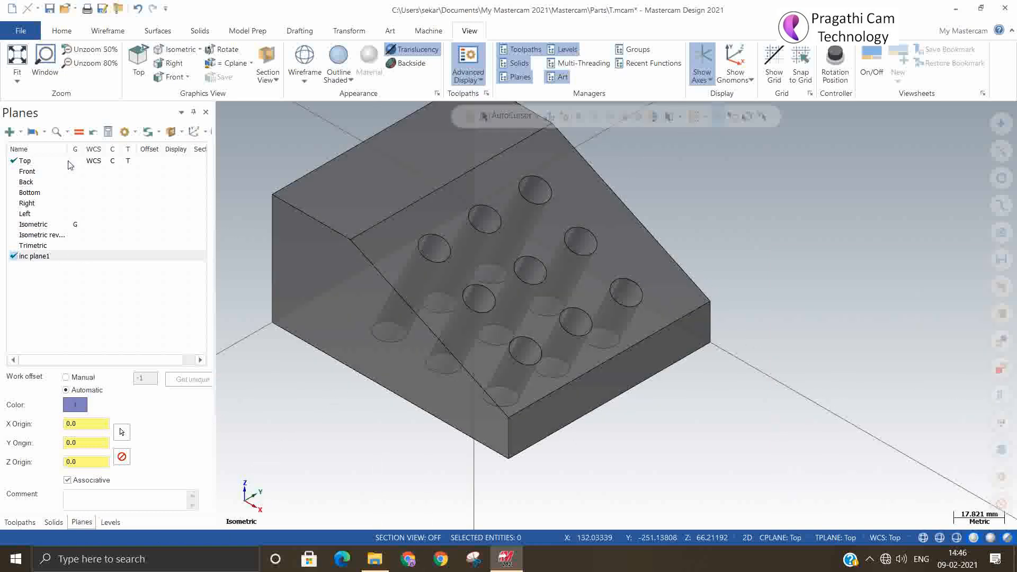
Step: Start the Hole Axis command and select the internal faces of all nine holes in the sloped face
click(239, 34)
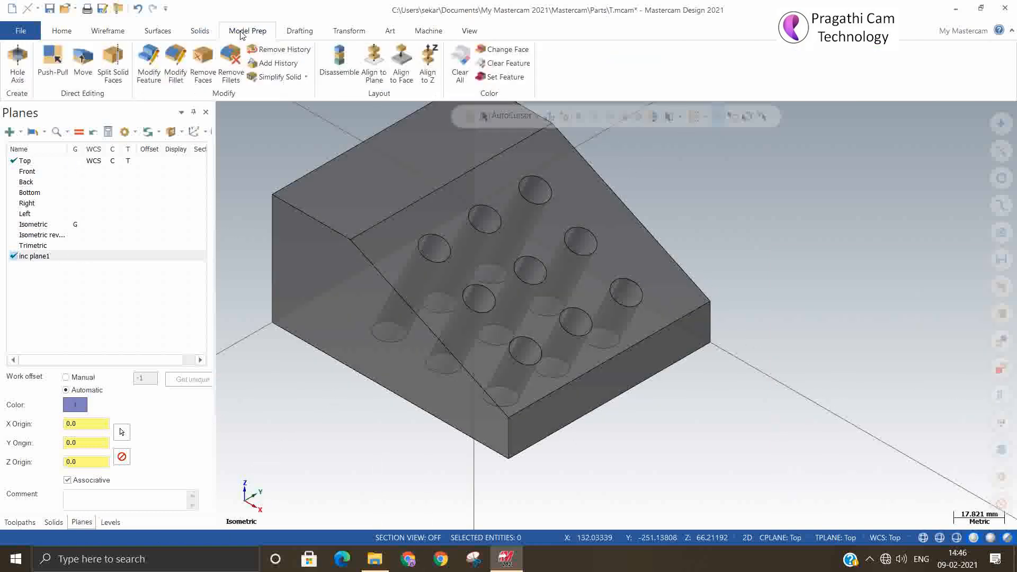
click(19, 74)
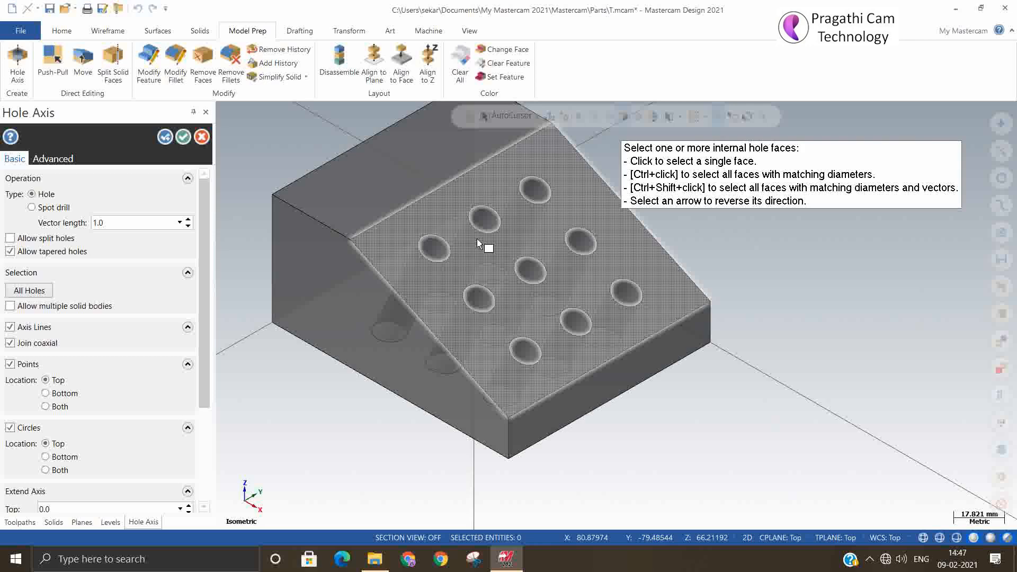
click(181, 138)
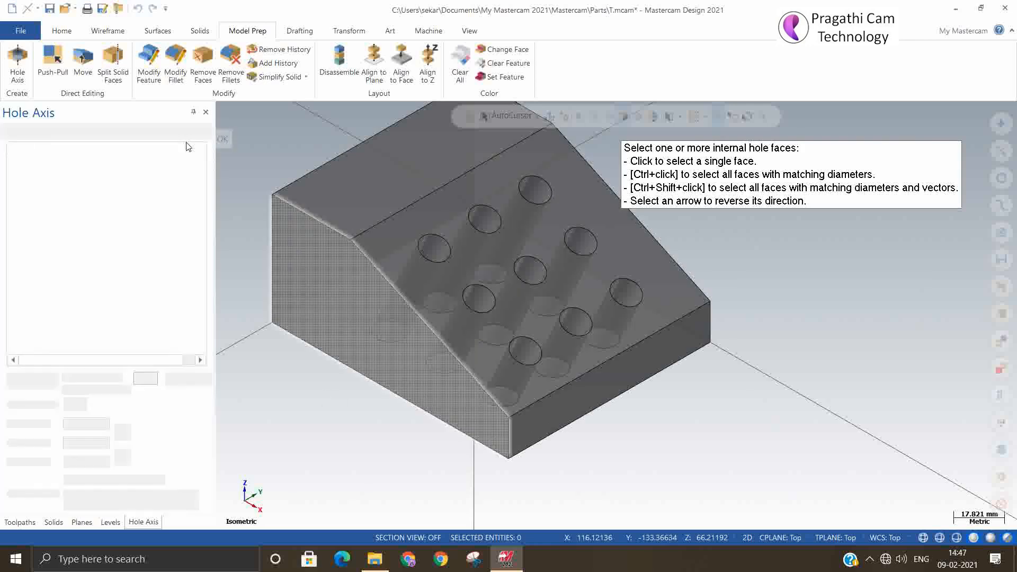
click(16, 58)
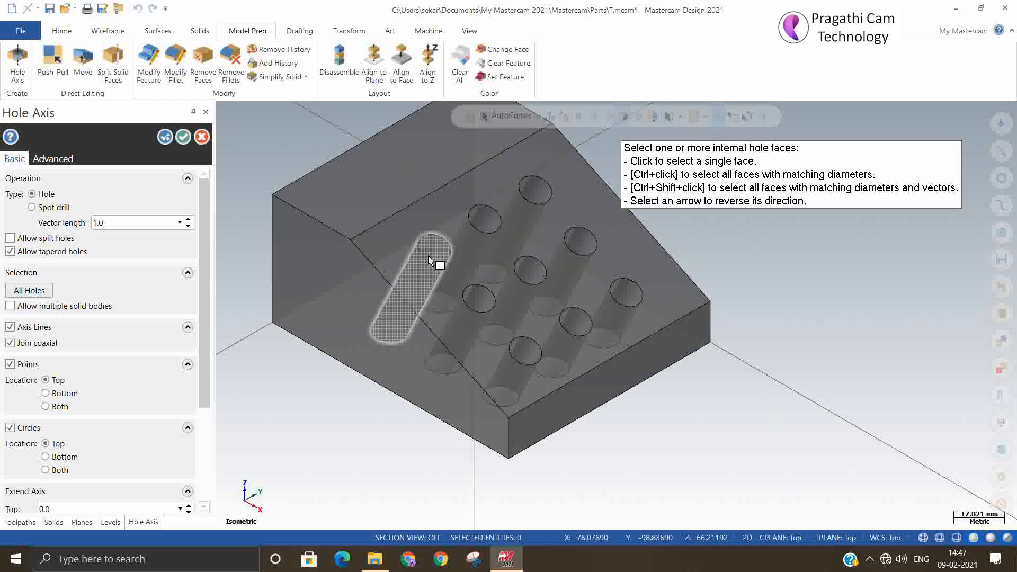
click(430, 254)
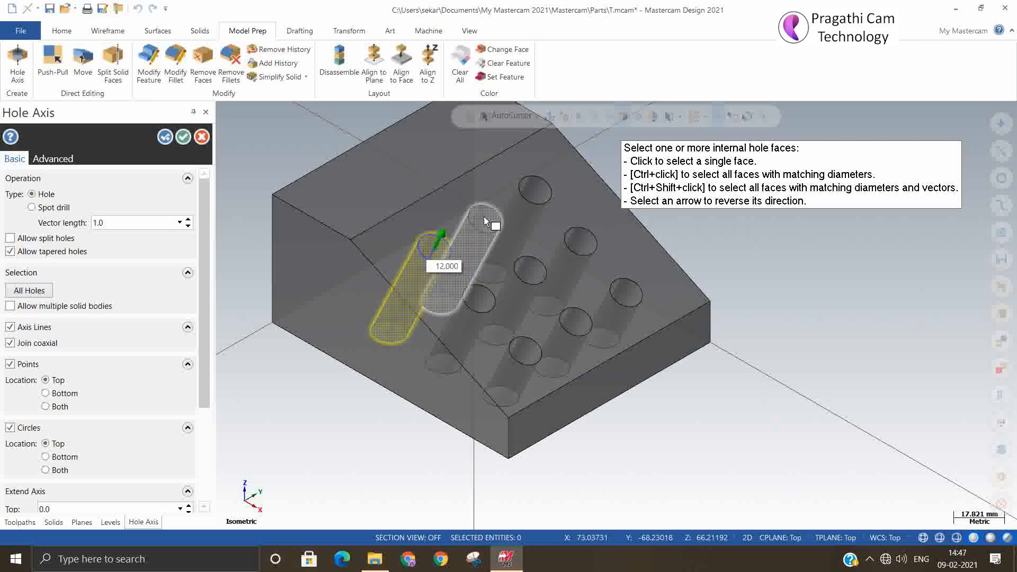
click(484, 221)
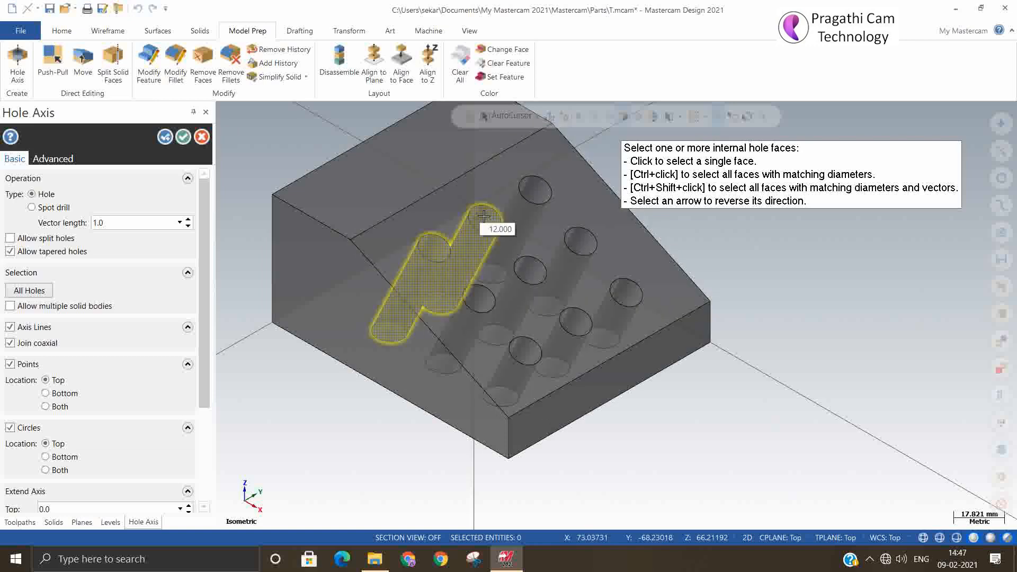
click(542, 186)
click(581, 241)
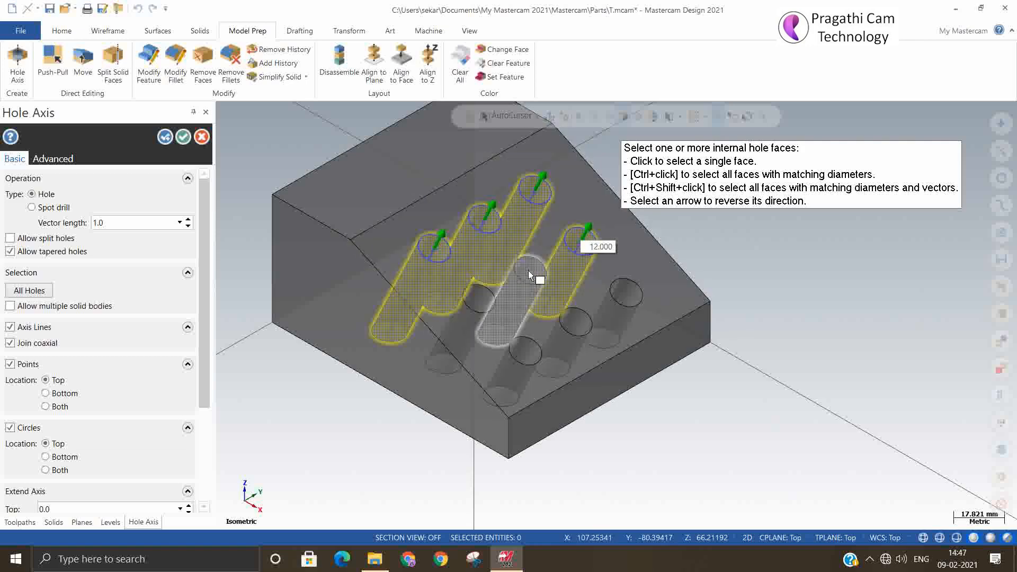
click(528, 271)
click(486, 295)
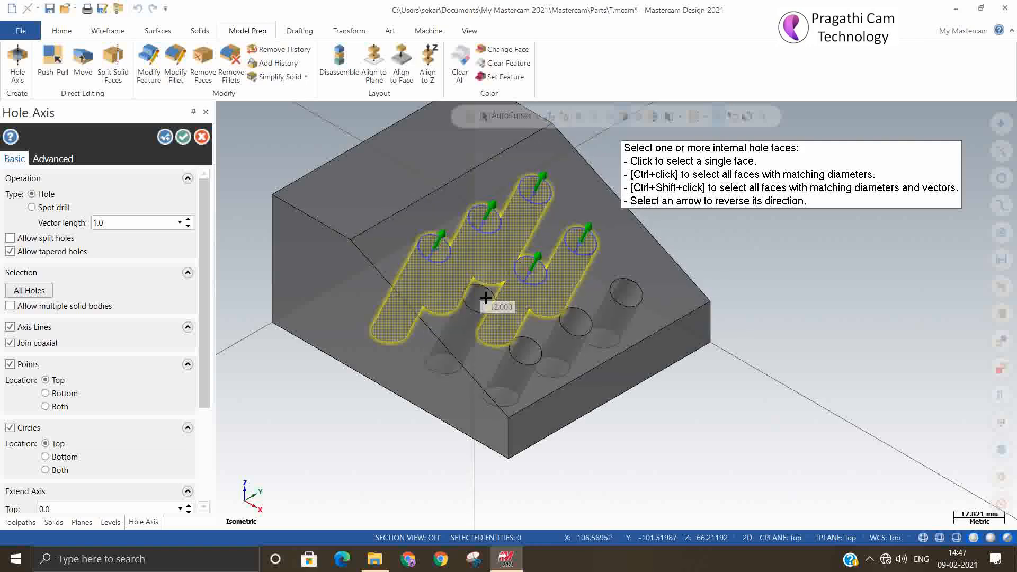
click(521, 352)
click(576, 322)
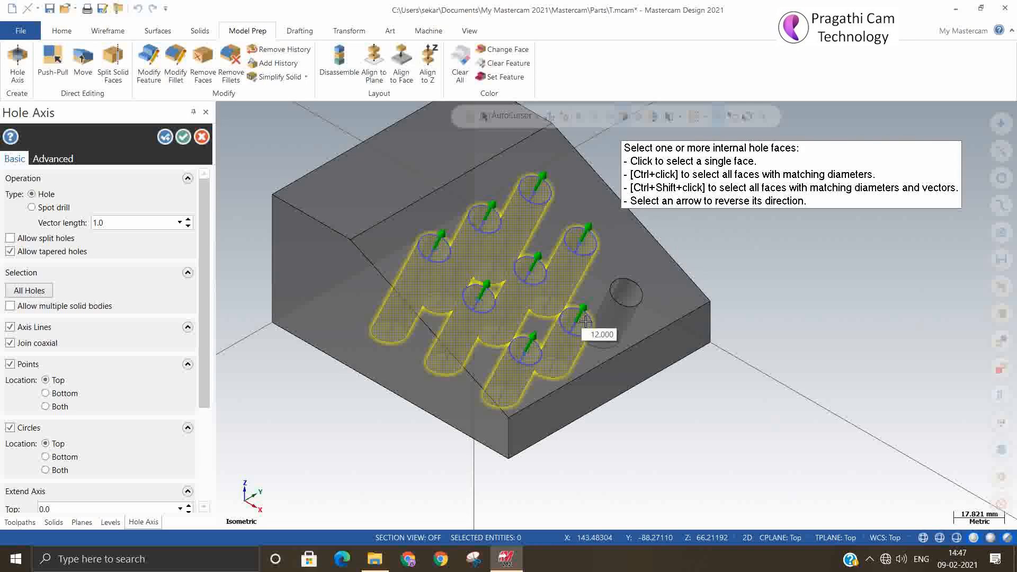
click(633, 294)
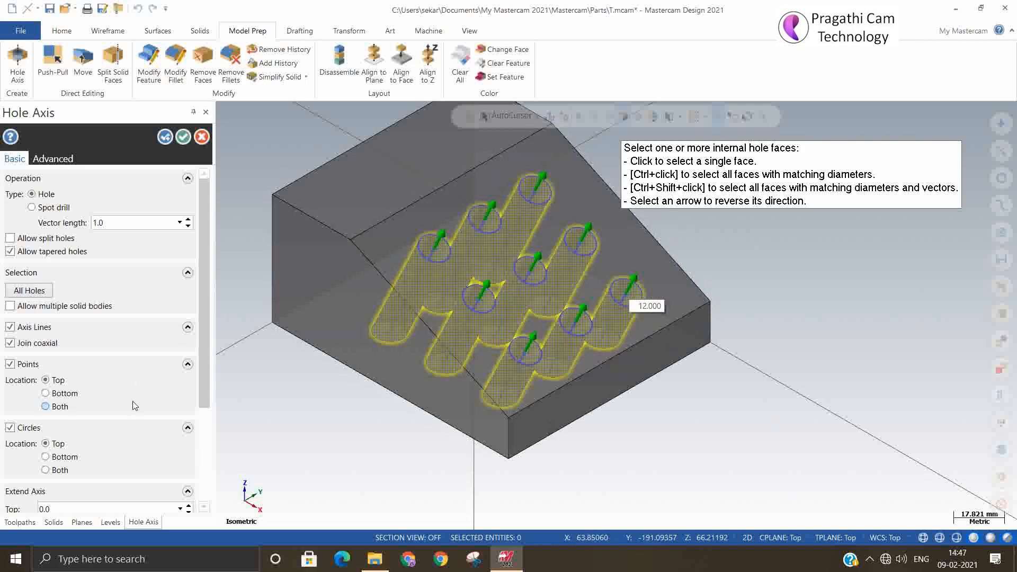
Step: Review the Hole Axis settings and create axis lines with points and circles at the top of the nine holes
scroll(202, 339, down, 3)
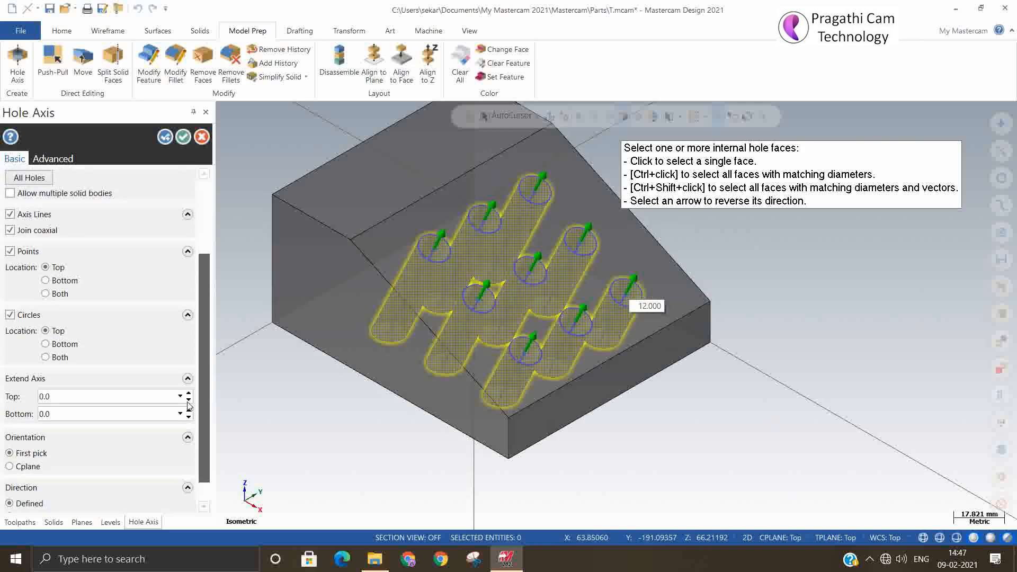
scroll(190, 406, down, 1)
scroll(190, 434, up, 4)
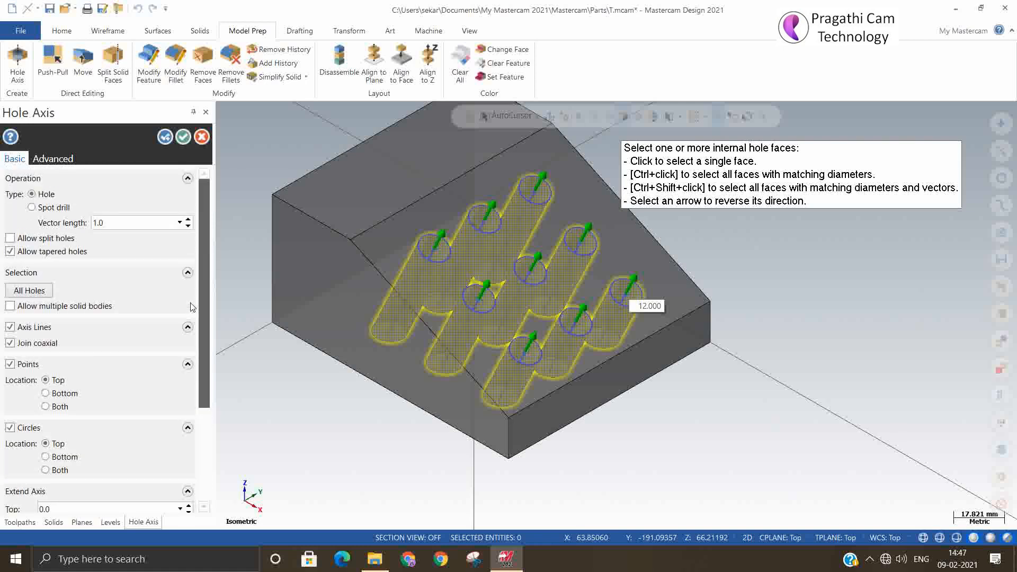
scroll(203, 406, down, 5)
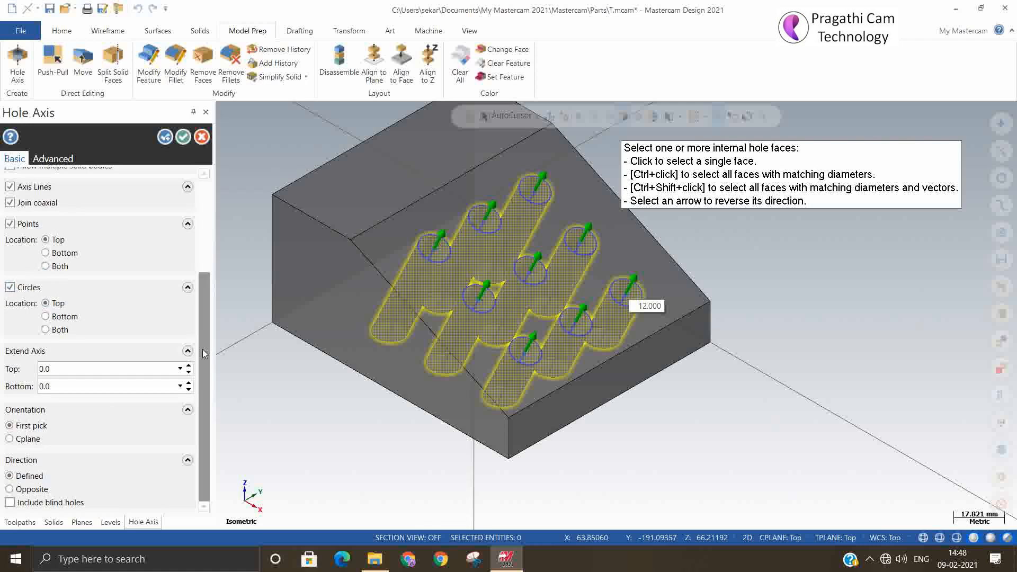
drag(201, 357, 205, 301)
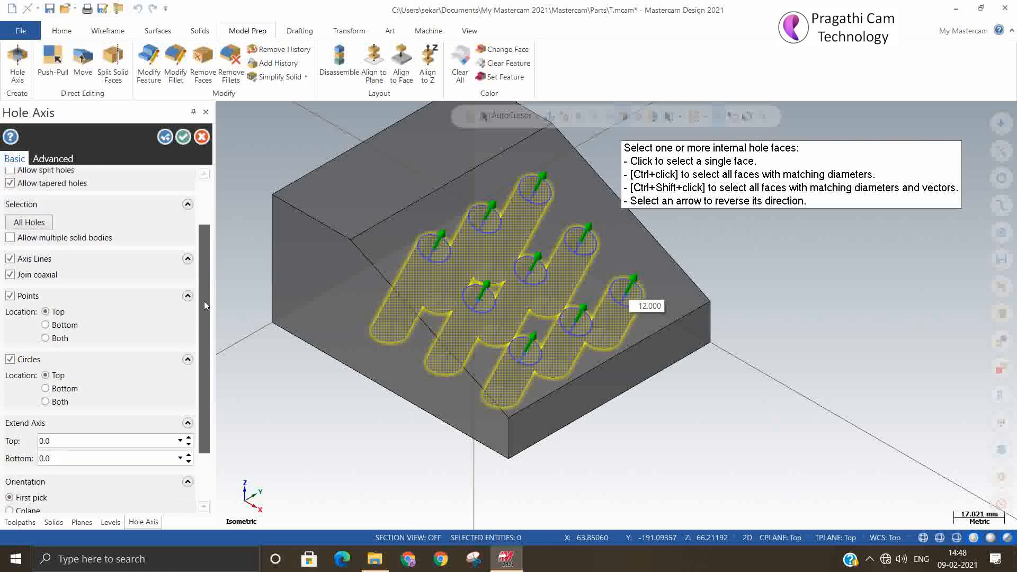
click(188, 259)
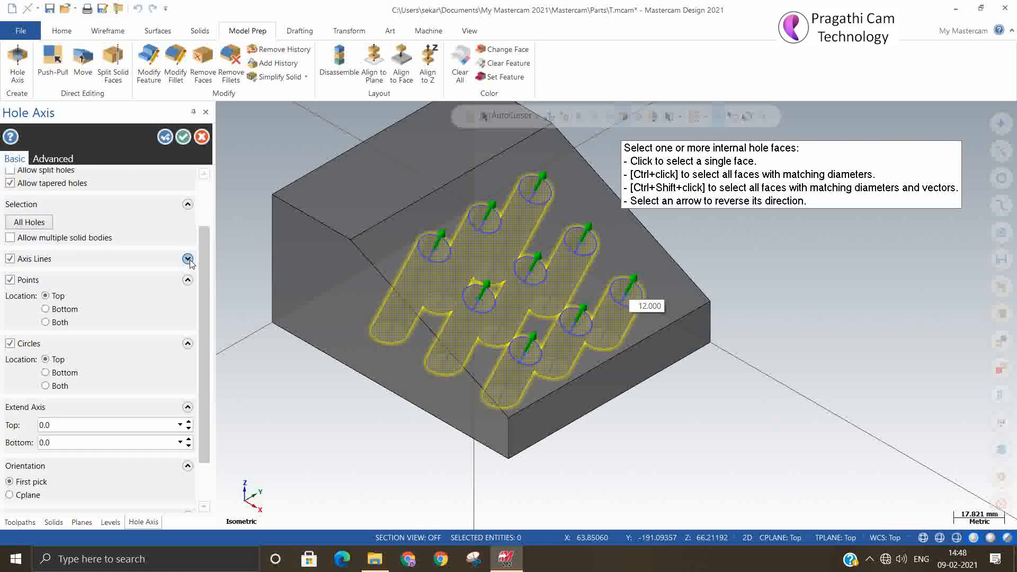
click(189, 260)
click(184, 136)
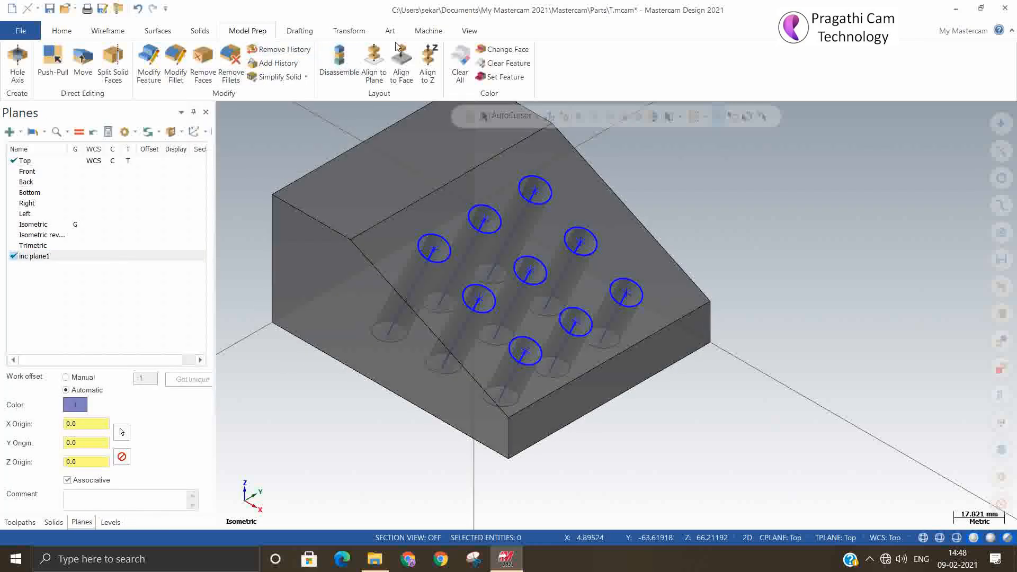
Step: Turn translucency off, examine the hole axes and circles up close, and restore the isometric view
click(466, 33)
click(409, 55)
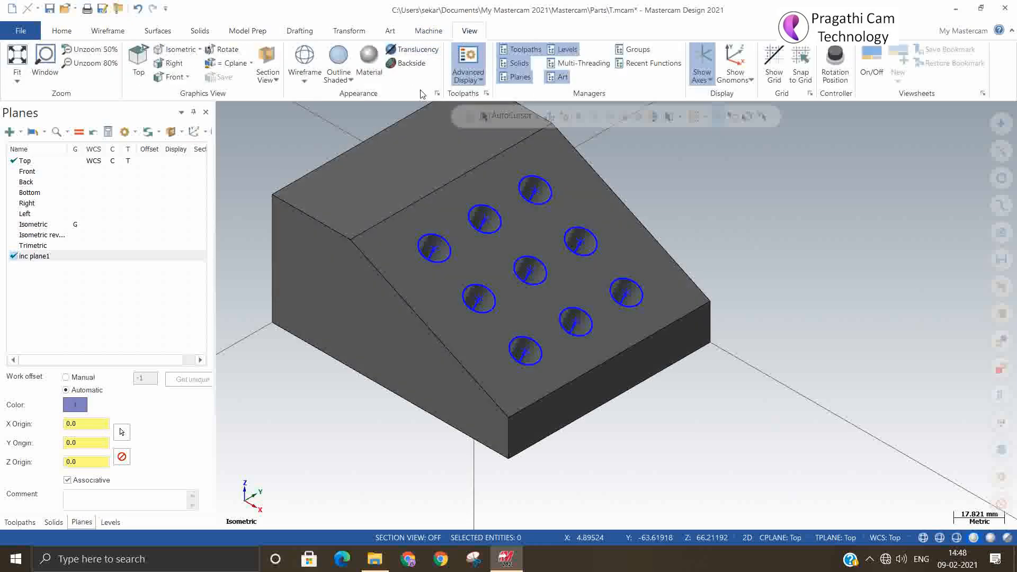
scroll(455, 336, up, 3)
mouse_move(680, 327)
middle_down()
mouse_move(882, 409)
mouse_move(897, 431)
mouse_move(875, 411)
mouse_move(823, 449)
mouse_move(841, 430)
middle_up()
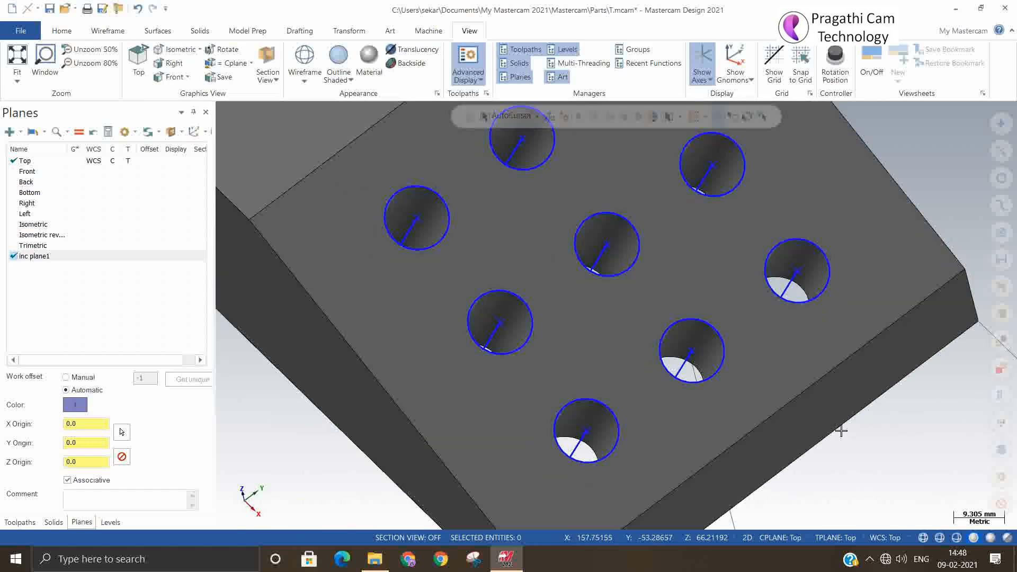
scroll(842, 431, down, 3)
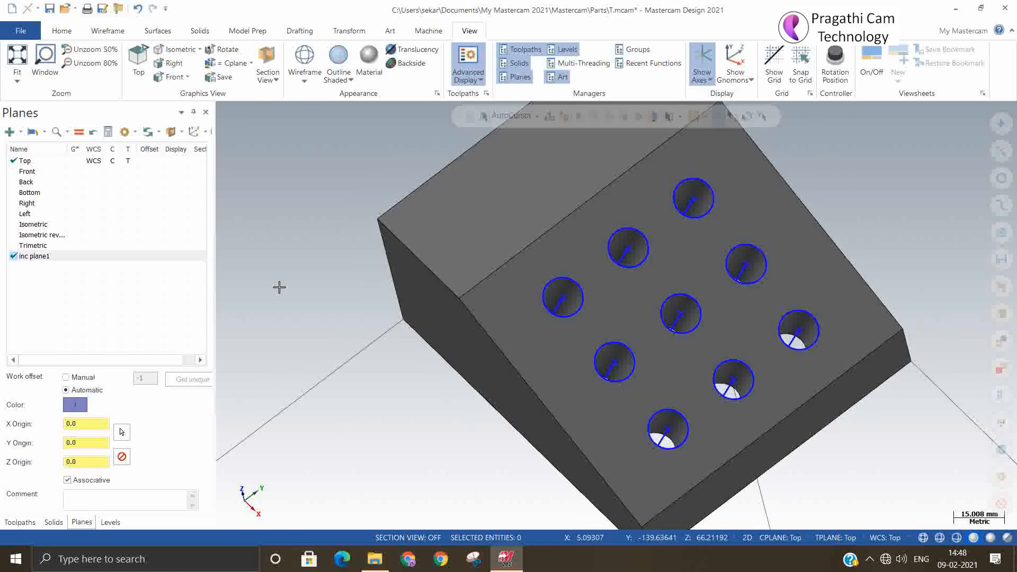
right_click(279, 287)
click(324, 407)
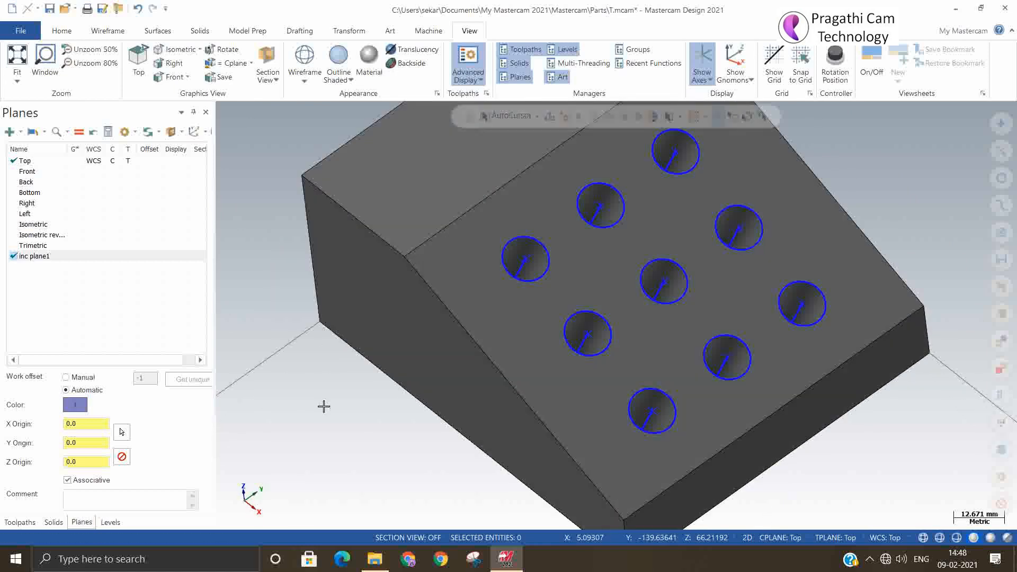
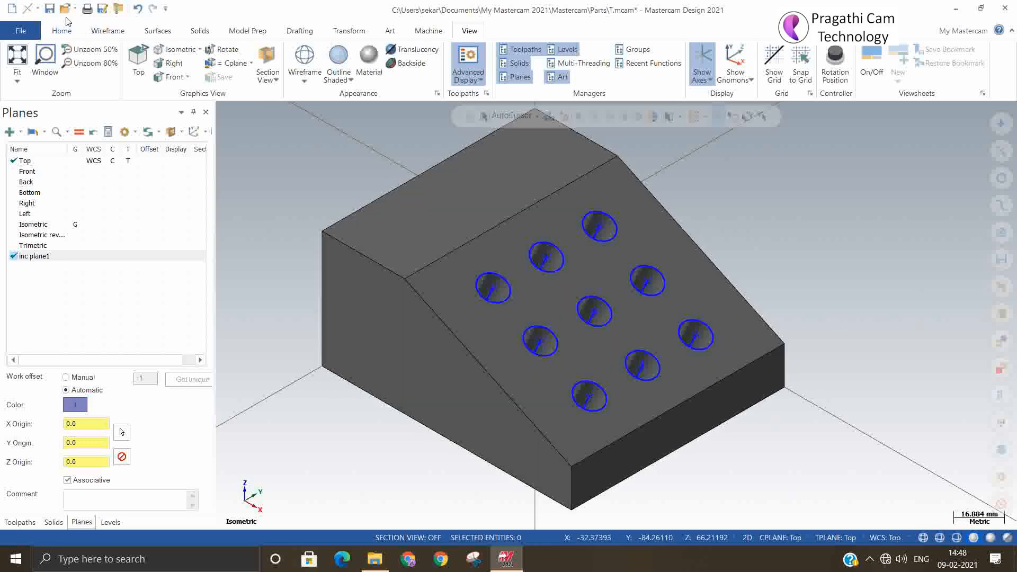
Step: Save the part under the file name "inc plane hole" and start a new empty part
click(49, 8)
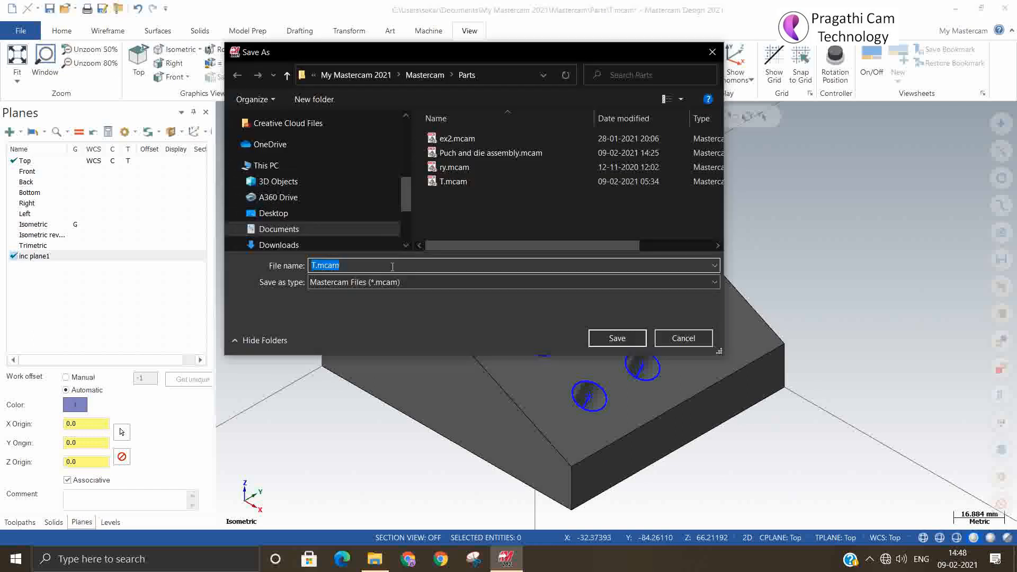
text(inc plane hole)
click(618, 338)
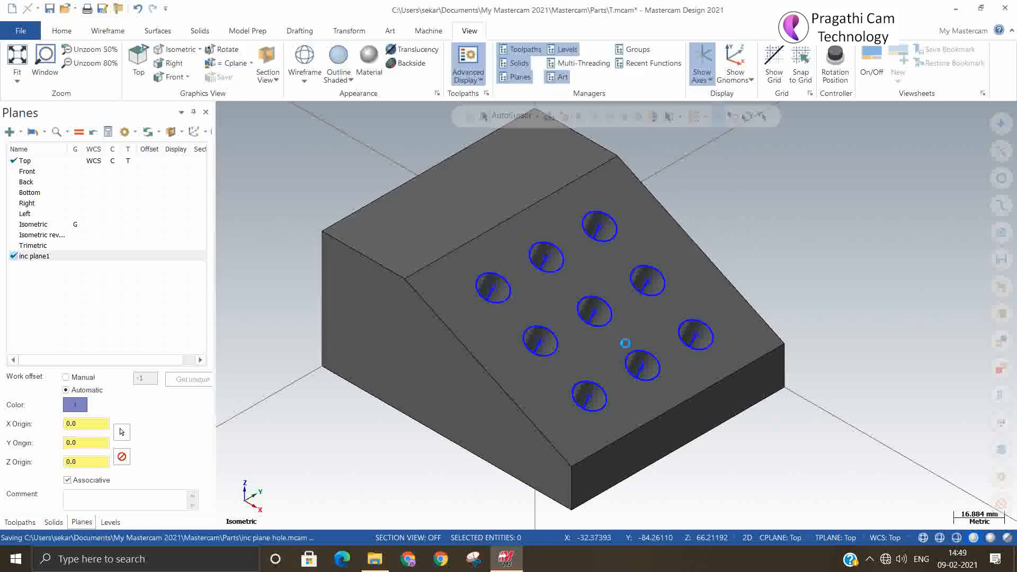
click(11, 8)
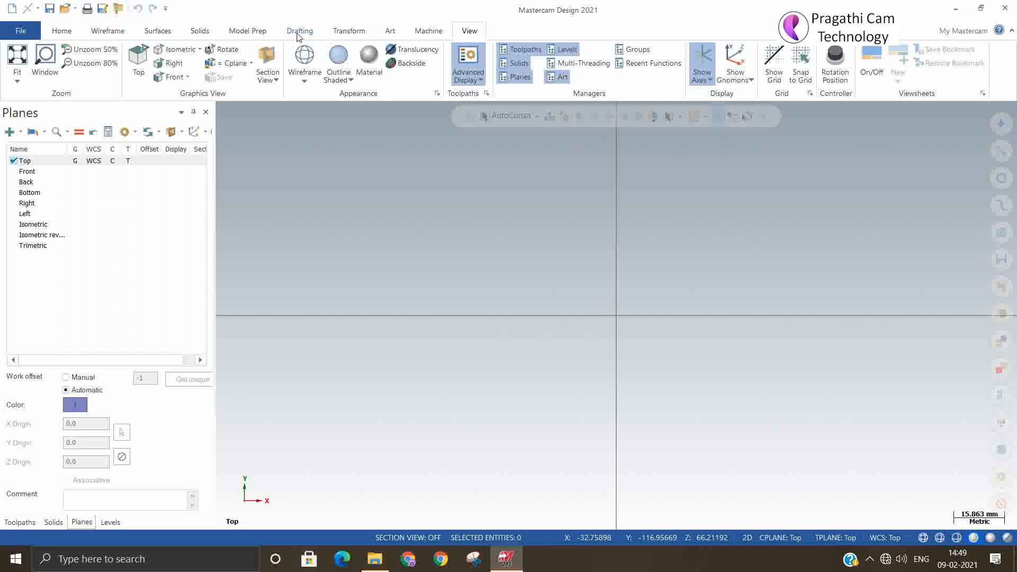
click(349, 31)
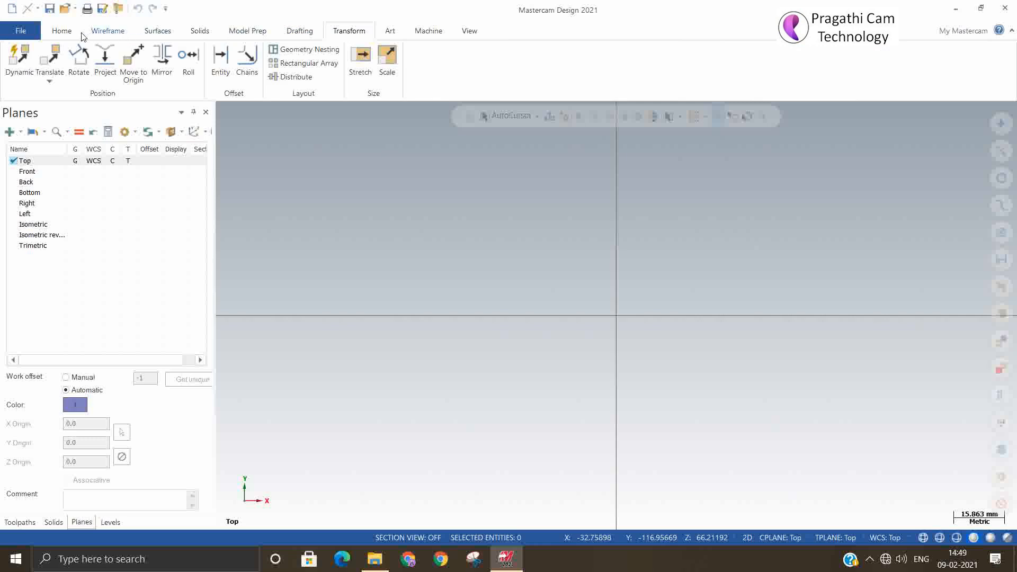
click(65, 33)
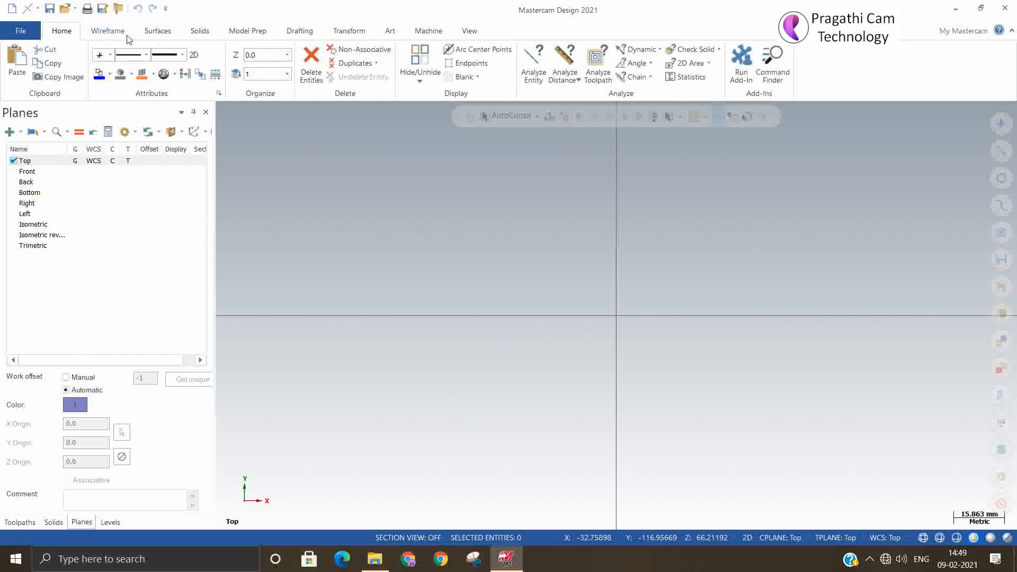
click(228, 35)
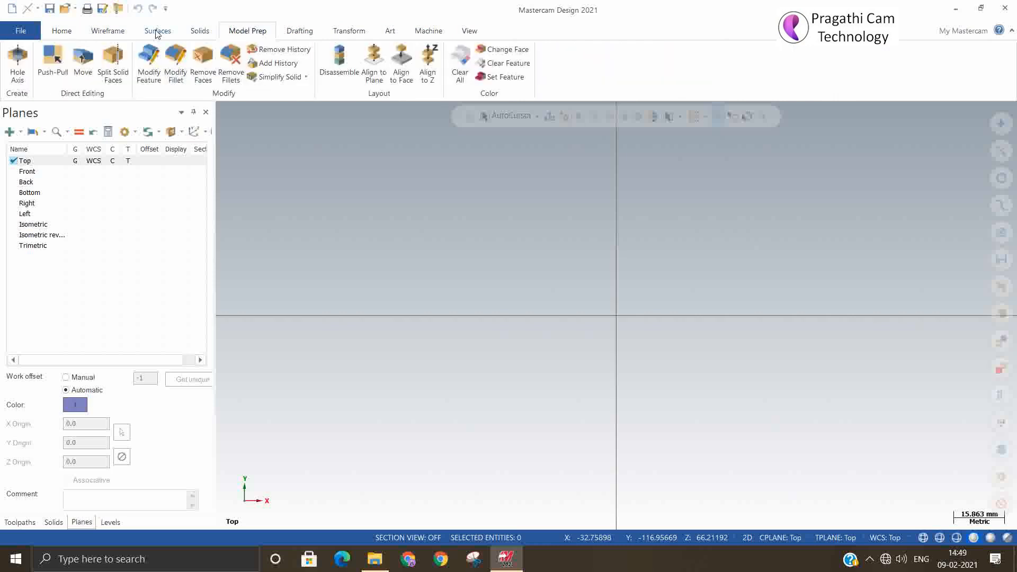
Step: Create a solid primitive block about 72 mm long, 47 mm wide and 40 mm high with its base corner at the origin, in isometric view
click(200, 32)
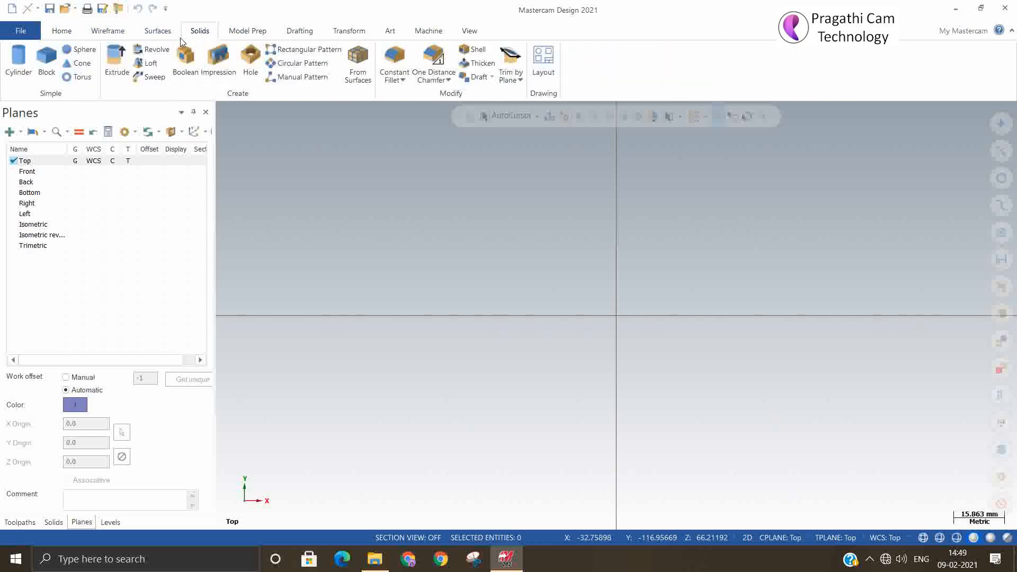
click(60, 53)
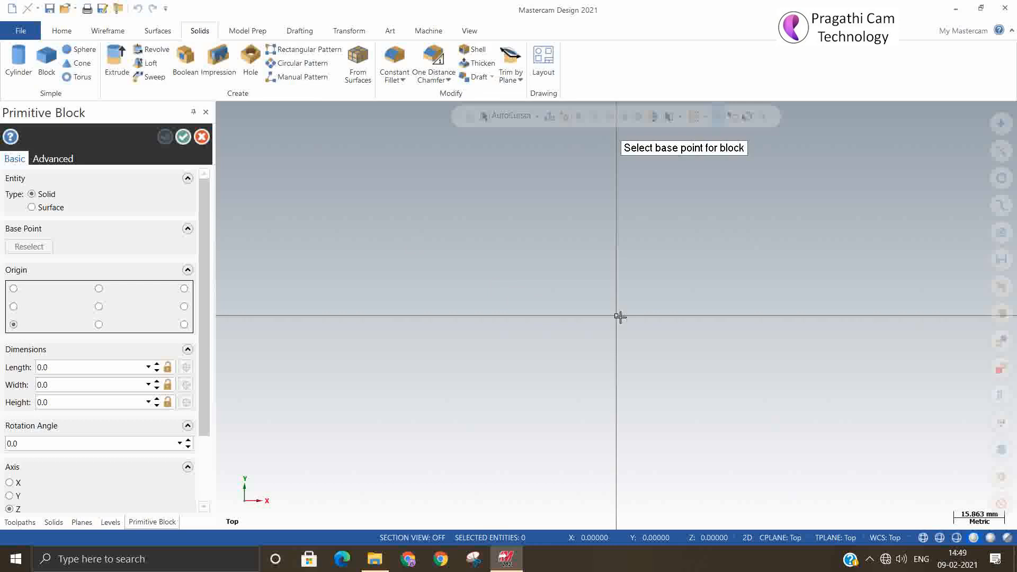
right_click(508, 276)
click(544, 392)
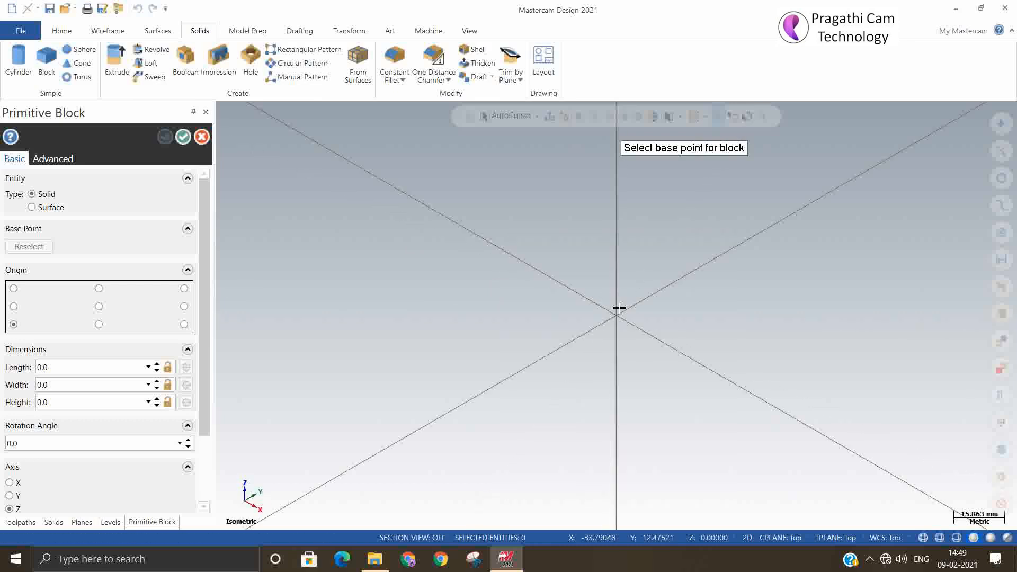
click(617, 316)
click(886, 345)
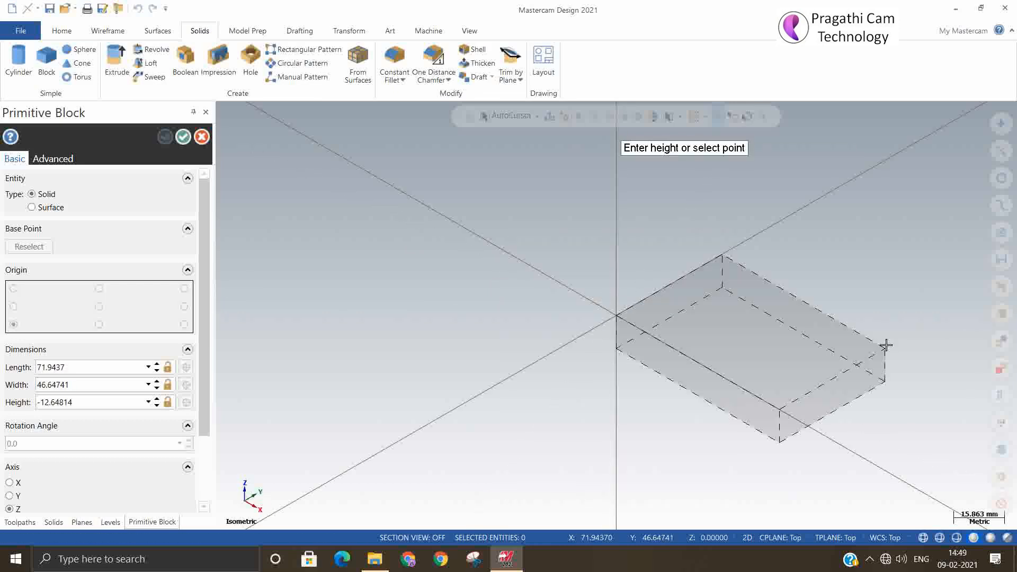
click(856, 199)
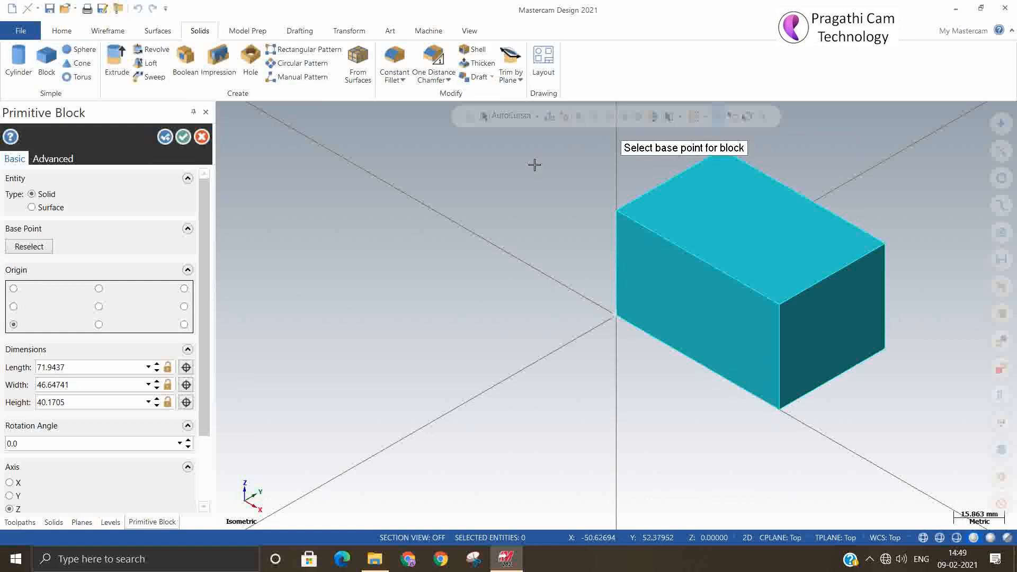
click(183, 137)
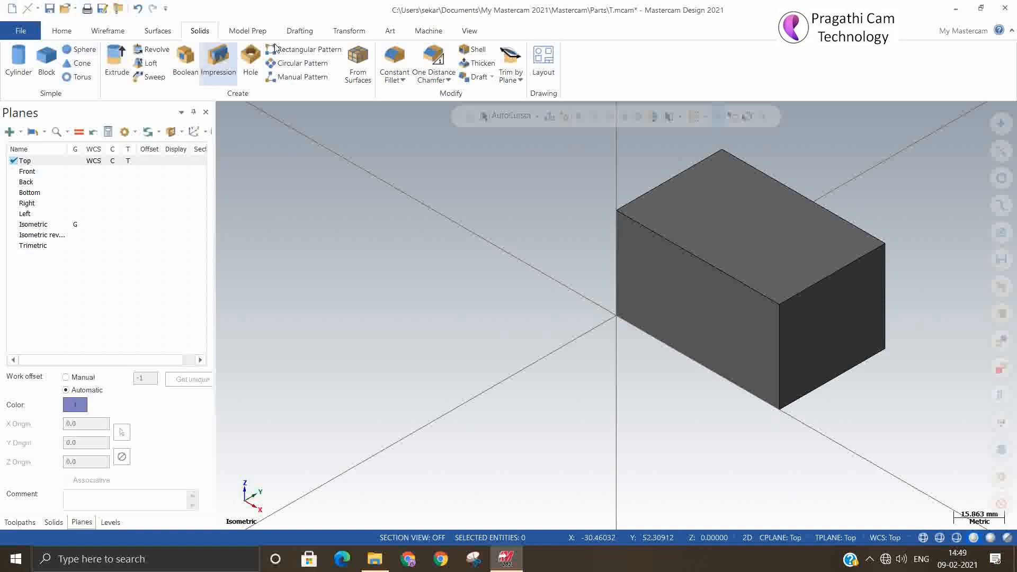
Step: Start Push-Pull with the Move type and push the block's long front face slightly inward
click(247, 32)
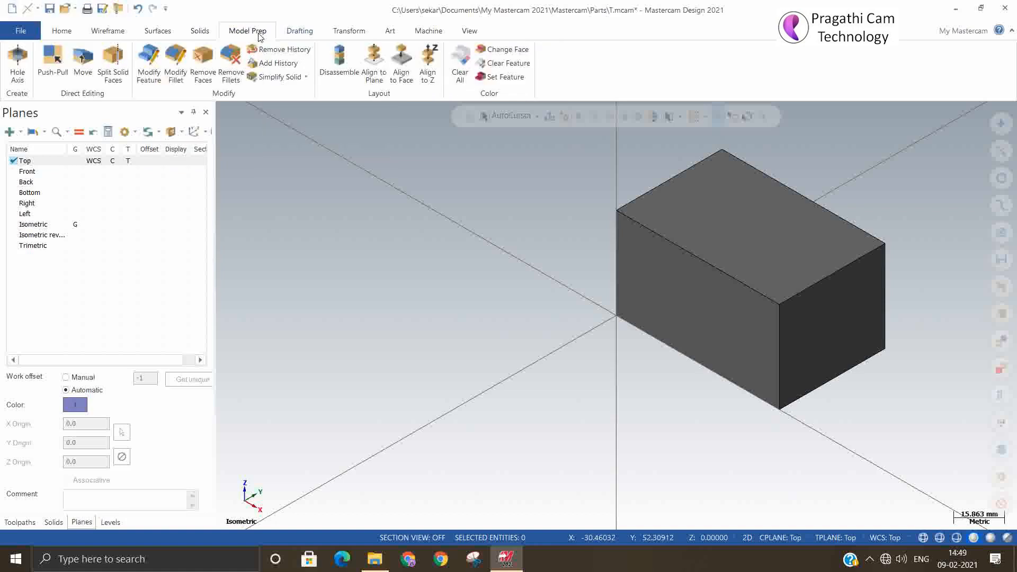
click(59, 61)
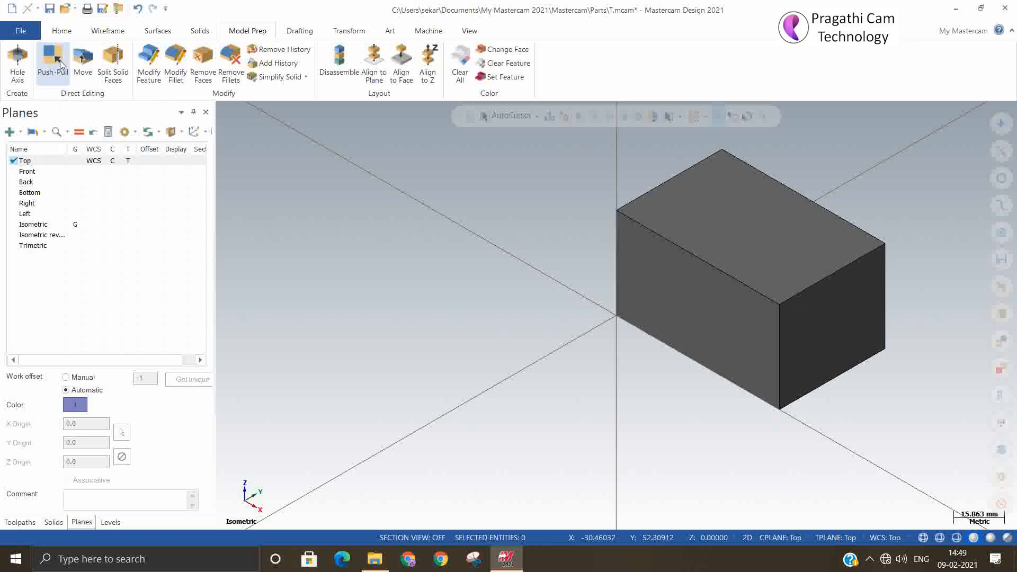
click(717, 321)
drag(702, 329, 726, 316)
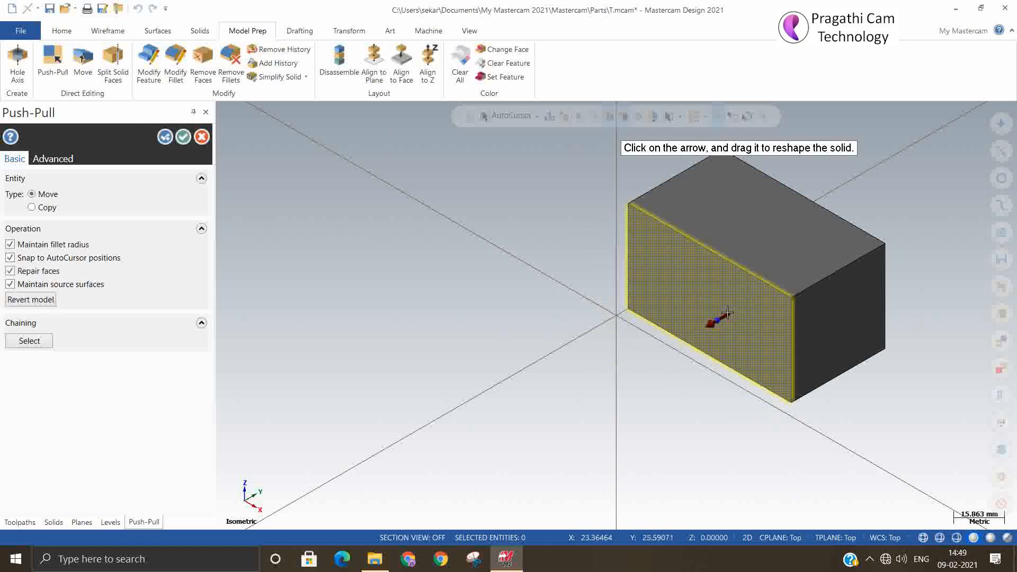
Step: Pull the block's right end face outward by 10 mm and finish Push-Pull
click(819, 338)
drag(823, 338, 893, 375)
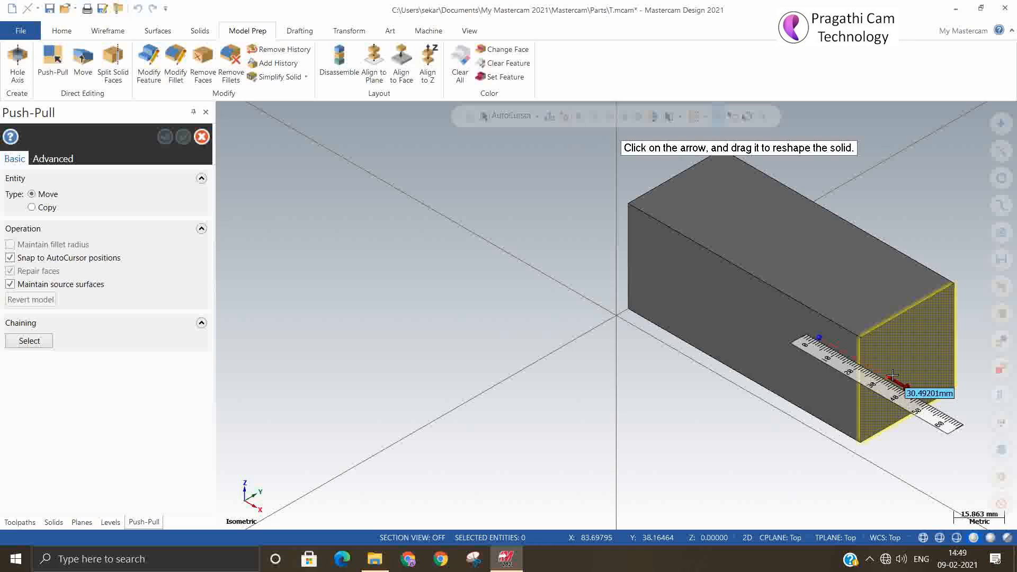
text(10)
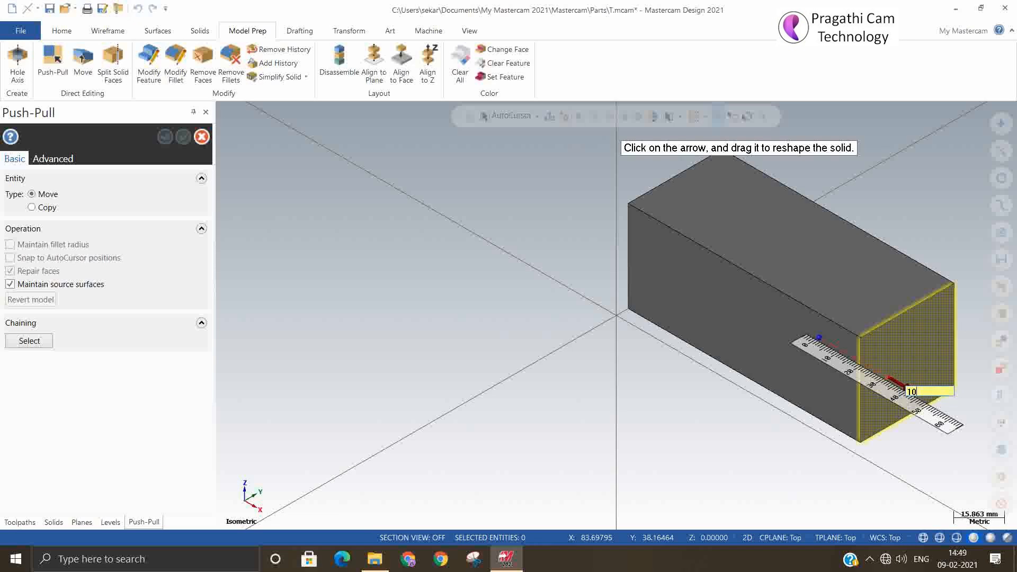
key(Return)
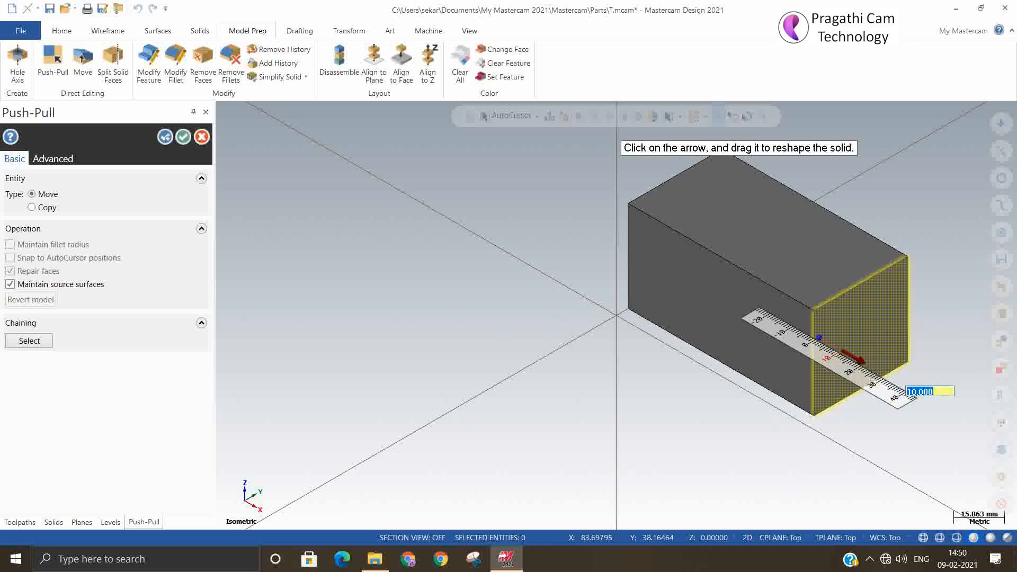
click(165, 137)
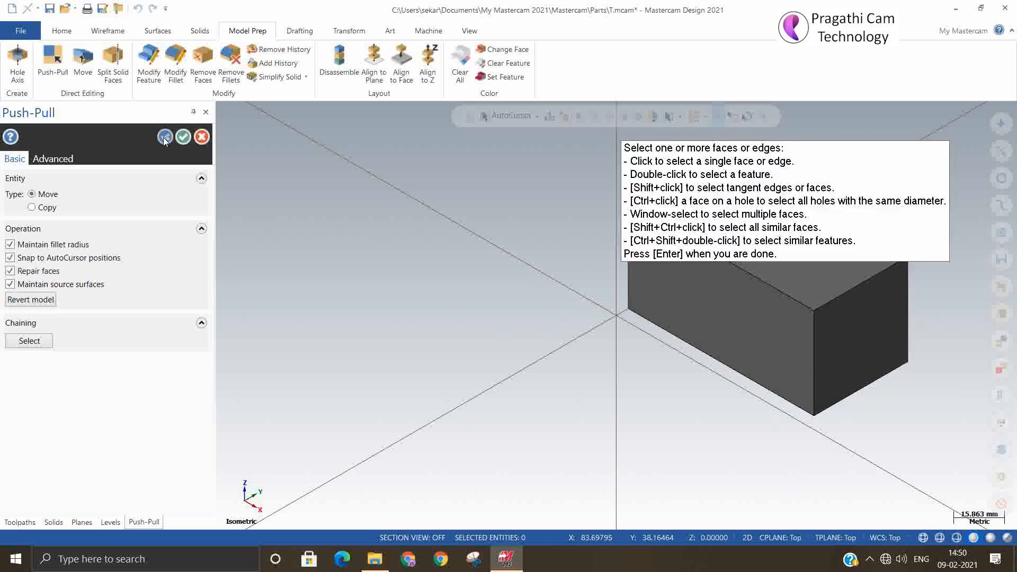
click(183, 138)
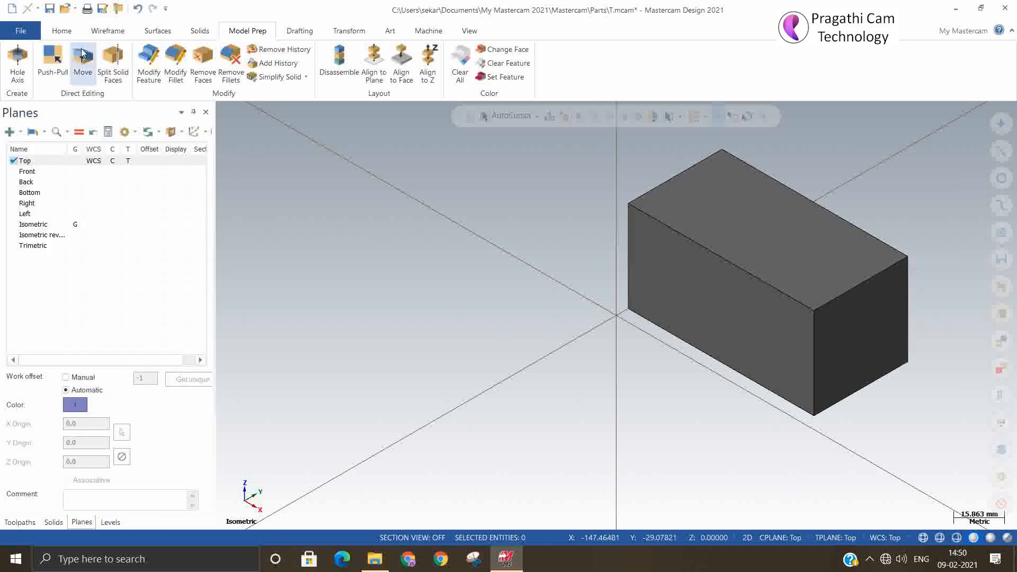
Step: Pull the block's long front face outward by 10 mm with Push-Pull
click(53, 59)
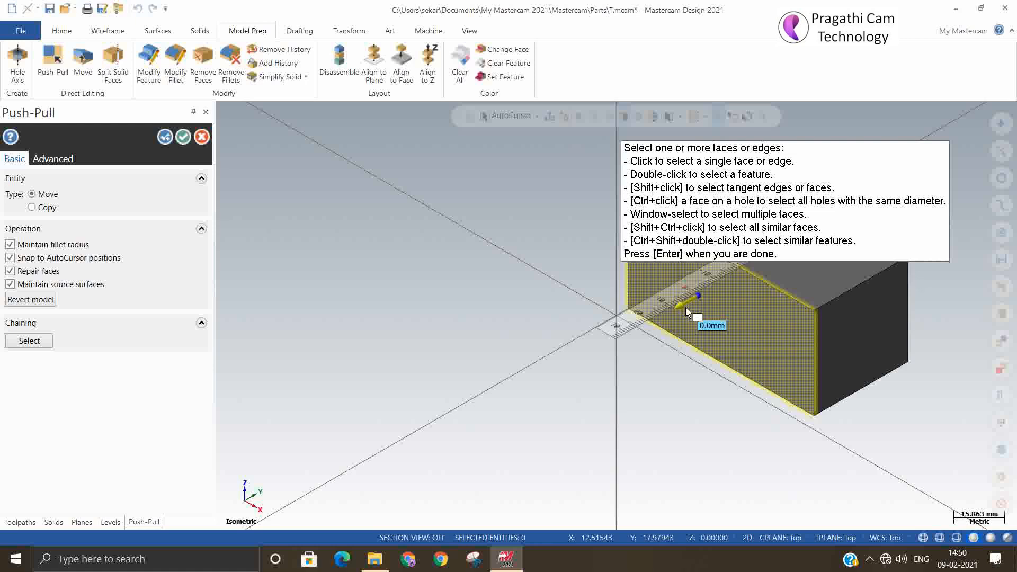
click(687, 307)
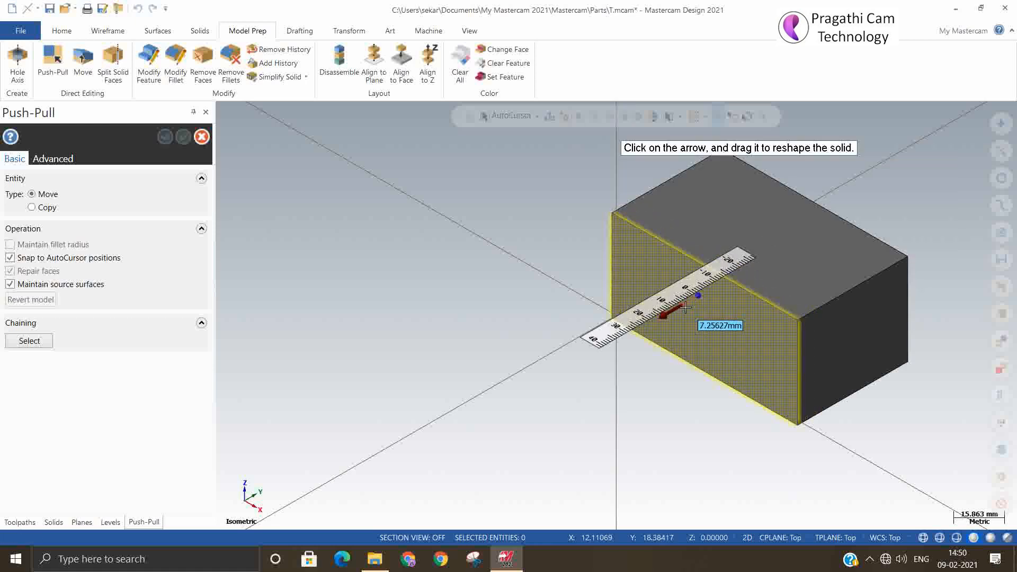
text(10)
key(Return)
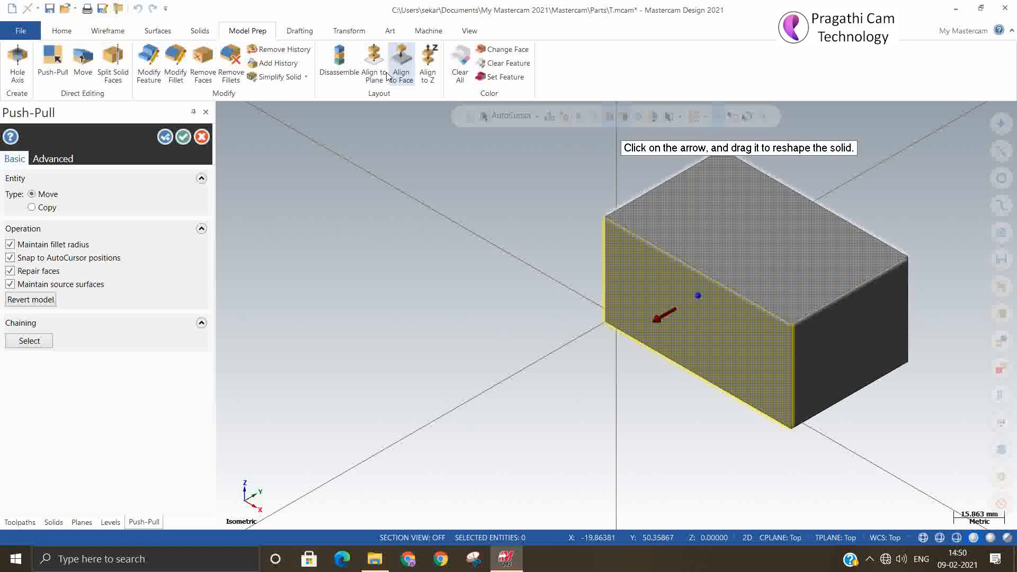
click(187, 142)
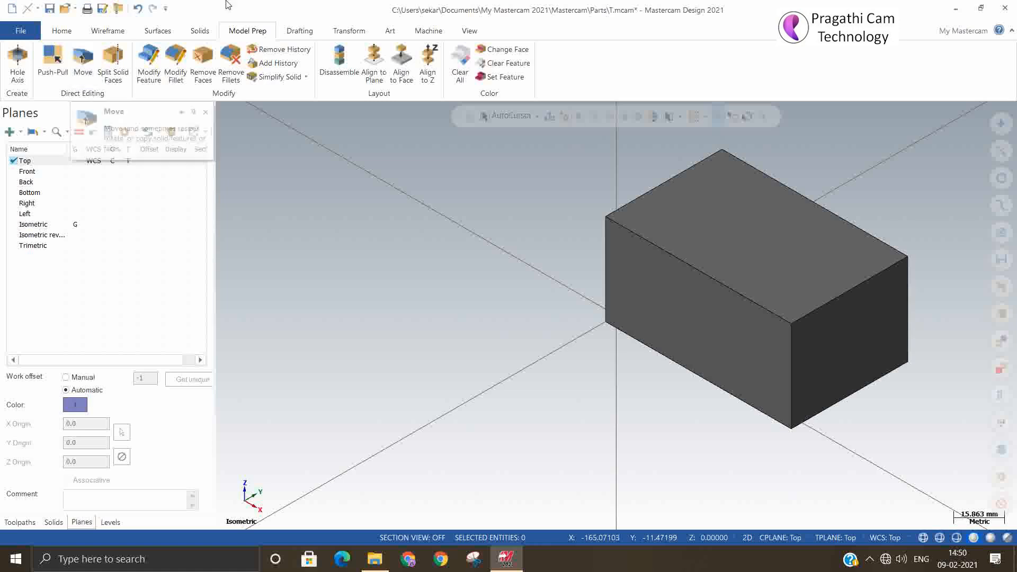
Step: Start the Move command on the block's top face and relocate its gnomon to the midpoint of the front upper edge
click(88, 66)
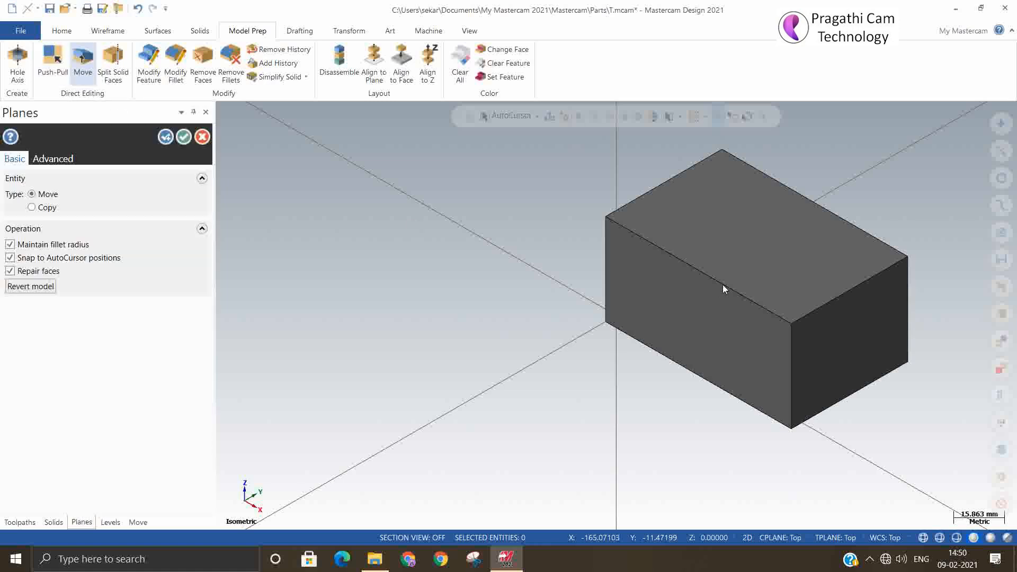
scroll(626, 389, down, 2)
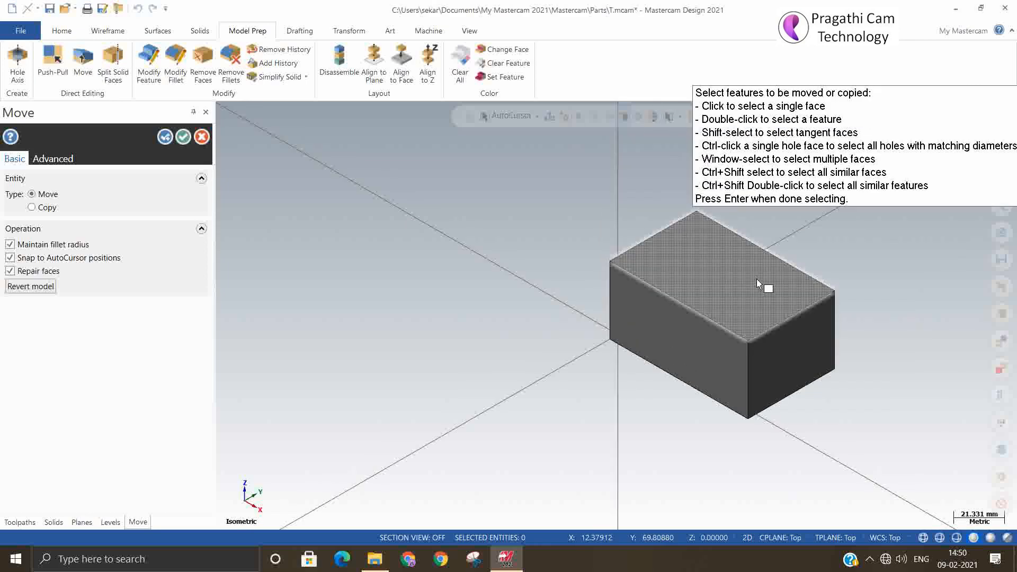
click(724, 279)
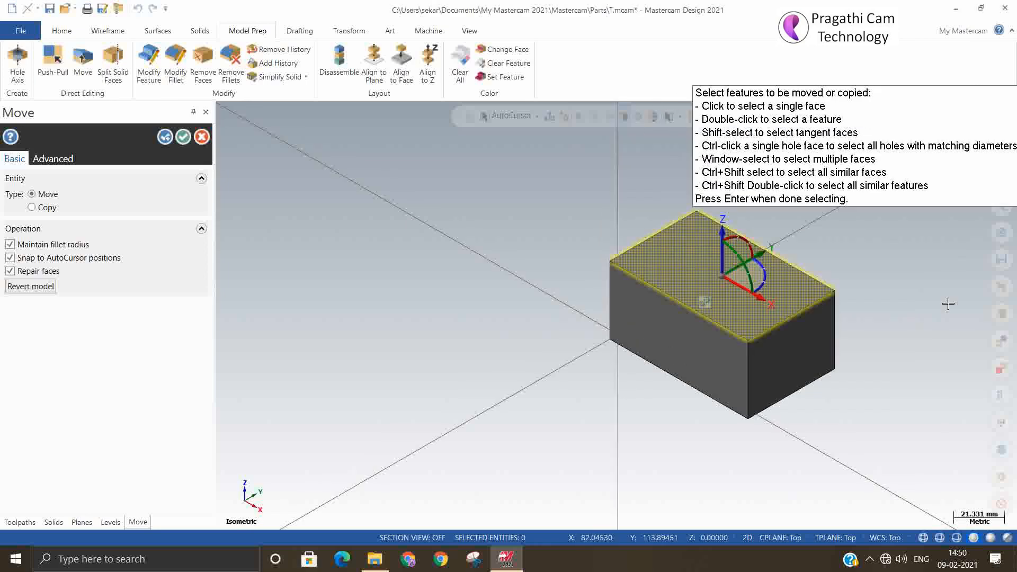
click(726, 275)
drag(726, 275, 684, 304)
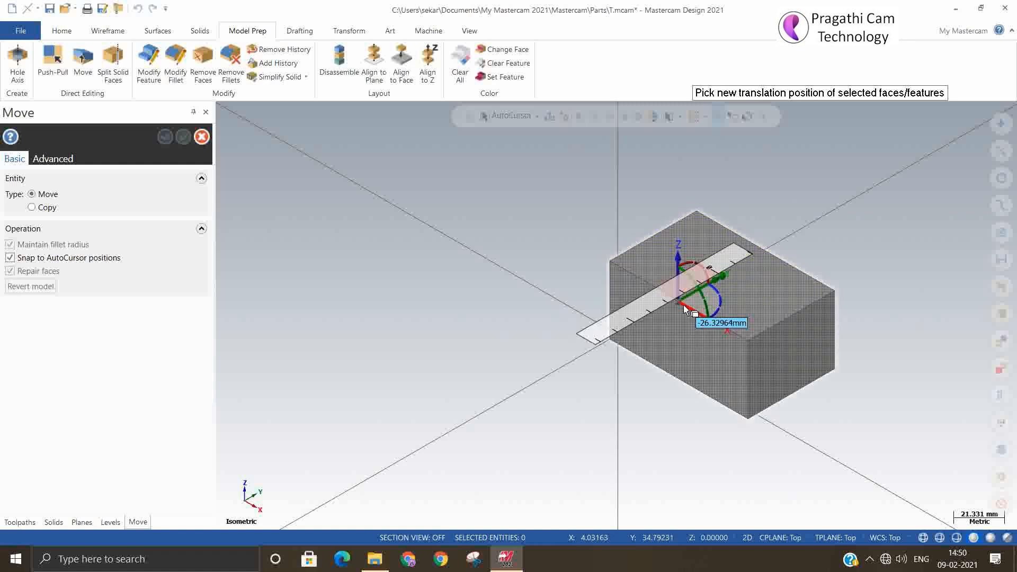
click(683, 305)
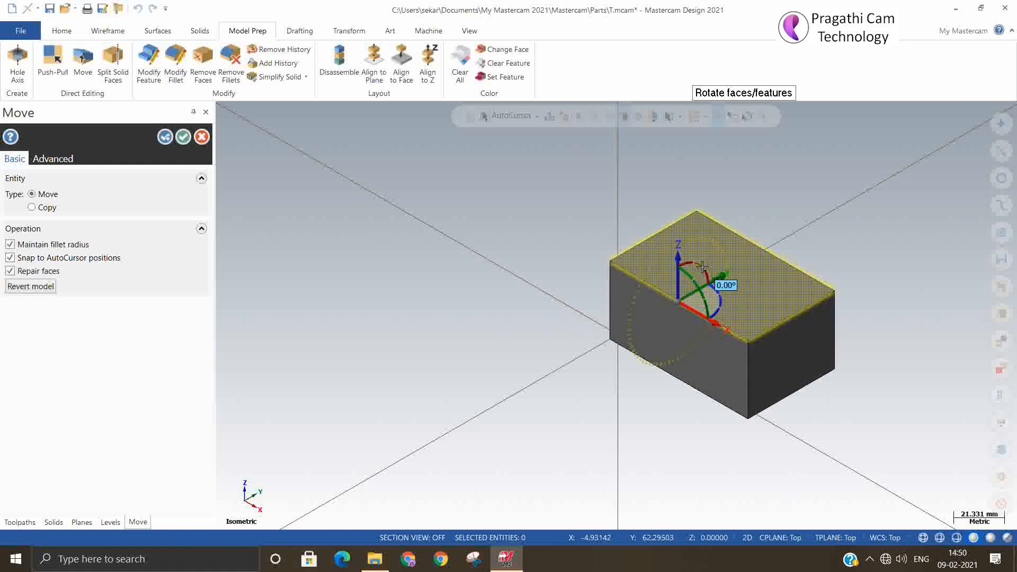
Step: Rotate the top face 10° about the front upper edge so it slopes upward to the back, and inspect the block
scroll(702, 267, up, 5)
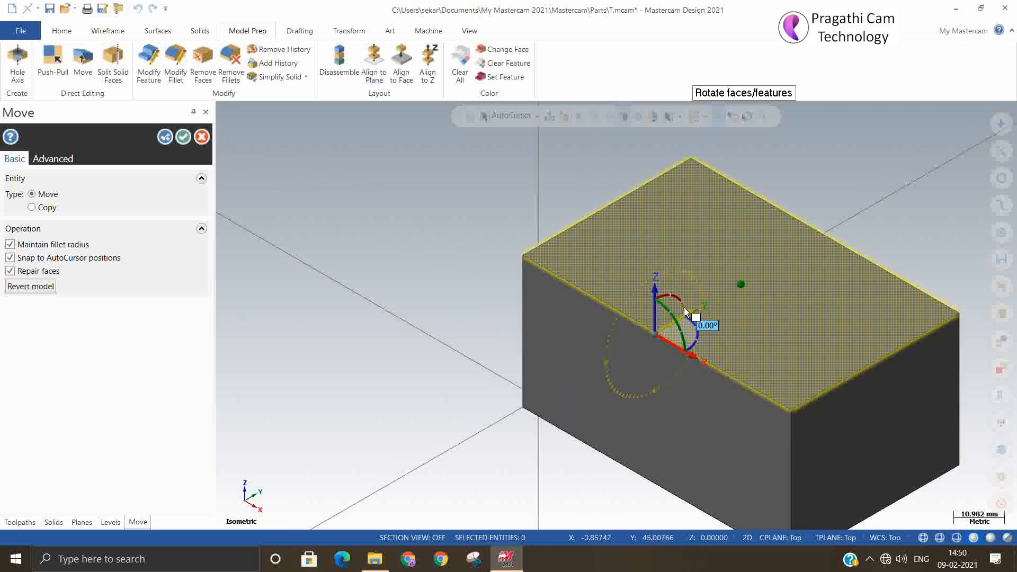
click(685, 308)
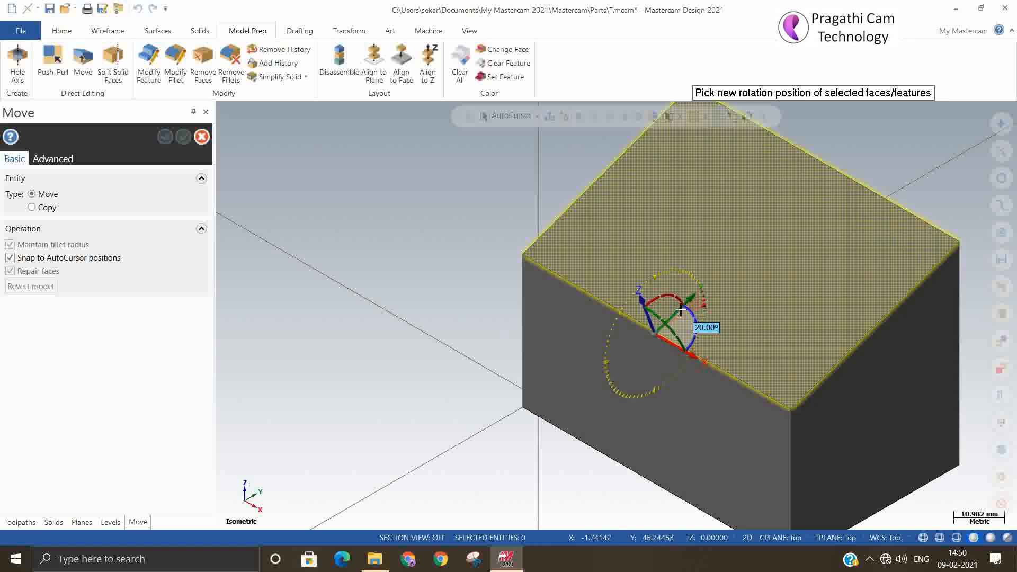
text(10)
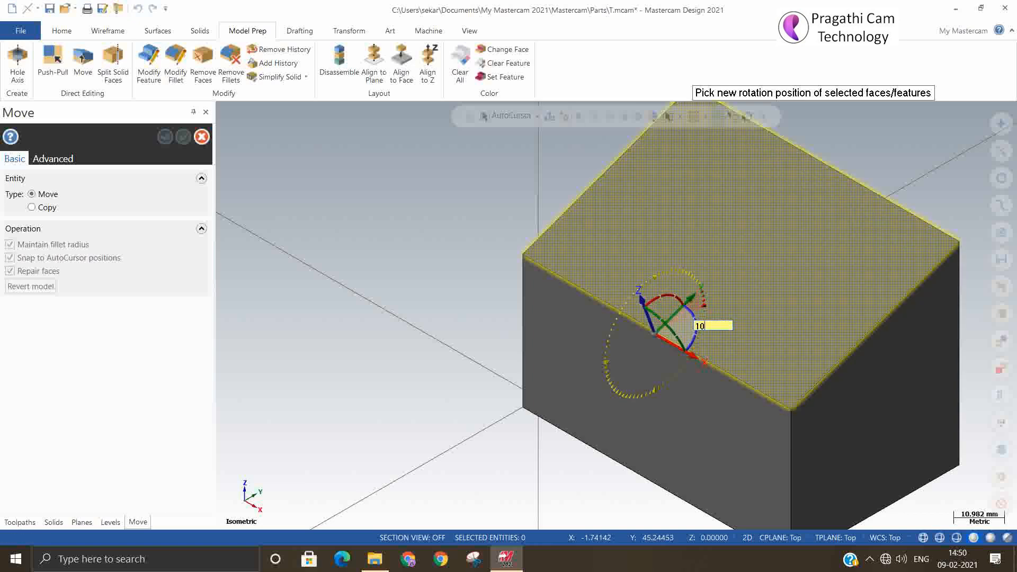
key(Return)
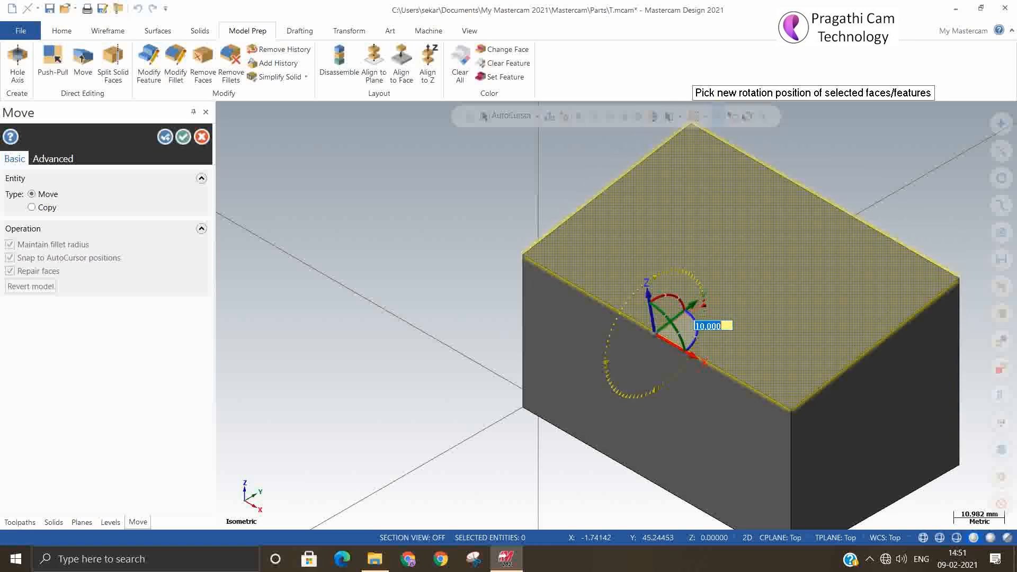
click(183, 138)
scroll(386, 221, down, 3)
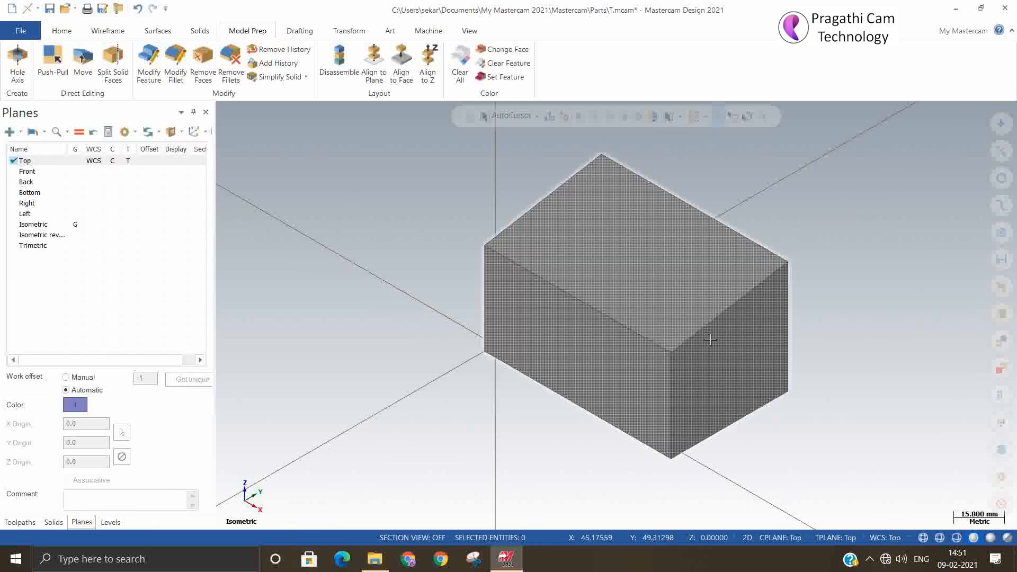
middle_drag(711, 340, 689, 331)
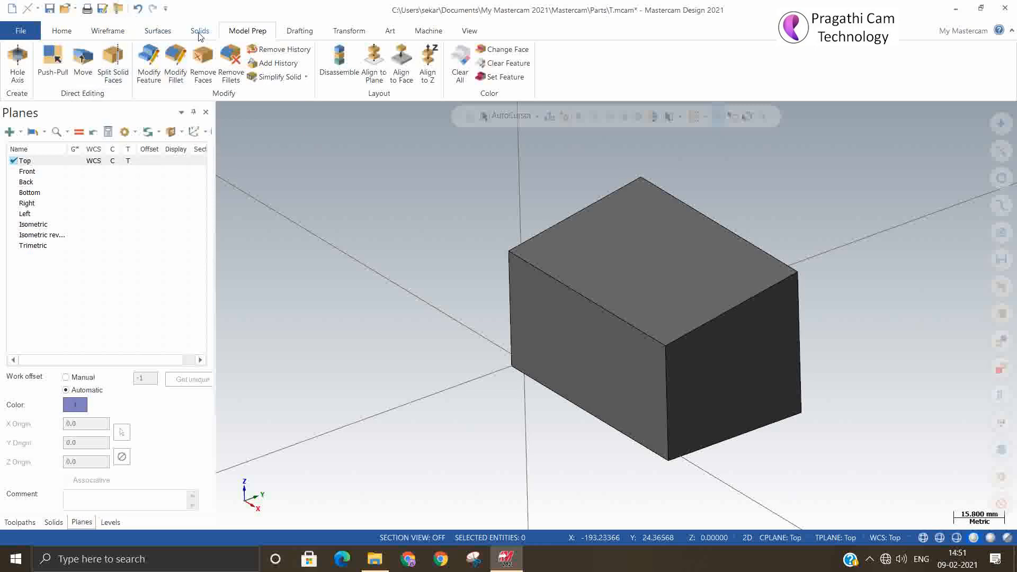
Step: Start the Move command on the block's right end face and translate the face slightly outward along the gnomon's Z axis
click(290, 32)
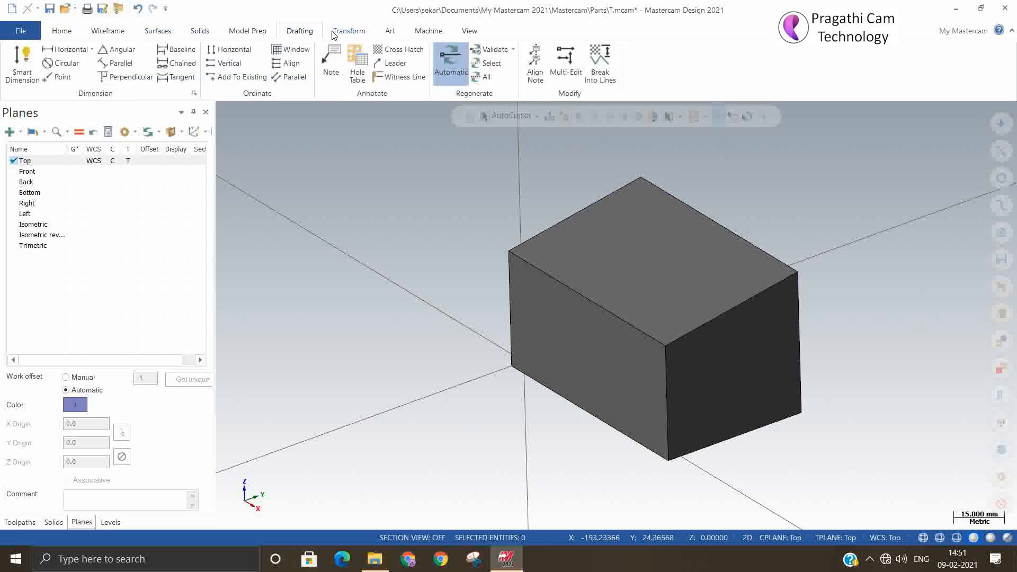
click(248, 31)
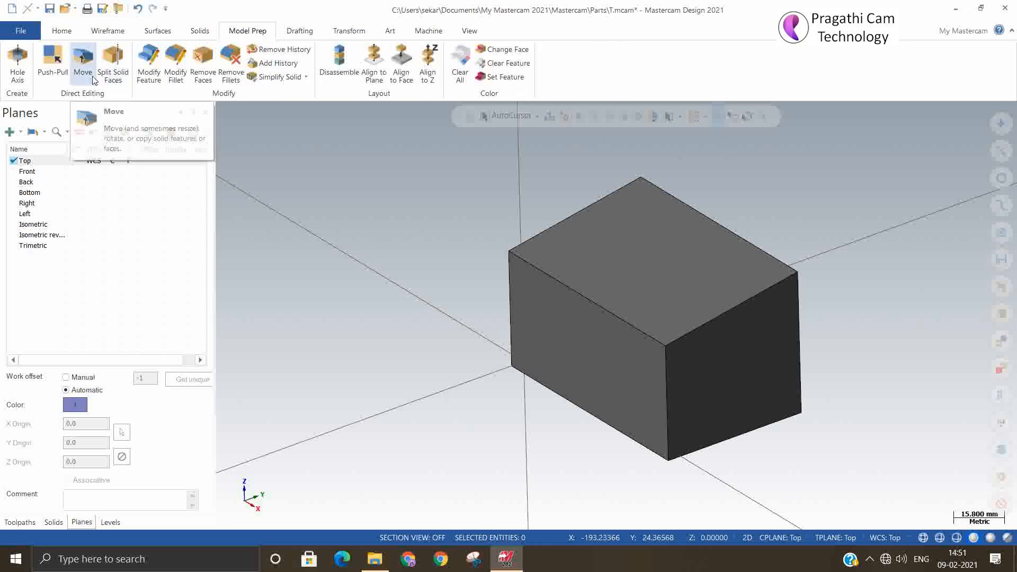
click(83, 64)
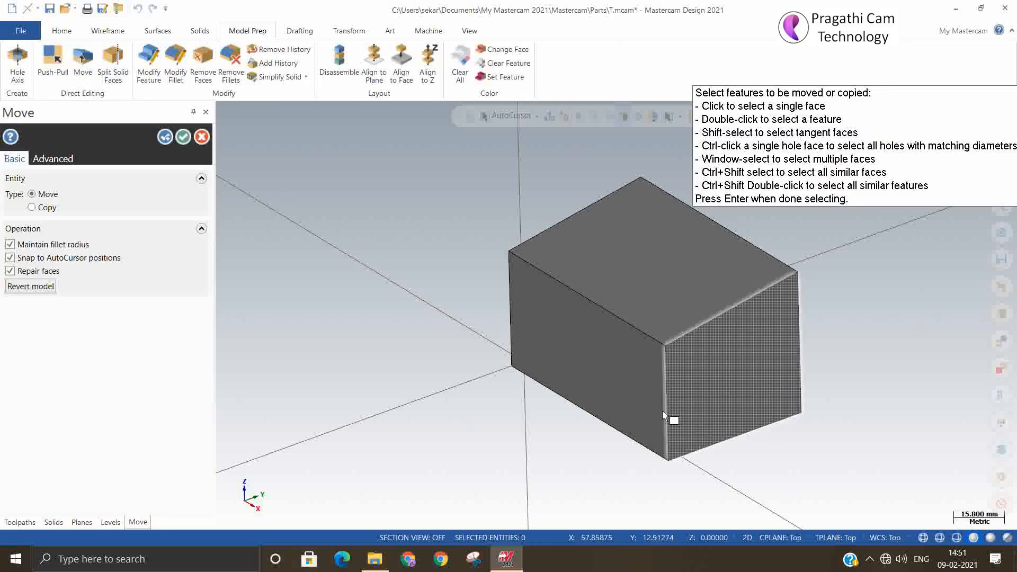
click(721, 320)
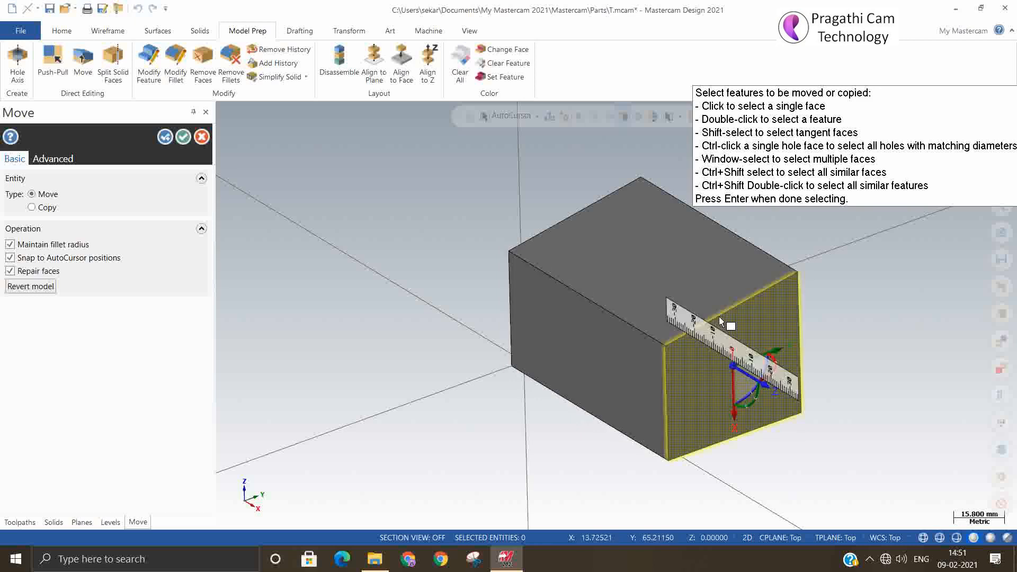
click(751, 385)
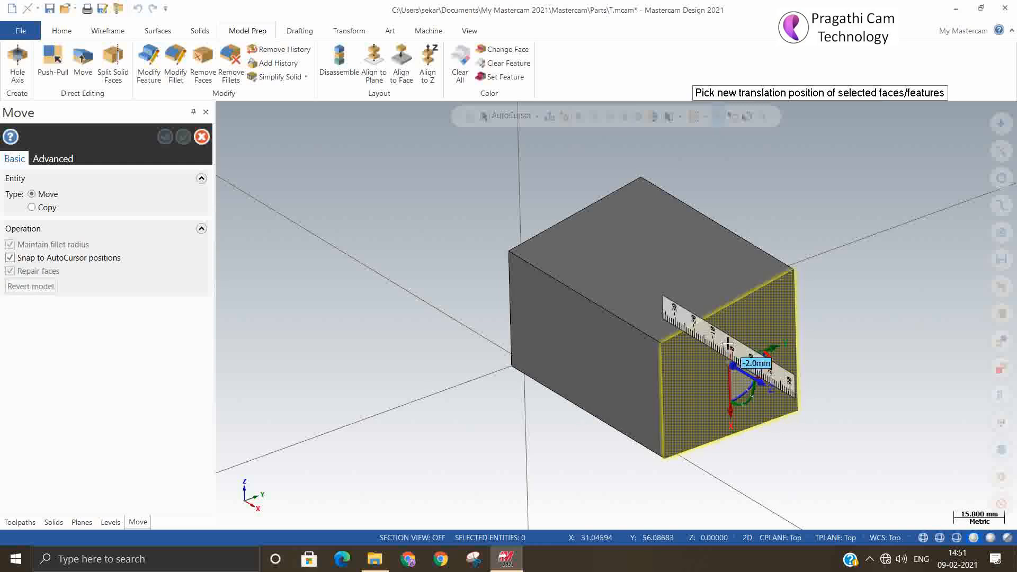
click(750, 372)
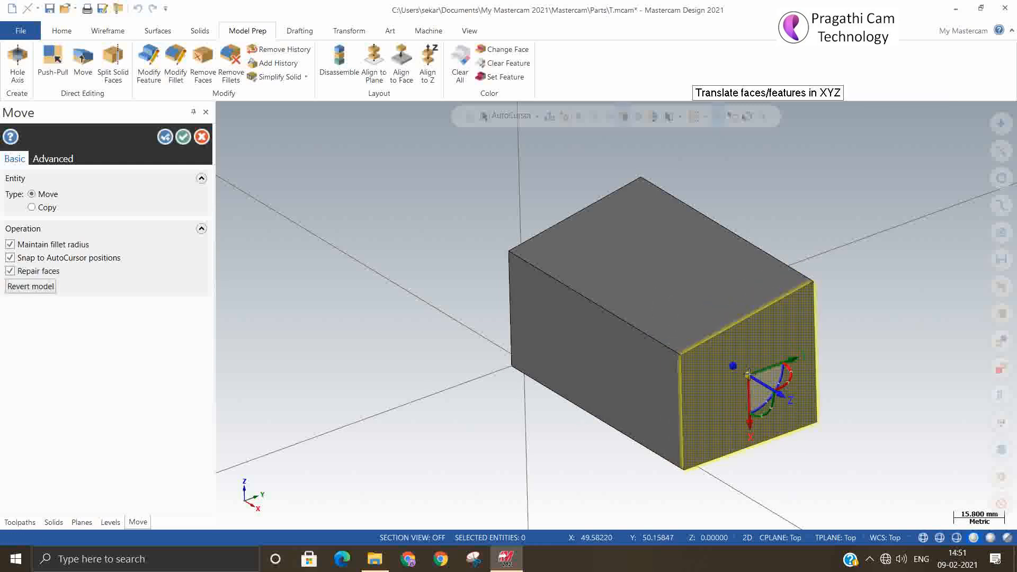
Step: Translate the selected end face freely by the gnomon's origin, shifting the face inward and placing the gnomon in empty space beyond the block
click(746, 382)
click(748, 376)
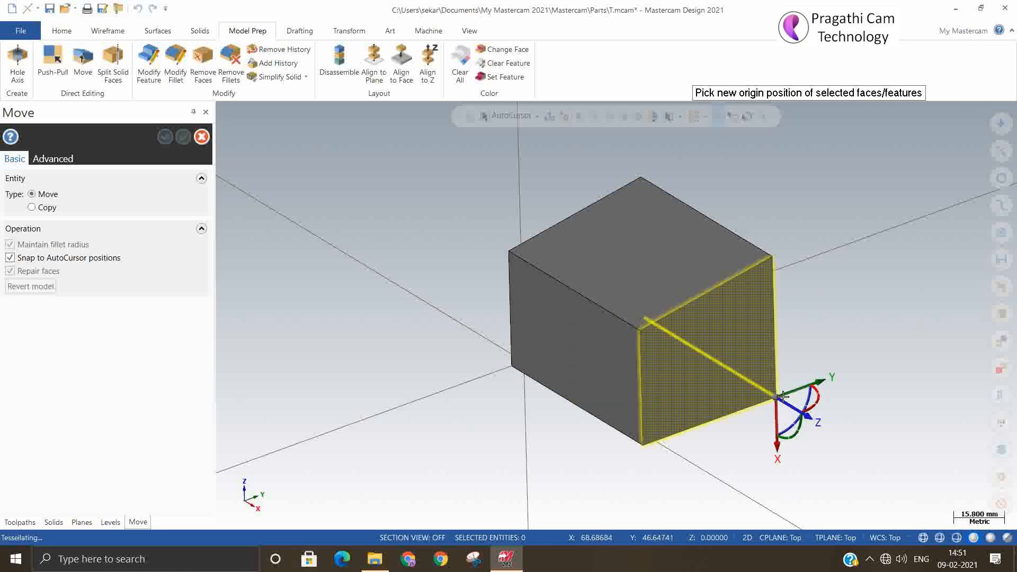
click(876, 370)
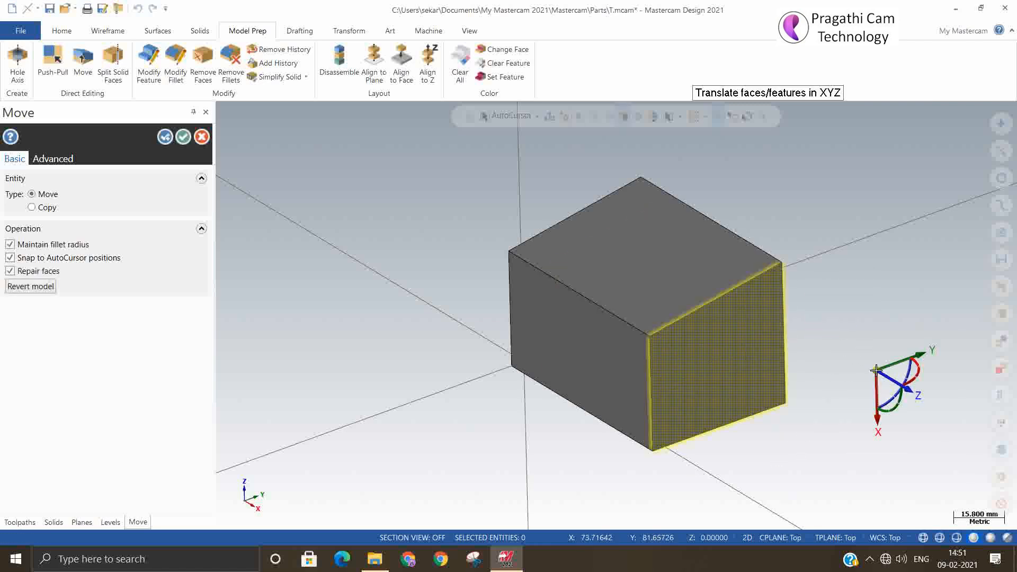
Step: Use Move to shift the block's slanted end face outward, and translate it upward along the gnomon's X axis
click(190, 136)
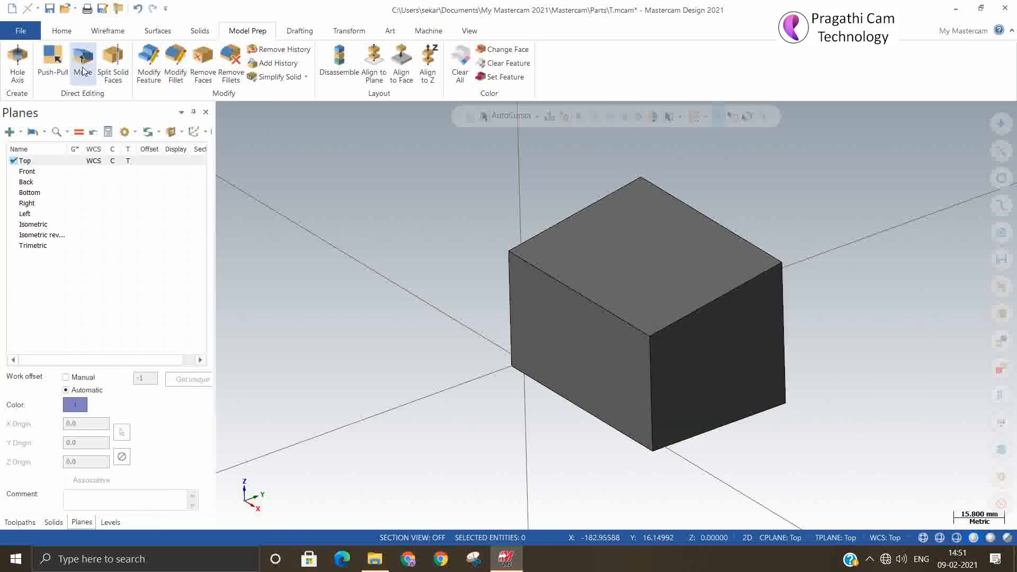
click(82, 71)
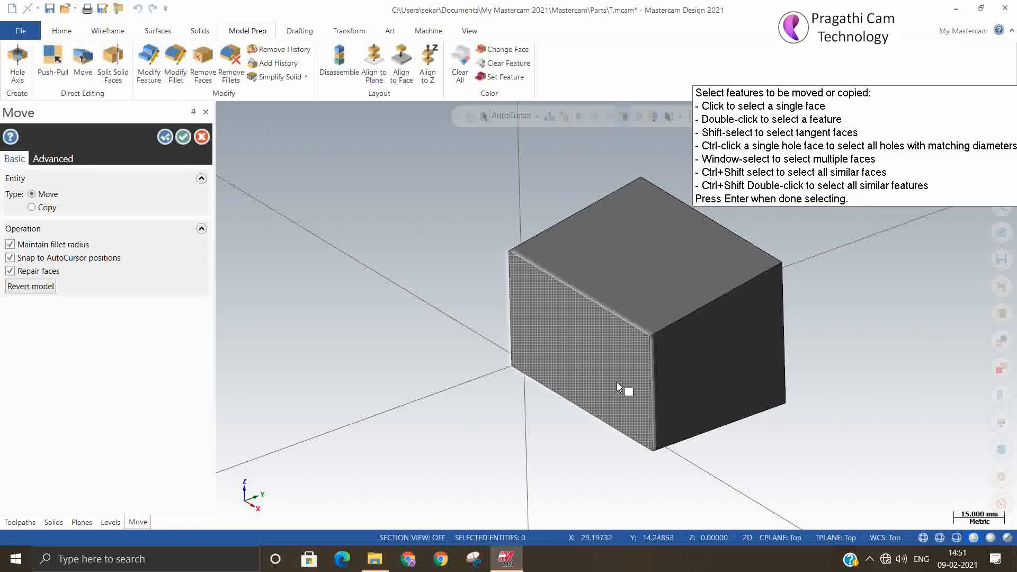
click(704, 366)
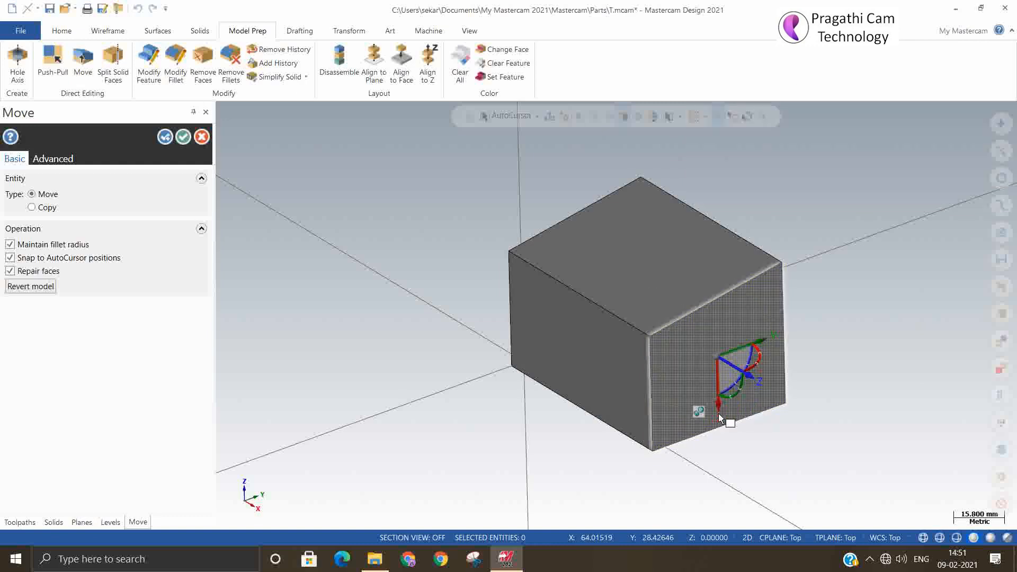
click(717, 358)
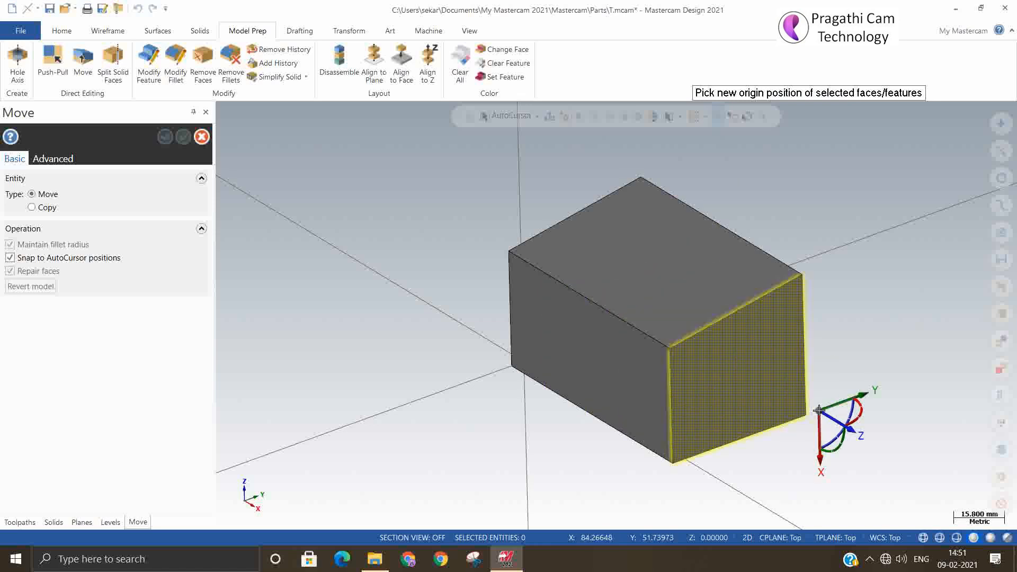
click(844, 400)
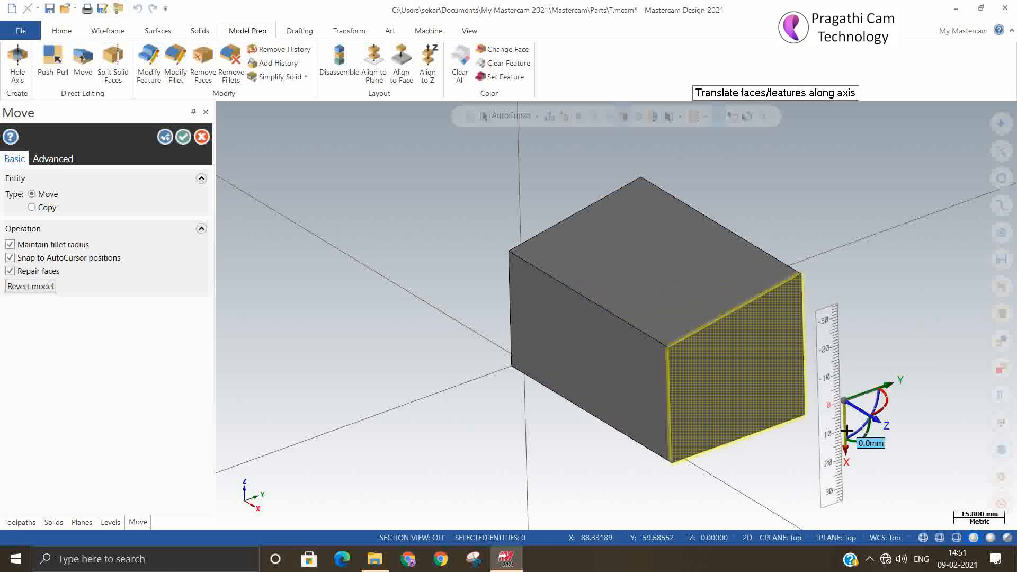
click(847, 426)
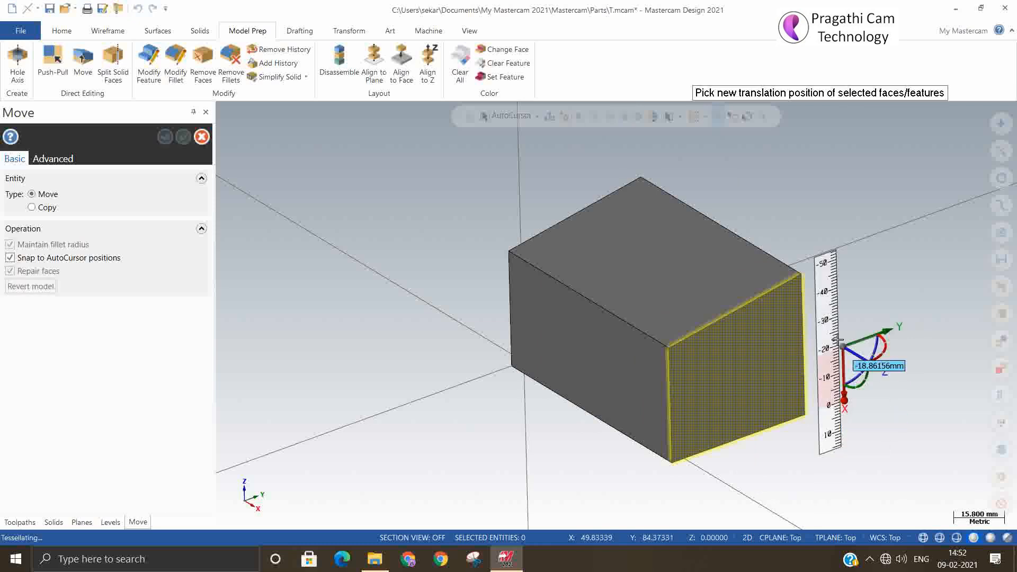
click(769, 292)
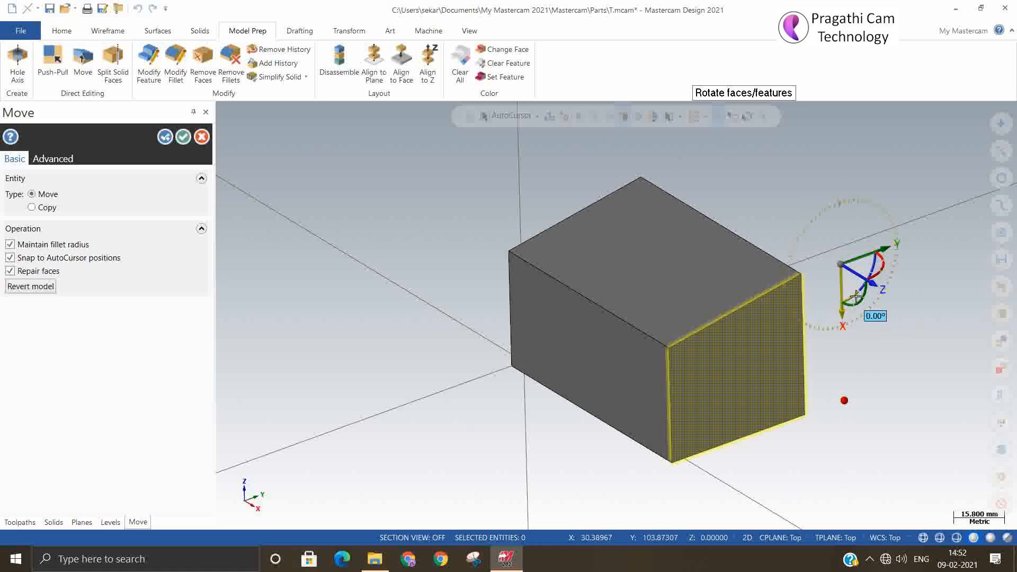
Step: Rotate the selected end face about the gnomon's X axis so it slants more steeply, beyond -25°, and accept the move
click(881, 259)
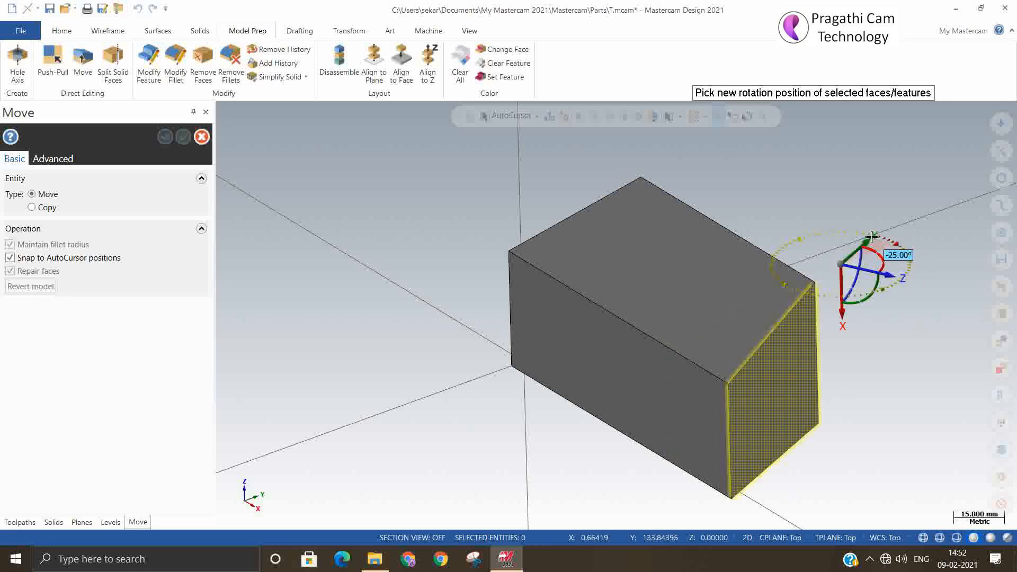
click(859, 238)
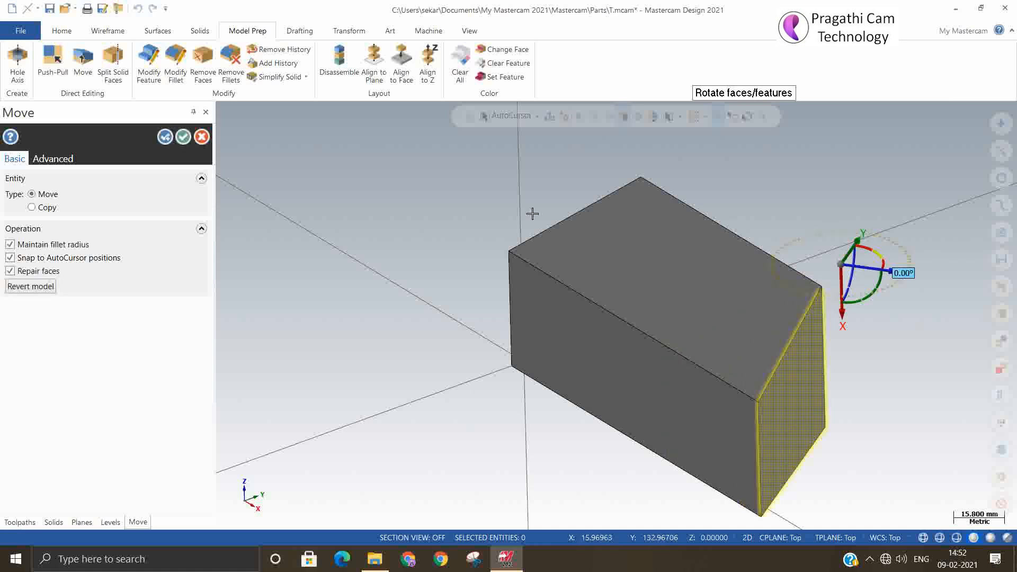
click(183, 137)
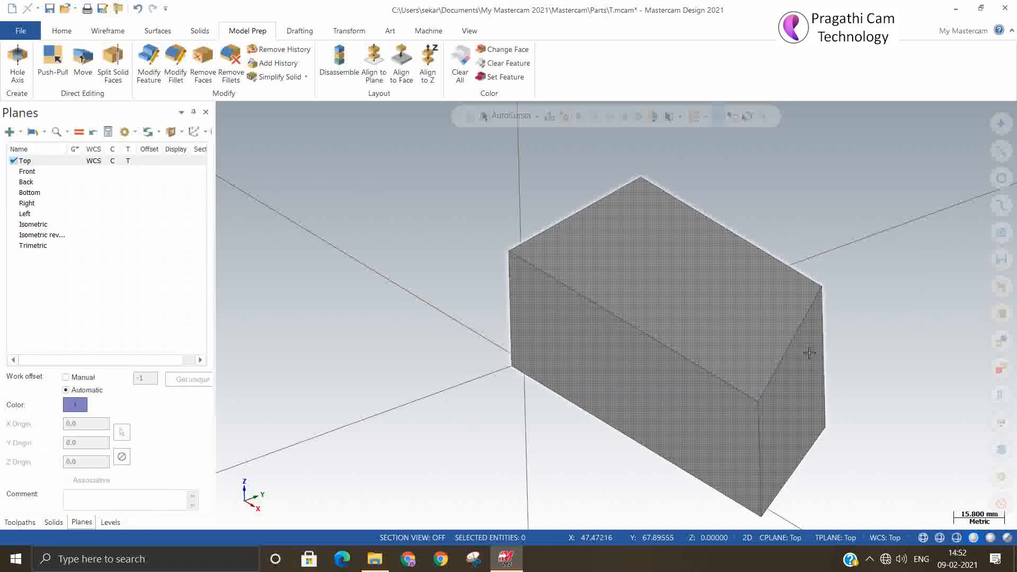
mouse_move(810, 353)
middle_down()
mouse_move(738, 388)
mouse_move(626, 341)
mouse_move(543, 277)
mouse_move(504, 300)
middle_up()
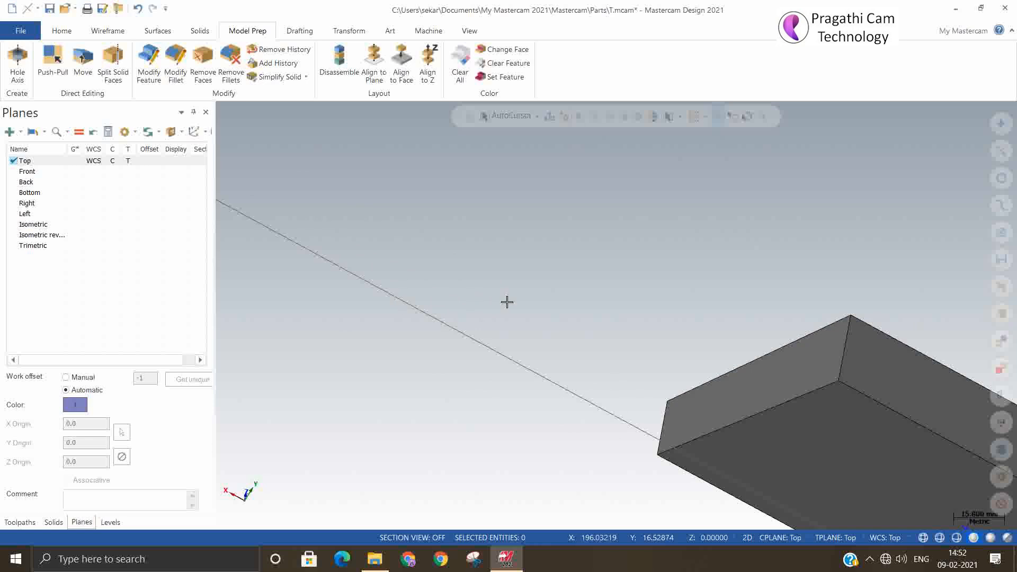
right_click(488, 298)
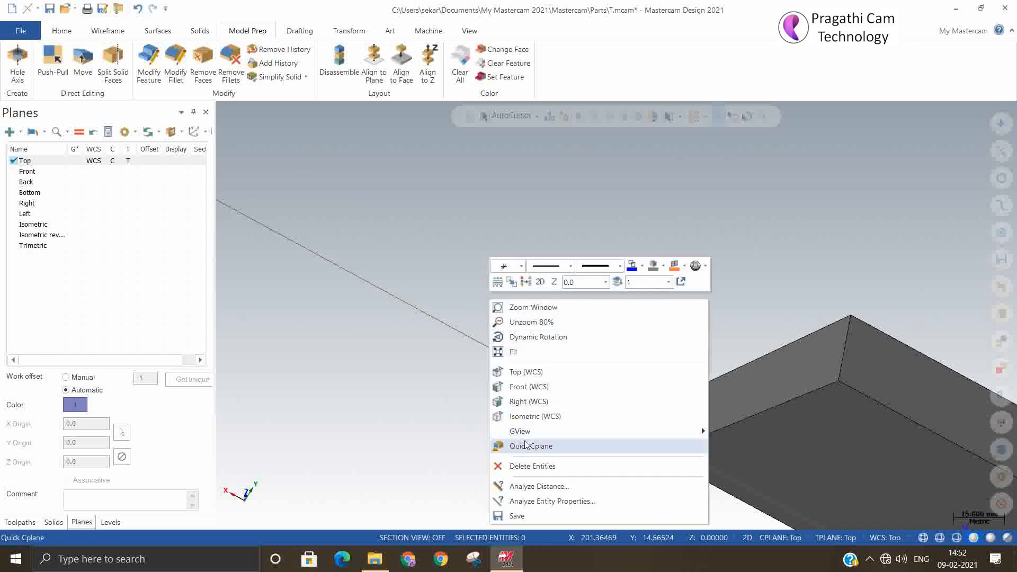
click(536, 416)
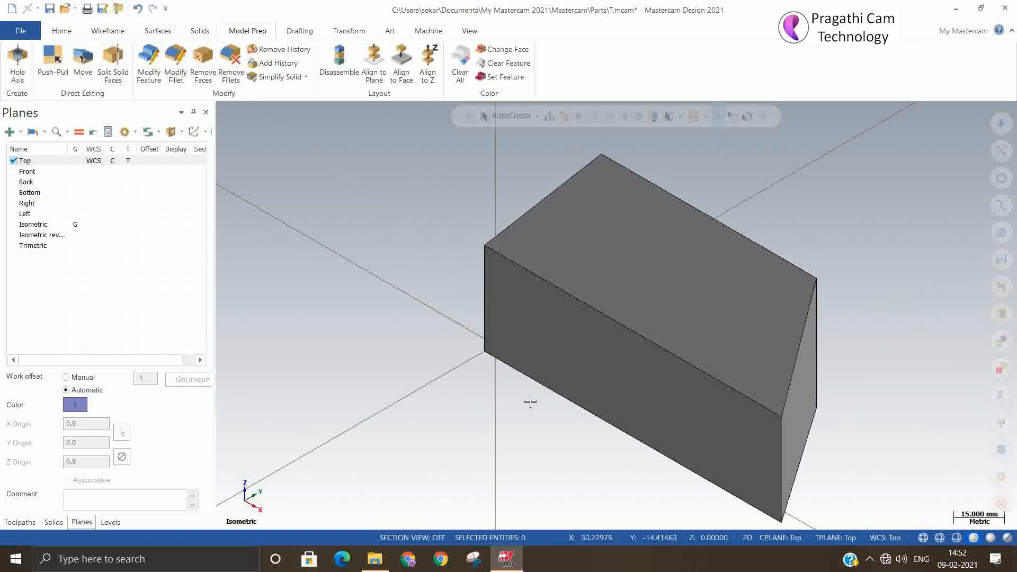
Step: Split the block's long front face vertically with a V flowline, about two-fifths of its length from the square end
click(114, 63)
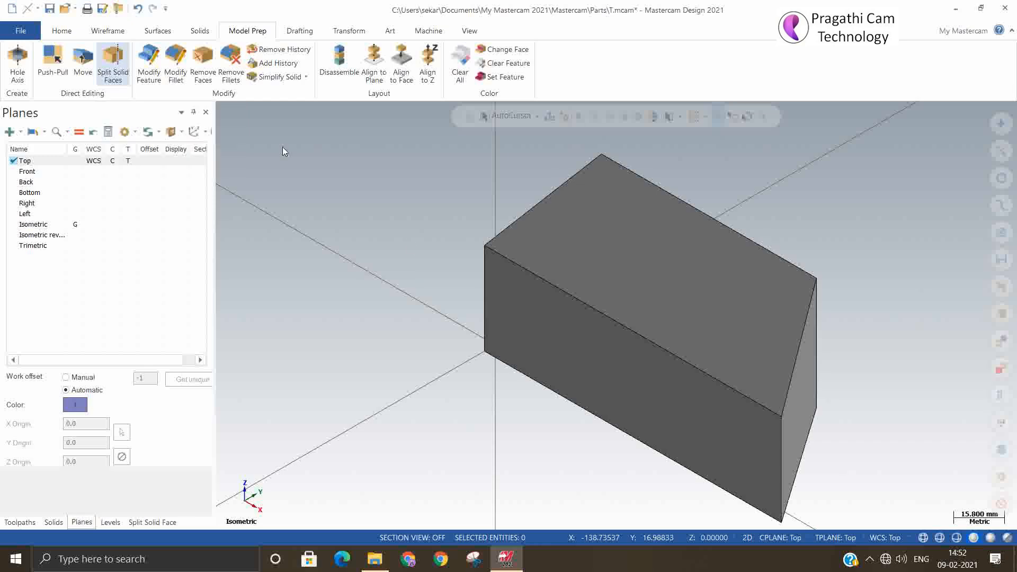
click(606, 349)
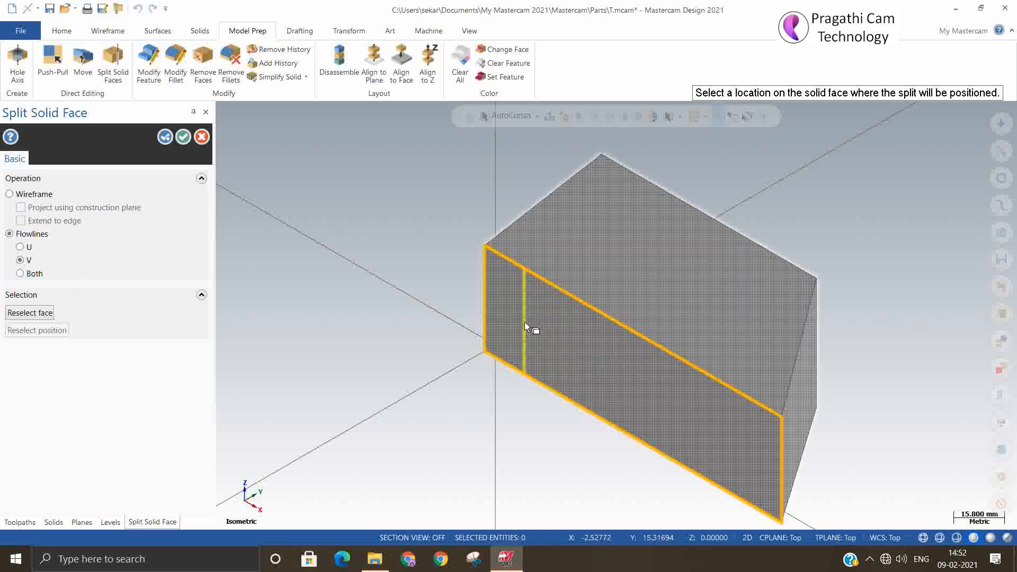
click(596, 368)
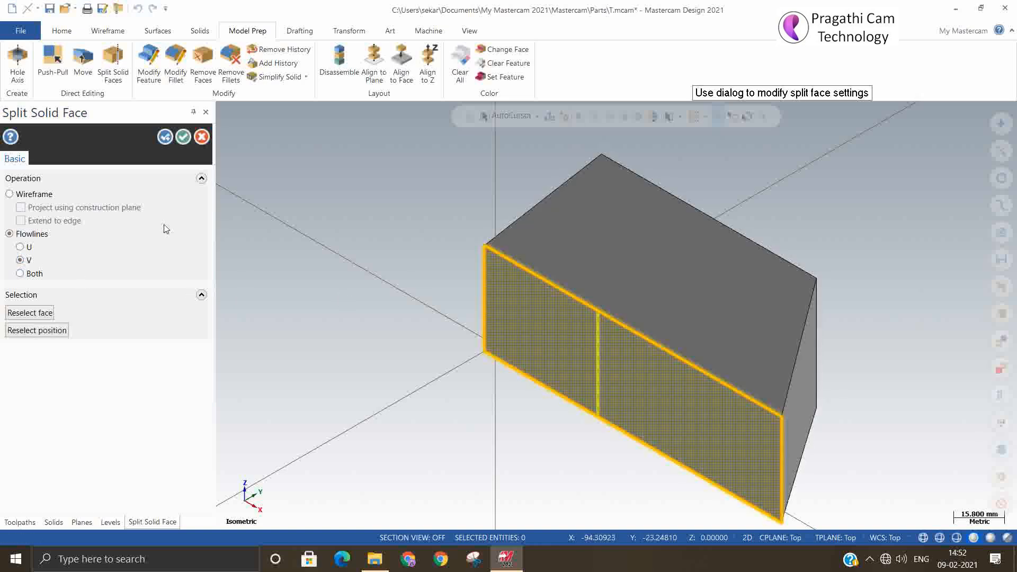
click(164, 140)
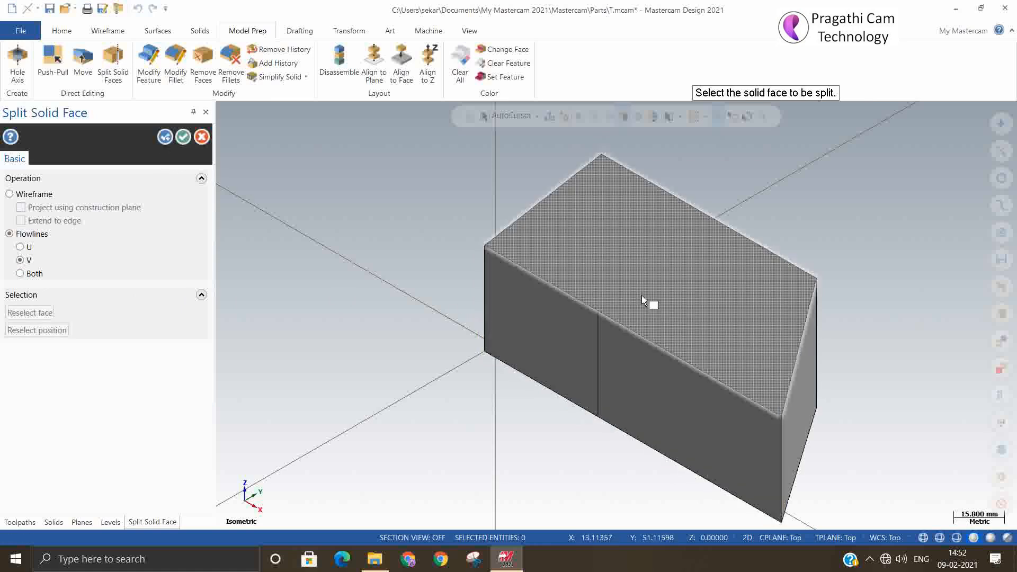
click(183, 137)
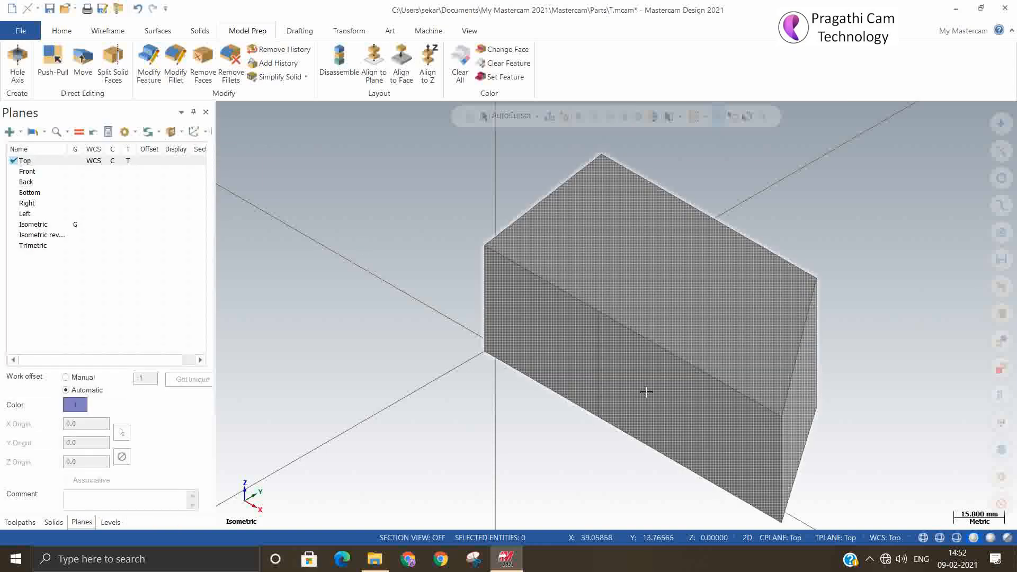
click(663, 400)
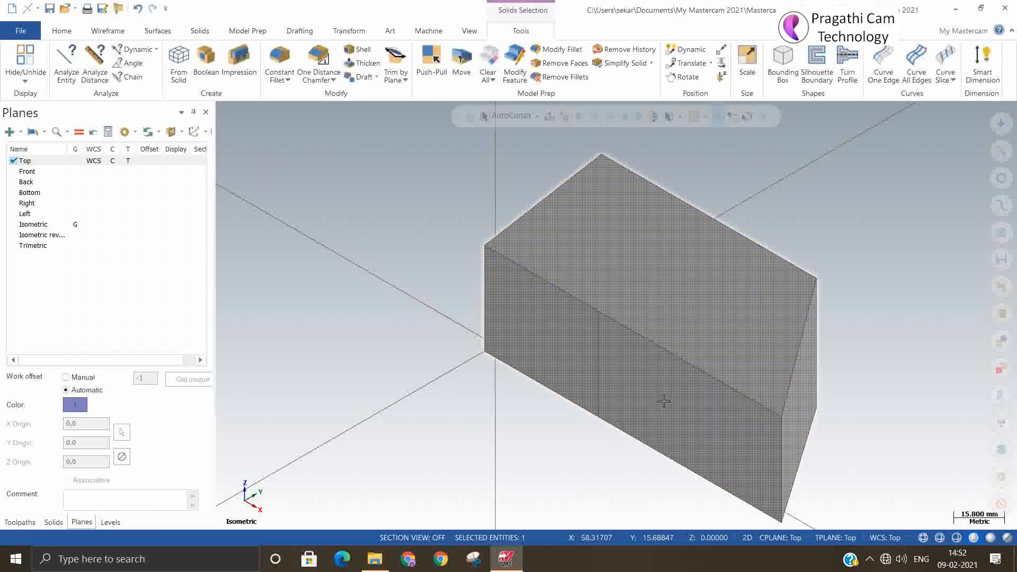
click(539, 322)
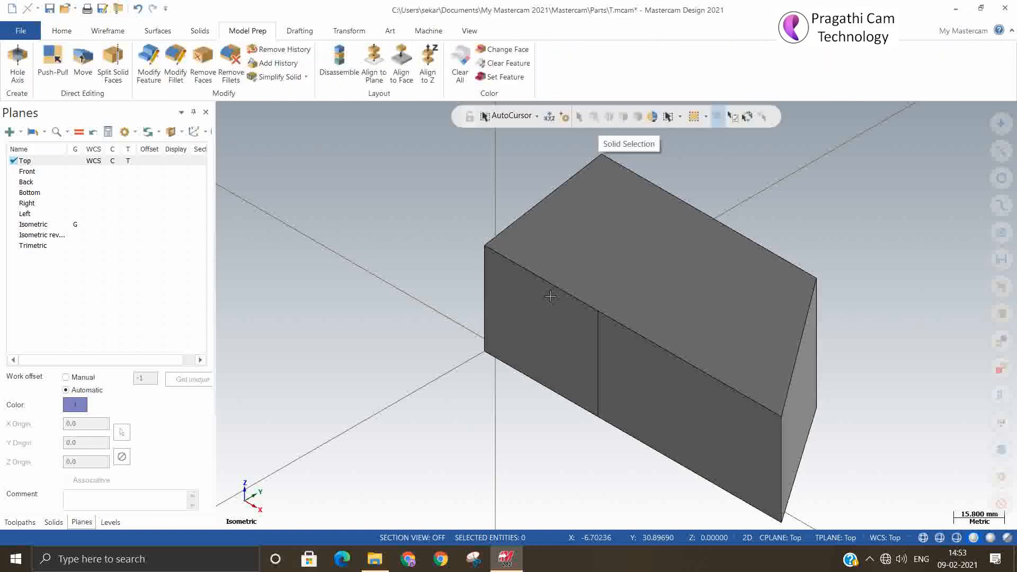
click(554, 273)
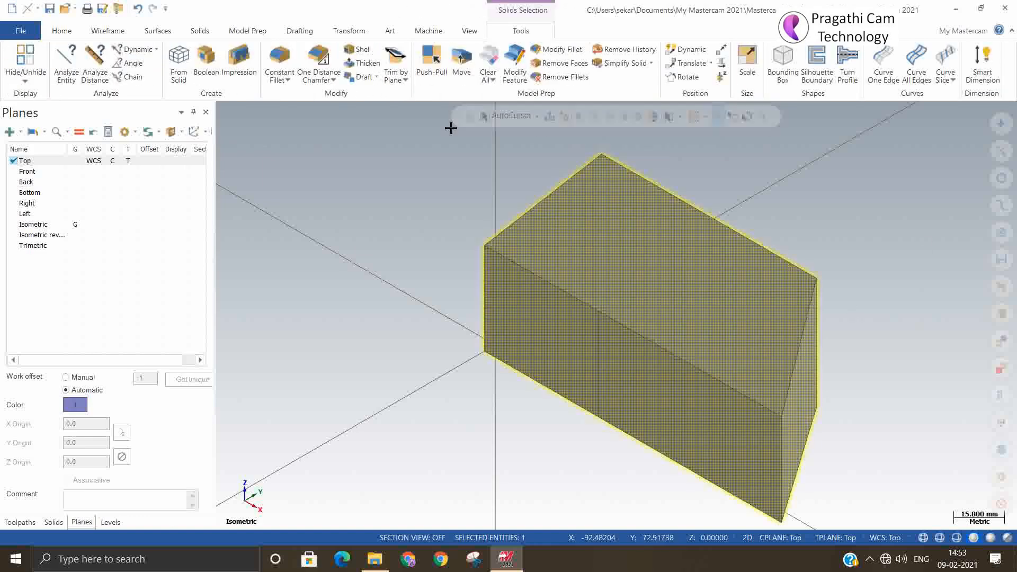
key(Escape)
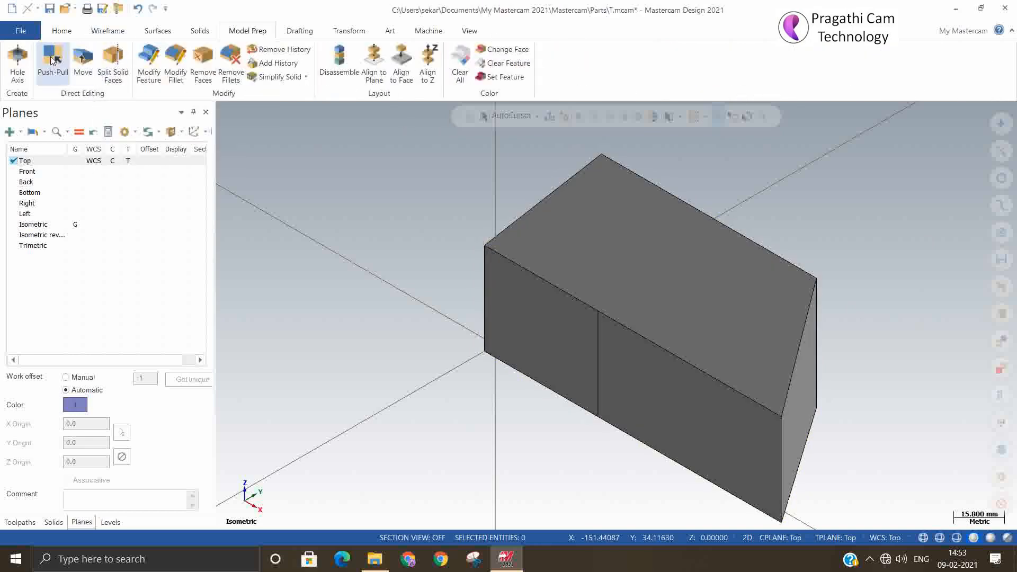
Step: Start a center-point circle on the Front construction plane, with the construction depth taken from the block's lower front corner
click(199, 35)
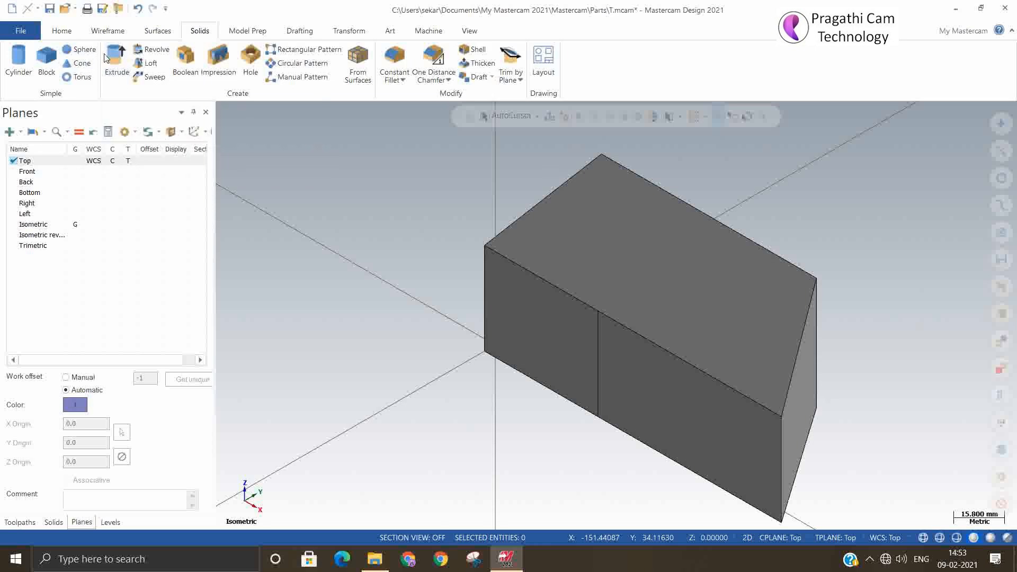
click(115, 33)
click(204, 57)
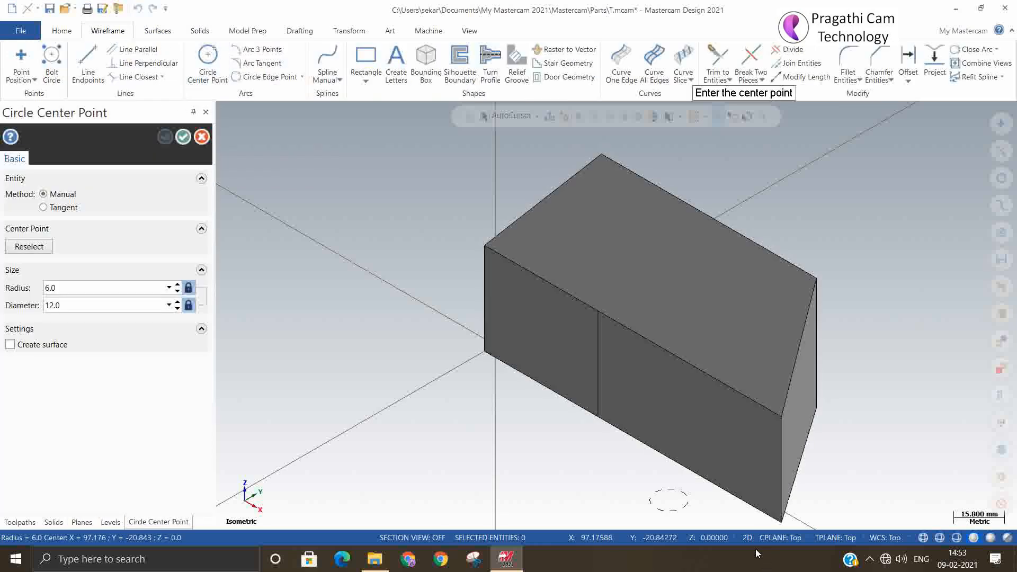
right_click(758, 529)
click(799, 432)
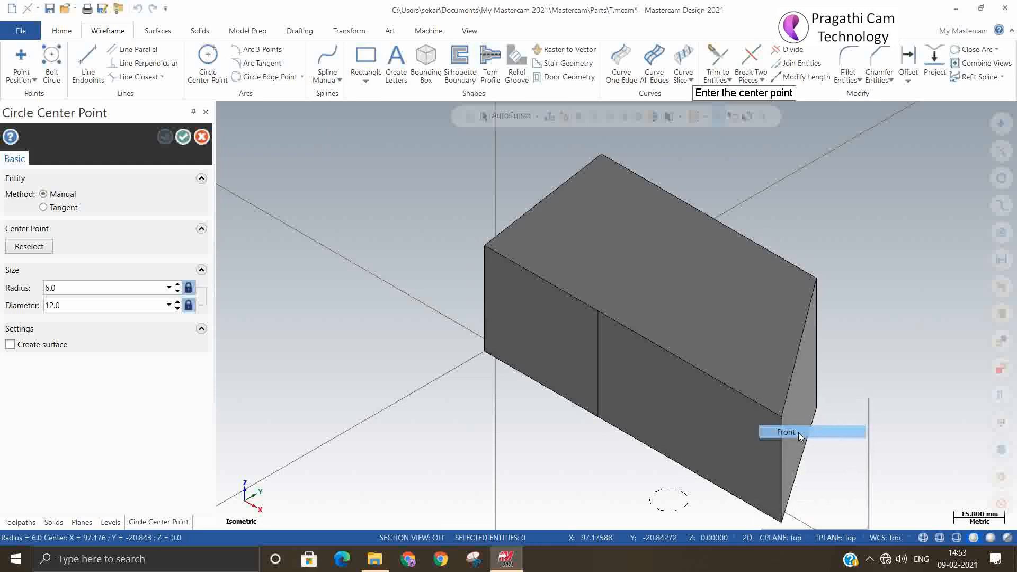
click(540, 332)
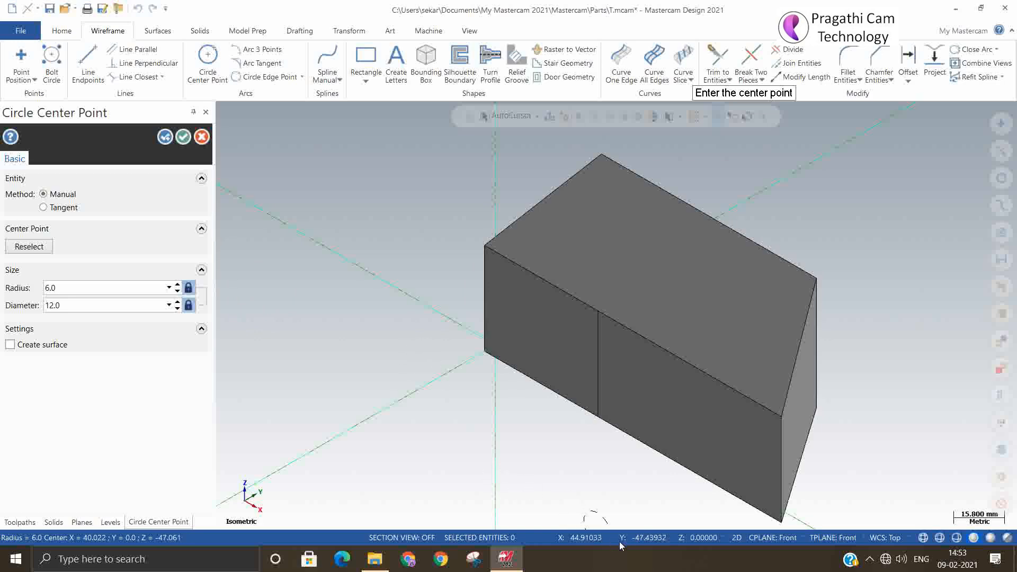
click(683, 539)
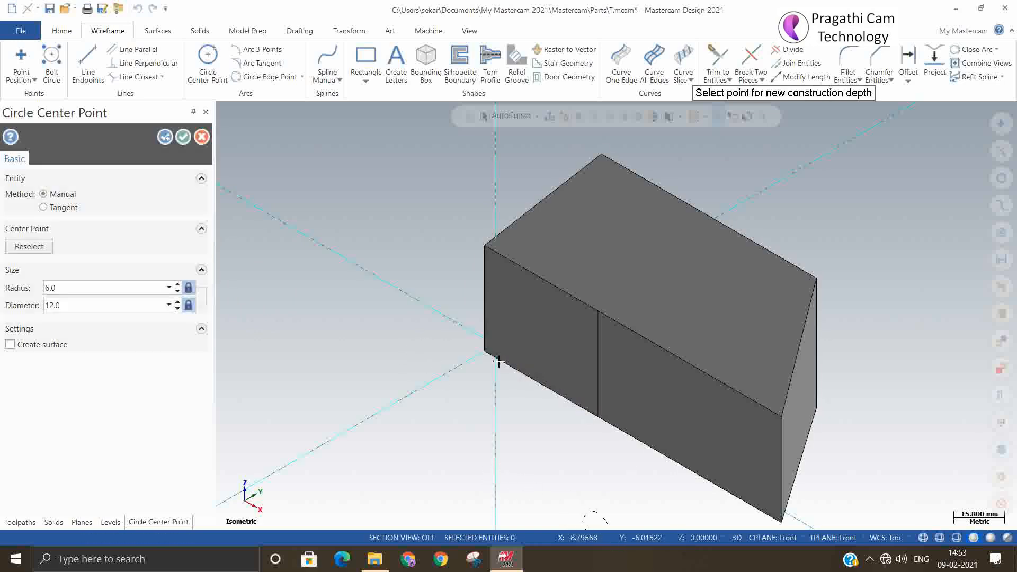
click(486, 352)
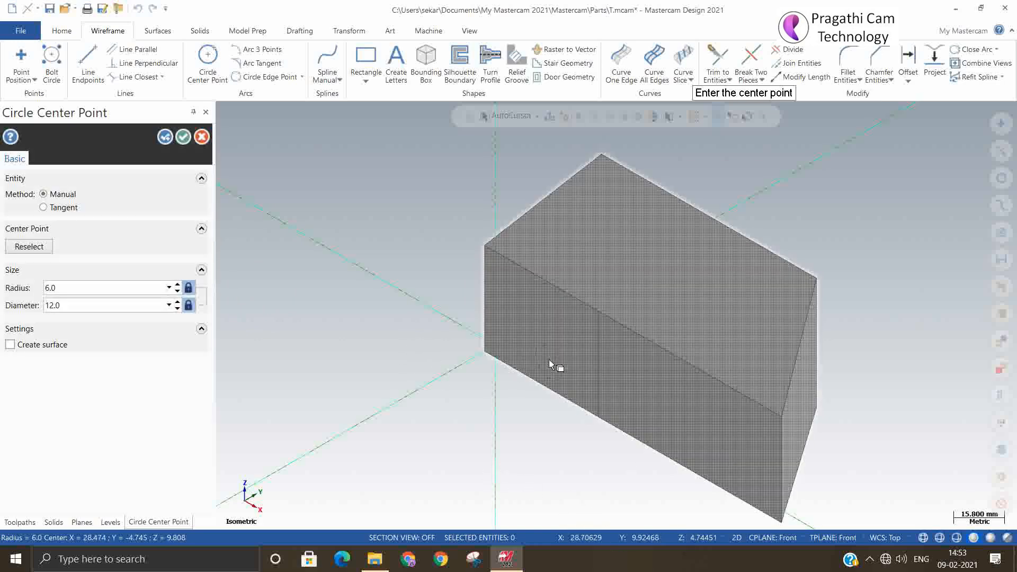
Step: Place a 12 mm diameter circle on each half of the split front face, and undo the second circle
click(537, 326)
click(670, 380)
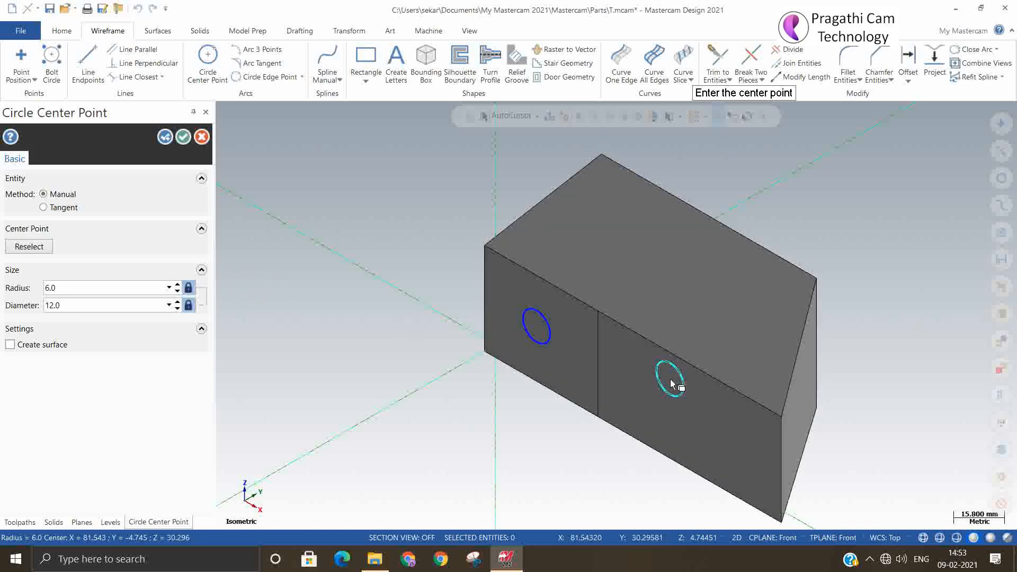
click(183, 136)
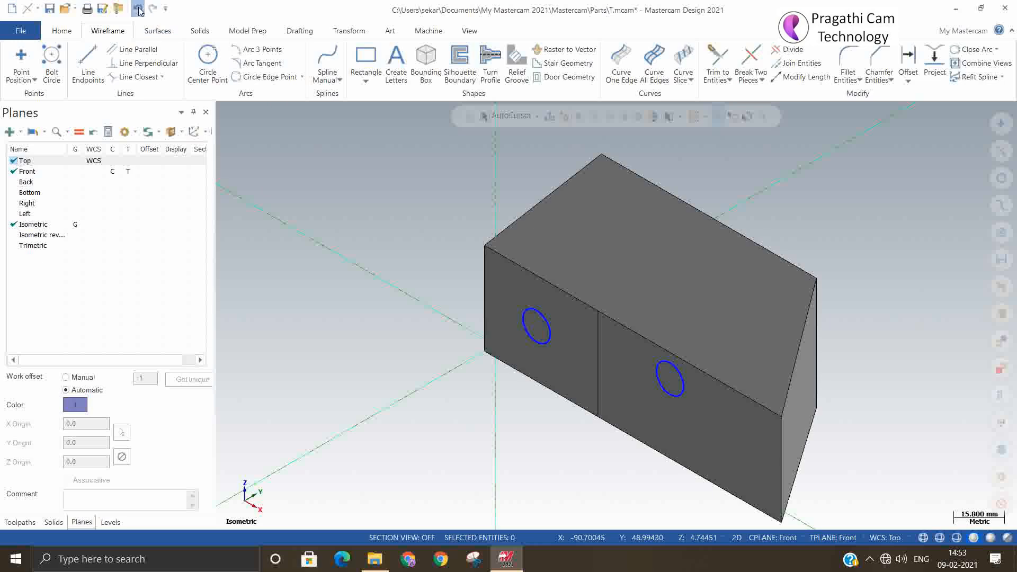
click(138, 8)
Step: Split the block's top face crosswise with a U flowline, about a third of the way along its front edge from the square end
click(262, 31)
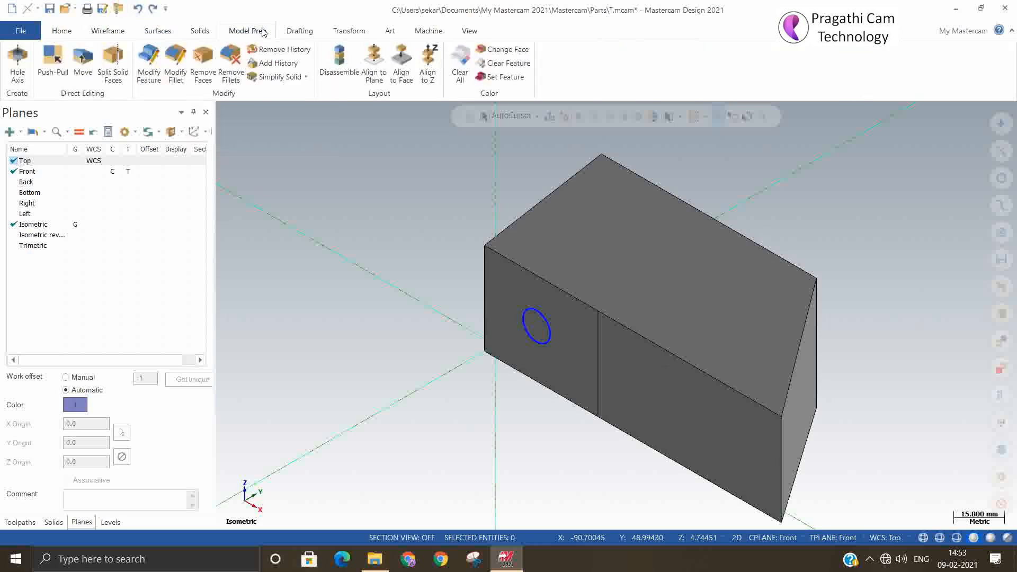
click(113, 59)
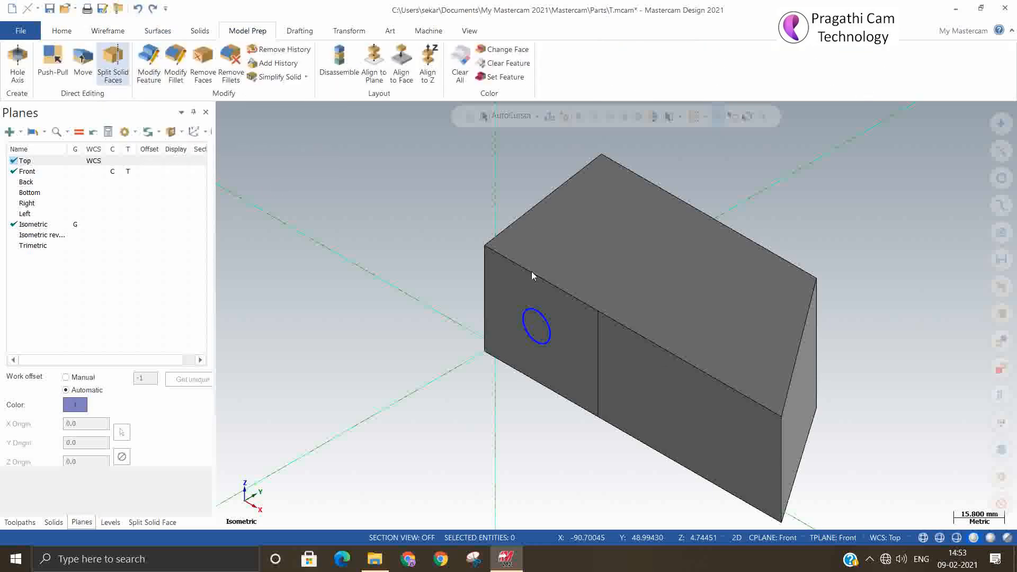
click(647, 298)
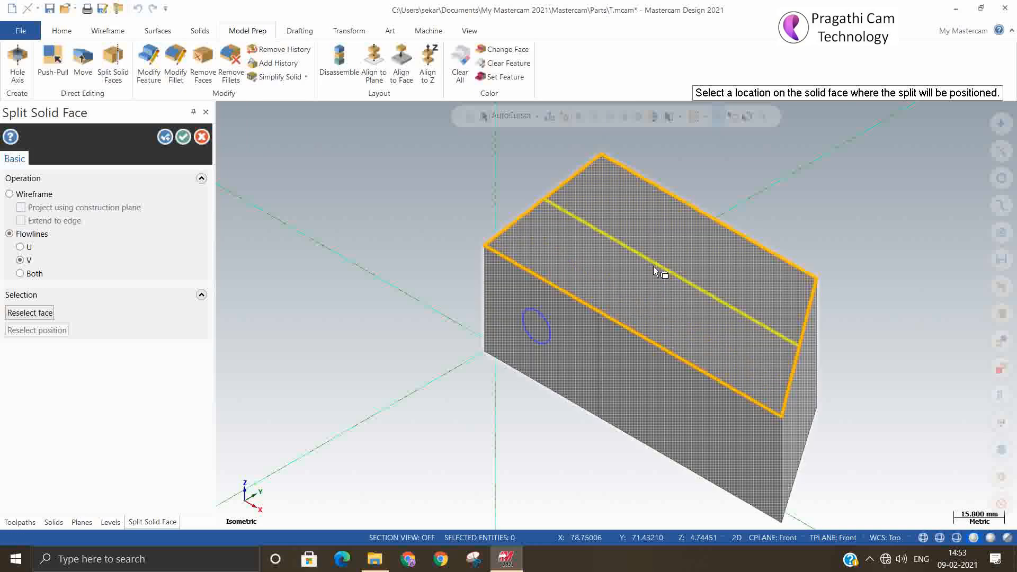
click(20, 246)
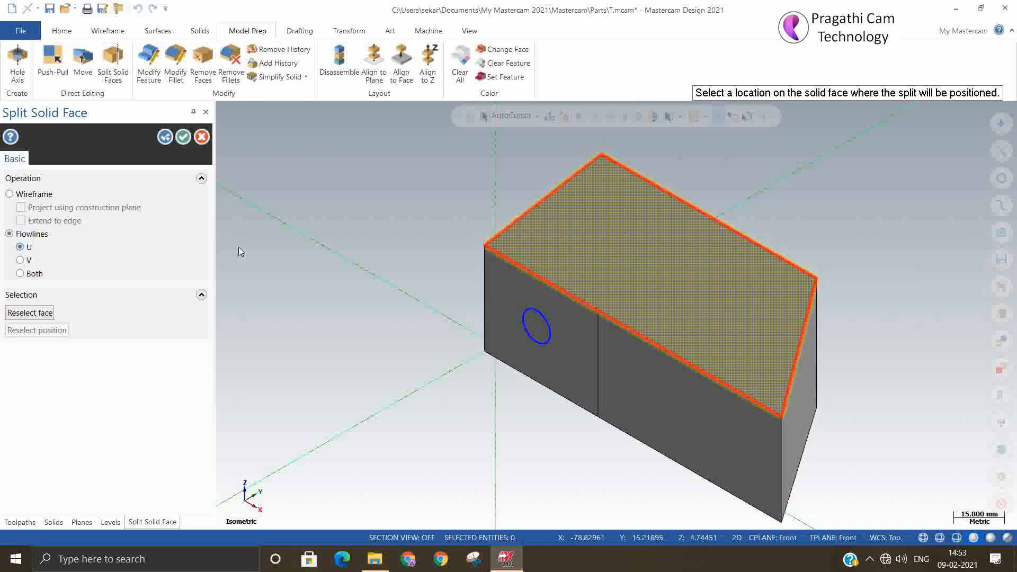
click(655, 251)
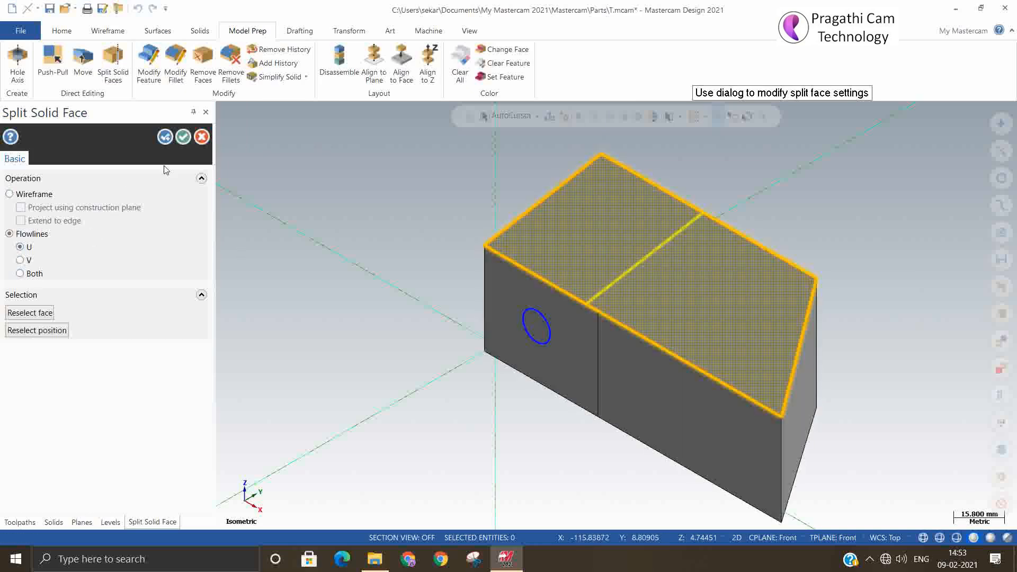
click(164, 137)
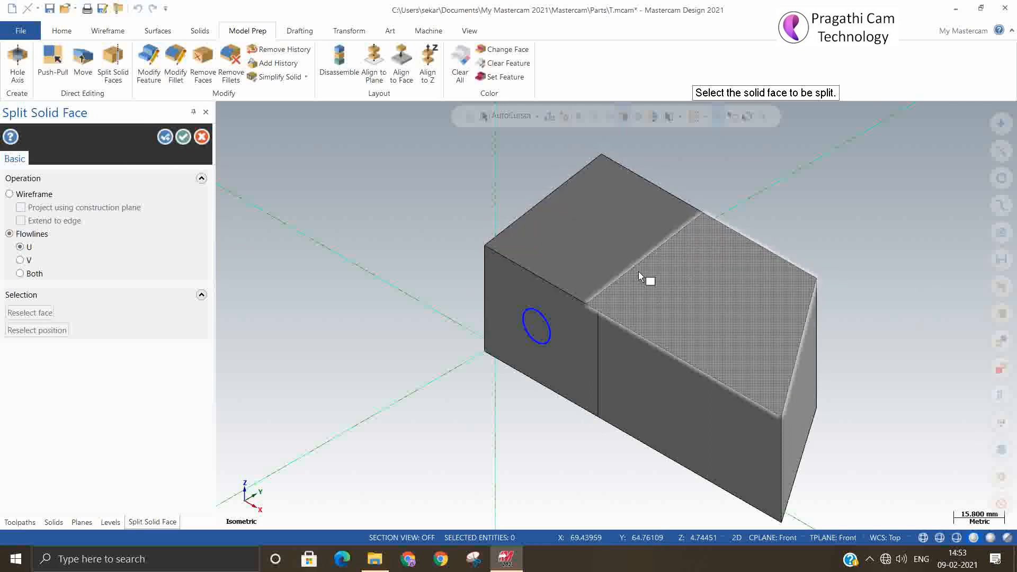
click(202, 137)
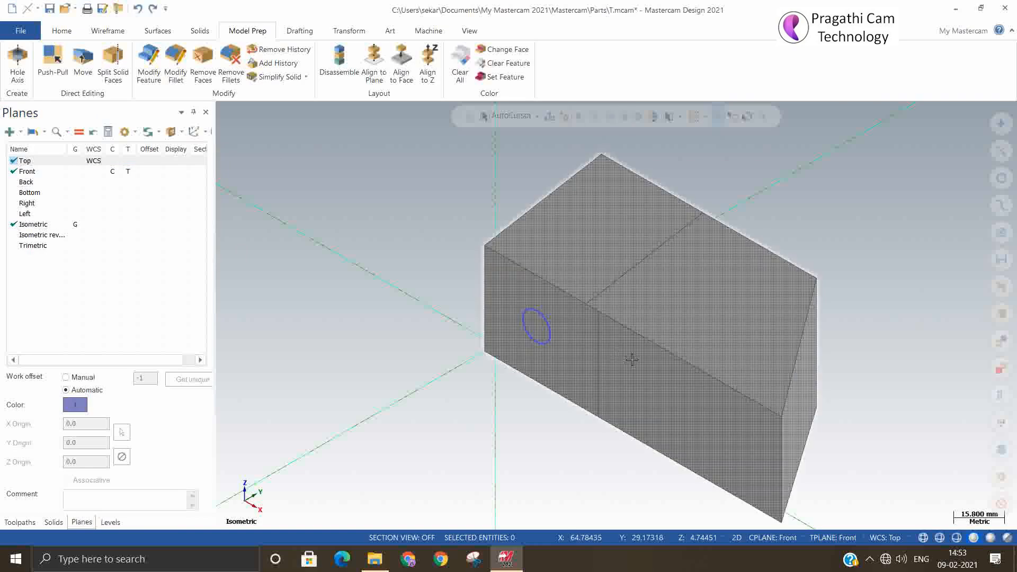
Step: Start a new empty part and switch to the isometric view
click(631, 359)
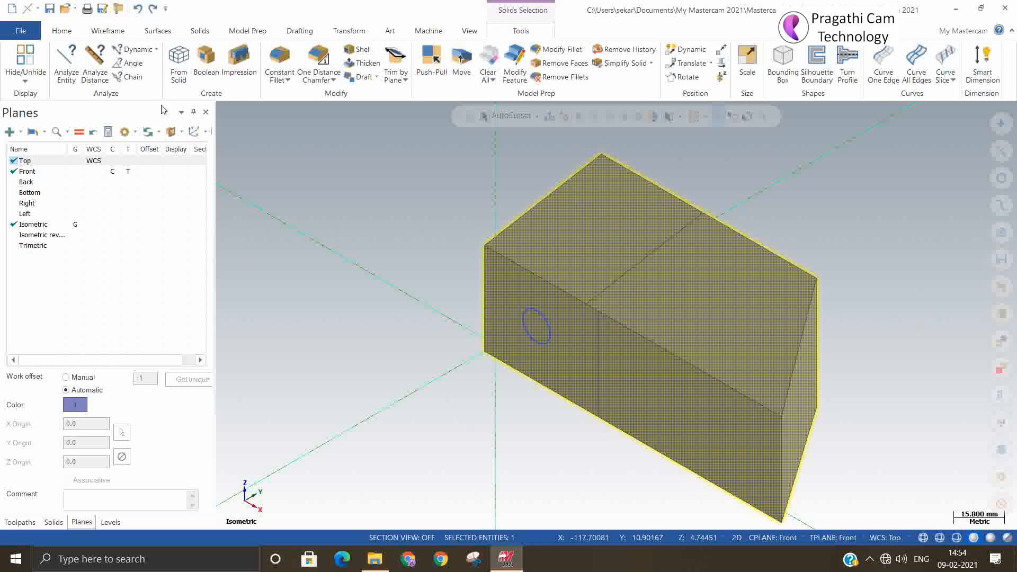
click(263, 32)
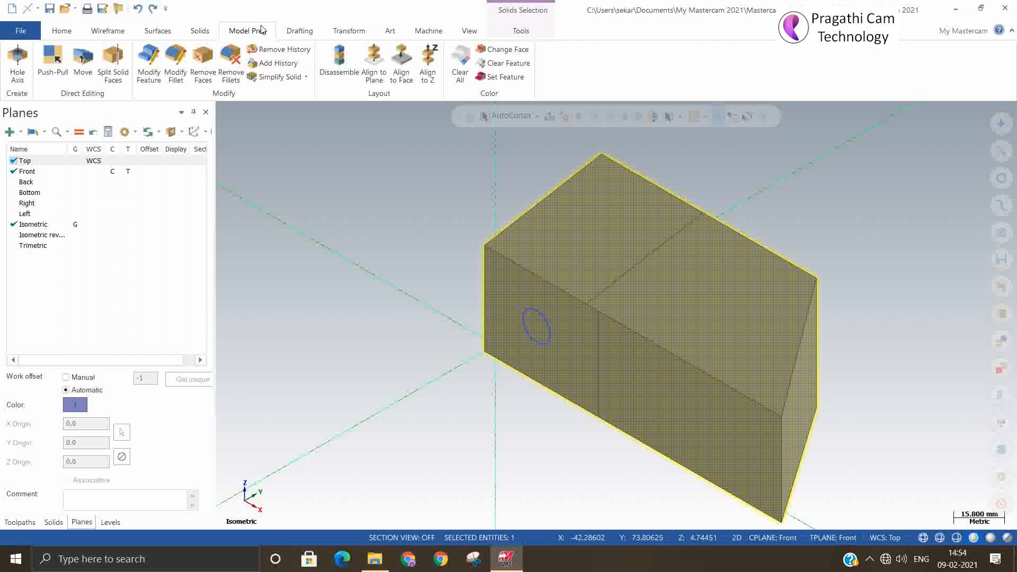
click(12, 8)
click(541, 301)
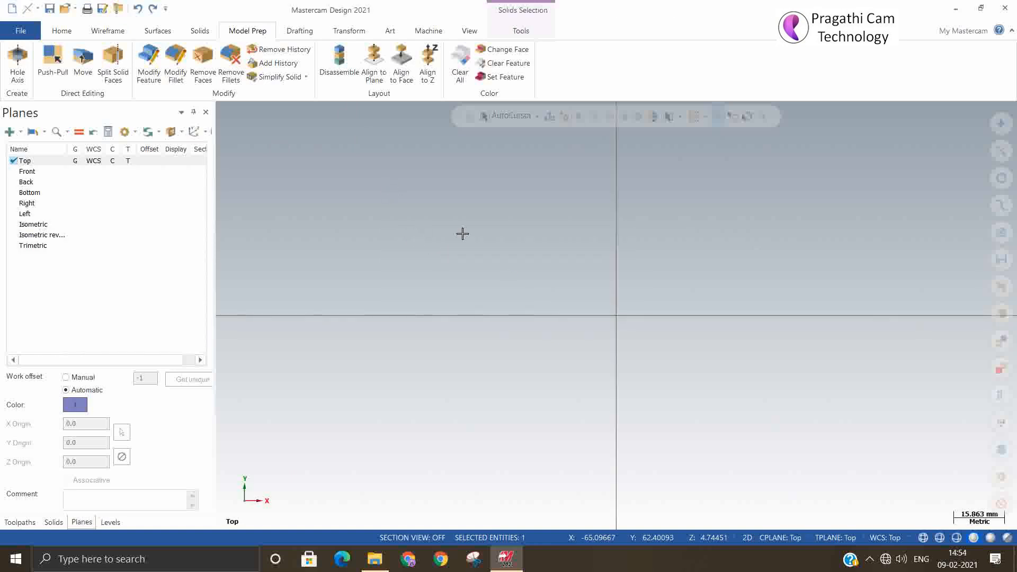
right_click(391, 192)
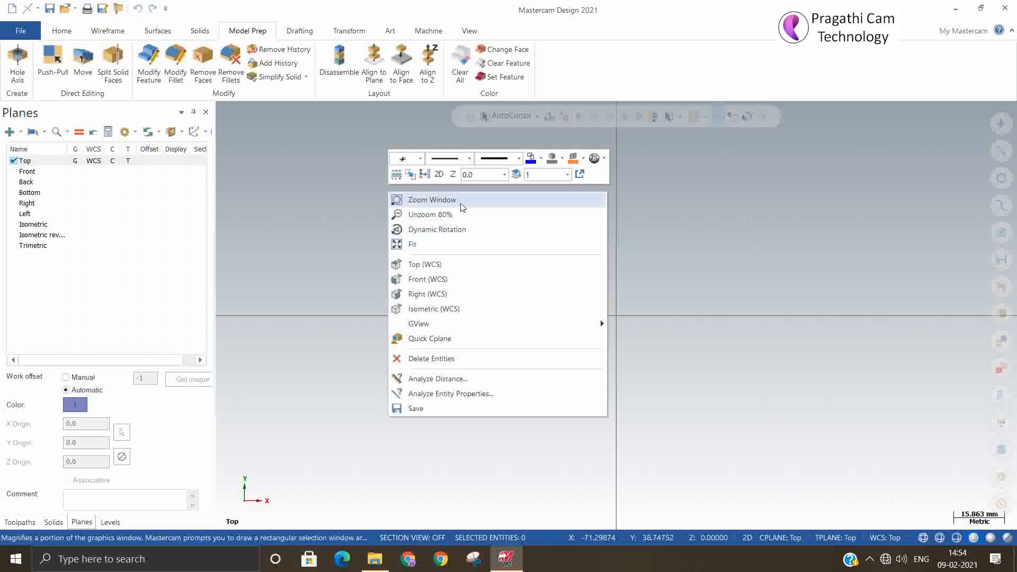
click(448, 309)
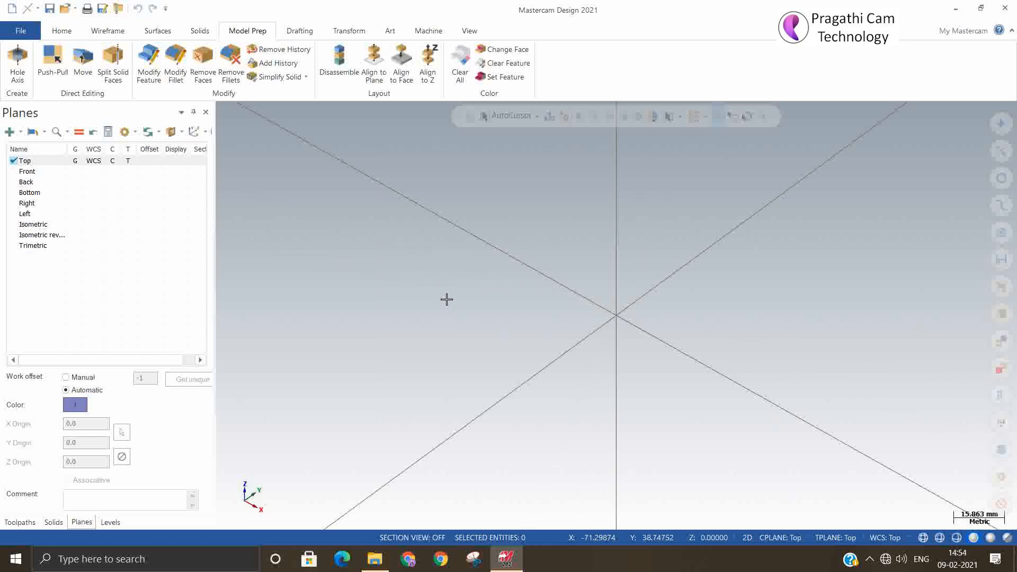
Step: Draw a rectangle about 74 by 44 mm on the Top plane with its first corner at the origin
click(109, 33)
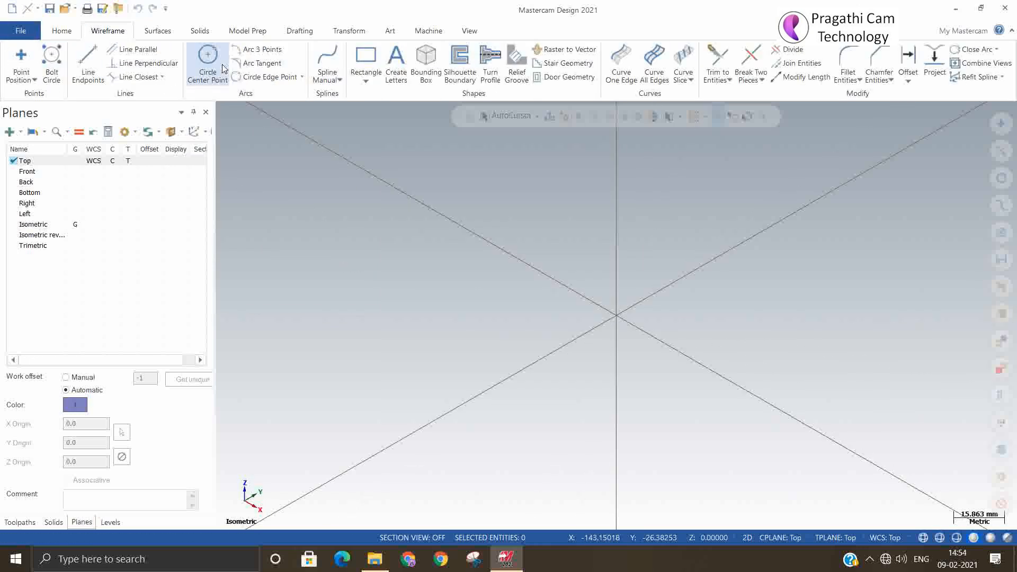
click(365, 58)
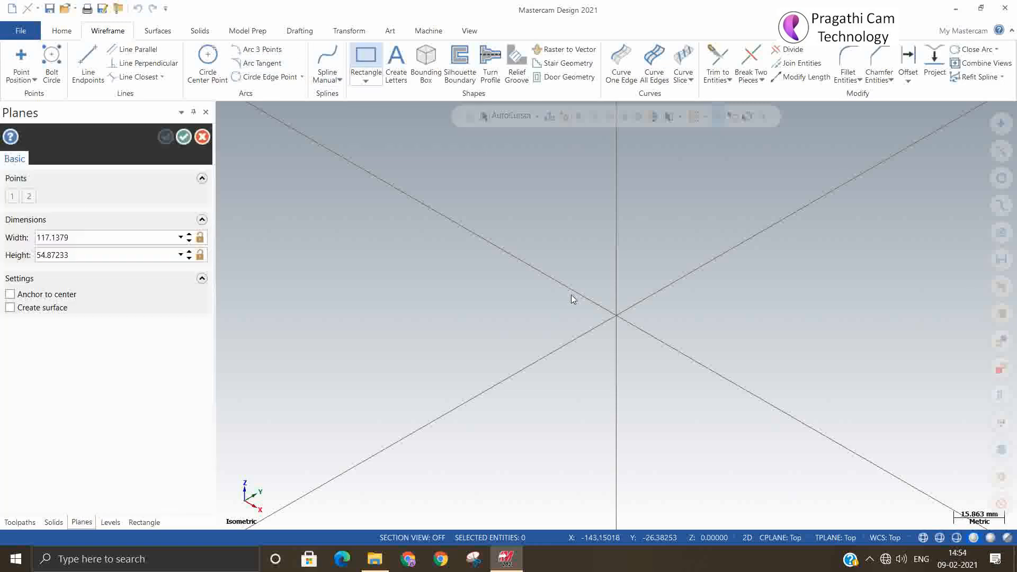
click(616, 317)
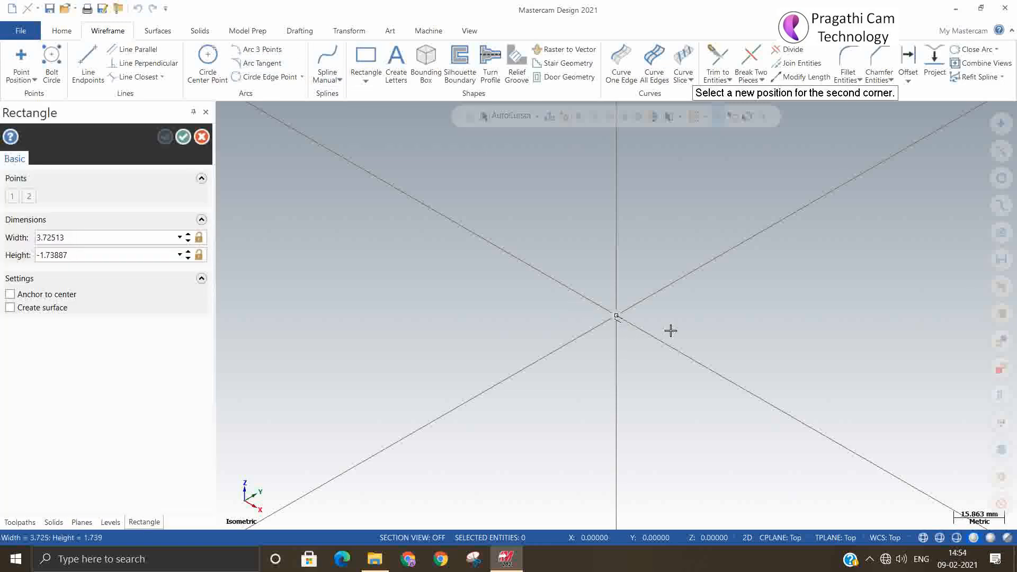
click(884, 355)
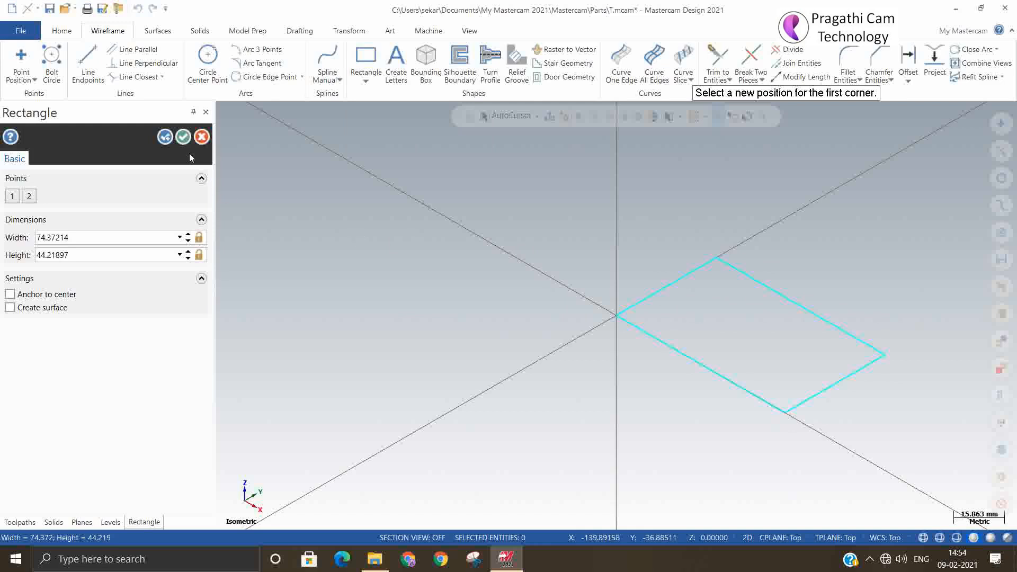
click(183, 136)
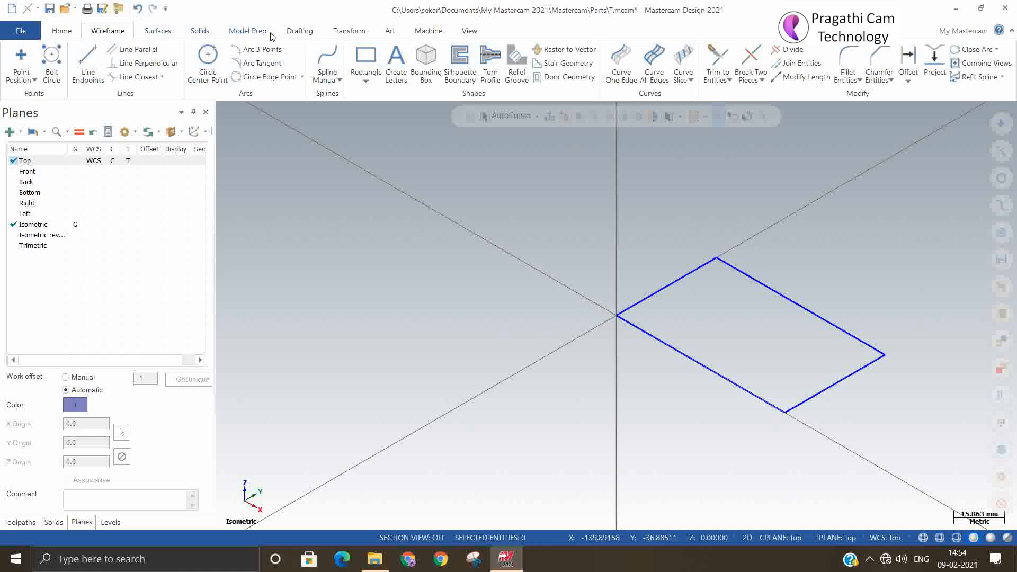
Step: Extrude the rectangle 25 mm downward as a new solid body
click(199, 30)
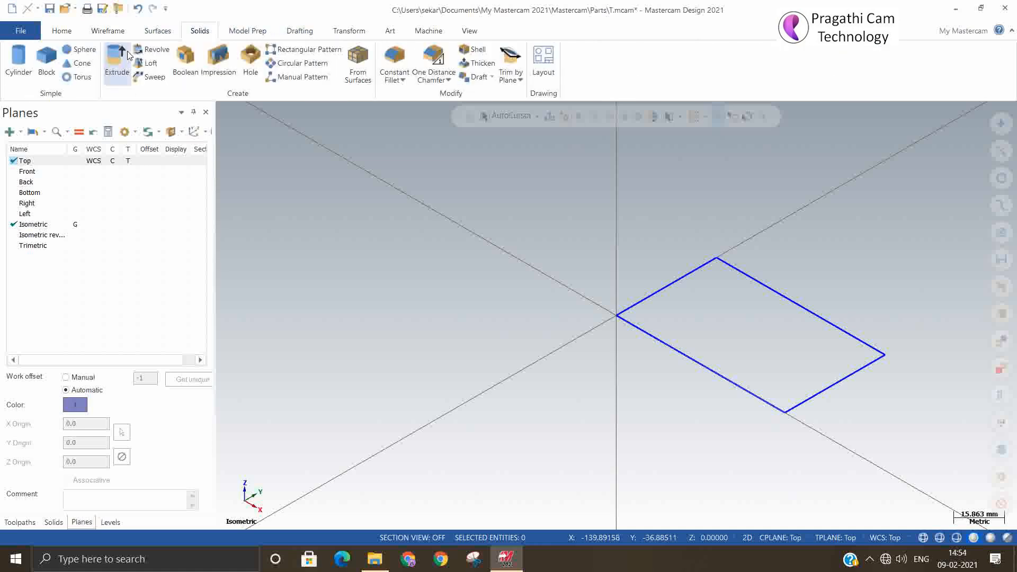
click(655, 336)
click(220, 435)
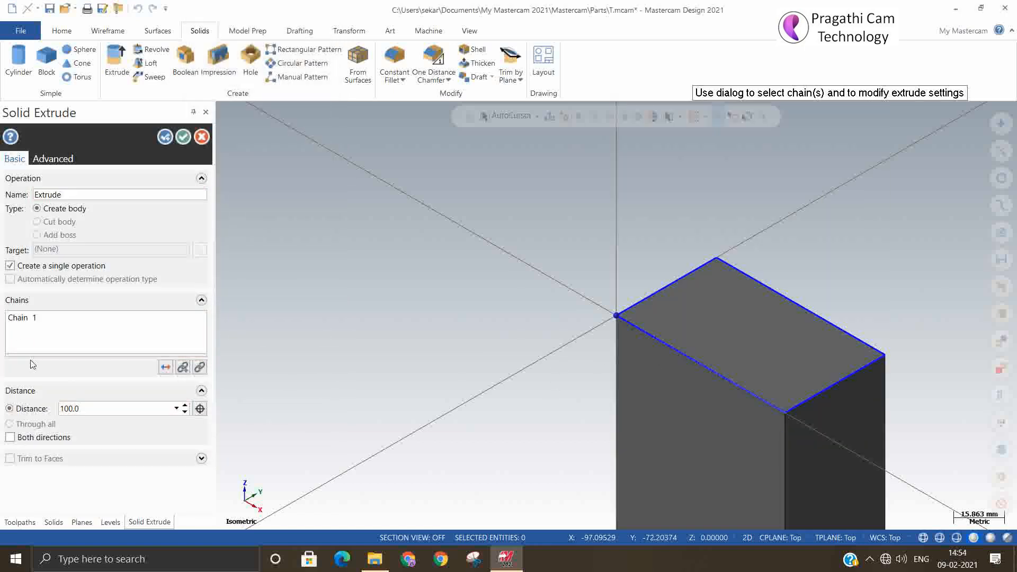
click(96, 409)
text(25)
key(Return)
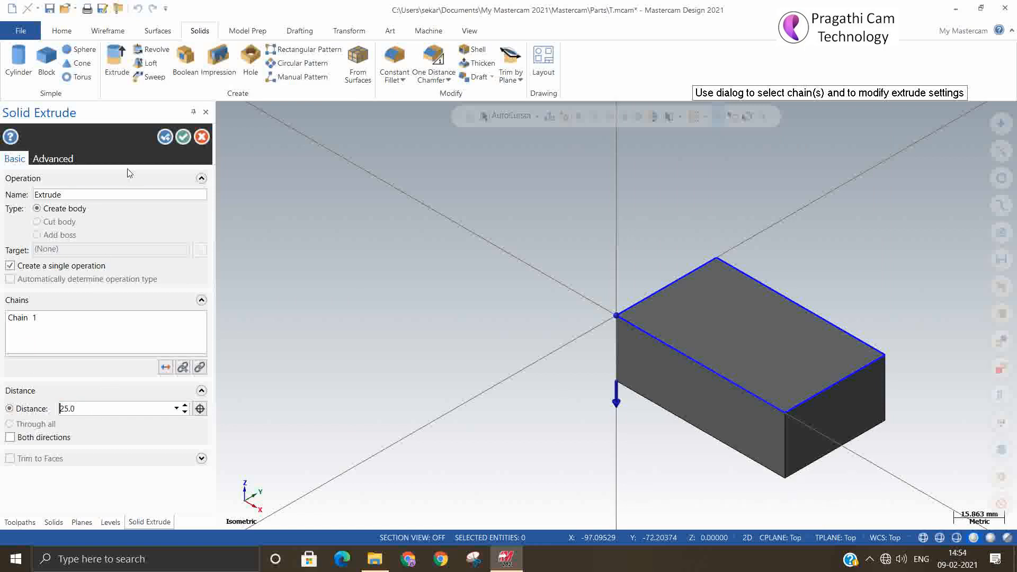
click(180, 138)
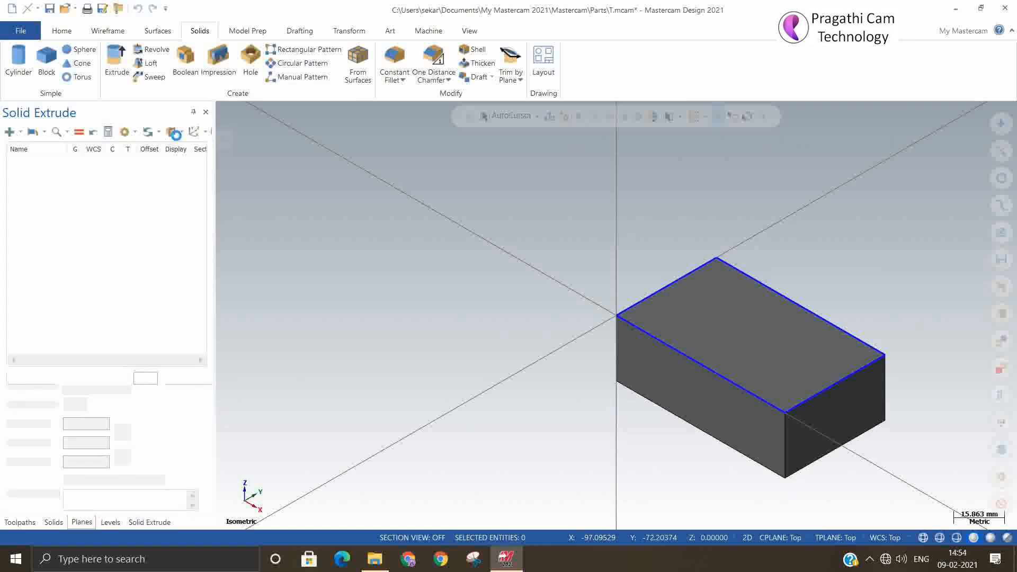
Step: Place a 12 mm diameter circle near the middle of the block's top face
click(107, 32)
click(207, 58)
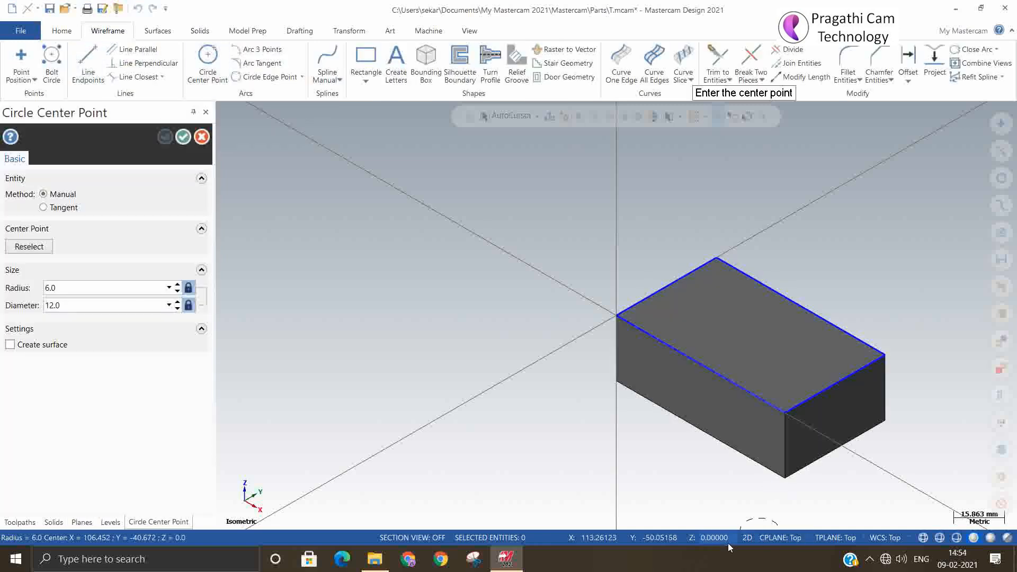
click(742, 321)
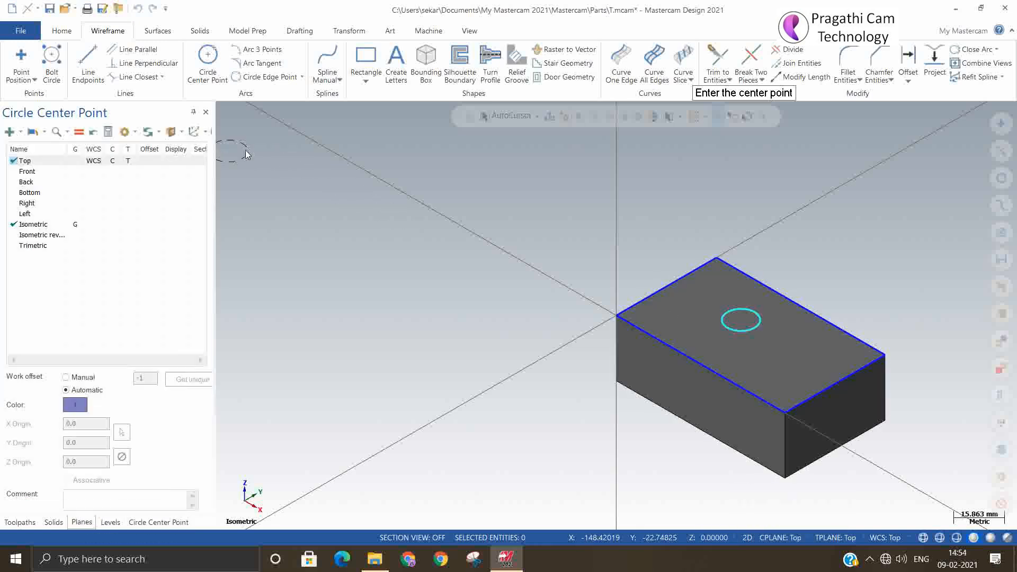
Step: Extrude the circle 25 mm upward as a boss on the block
click(200, 31)
click(117, 63)
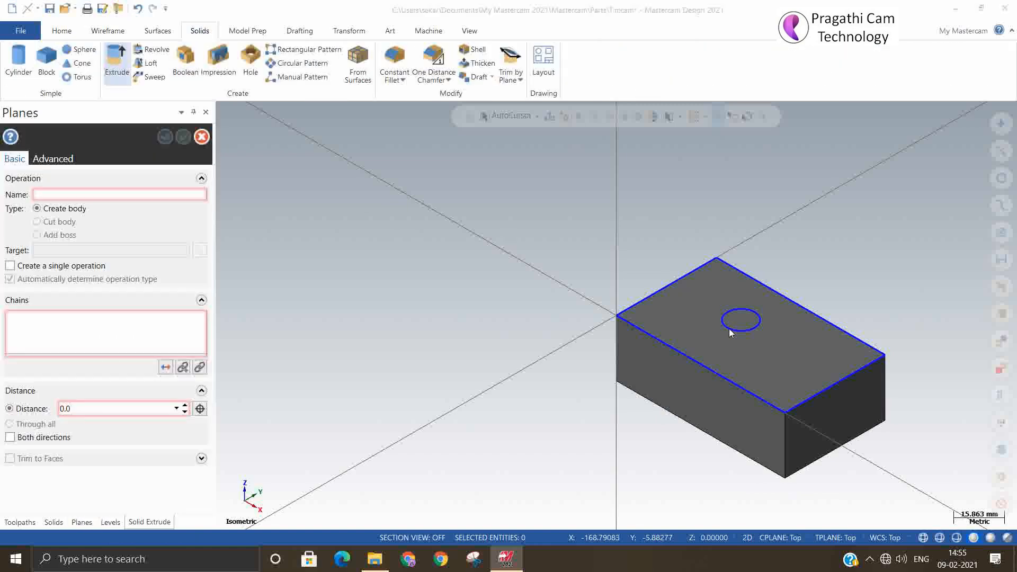
click(730, 330)
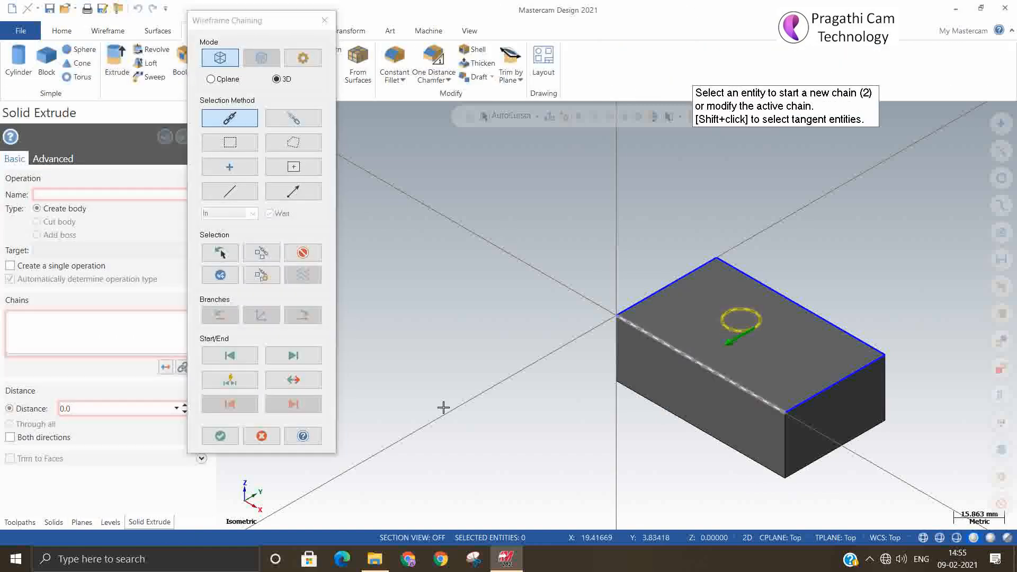
click(220, 436)
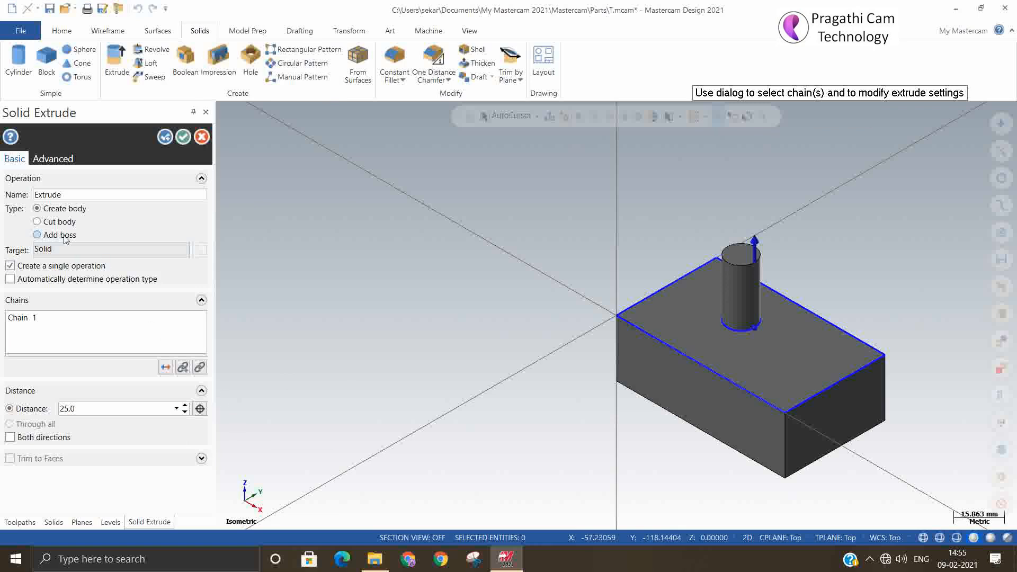
click(65, 237)
click(183, 137)
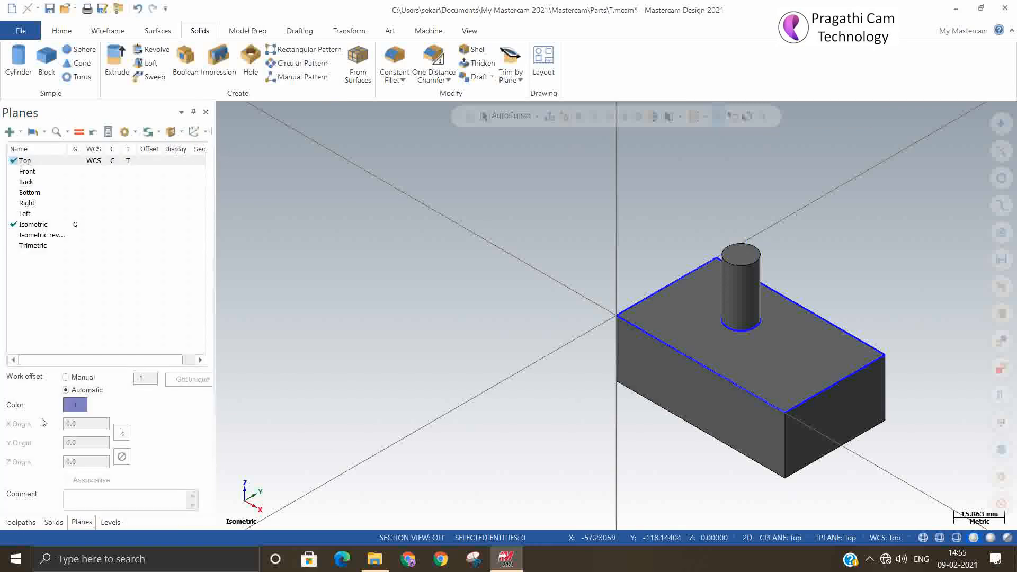
Step: Expand the solid in the solids manager and select its body to inspect the operation history
click(55, 523)
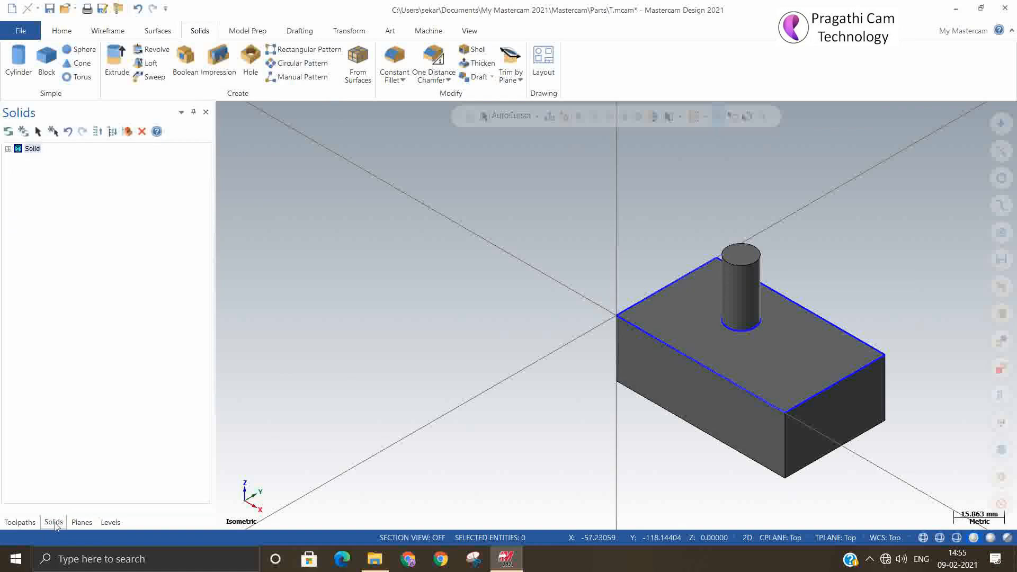
click(8, 149)
click(39, 159)
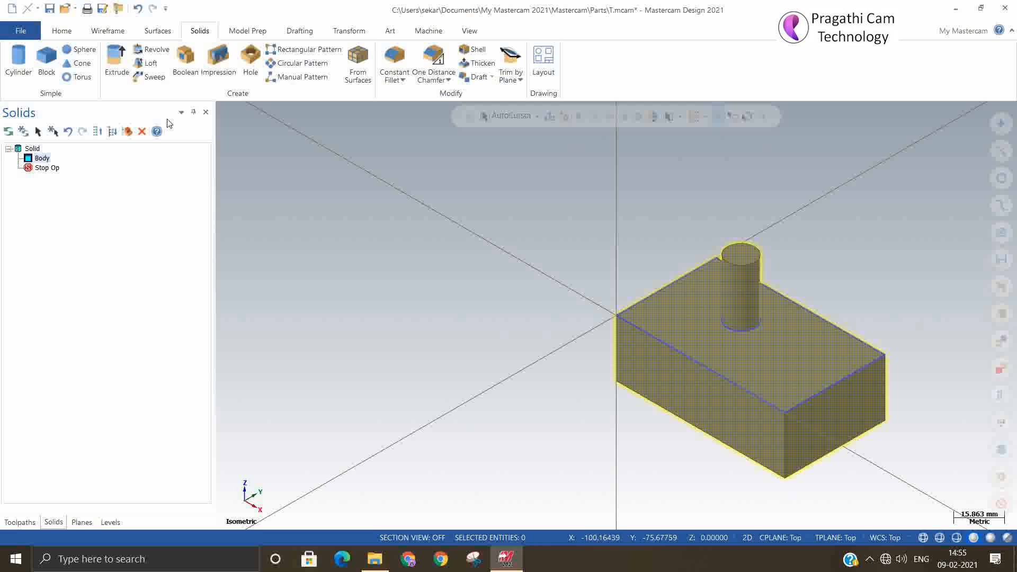
Step: Use Modify Feature with the Create body option on the cylinder's side face, and select the additional solid in the solids manager
click(300, 32)
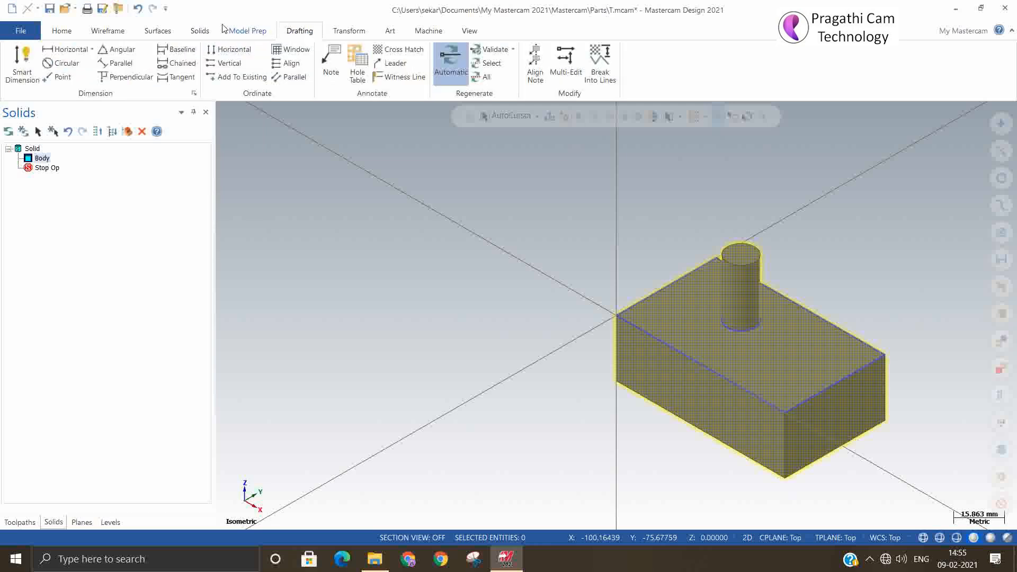
click(249, 32)
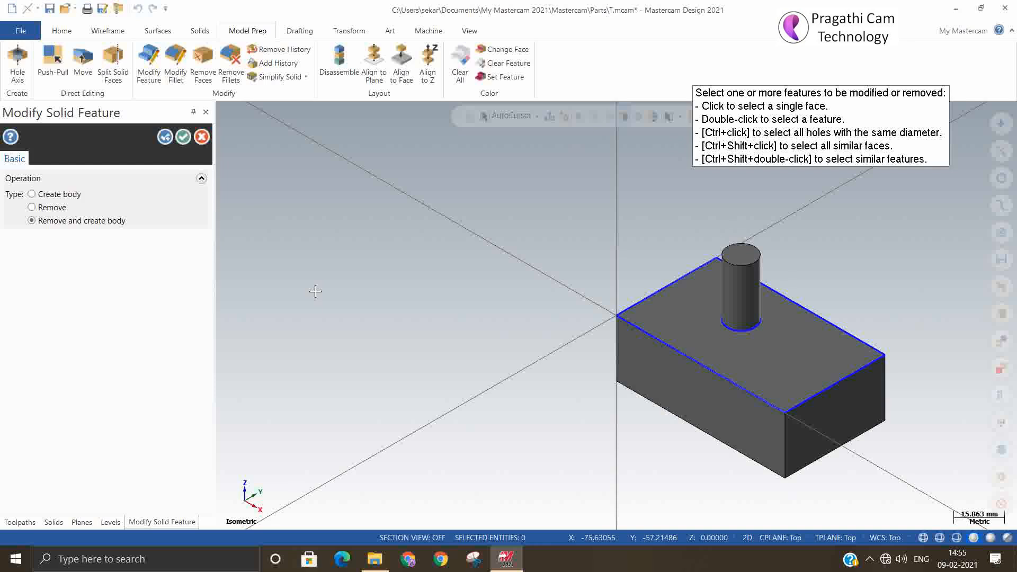
click(754, 287)
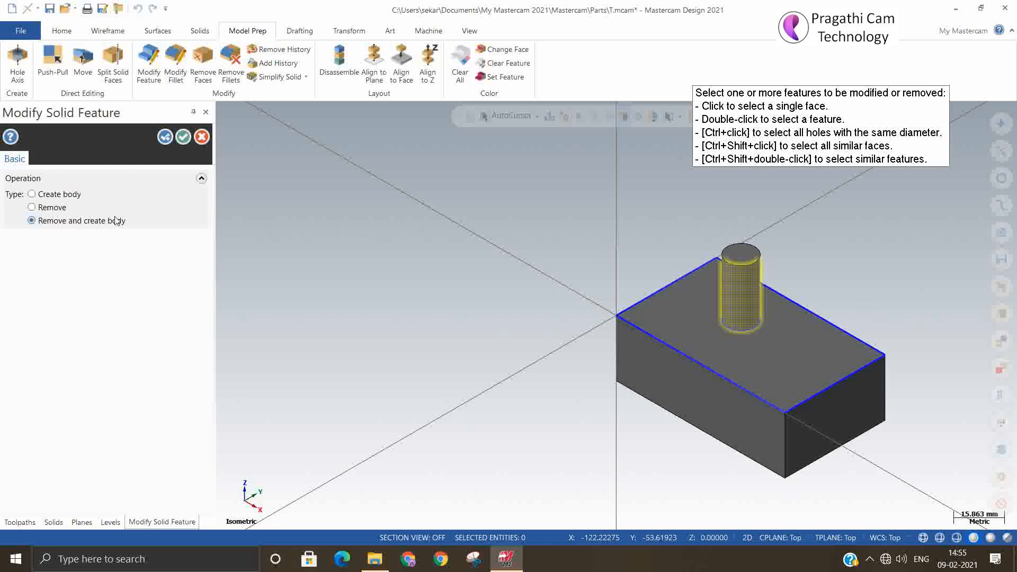
click(59, 198)
click(48, 210)
mouse_move(69, 227)
click(74, 197)
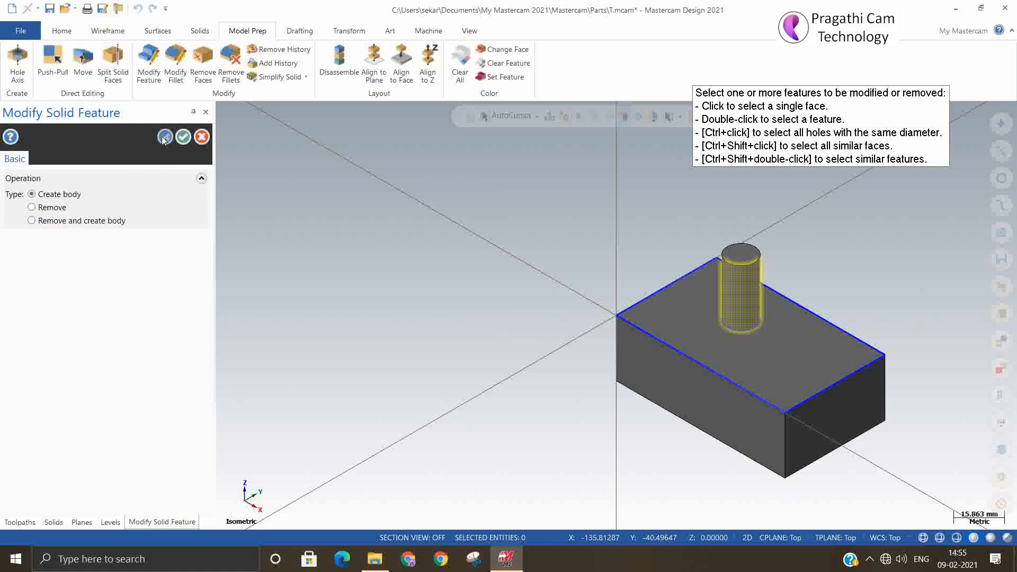
click(184, 138)
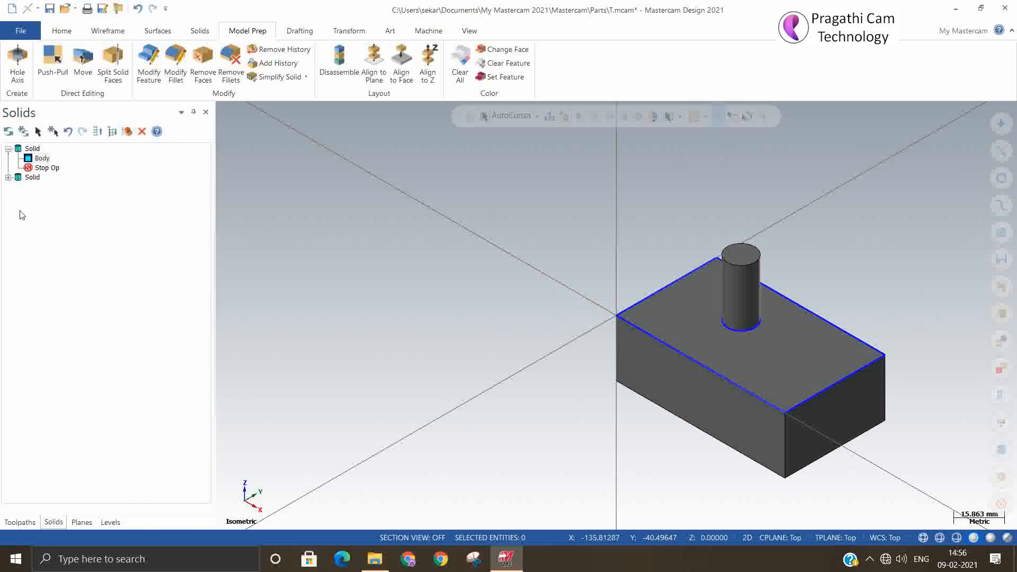
click(16, 178)
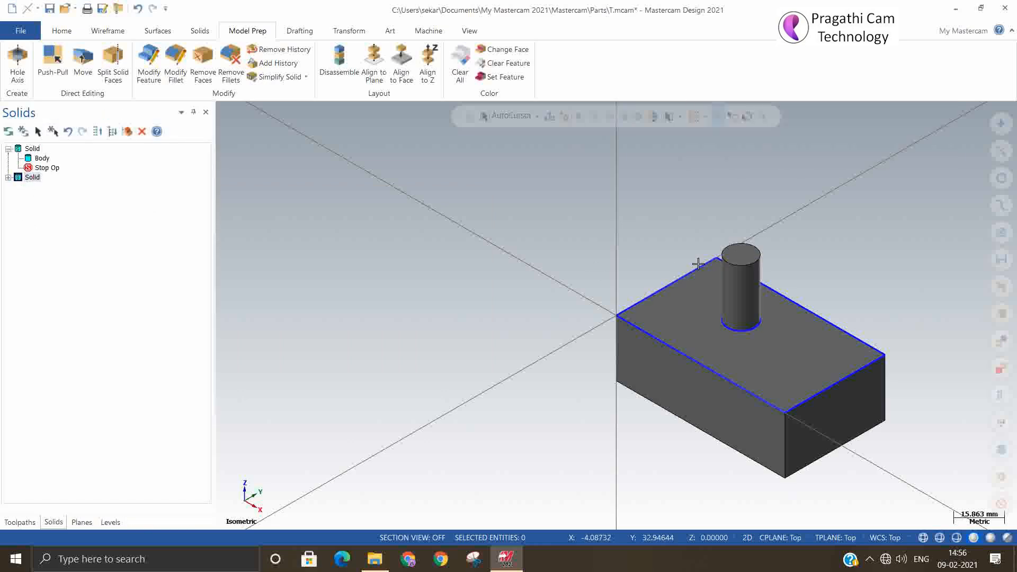
Step: Select the two solids and their bodies in turn to examine which geometry belongs to the block and which to the cylinder
click(709, 304)
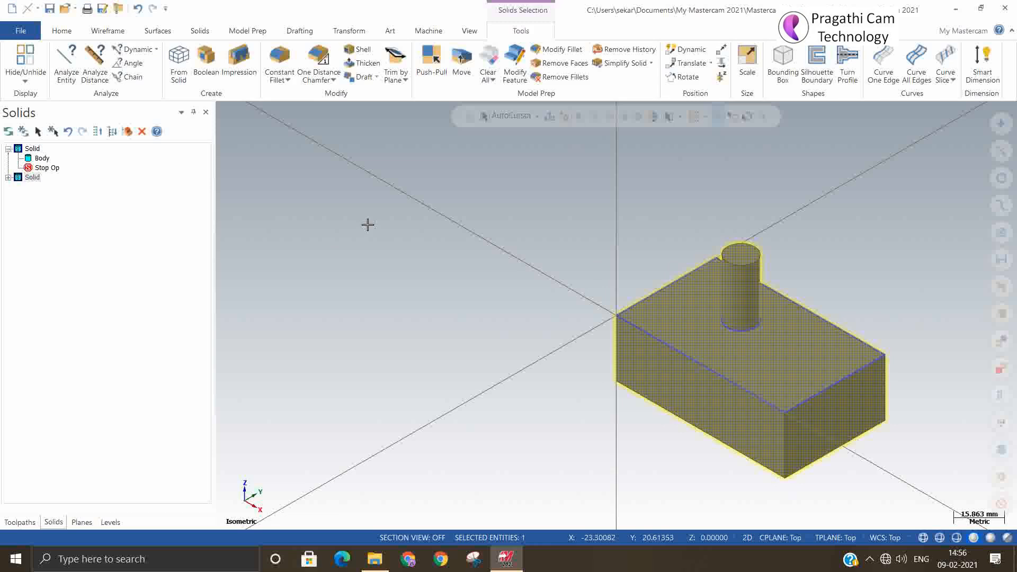
click(34, 150)
click(37, 159)
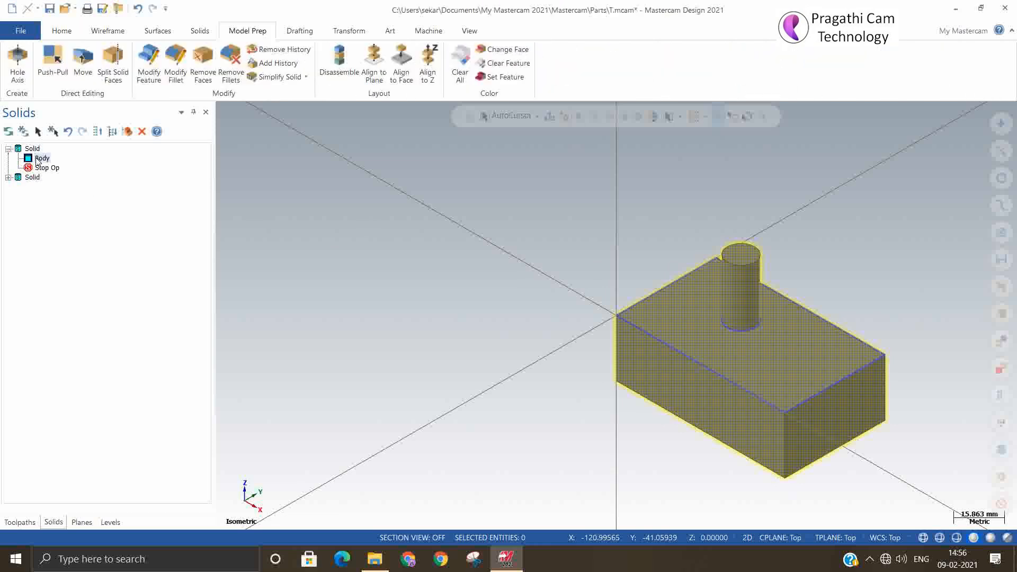
click(33, 178)
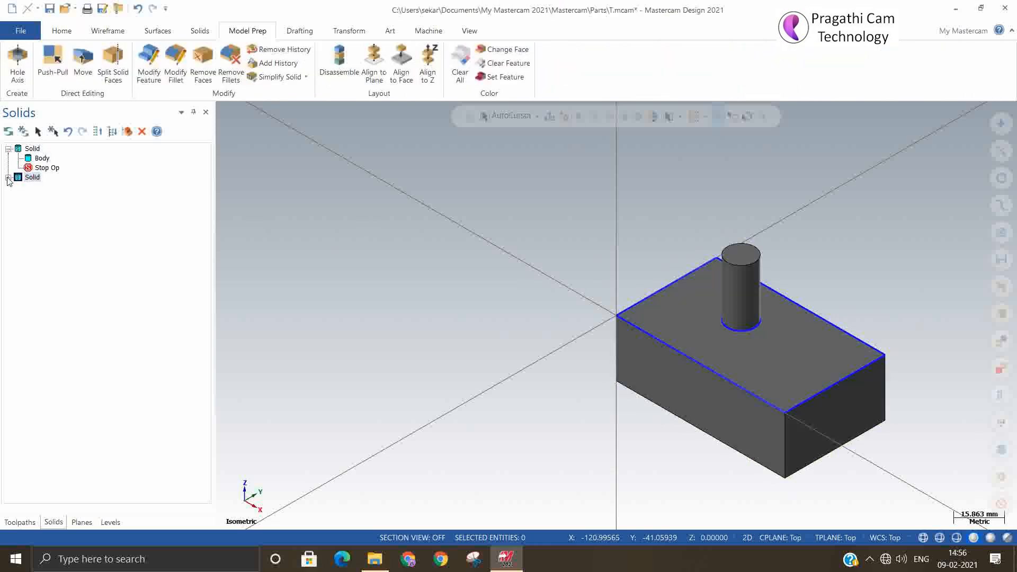
click(8, 178)
click(38, 188)
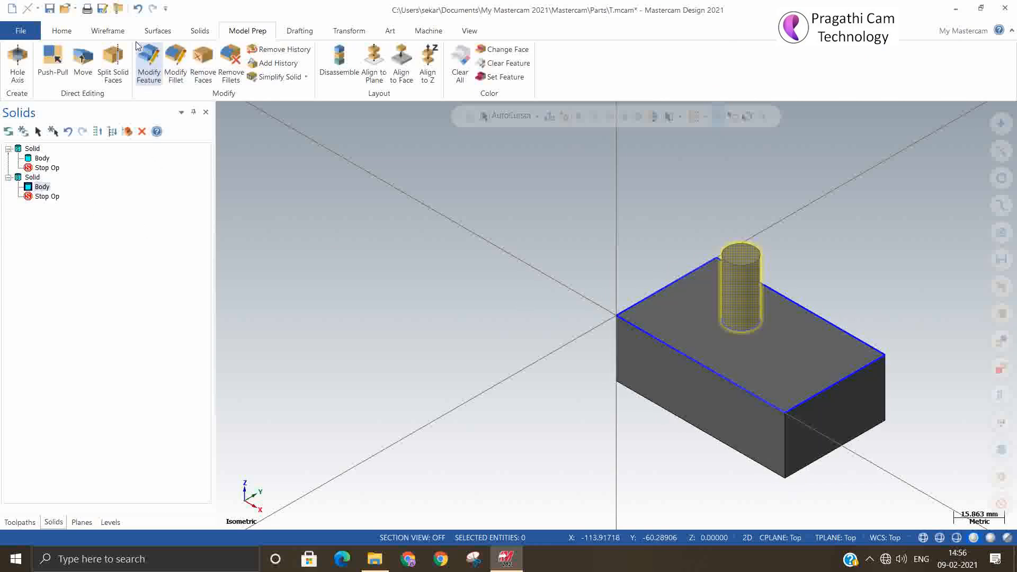
click(350, 31)
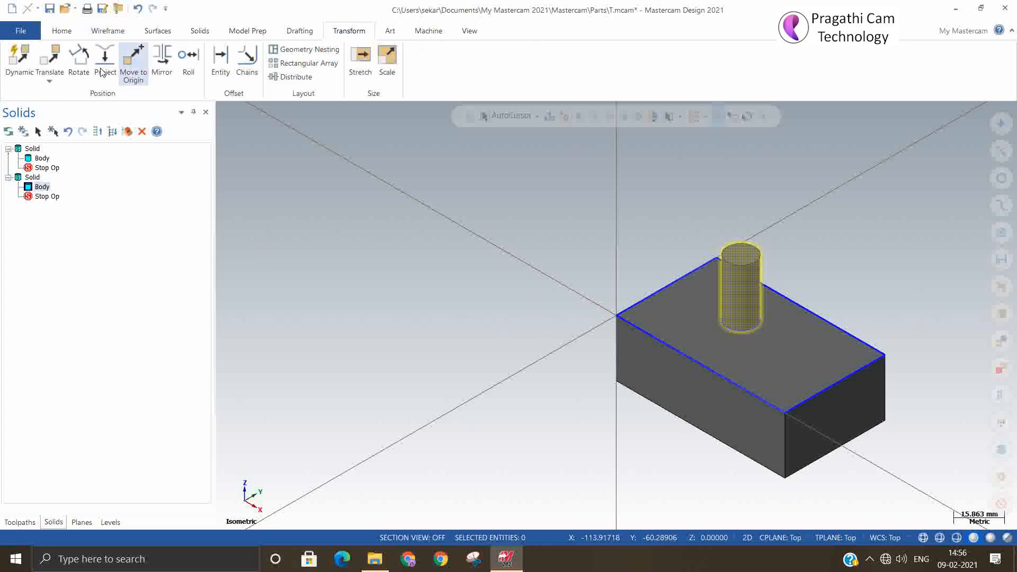
click(49, 79)
click(75, 98)
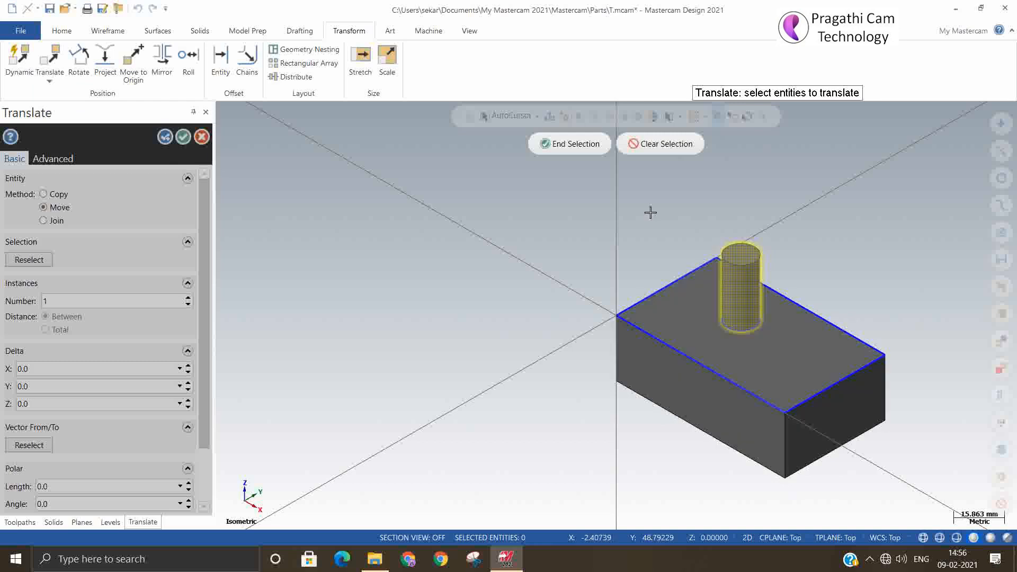
click(573, 144)
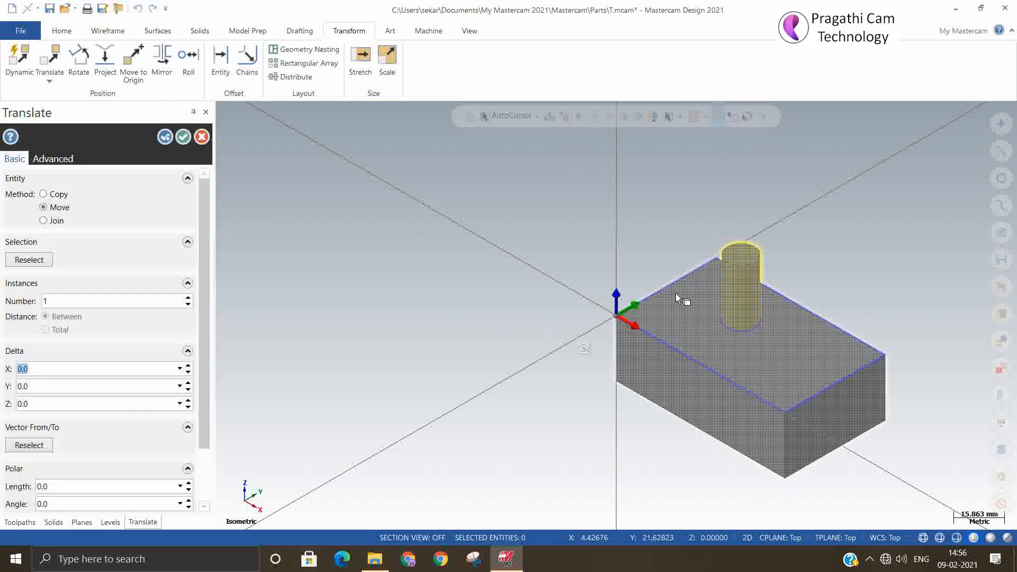
click(611, 321)
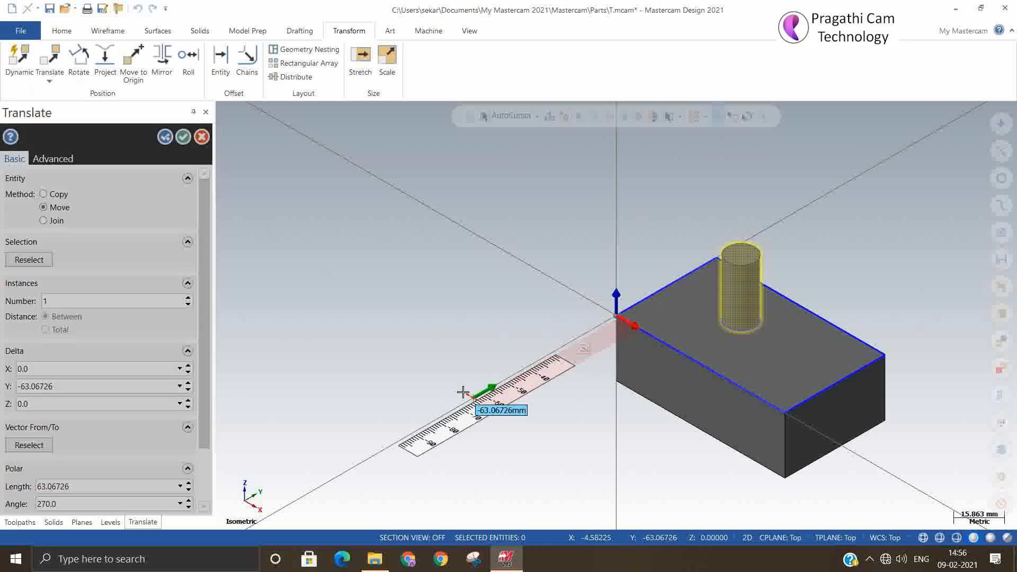
click(551, 371)
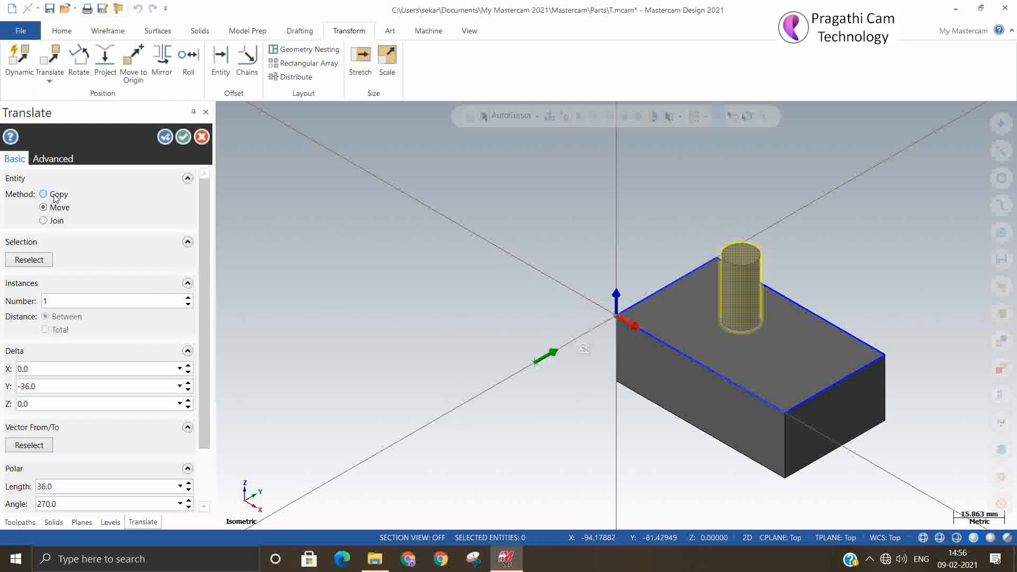
click(201, 137)
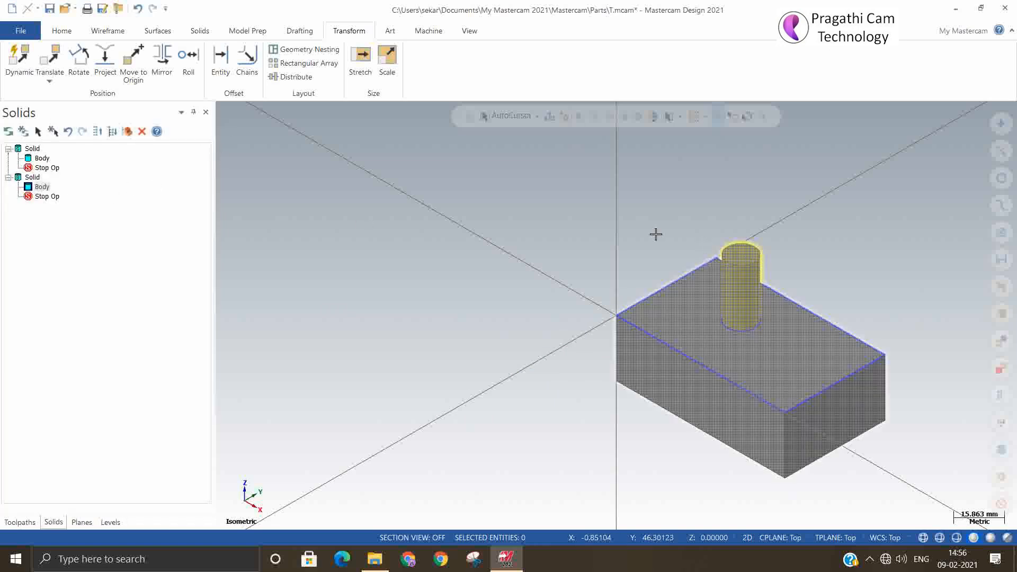
Step: Try to translate the selected cylinder about 59 mm to a point beside the block, using its top centre as the start point
click(49, 81)
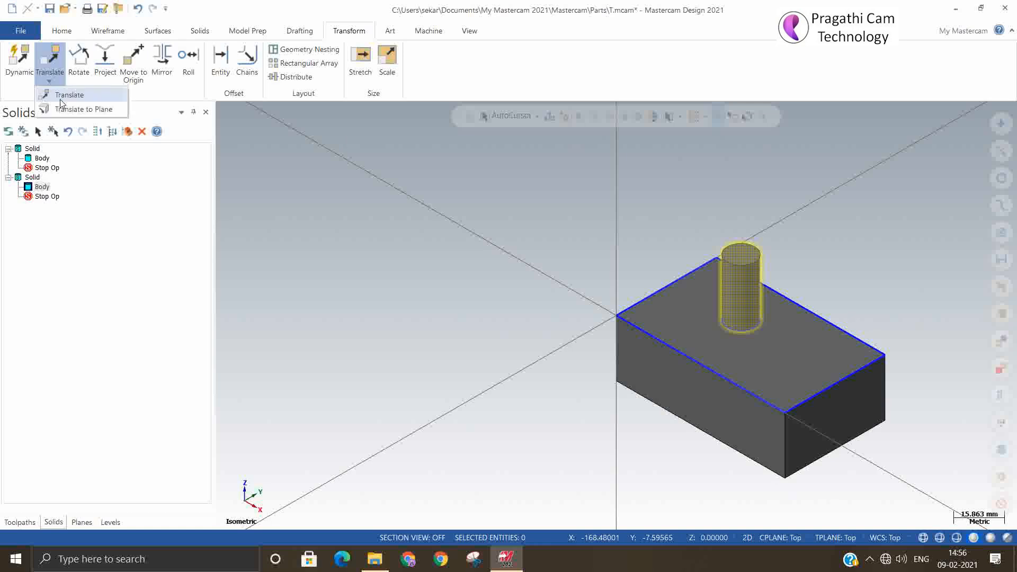
click(62, 96)
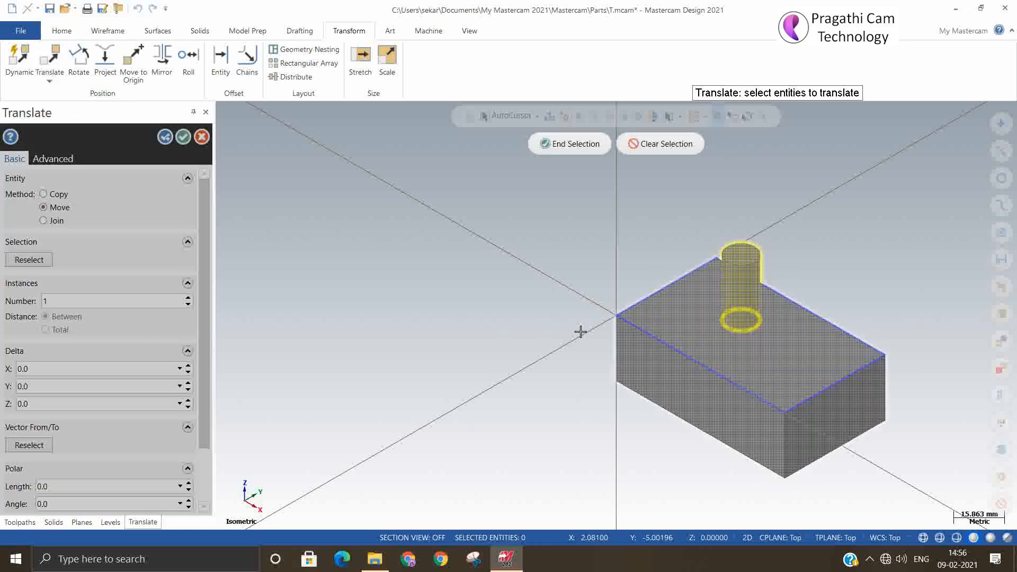
click(582, 151)
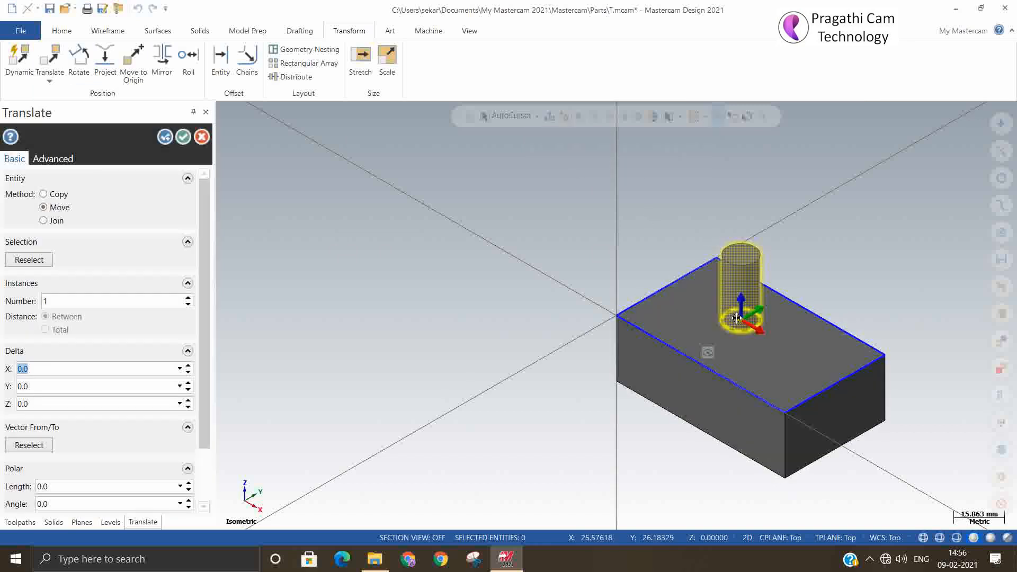
click(745, 318)
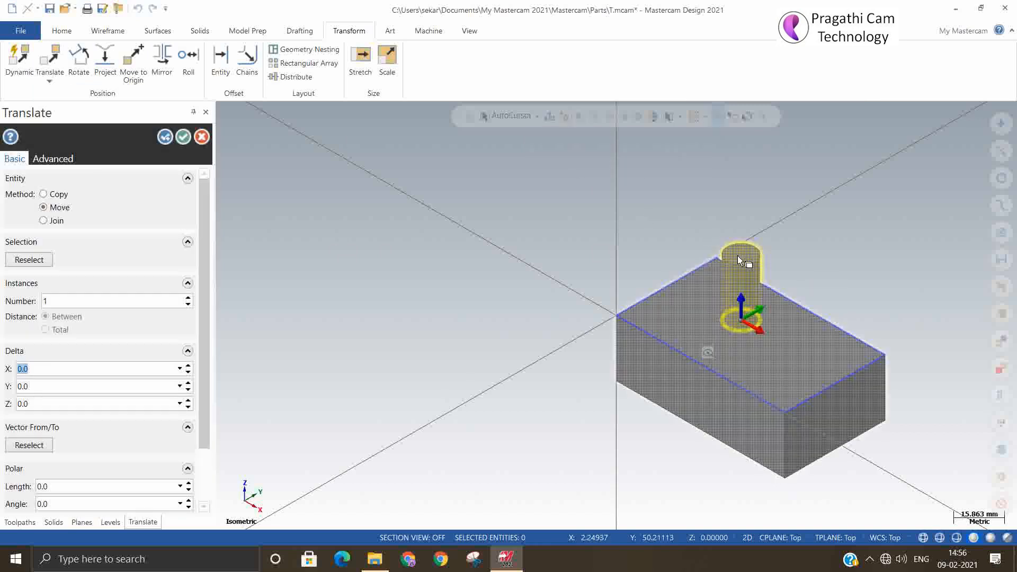
click(741, 318)
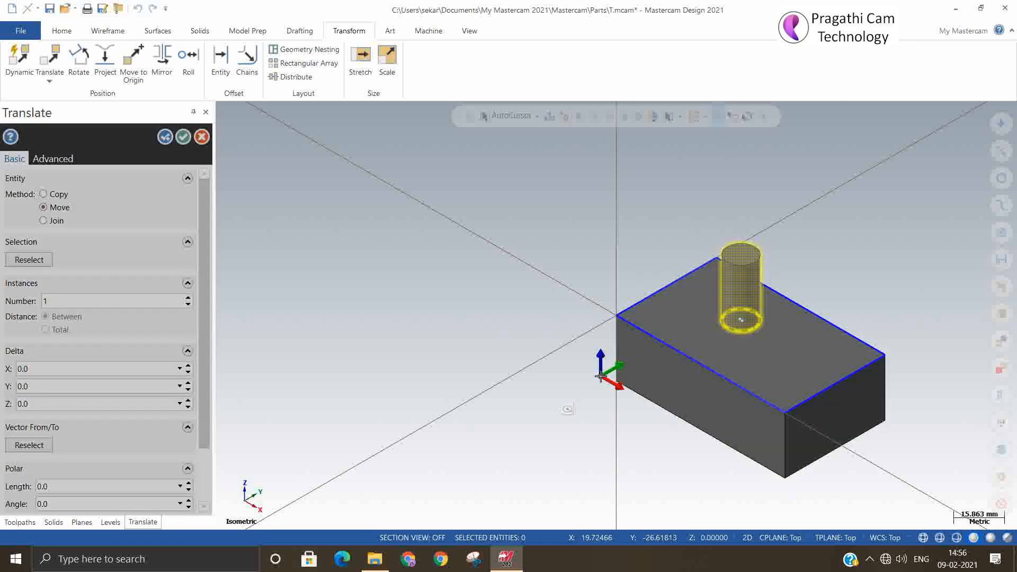
click(734, 317)
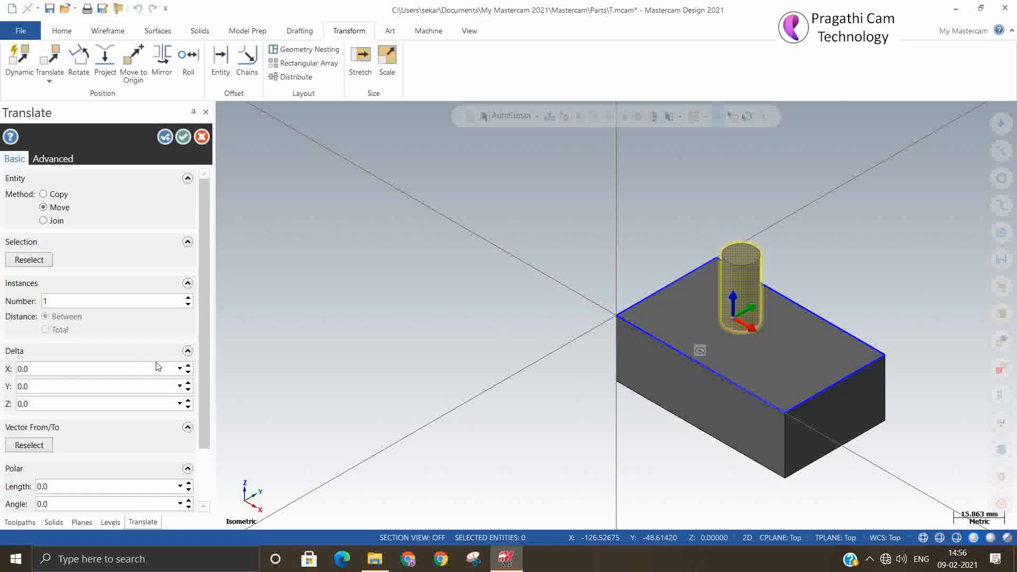
click(29, 445)
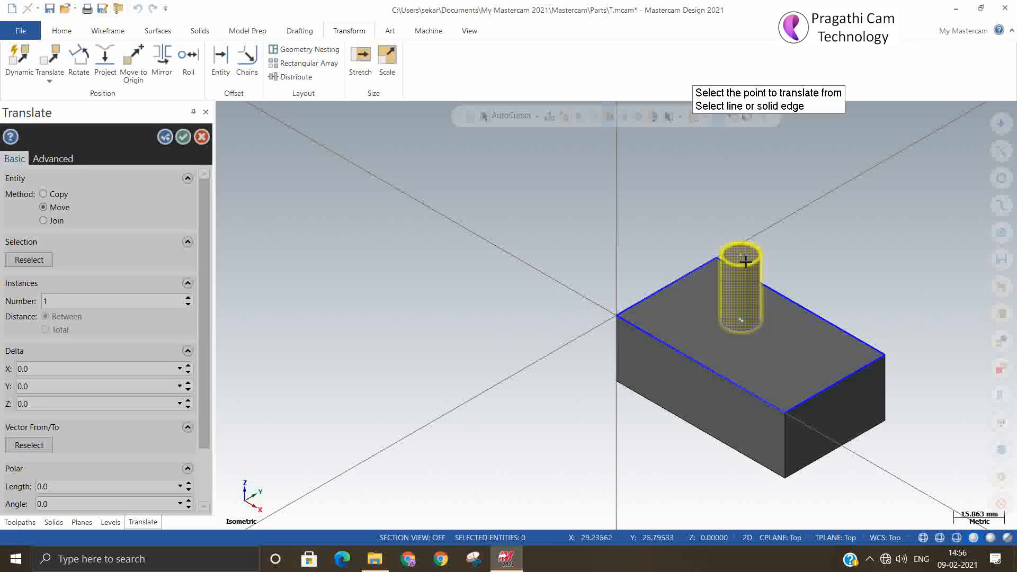
click(741, 253)
click(552, 306)
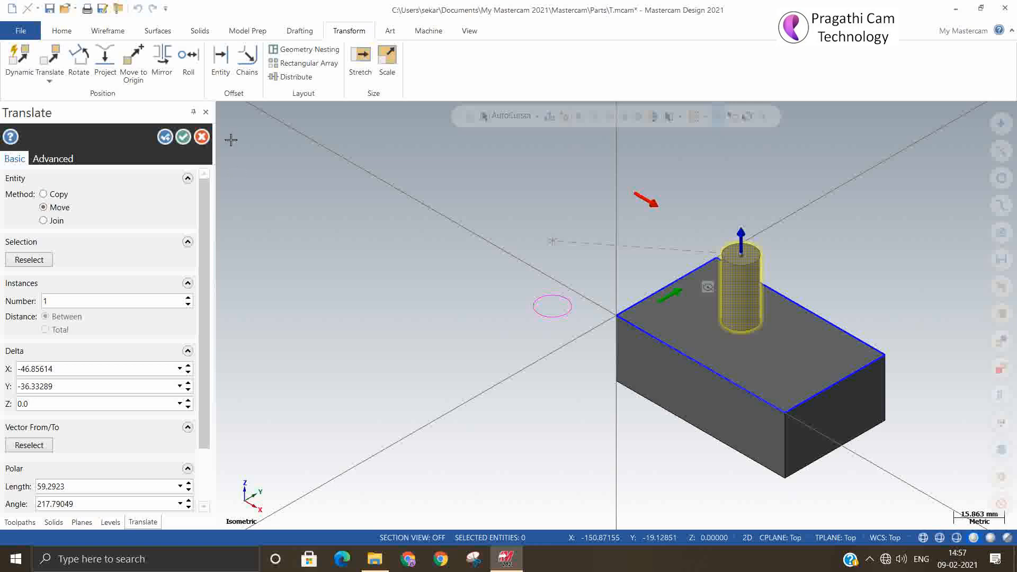
click(183, 137)
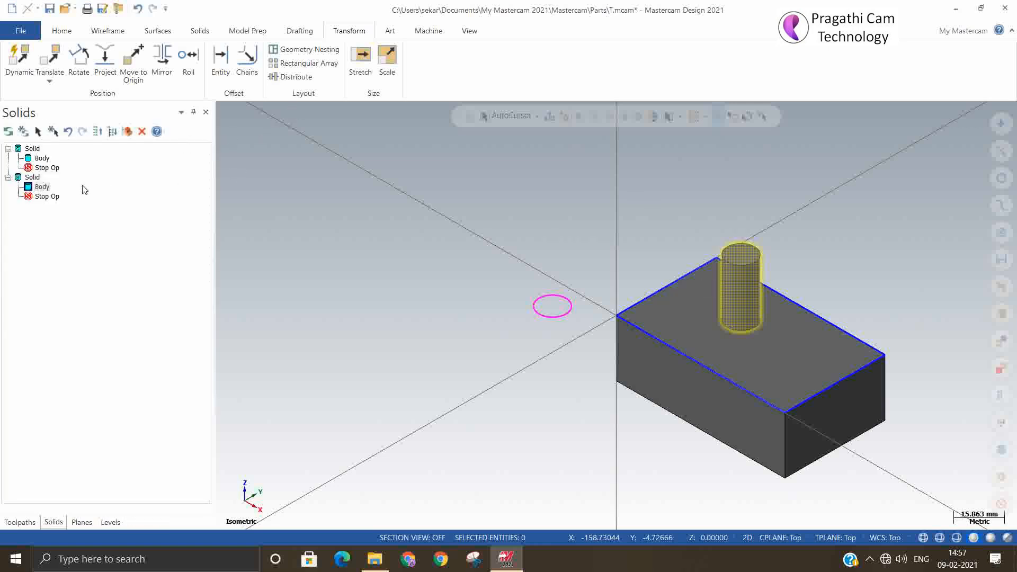
Step: Undo the translation and delete the additional cylinder solid listed in the solids manager
click(138, 8)
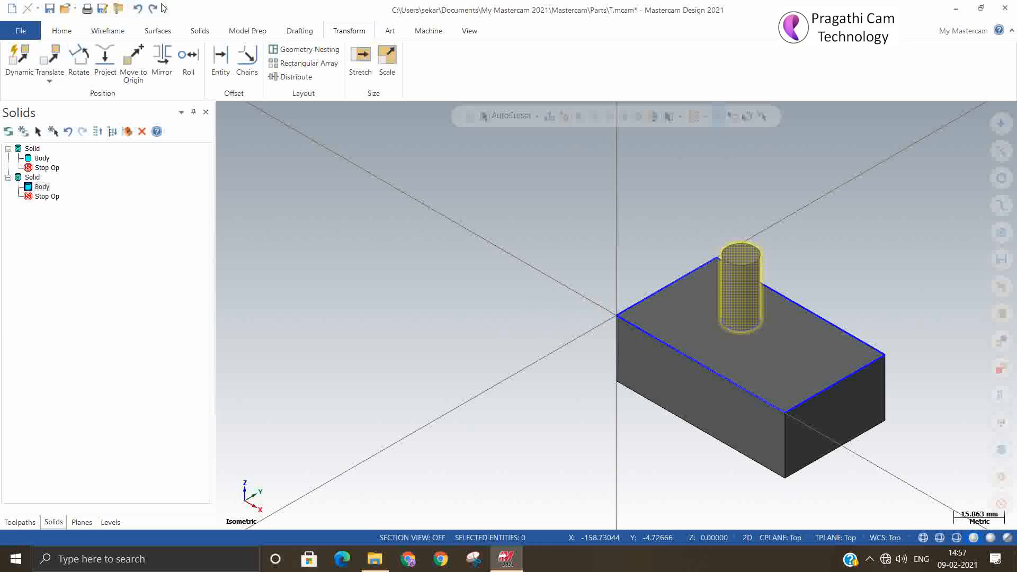
click(37, 179)
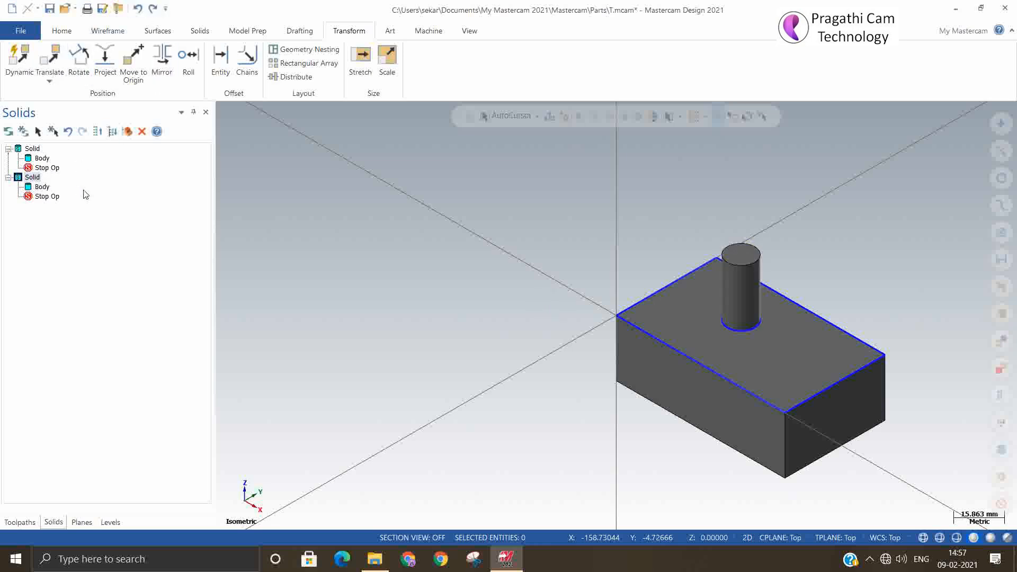
key(Delete)
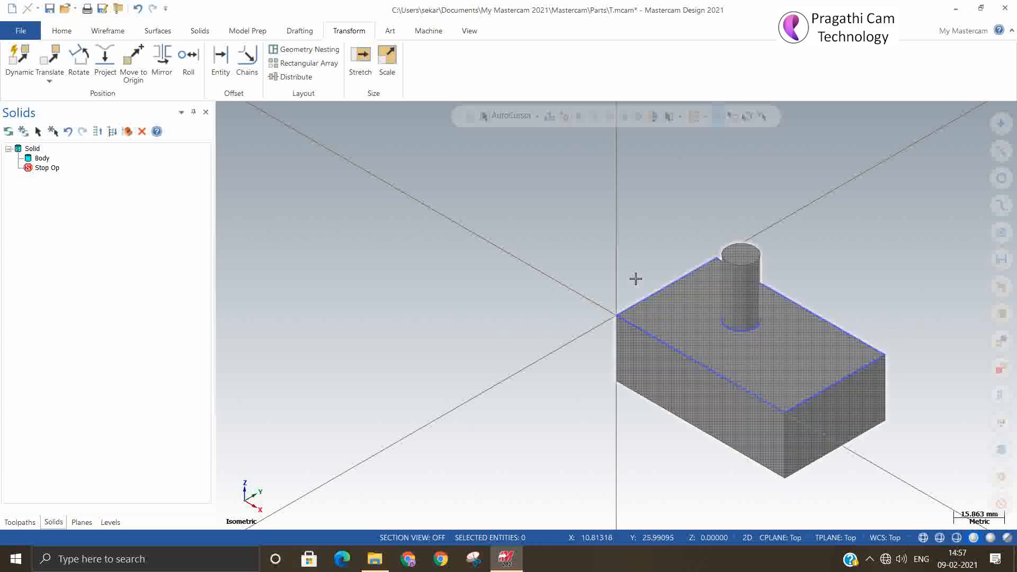
Step: Try to remove the cylindrical boss using Modify Feature with the Remove option on its side face
click(248, 30)
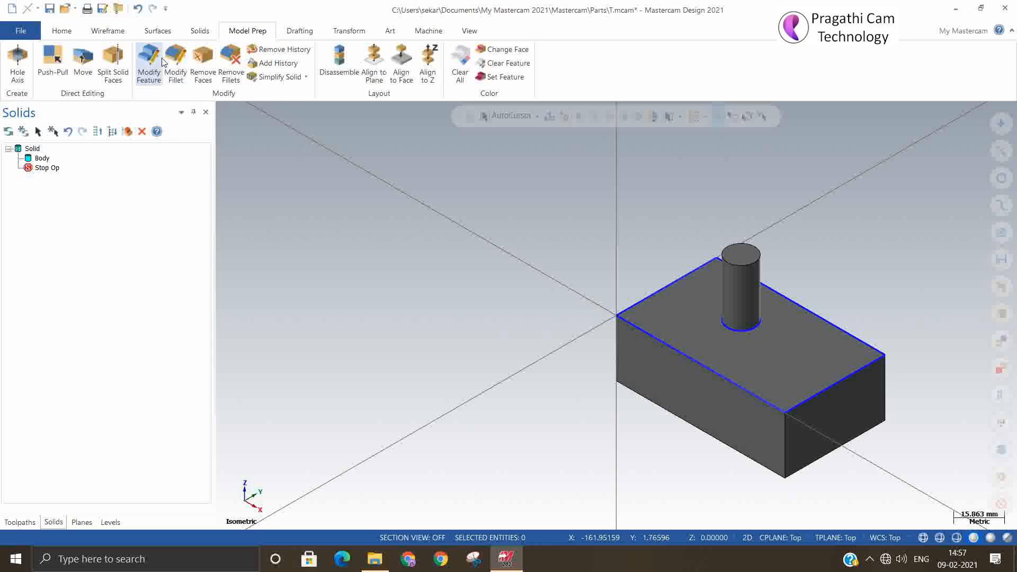
click(148, 59)
click(62, 211)
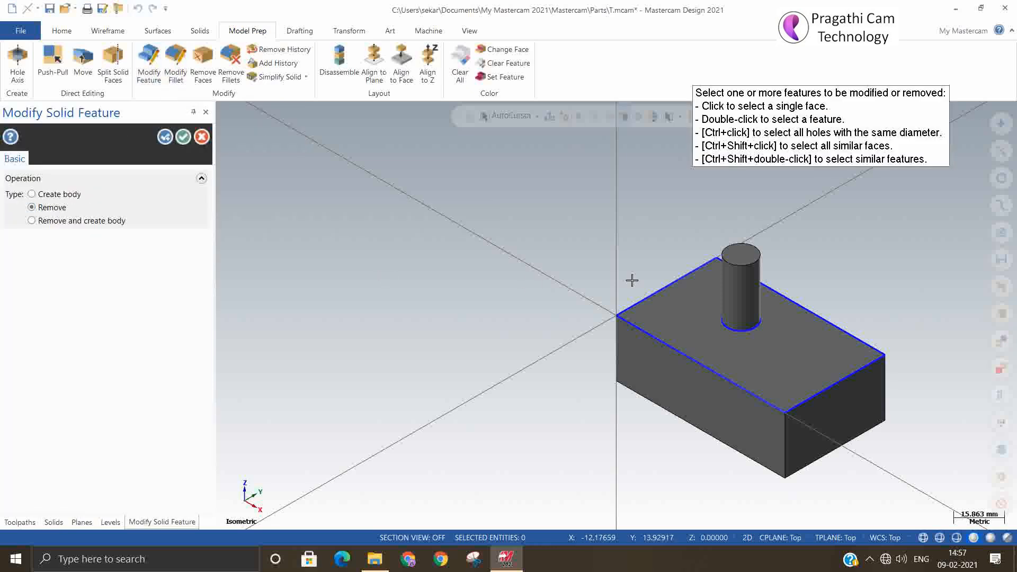
click(753, 285)
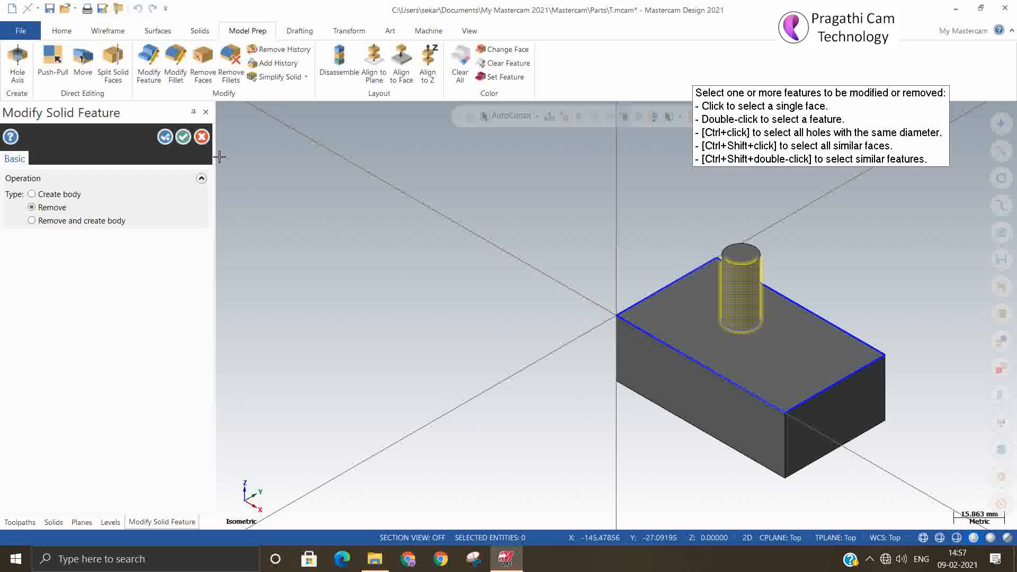
click(182, 141)
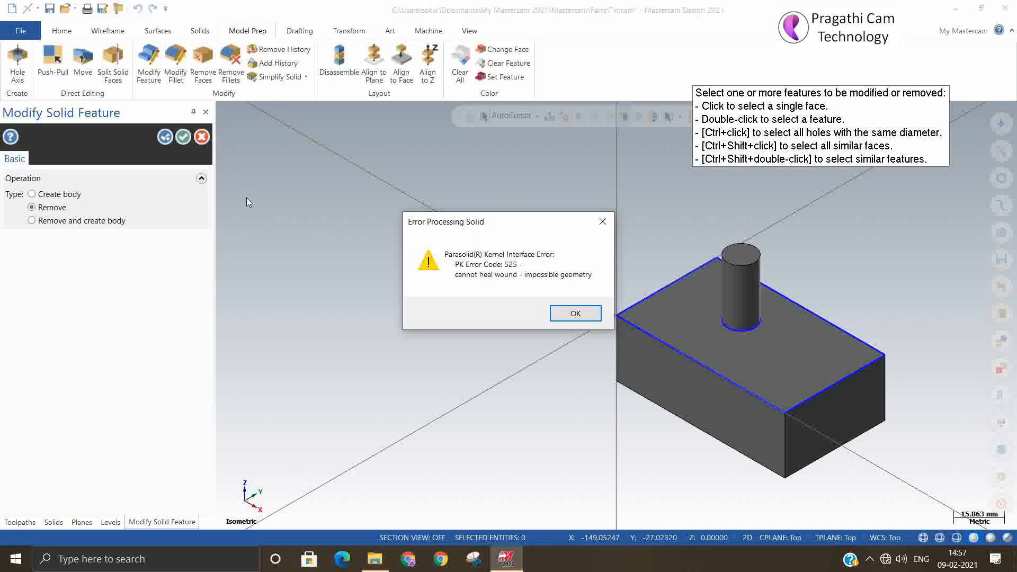
click(567, 316)
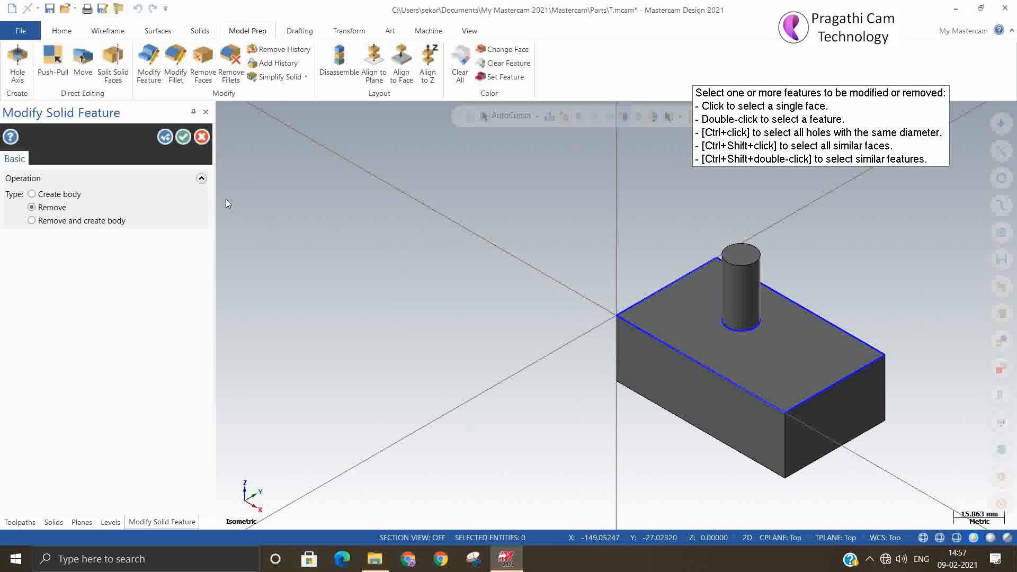
click(187, 141)
key(Return)
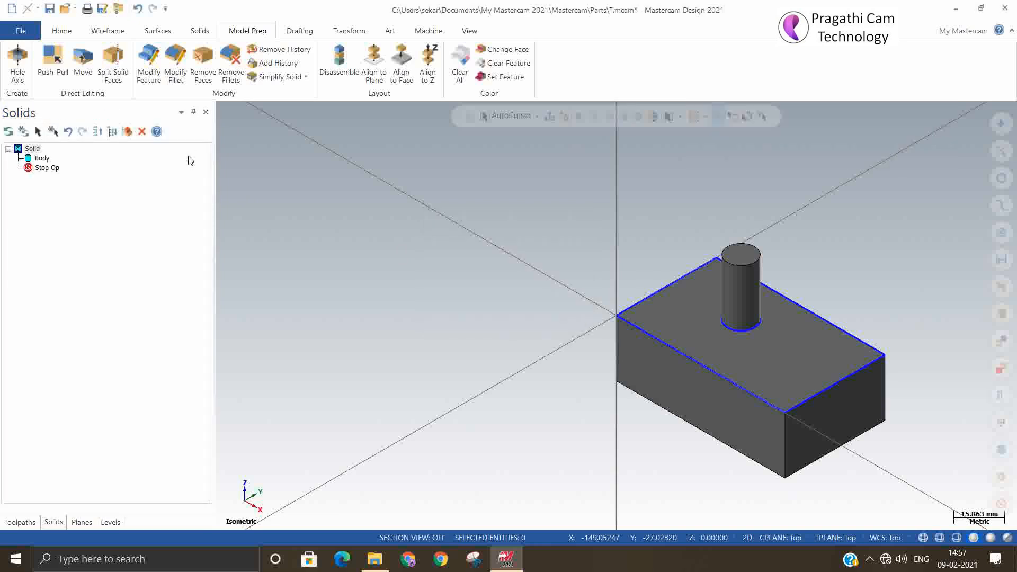
Step: Use Modify Feature with the Remove and create body option on the cylinder's side face
click(149, 66)
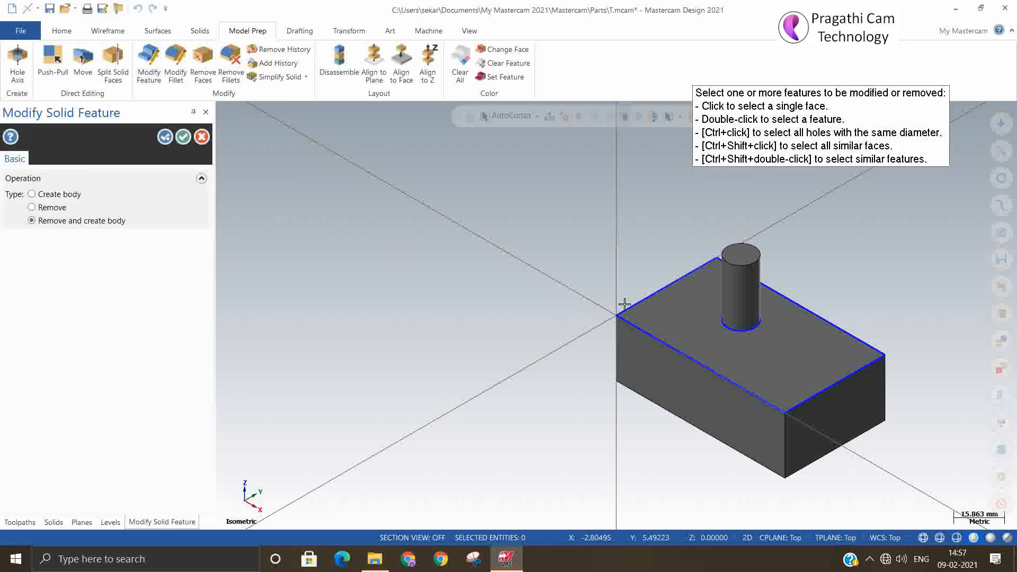
click(739, 287)
click(182, 137)
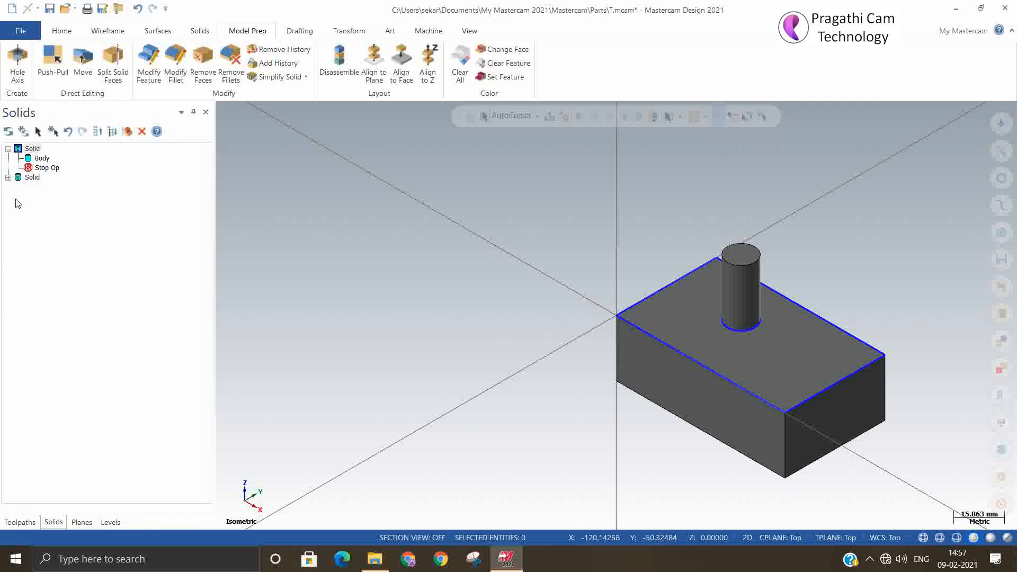
Step: Delete the separated cylinder body from the block's top face and undo the deletion
click(744, 286)
key(Delete)
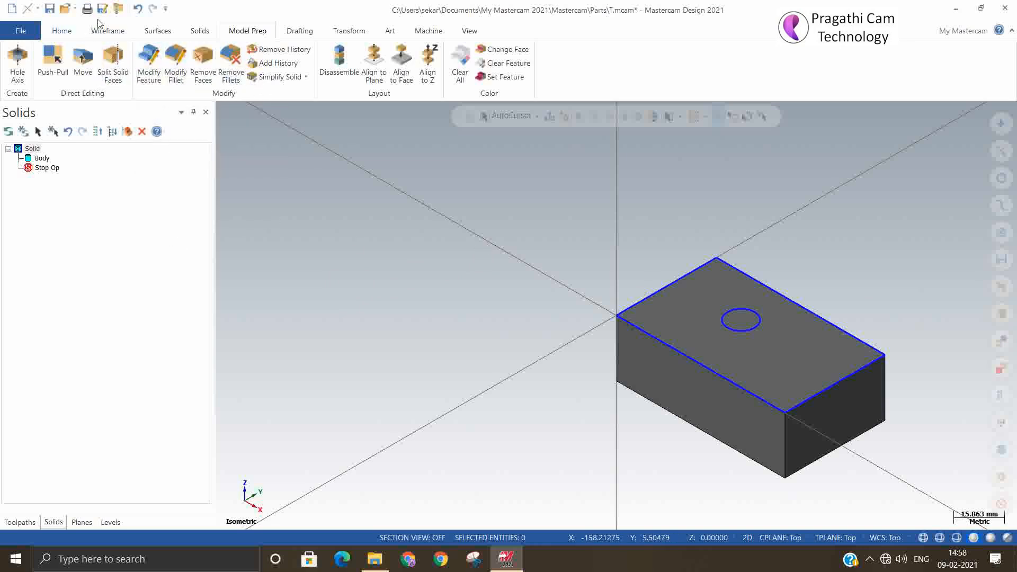
click(136, 9)
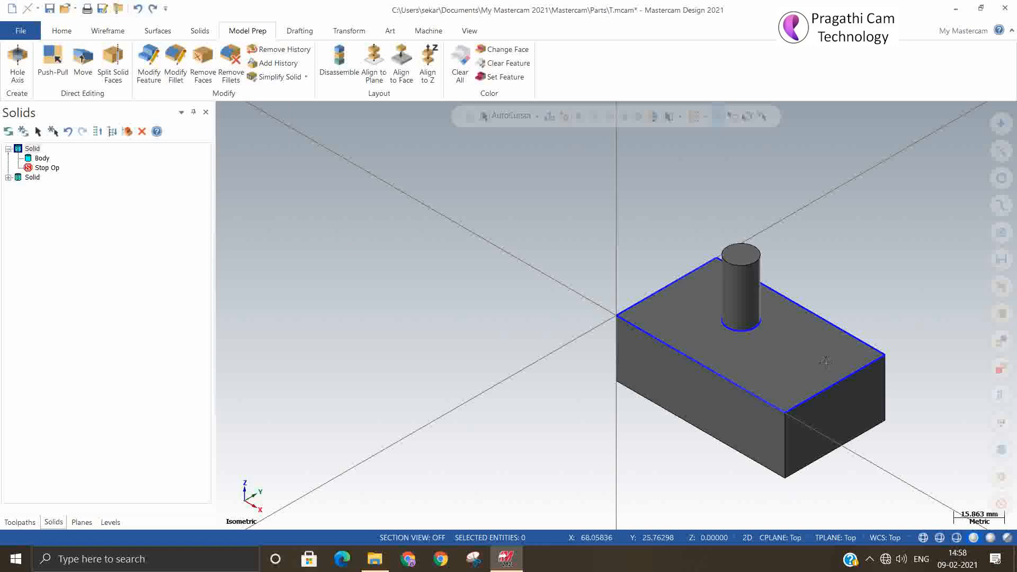
Step: Select the block body, undo the earlier deletion of the additional solid, and clear the selection
click(782, 364)
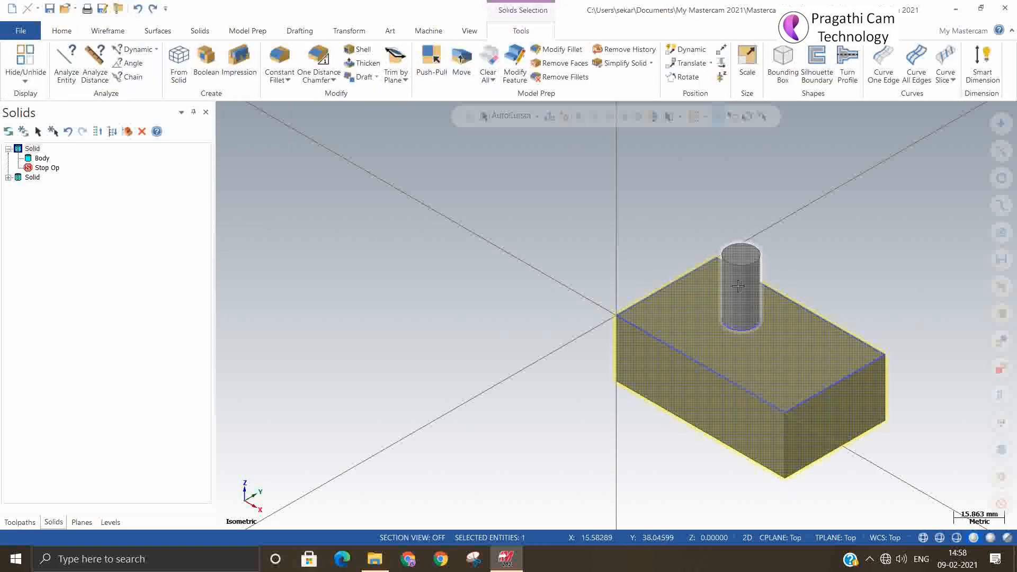
click(138, 9)
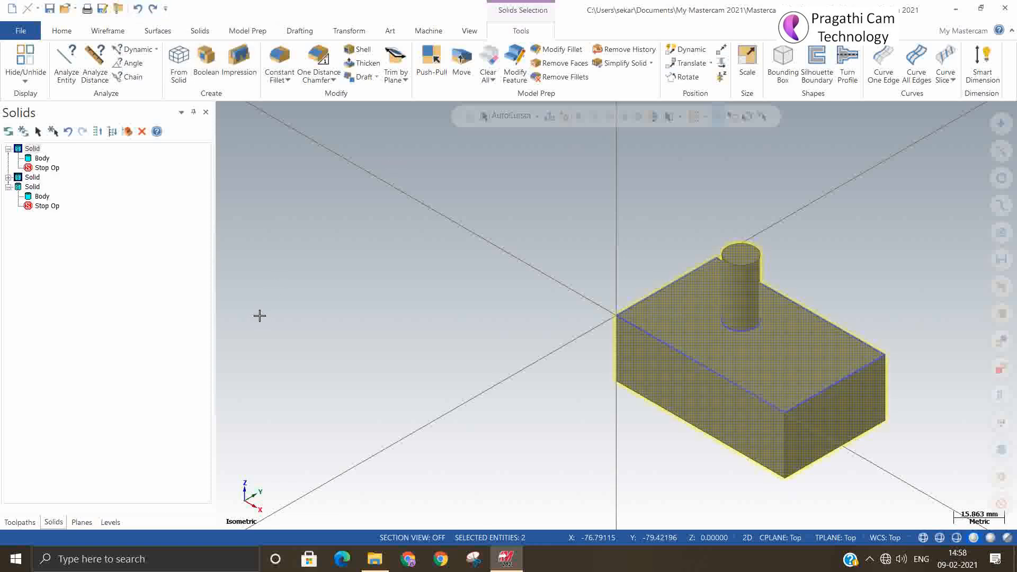
key(Escape)
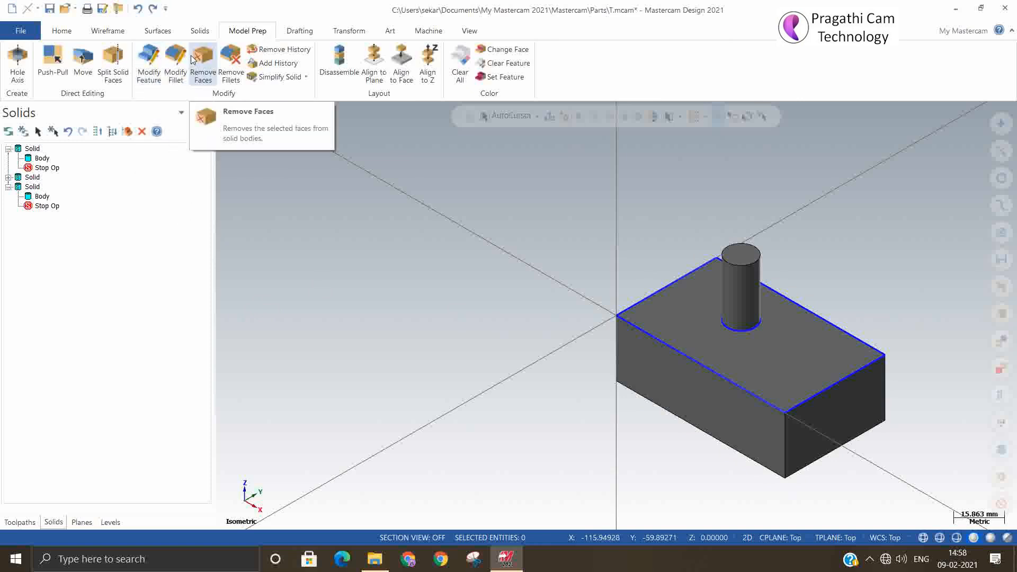
Step: Start a new part file and create a primitive solid block about 72.2 × 68.8 × 30.1 mm with its corner at the origin
click(24, 11)
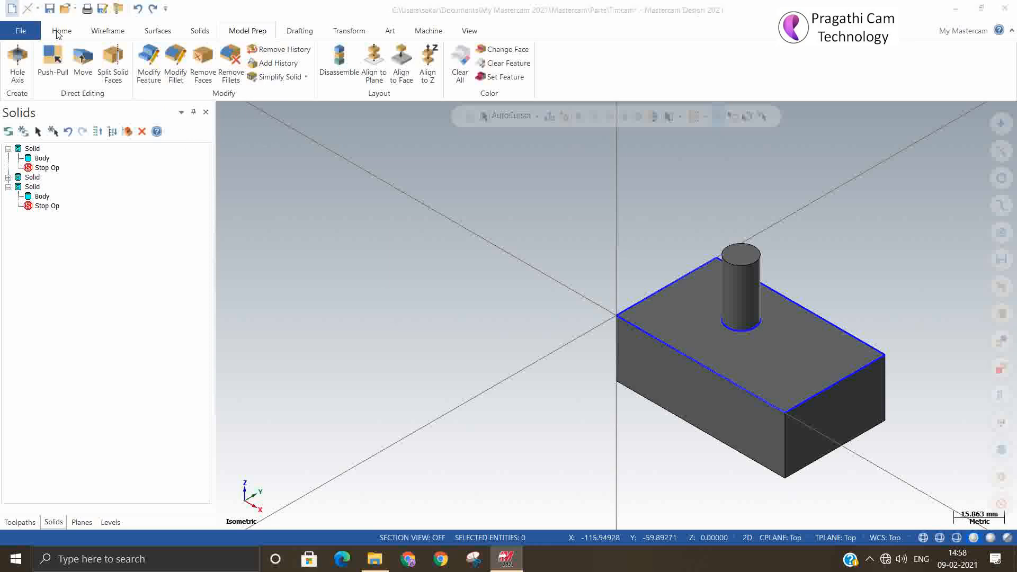
click(537, 303)
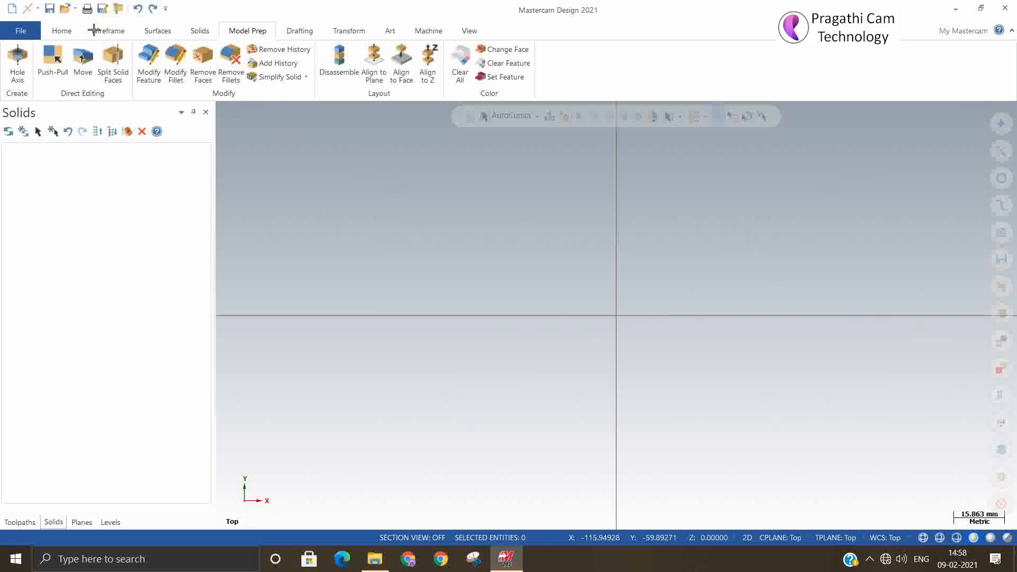
click(198, 32)
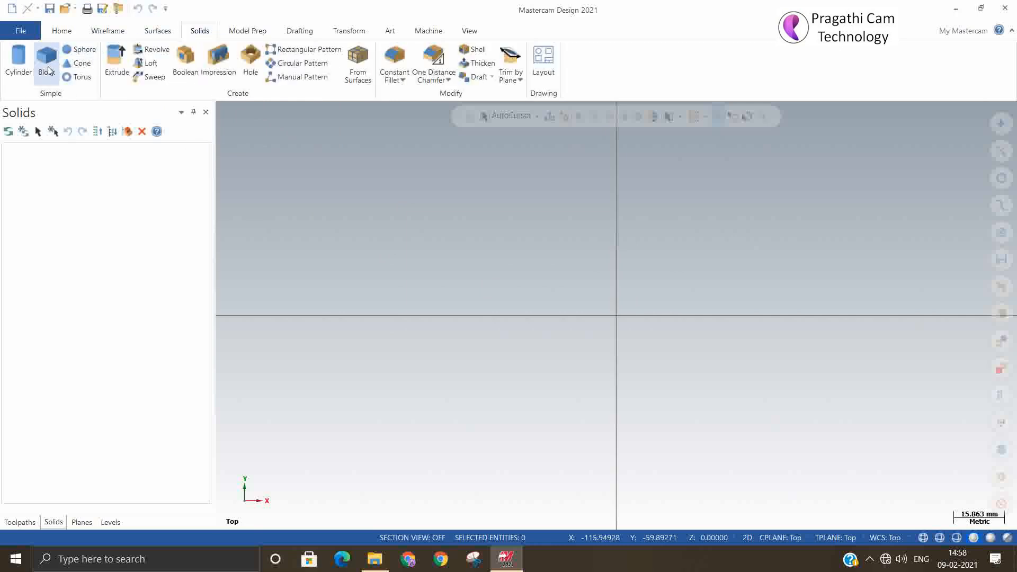
click(617, 317)
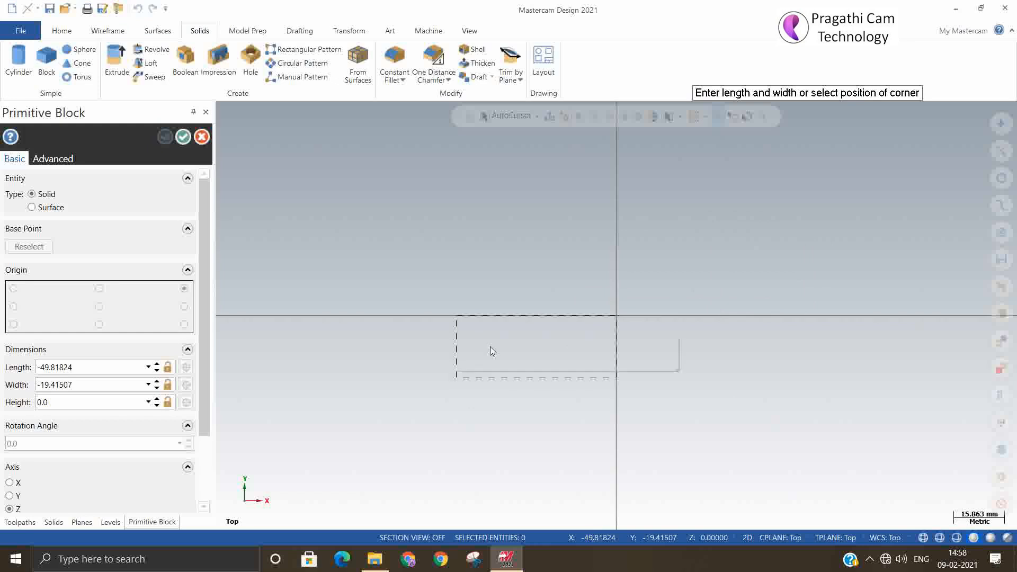
right_click(491, 346)
click(495, 268)
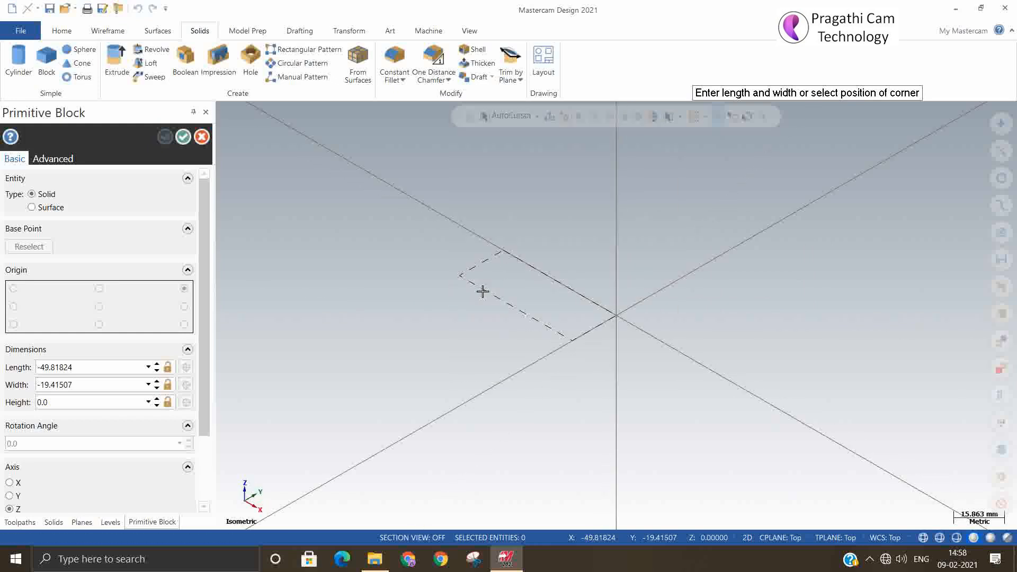
click(936, 320)
click(879, 236)
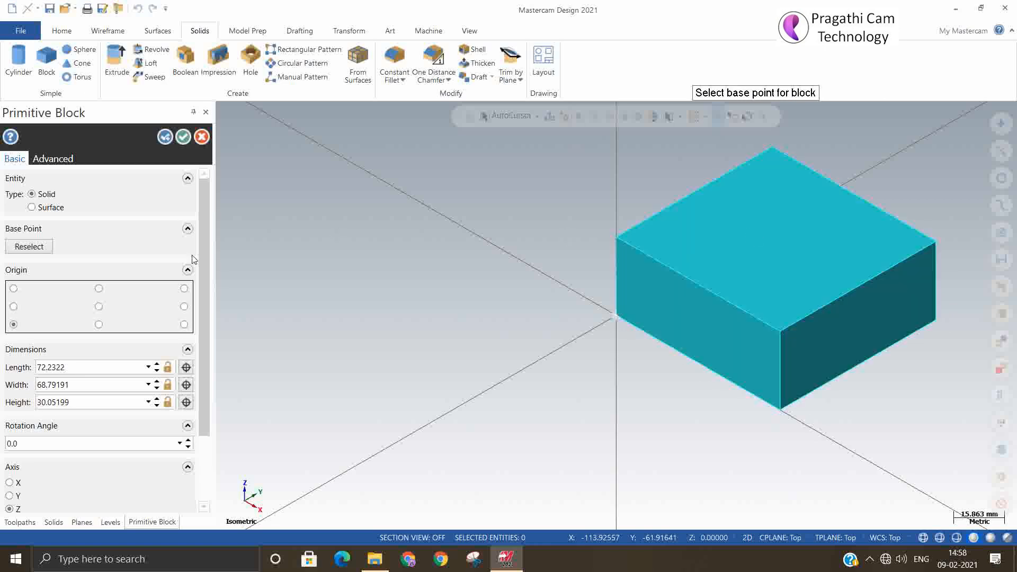
click(167, 142)
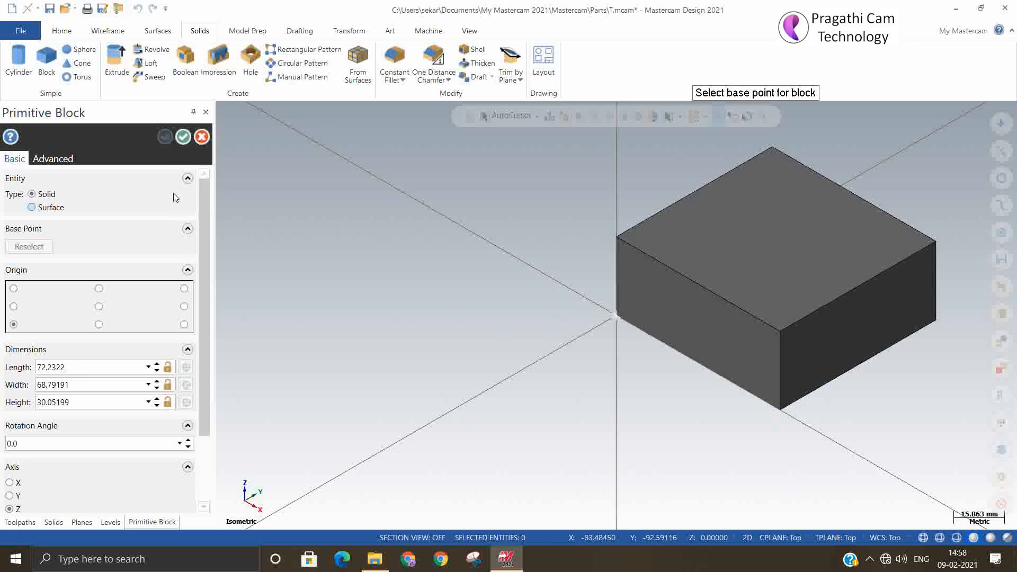
click(183, 141)
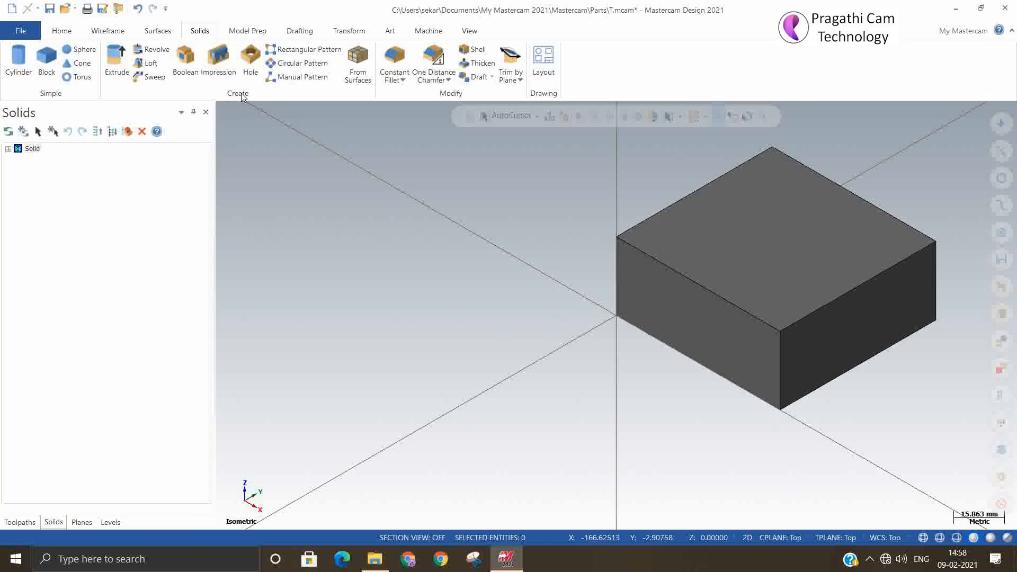
Step: Apply a 5 mm constant radius fillet to the block's two front top edges and the two vertical edges of its front-left face
click(685, 276)
click(807, 315)
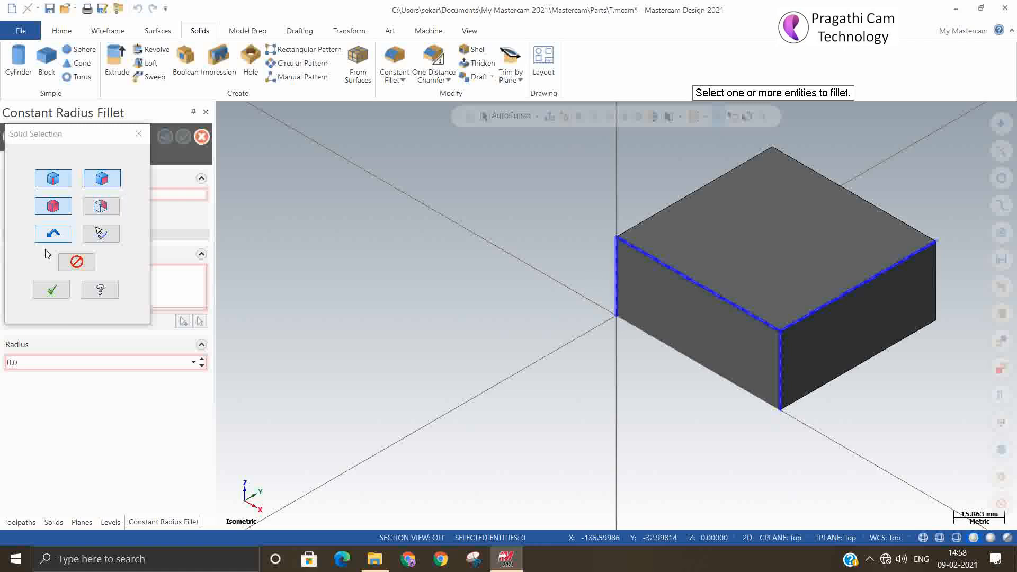
click(51, 290)
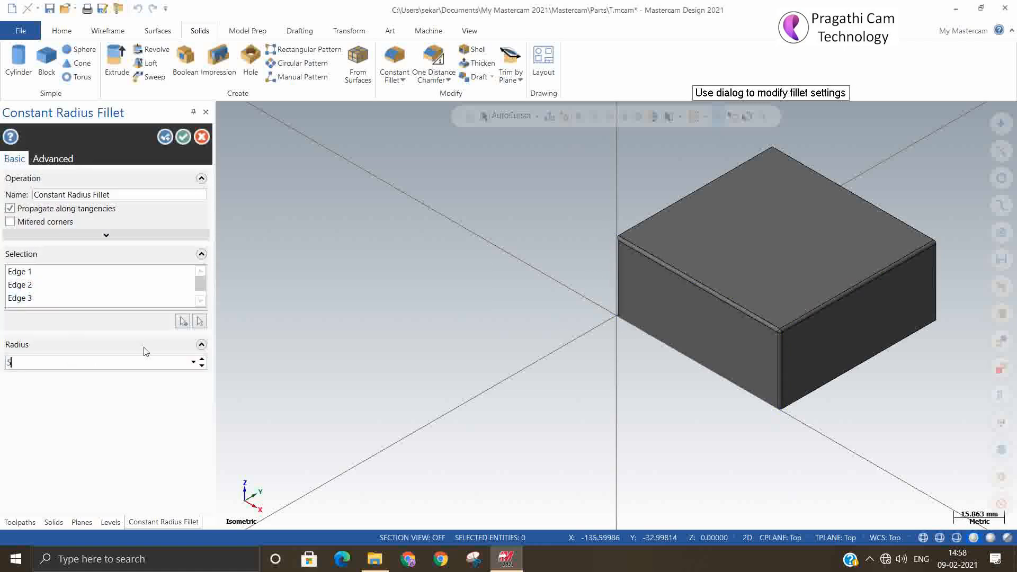
text(5)
key(Return)
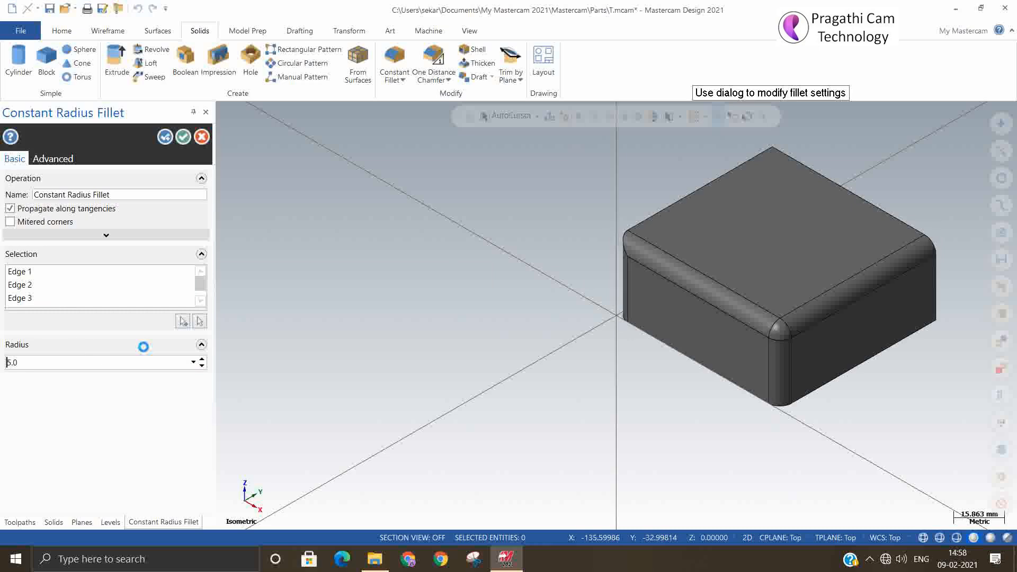
click(183, 137)
Step: Use Modify Fillet to set the radius of all the block's fillets to 2 mm
scroll(949, 315, up, 2)
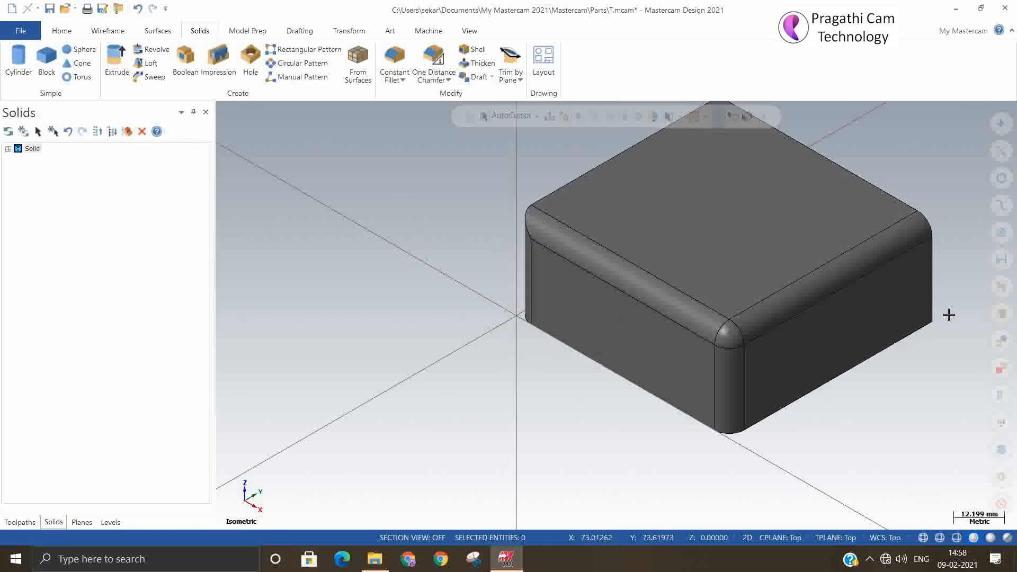
scroll(949, 315, up, 1)
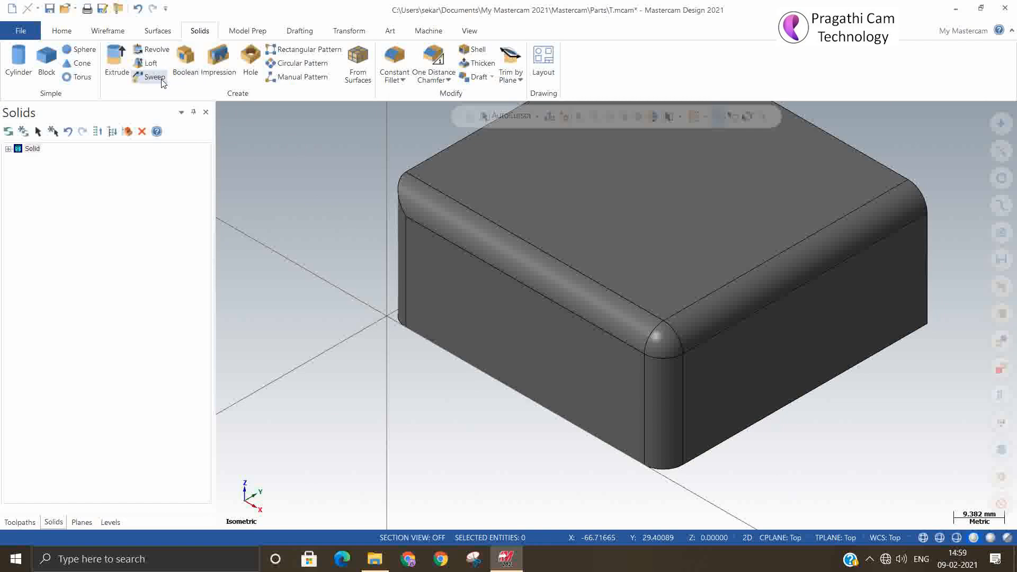
click(247, 32)
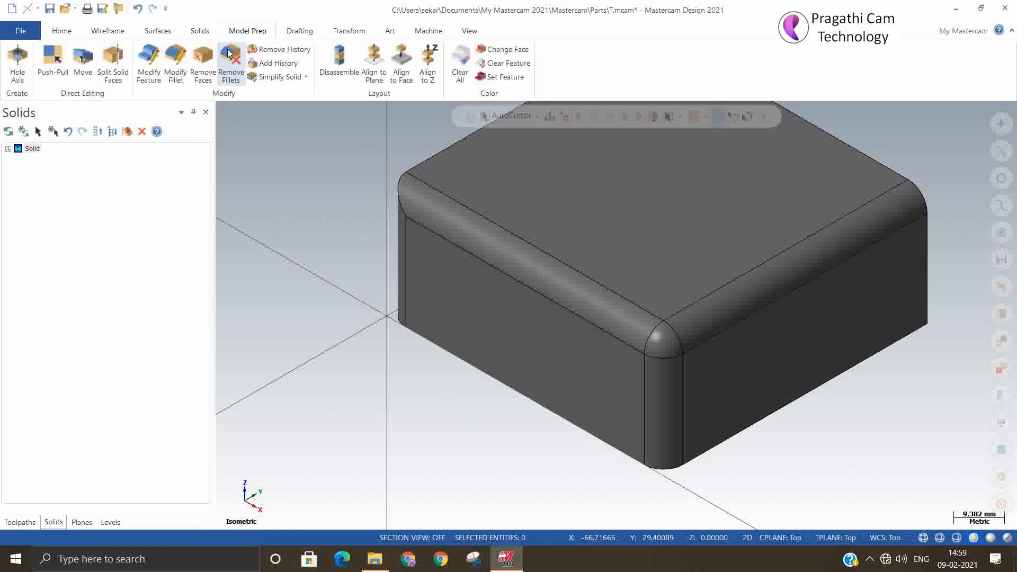
click(185, 67)
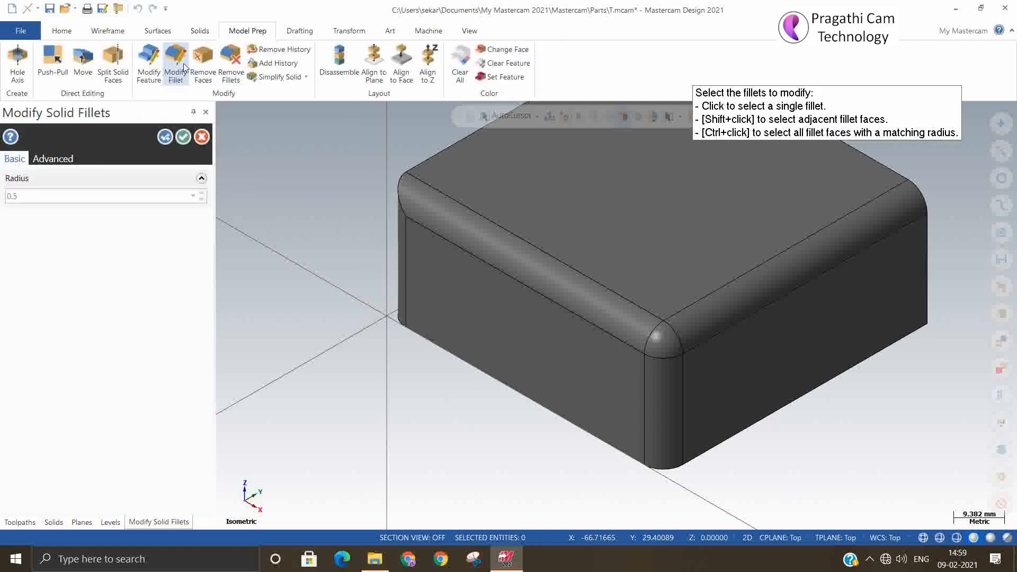
click(523, 256)
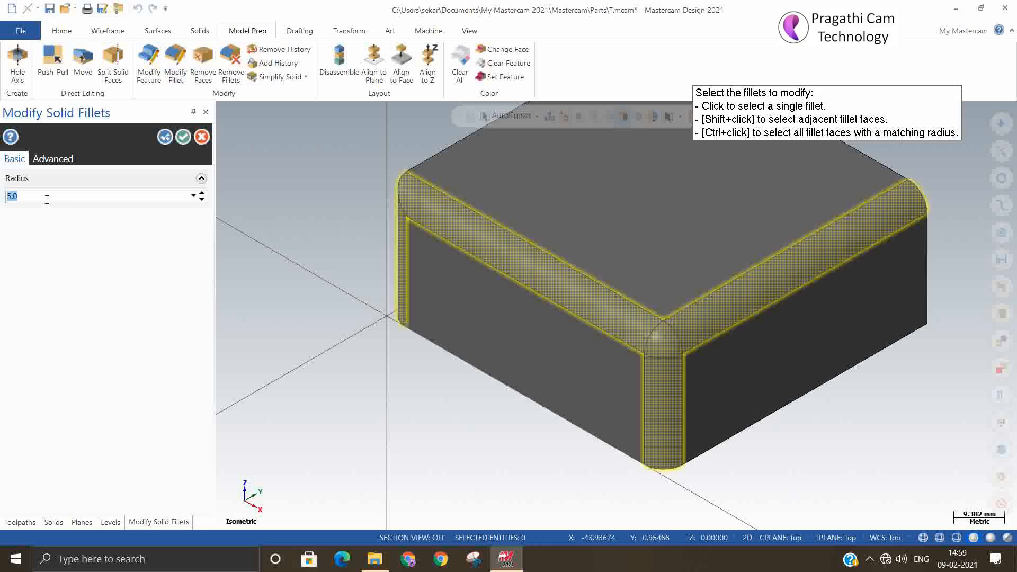
text(2)
key(Return)
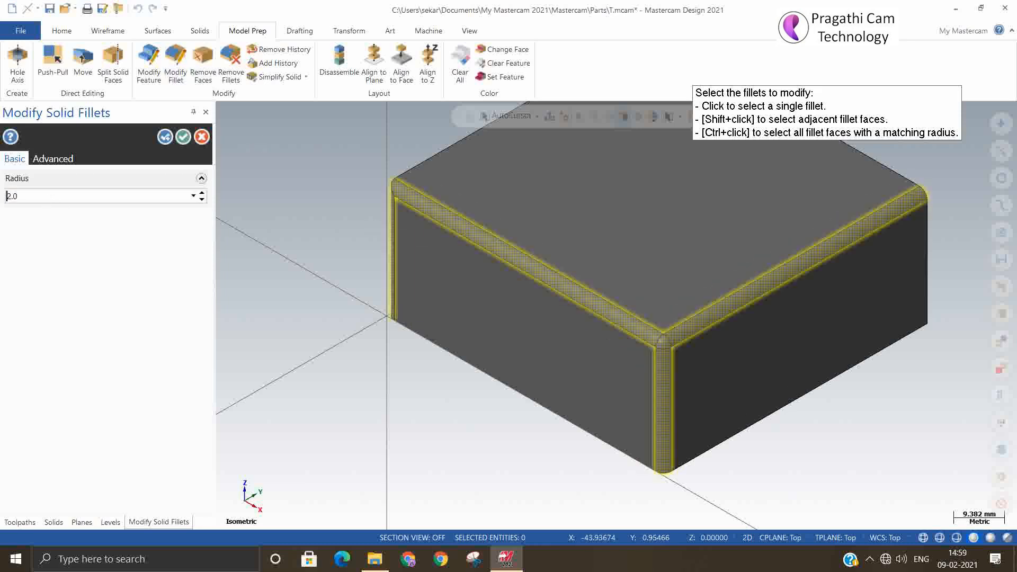
click(183, 137)
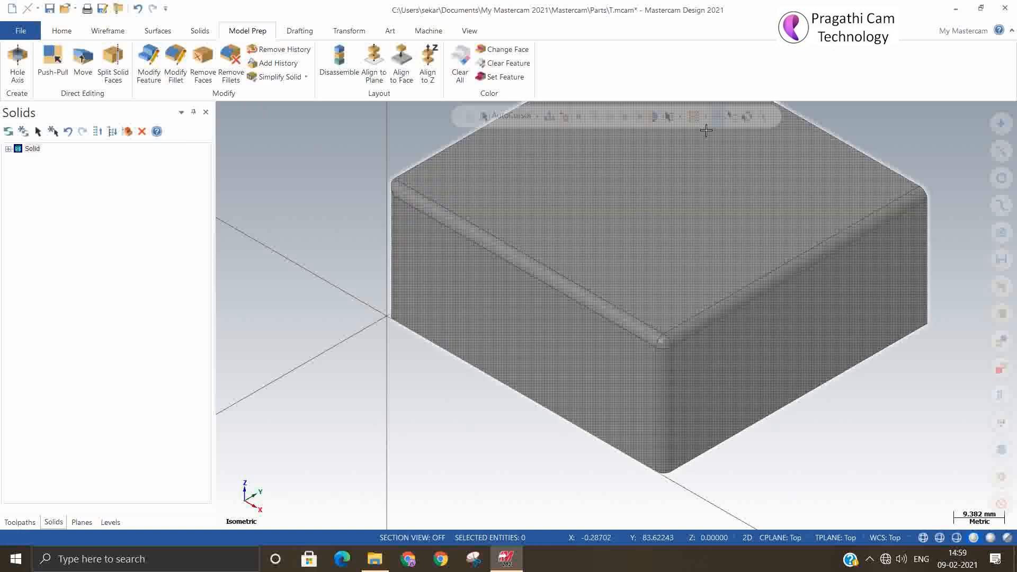
Step: Use Remove Fillets on the two front top edge fillets and the front vertical corner fillet
click(238, 60)
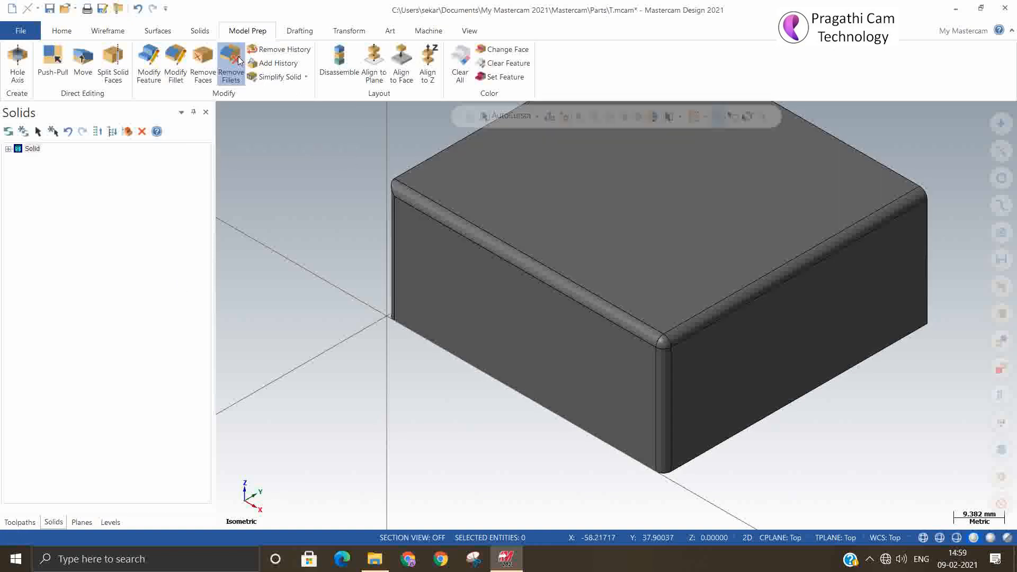
click(583, 291)
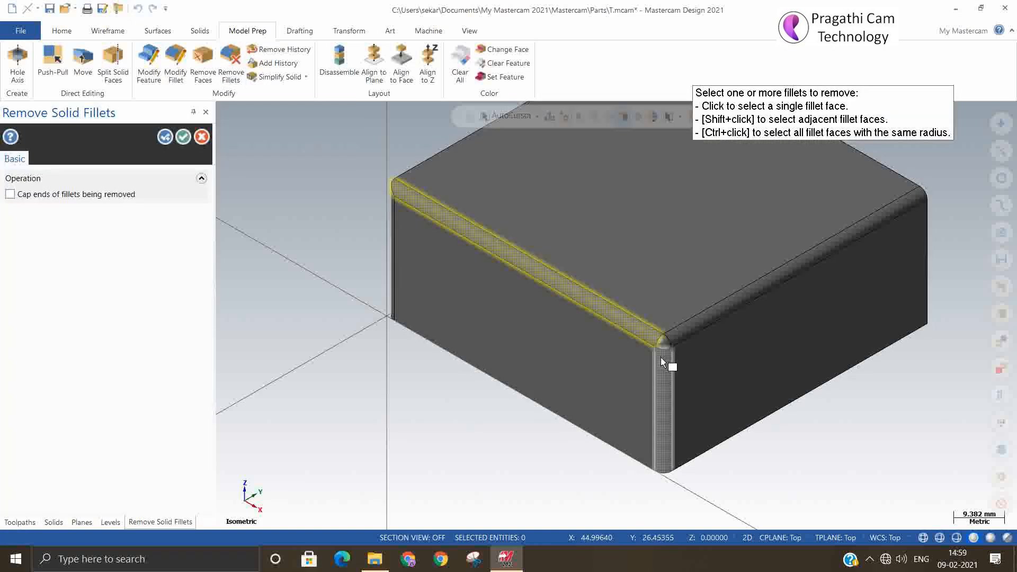
click(668, 360)
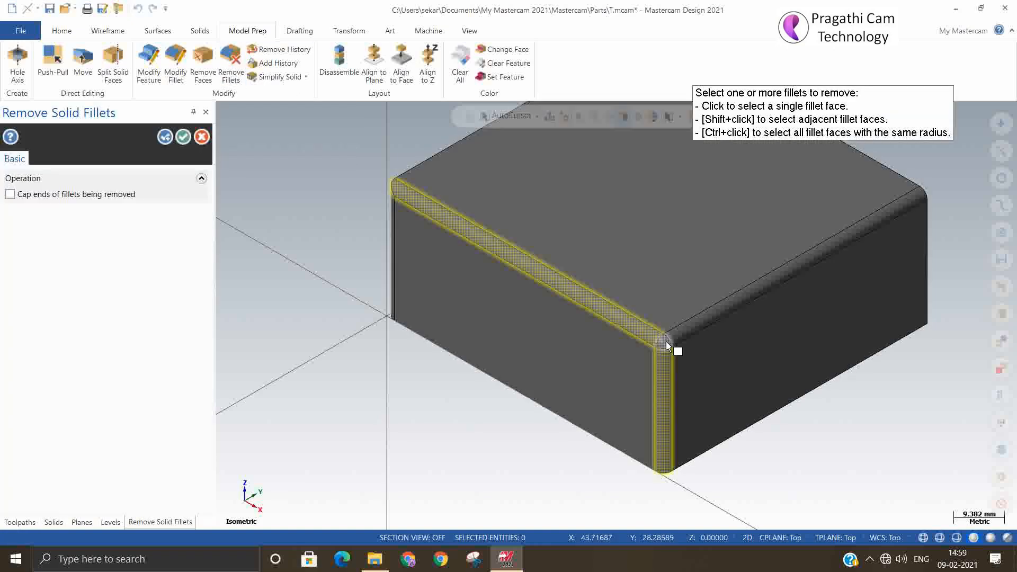
click(698, 329)
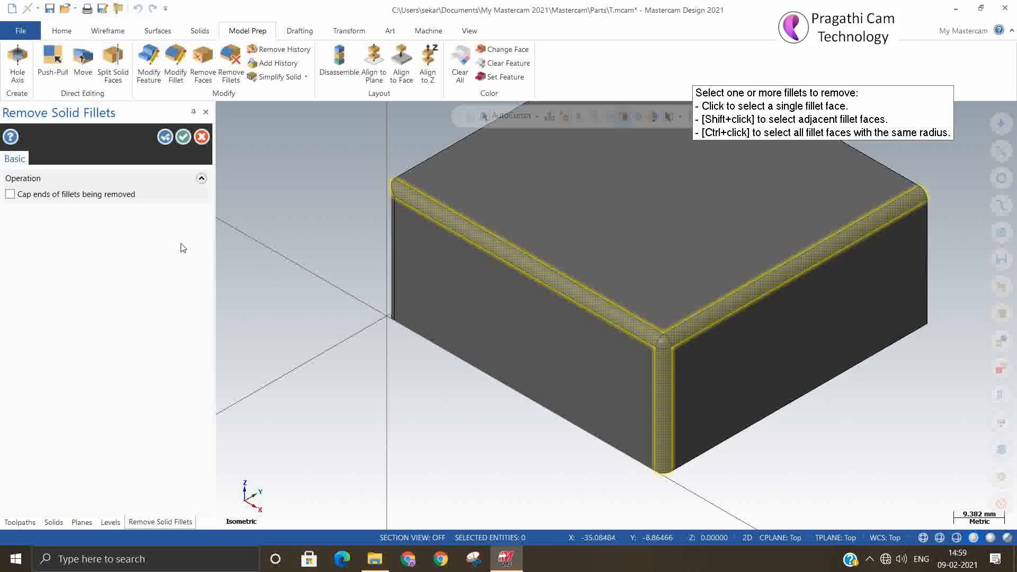
click(183, 137)
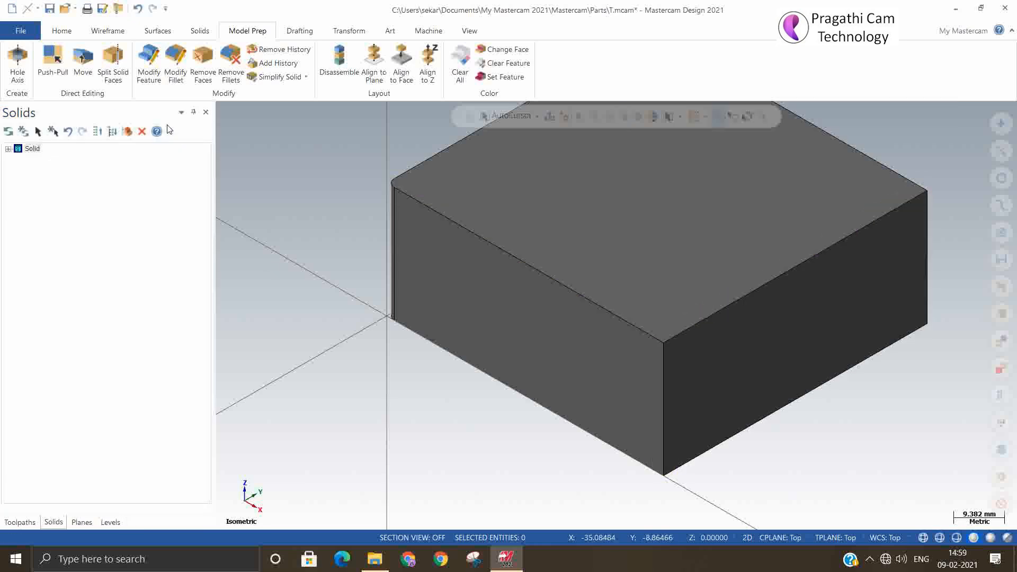
Step: Try Remove Faces on the remaining vertical corner fillet with the original solid set to Delete, and undo it
click(171, 62)
mouse_move(403, 275)
middle_down()
mouse_move(451, 289)
mouse_move(459, 247)
middle_up()
click(447, 249)
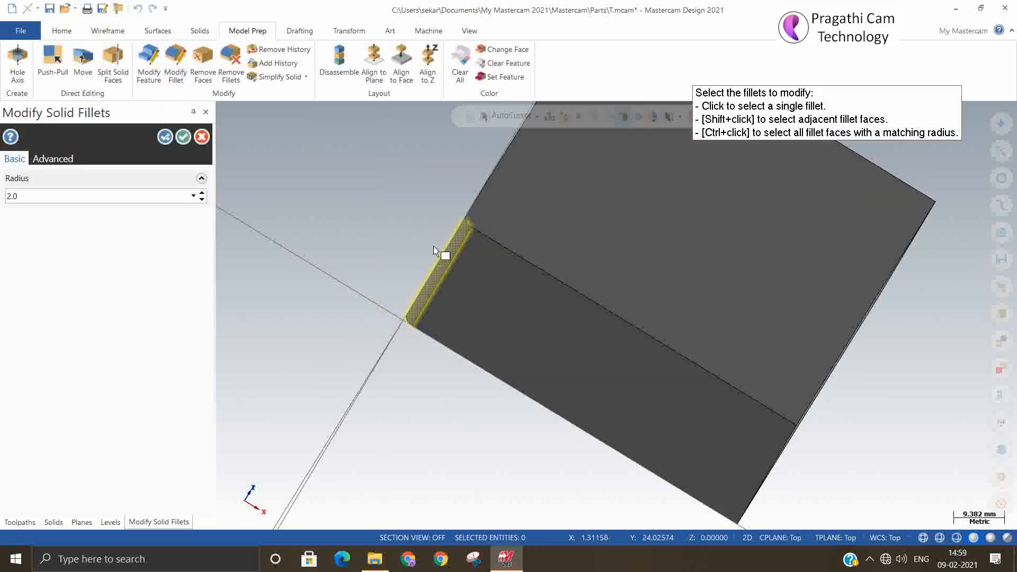
click(183, 136)
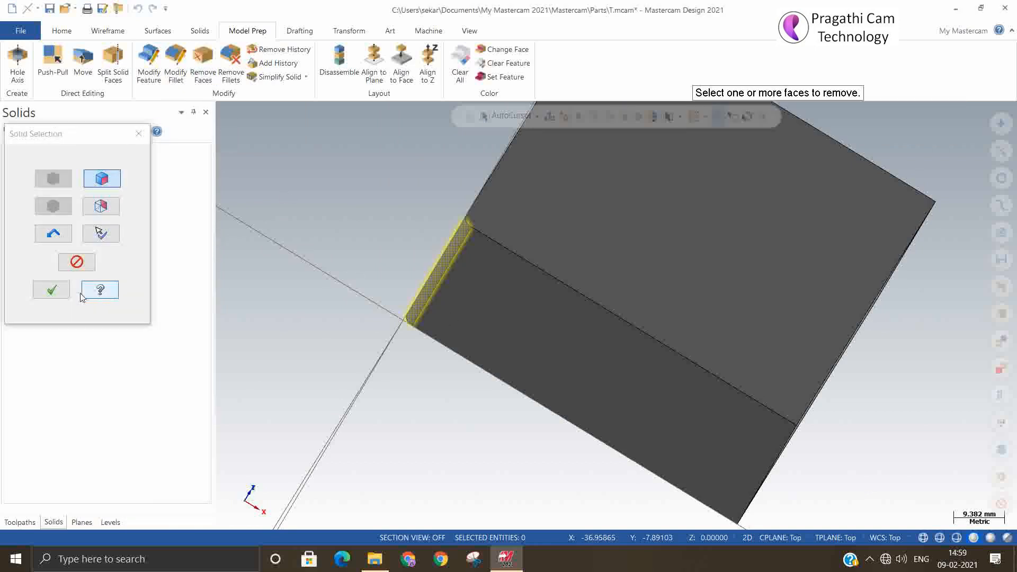
click(42, 291)
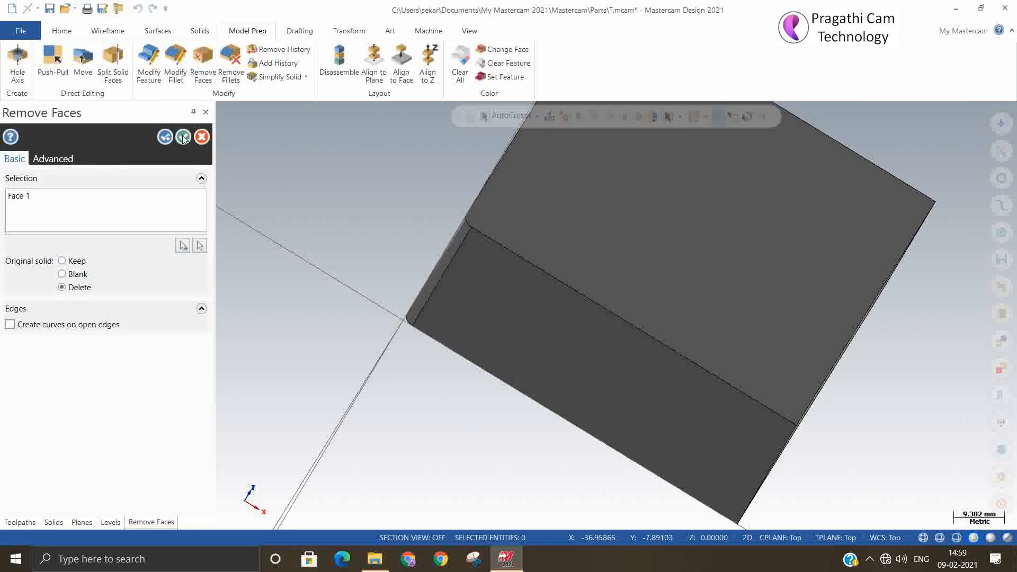
click(183, 136)
middle_drag(538, 298, 368, 118)
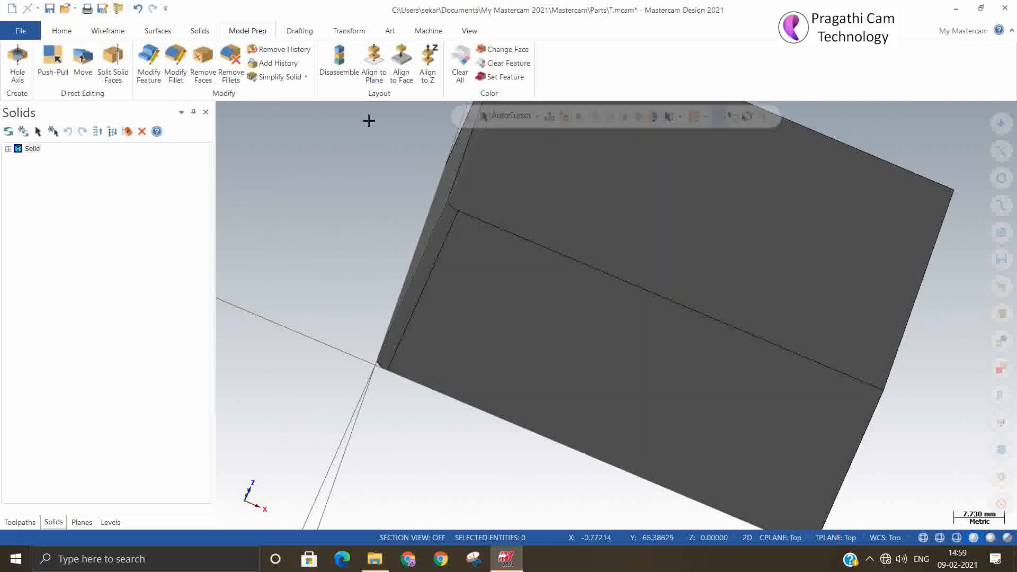
click(137, 12)
Step: Remove the remaining vertical corner fillet near the origin with Remove Fillets
scroll(403, 259, up, 2)
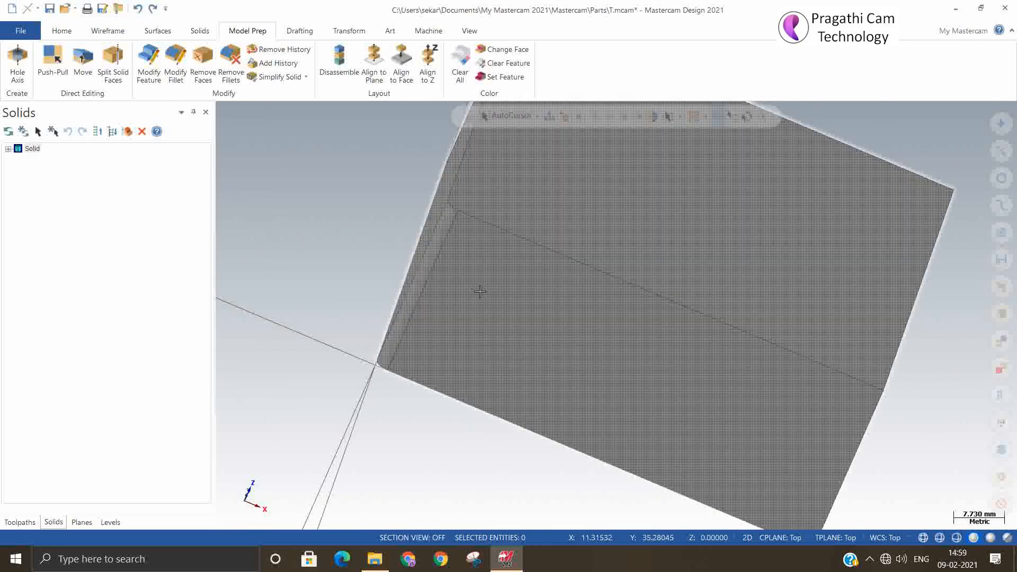
middle_drag(403, 259, 411, 288)
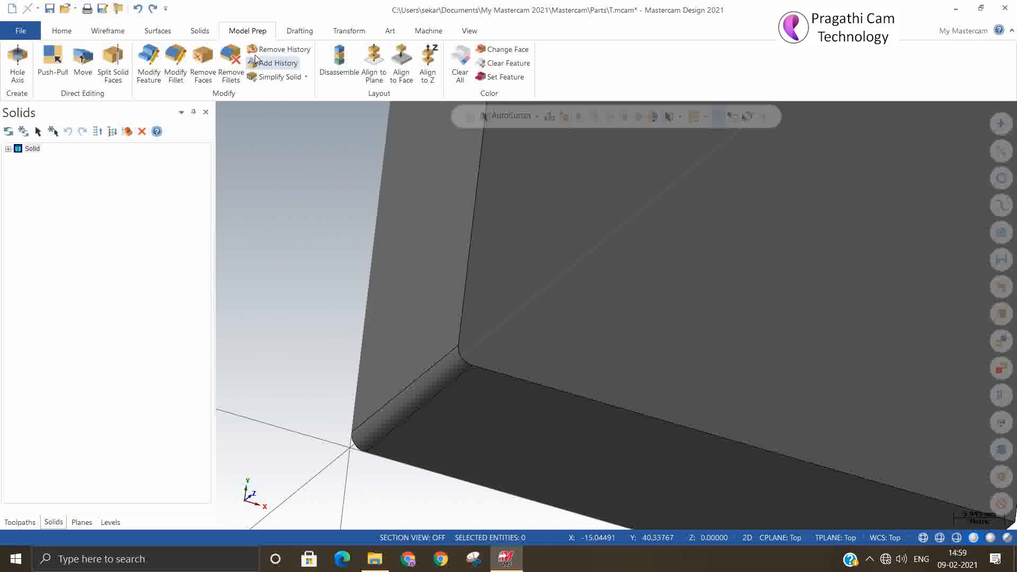
click(234, 52)
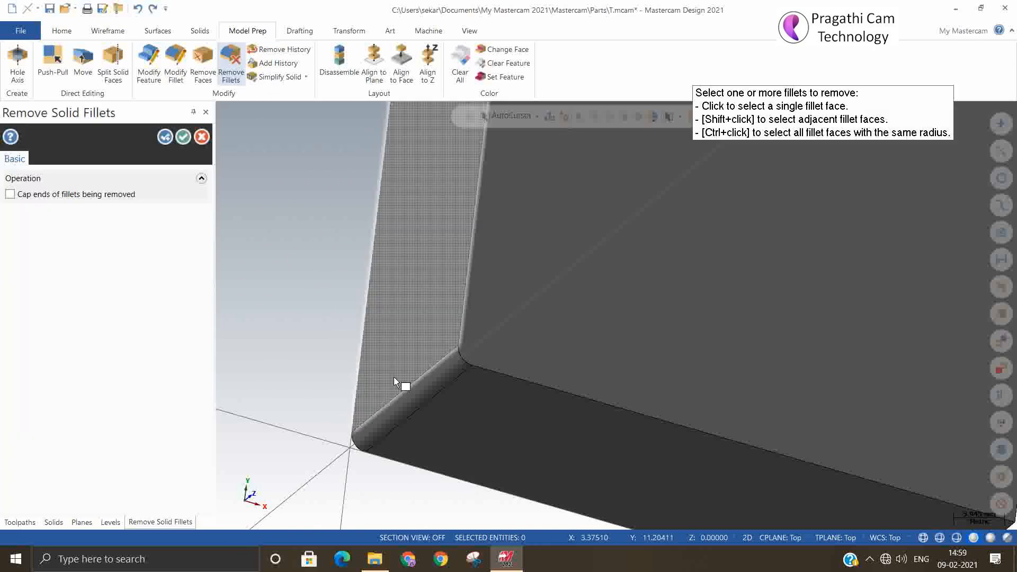
click(413, 393)
click(183, 137)
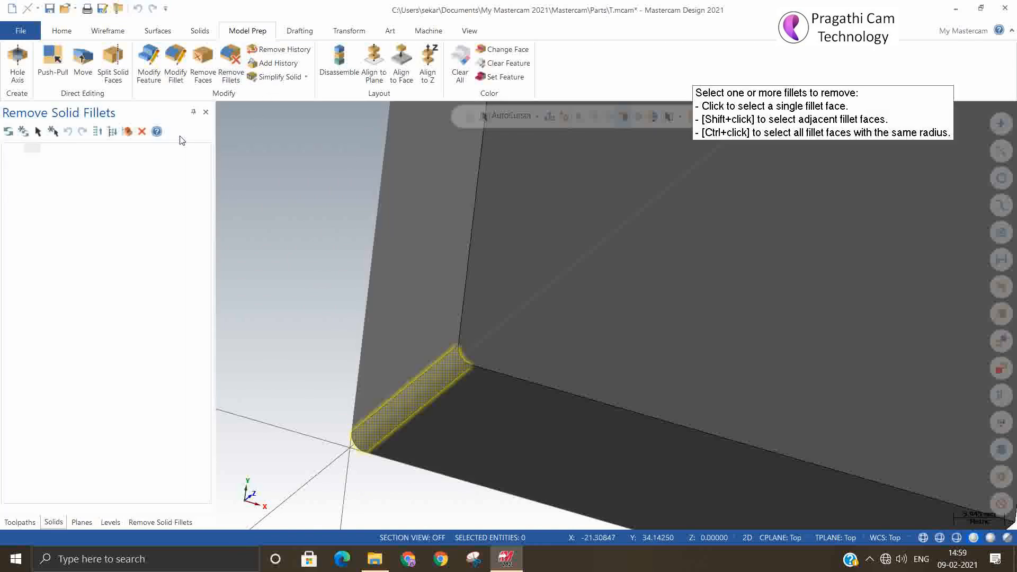
Step: Use Remove Faces on the block's front face along the X axis, with the original solid set to Delete
scroll(297, 244, down, 2)
right_click(296, 230)
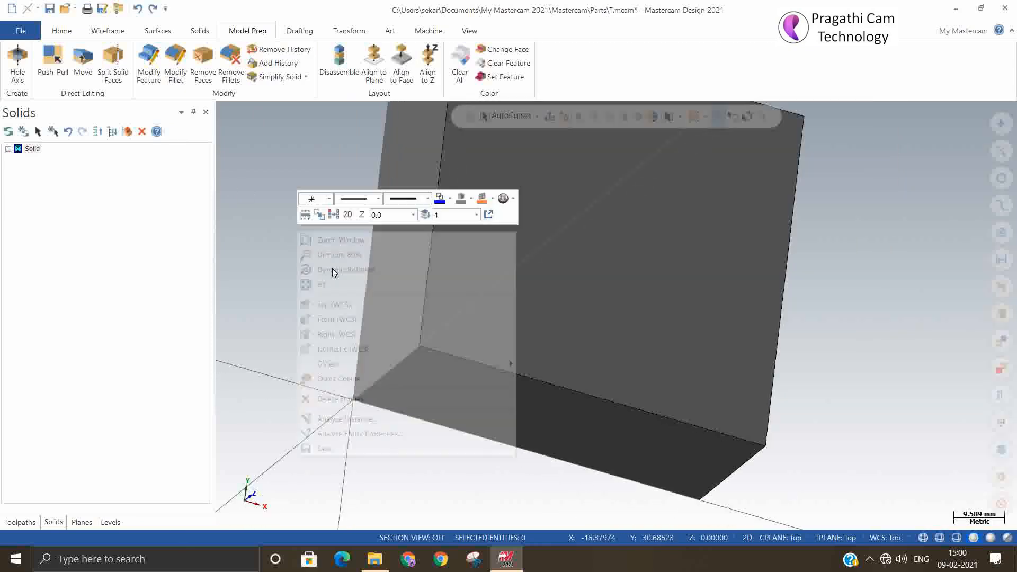
click(377, 350)
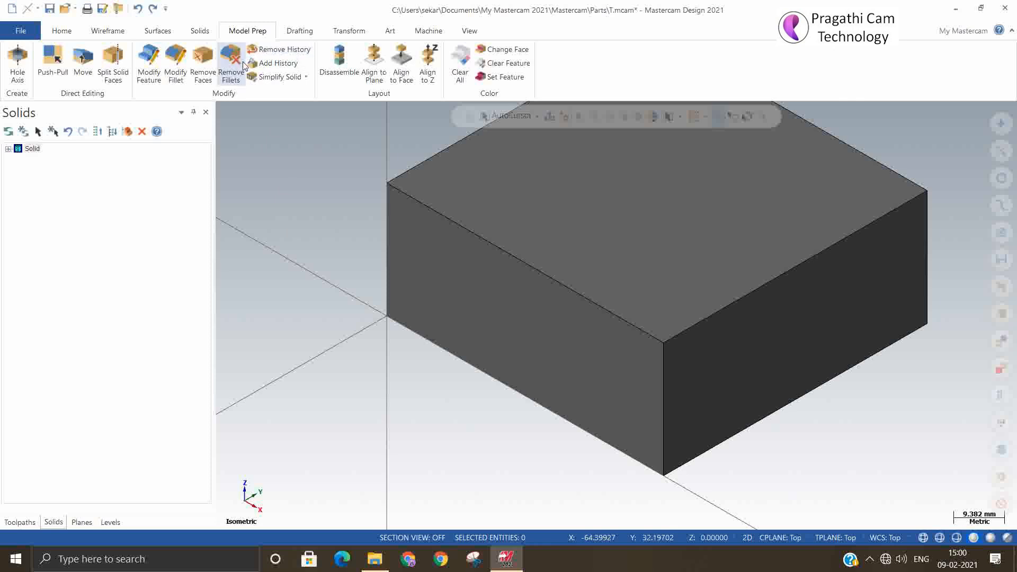
click(203, 66)
click(519, 360)
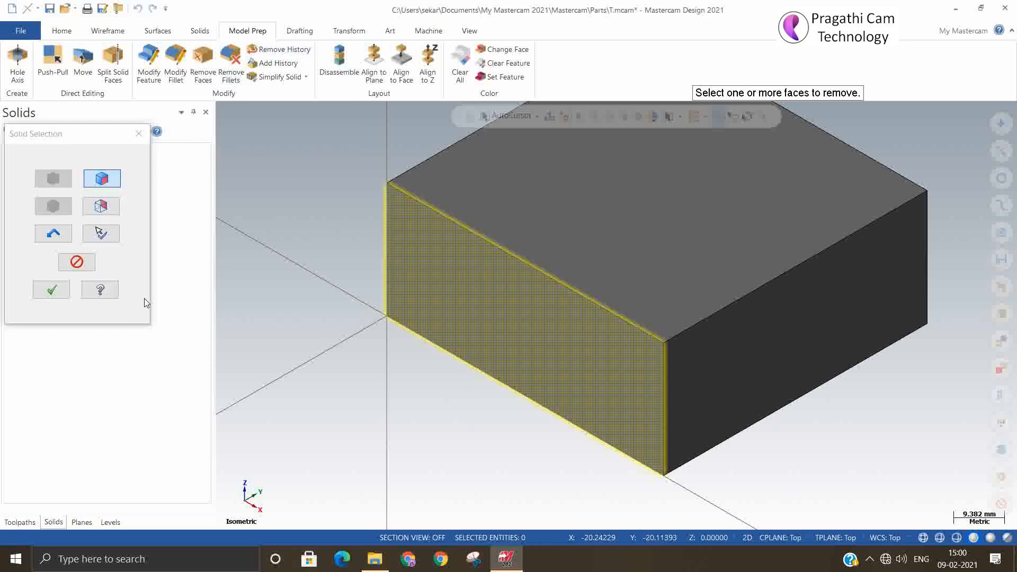
click(52, 288)
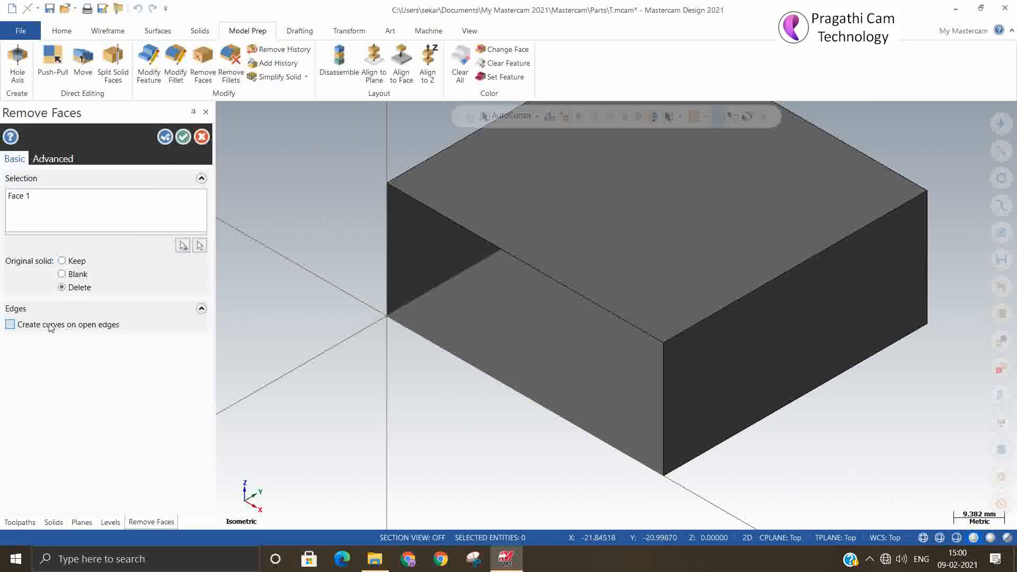
click(183, 137)
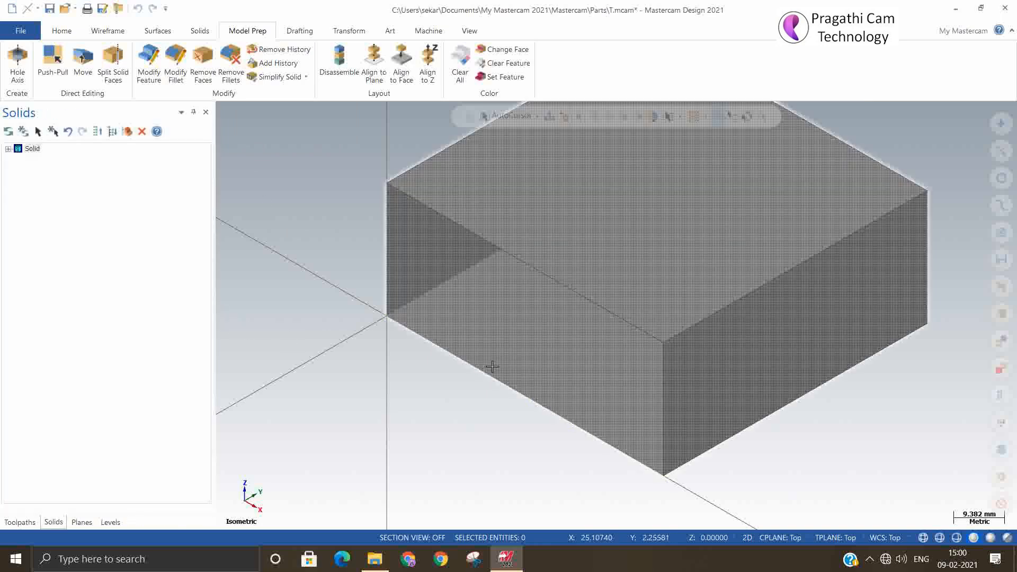
Step: Thicken the open-fronted block body by 2 mm in Direction 2, and undo the thickening and the face removal
scroll(498, 365, up, 3)
mouse_move(507, 362)
middle_down()
mouse_move(520, 326)
mouse_move(573, 320)
mouse_move(579, 354)
mouse_move(504, 332)
mouse_move(469, 354)
mouse_move(504, 358)
middle_up()
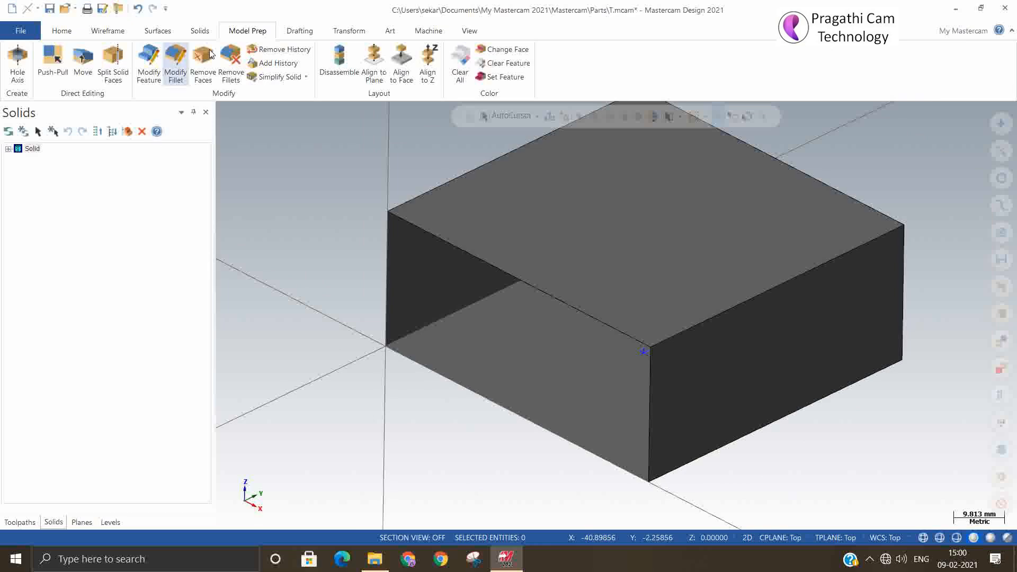
click(202, 34)
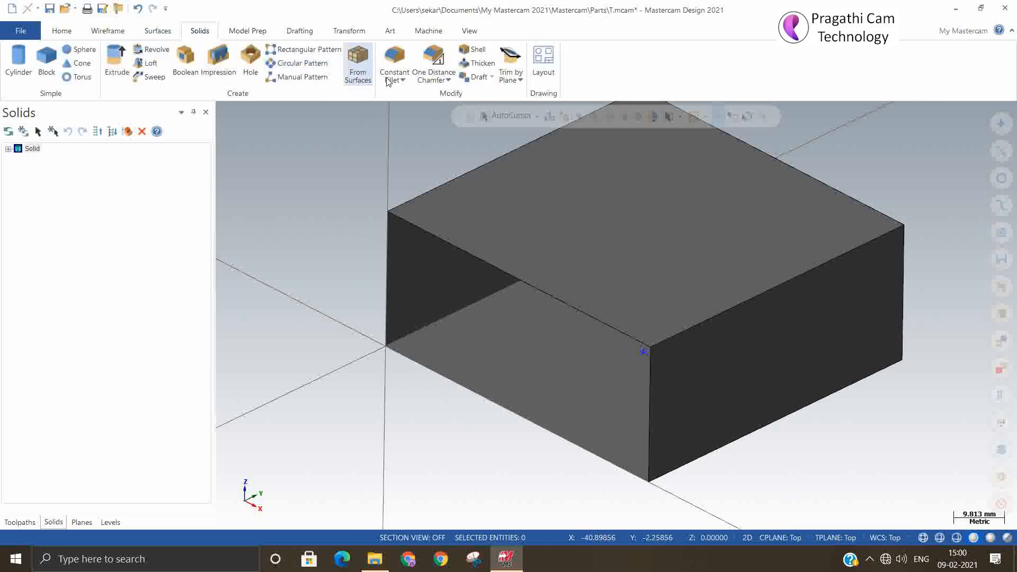
click(480, 64)
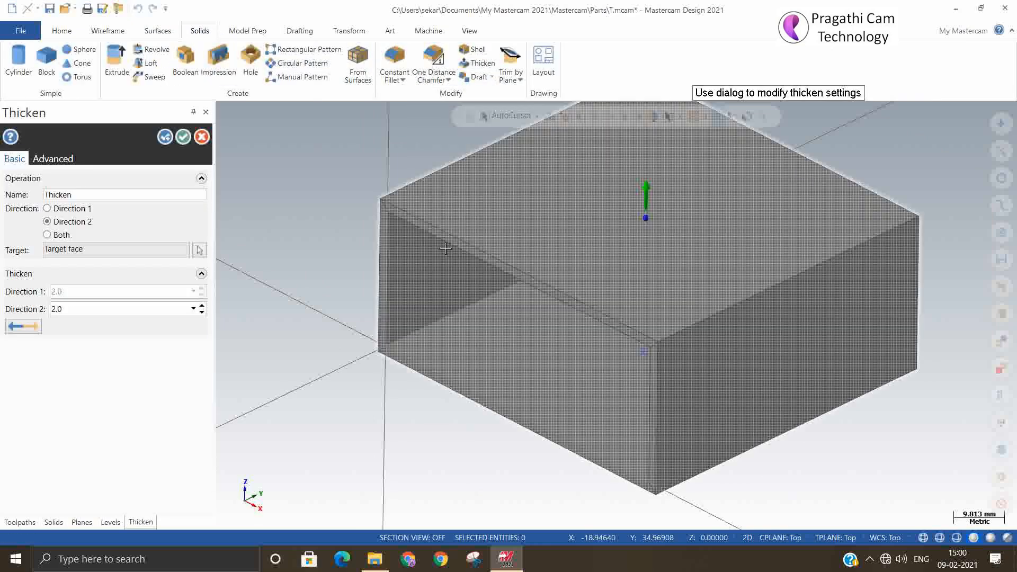
click(183, 138)
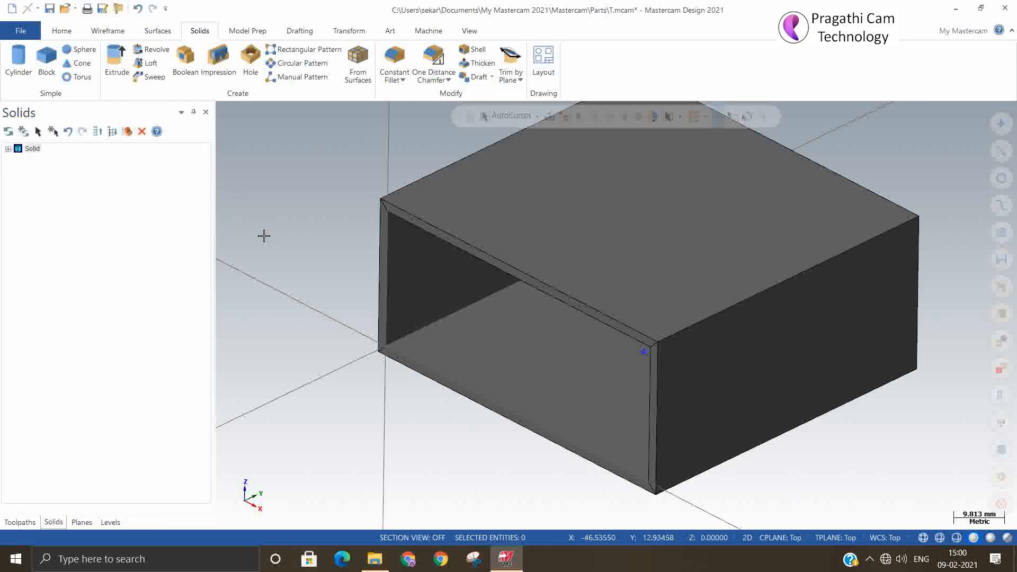
click(137, 9)
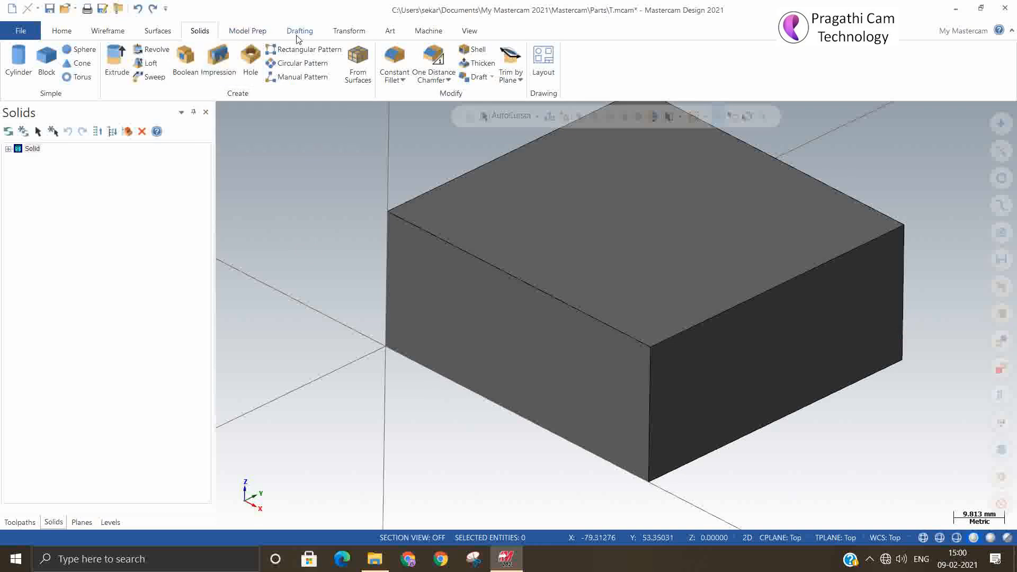
Step: Add a 5 mm one distance chamfer to the front top edge, the adjoining side's top edge and the vertical edge between them
click(247, 33)
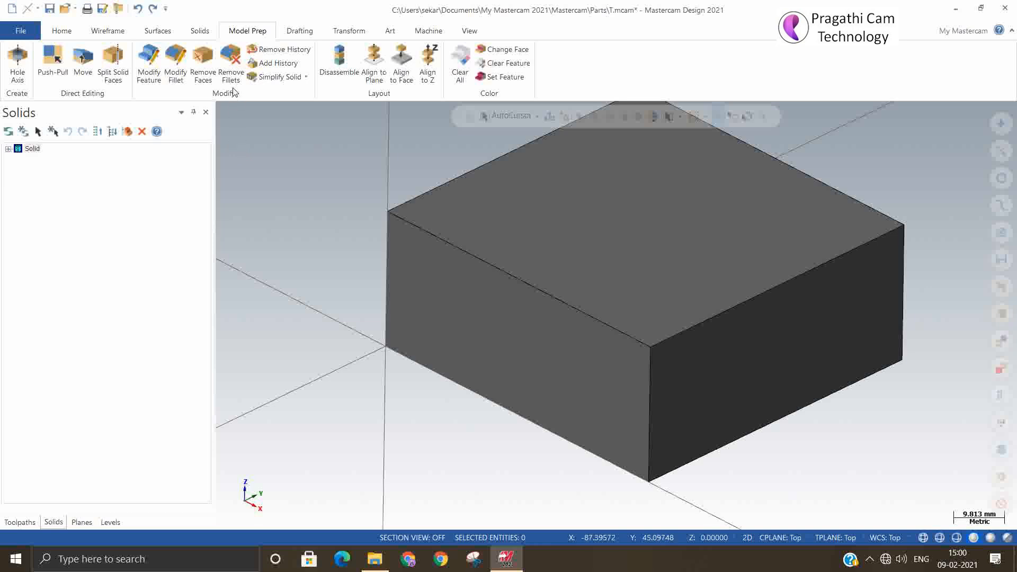
click(157, 31)
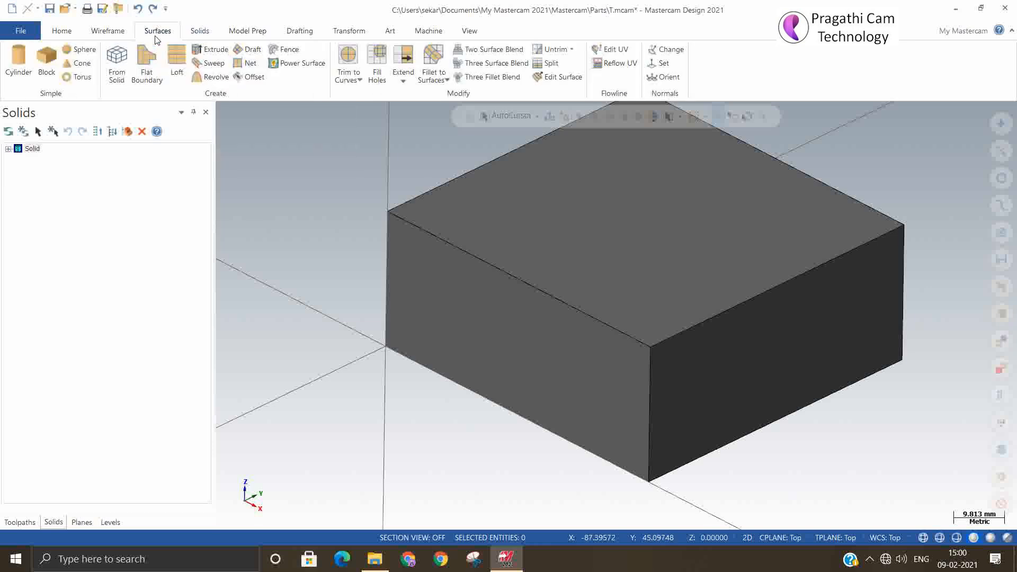
click(201, 31)
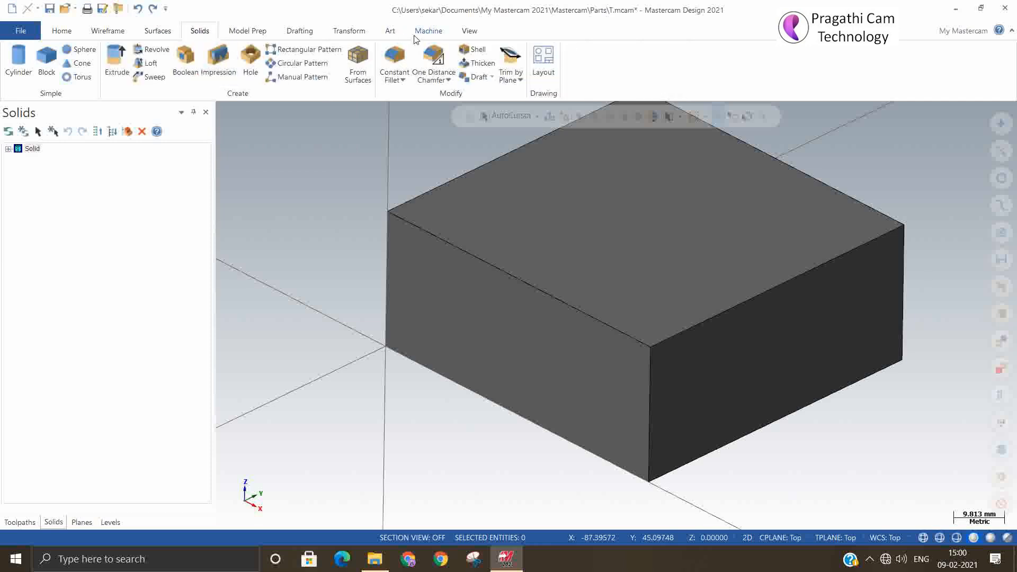
click(434, 57)
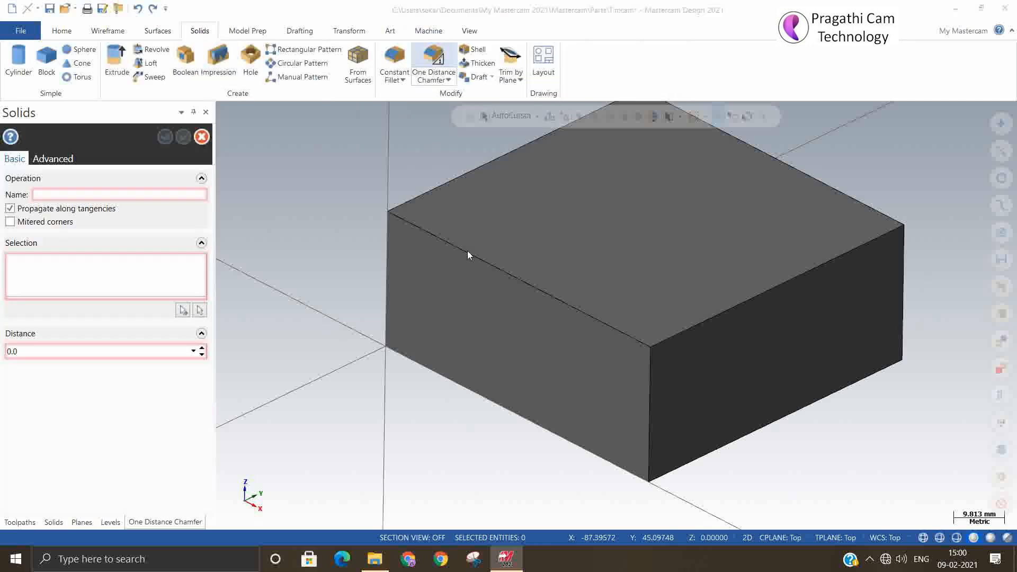
click(469, 253)
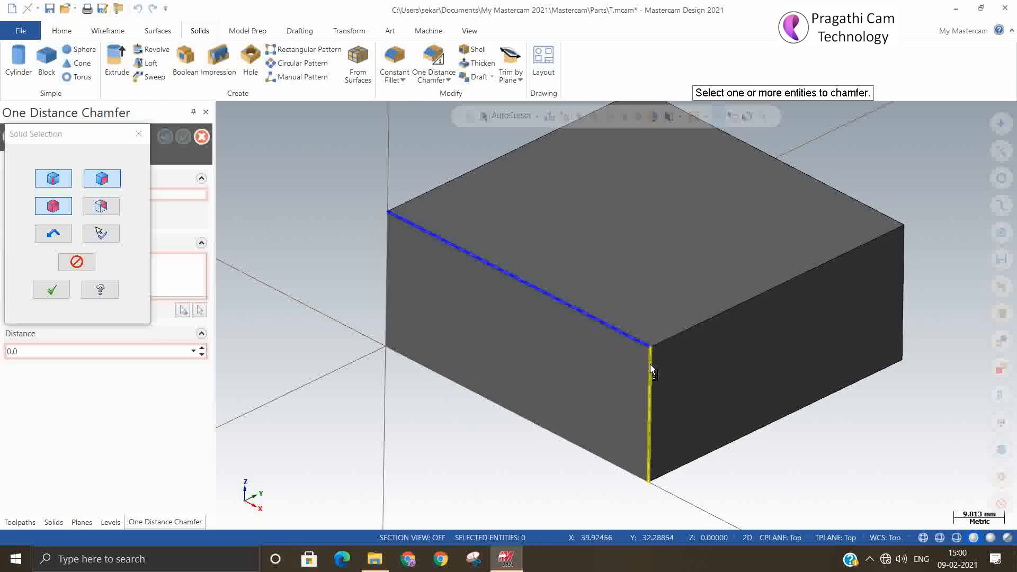
click(650, 364)
click(662, 342)
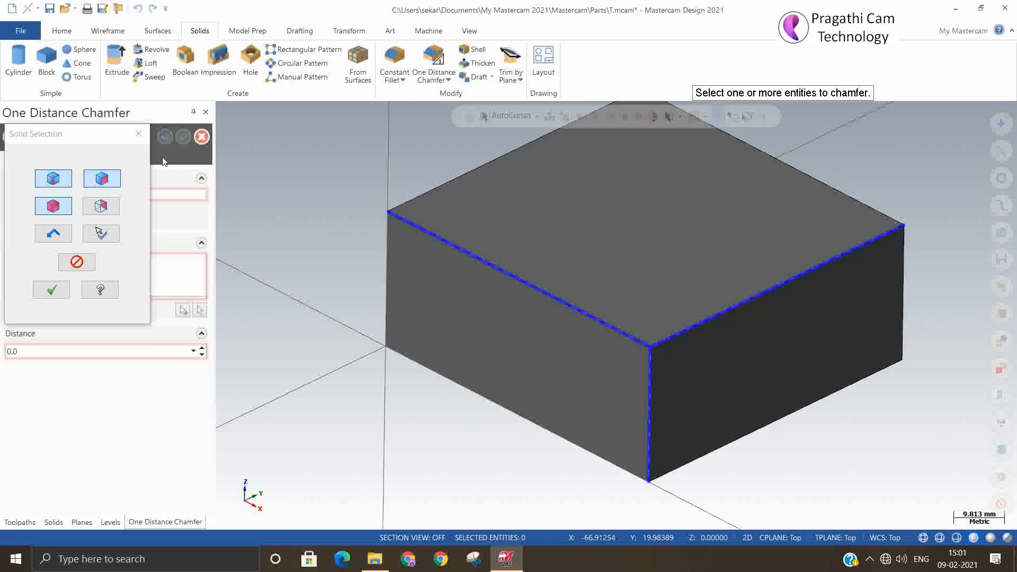
click(51, 290)
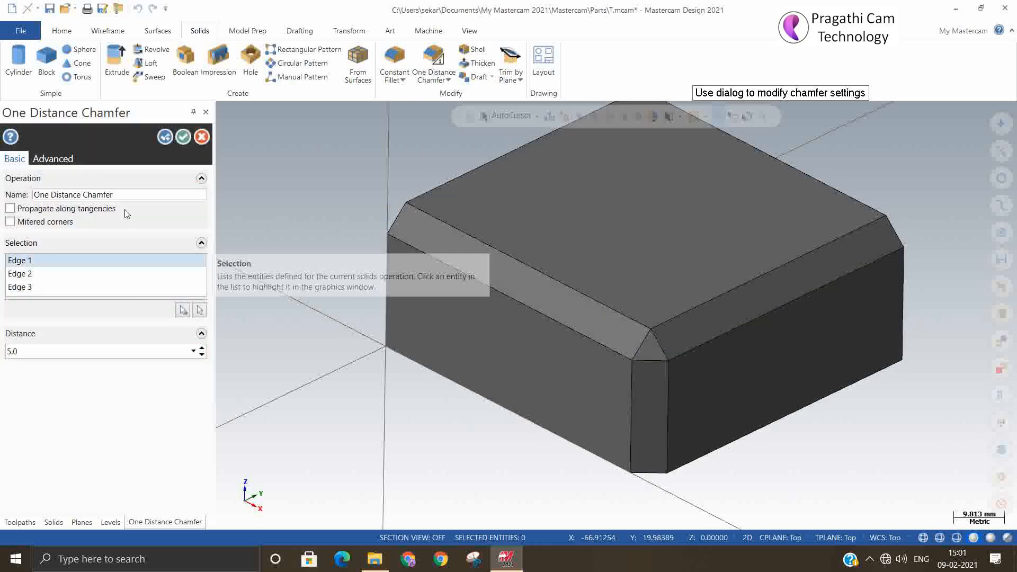
click(183, 136)
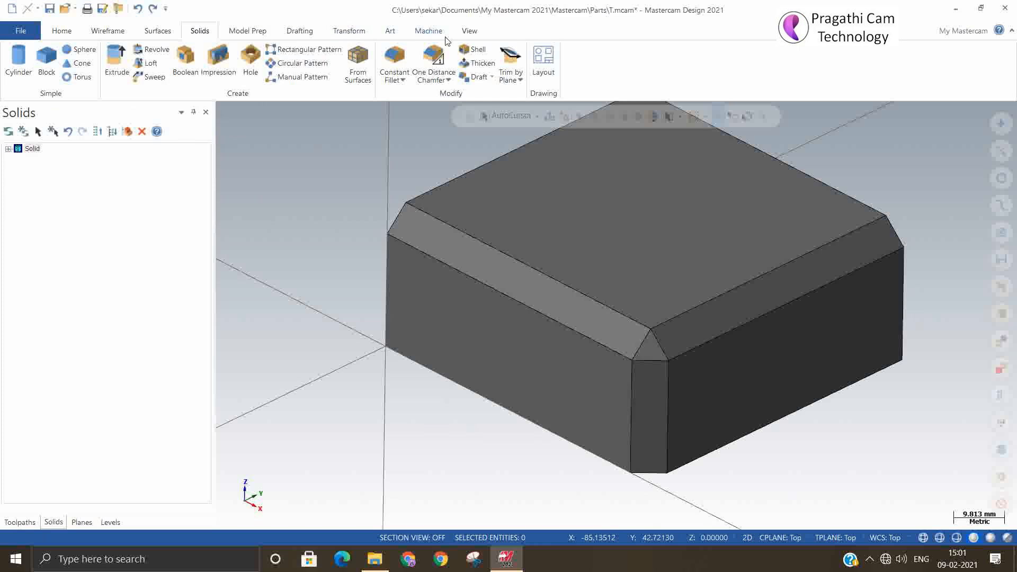
Step: Try Modify Fillet and Remove Fillets on the block's chamfer faces
click(246, 32)
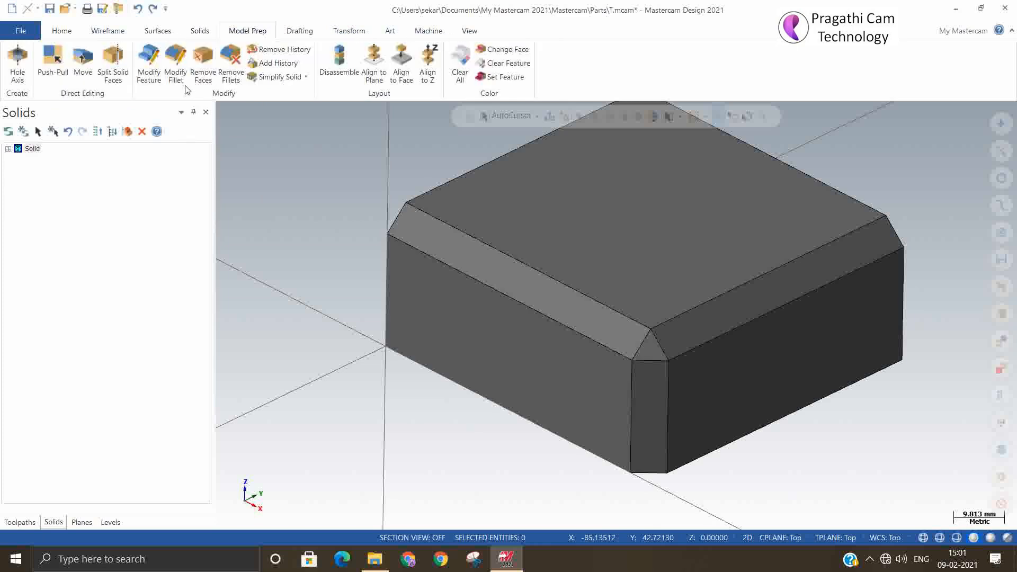
click(172, 57)
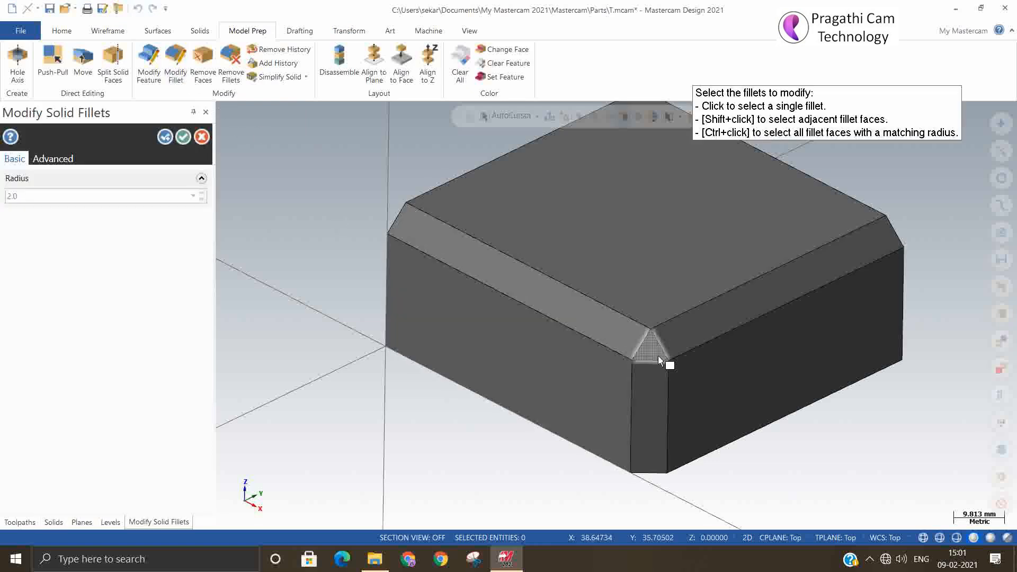
click(184, 137)
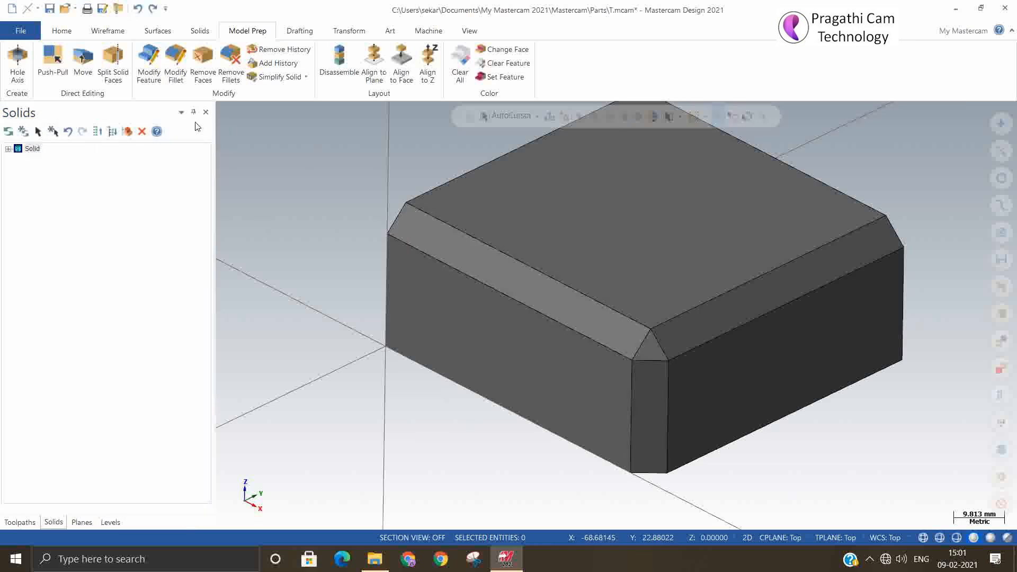
click(234, 58)
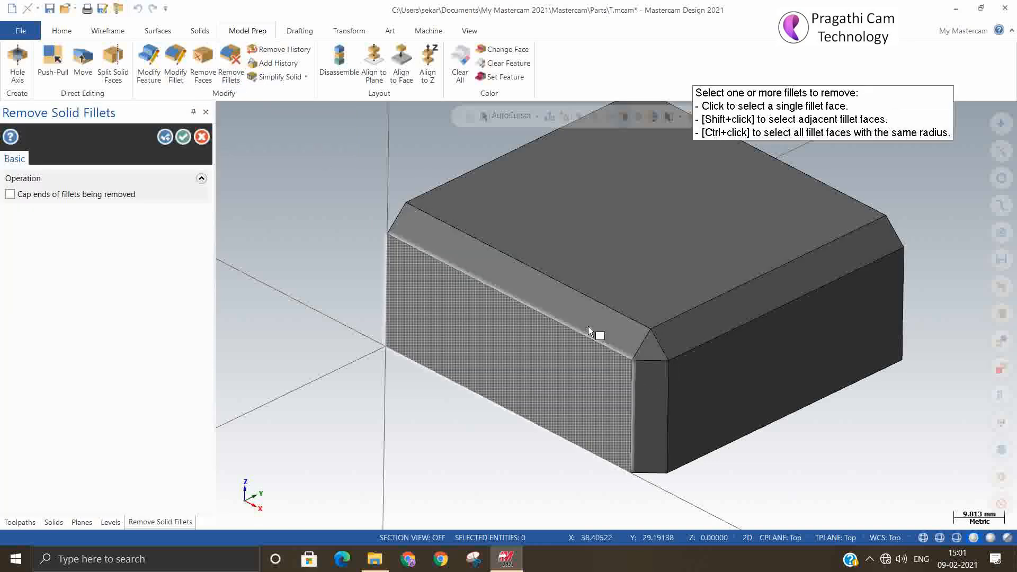
click(183, 137)
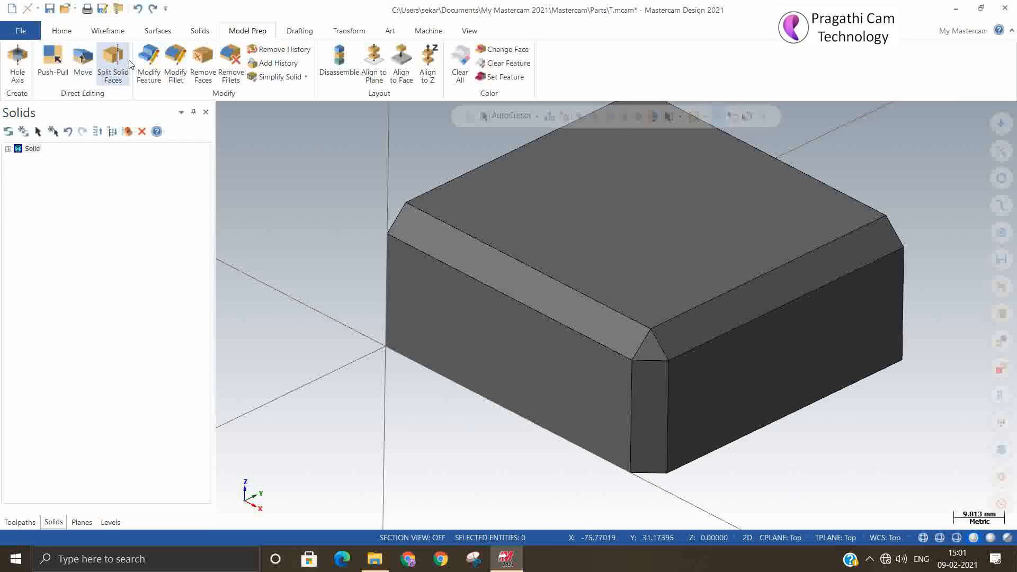
Step: Apply Modify Feature to the front top edge chamfer with the type Remove and create body, checking it with undo and redo
click(149, 63)
click(527, 288)
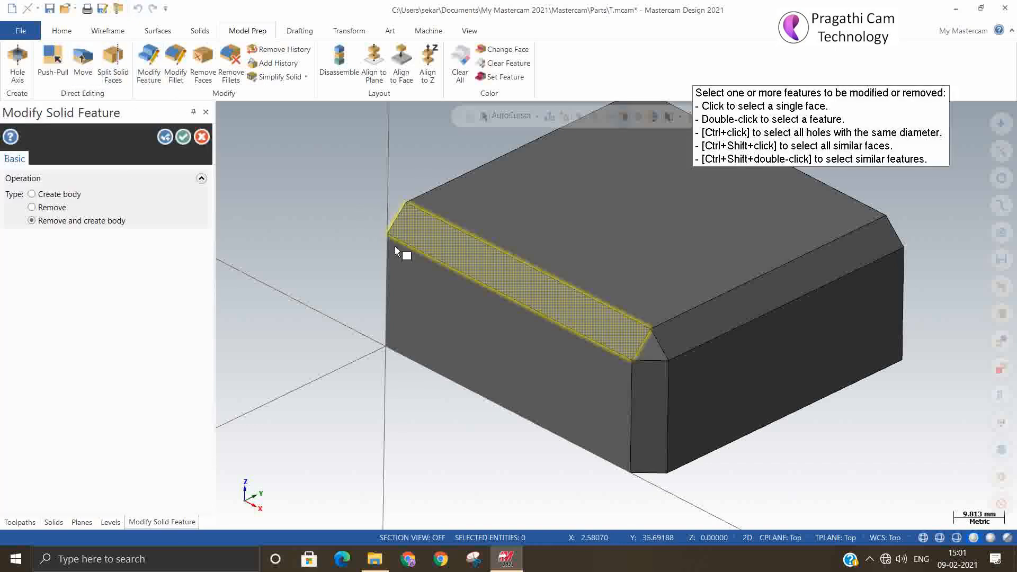
click(183, 137)
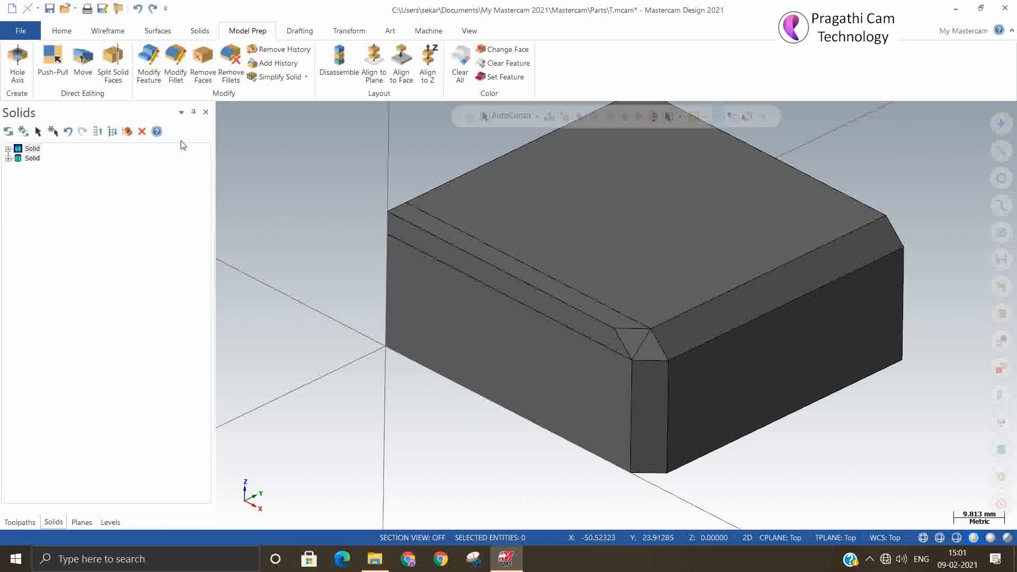
scroll(636, 370, up, 3)
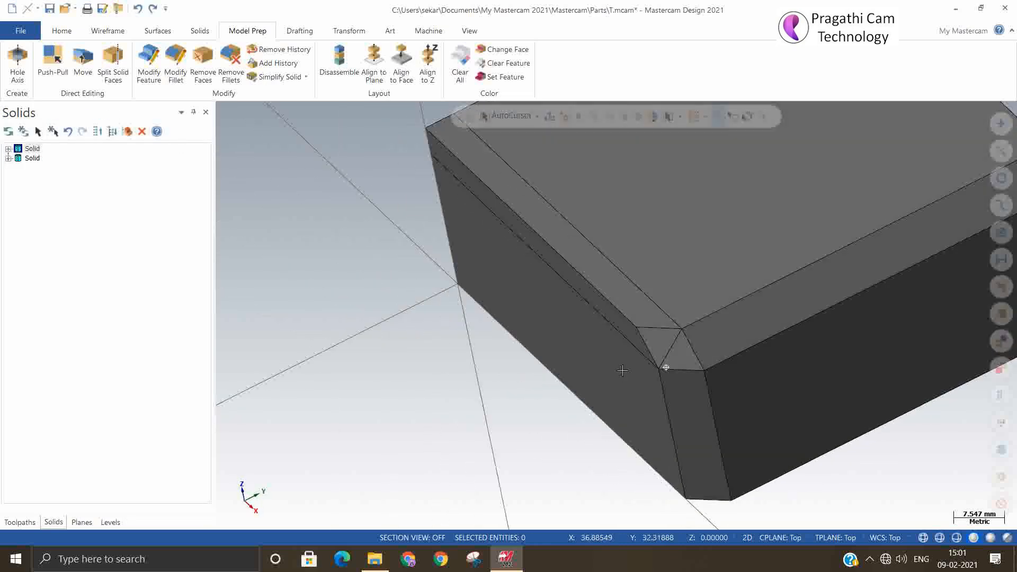
mouse_move(623, 370)
middle_down()
mouse_move(613, 327)
mouse_move(700, 359)
mouse_move(701, 391)
mouse_move(673, 366)
mouse_move(698, 377)
mouse_move(695, 360)
mouse_move(689, 397)
middle_up()
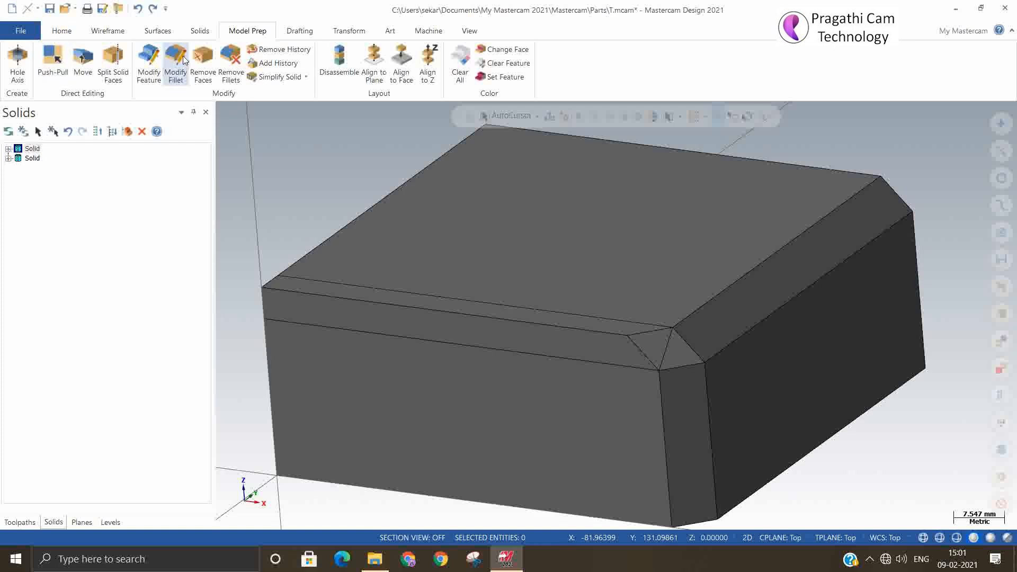
click(139, 9)
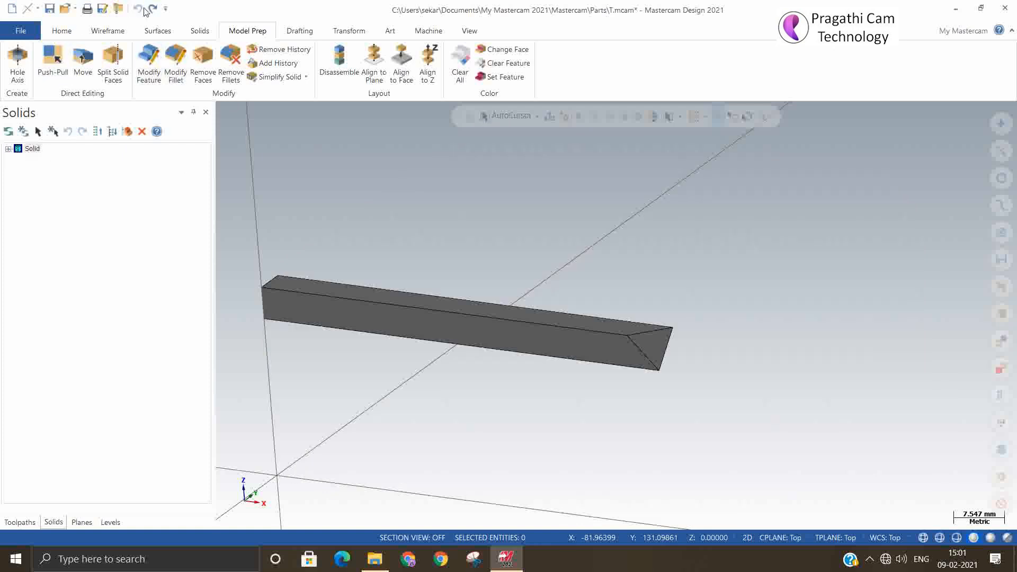
click(152, 9)
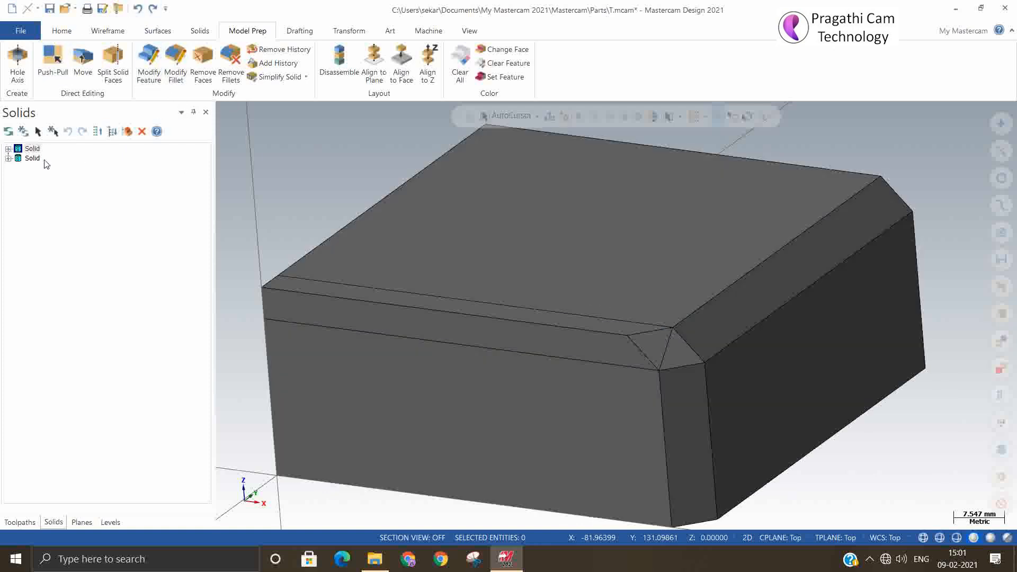
Step: Try to delete the Body operation of the second solid in the solids list
click(8, 158)
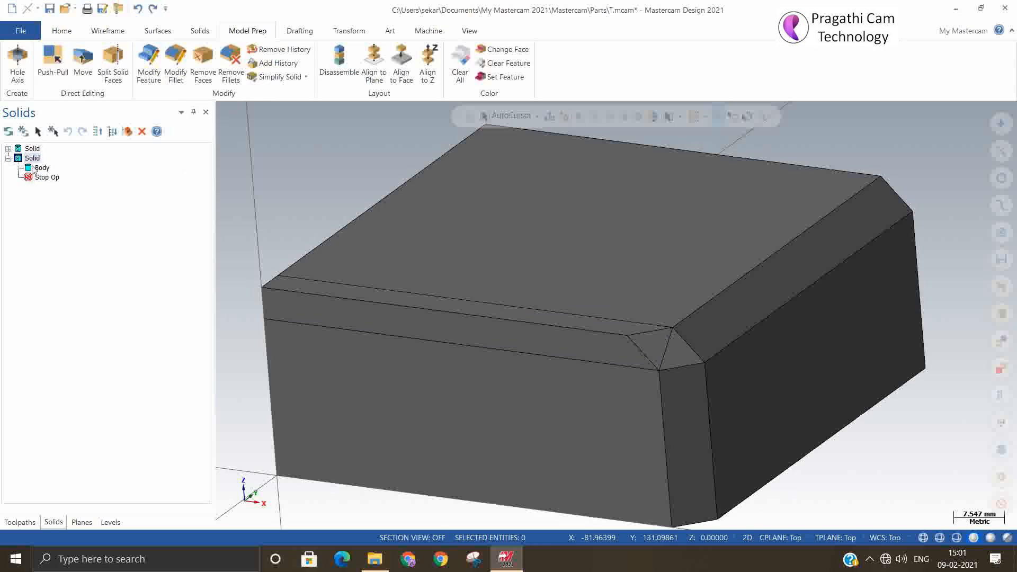
click(38, 168)
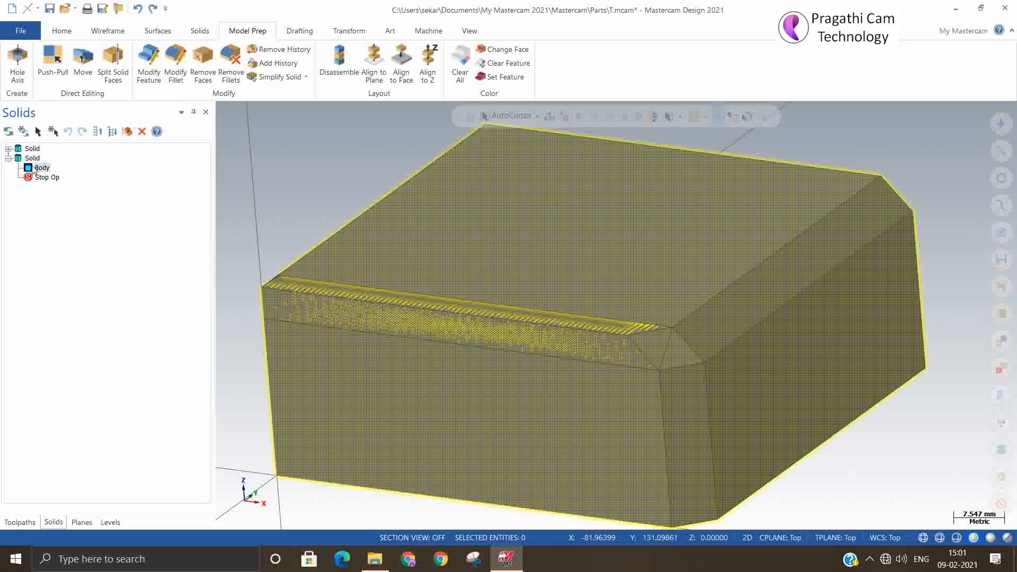
key(Delete)
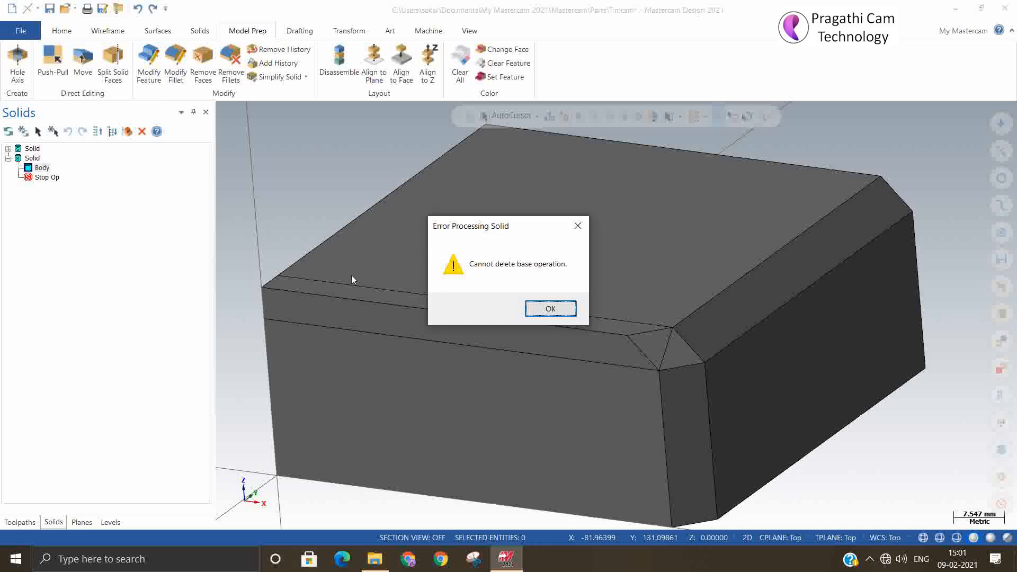
click(576, 309)
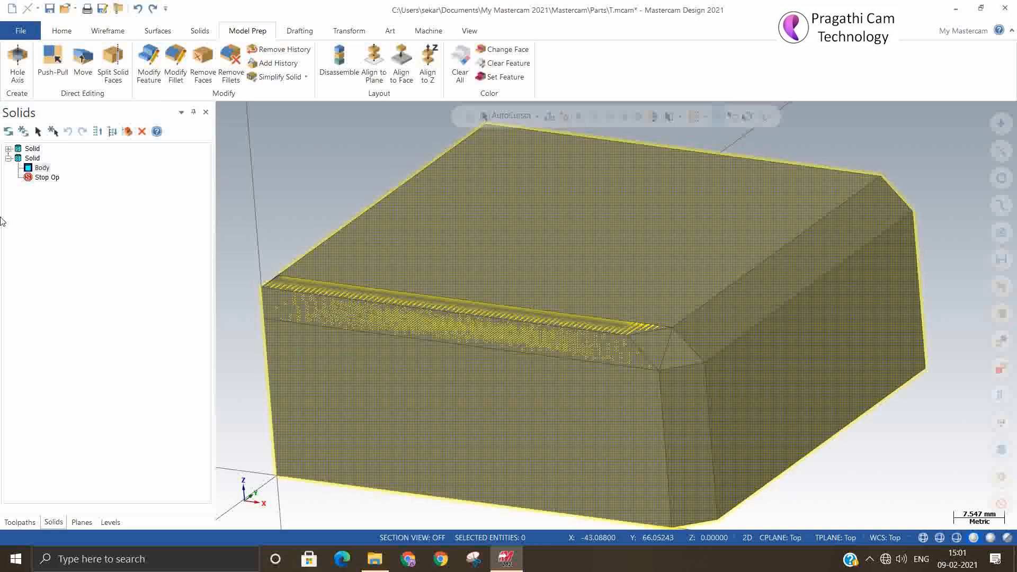
Step: Try to delete the whole second solid from the solids list, and expand its operations again
click(9, 159)
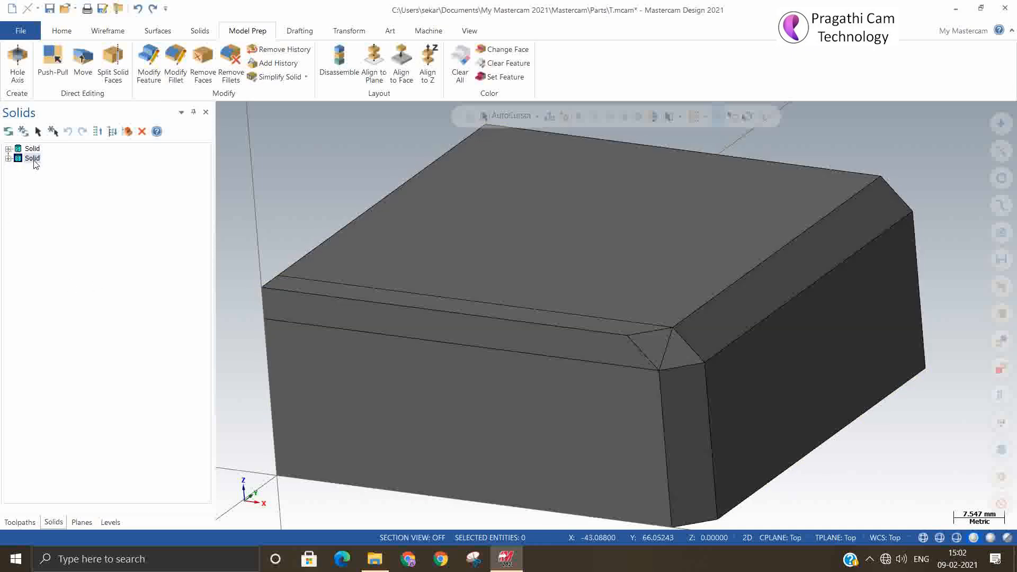
click(33, 160)
key(Delete)
click(37, 182)
click(9, 159)
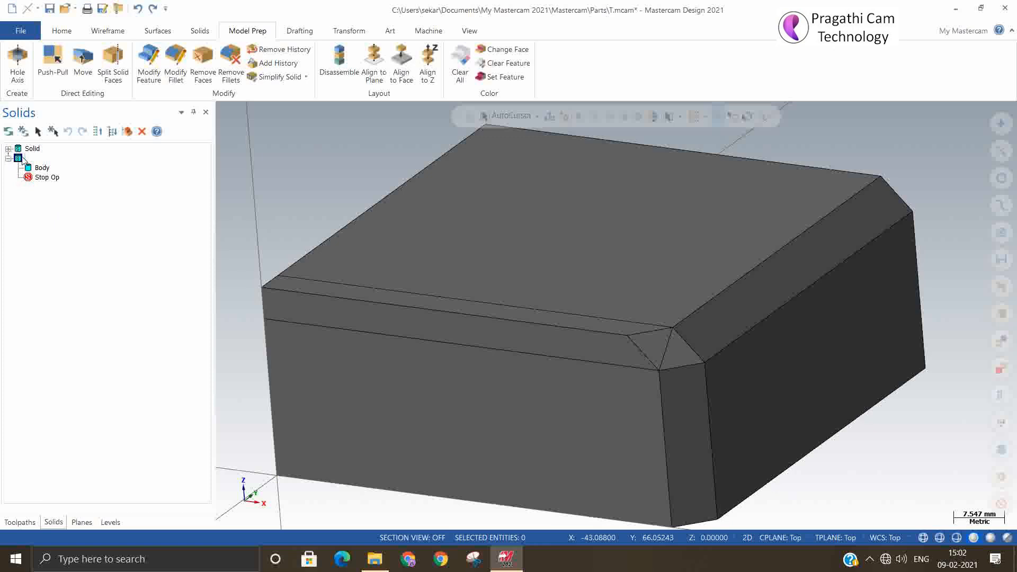
Step: Delete both remaining solids and the leftover point, and set the view to isometric
key(Delete)
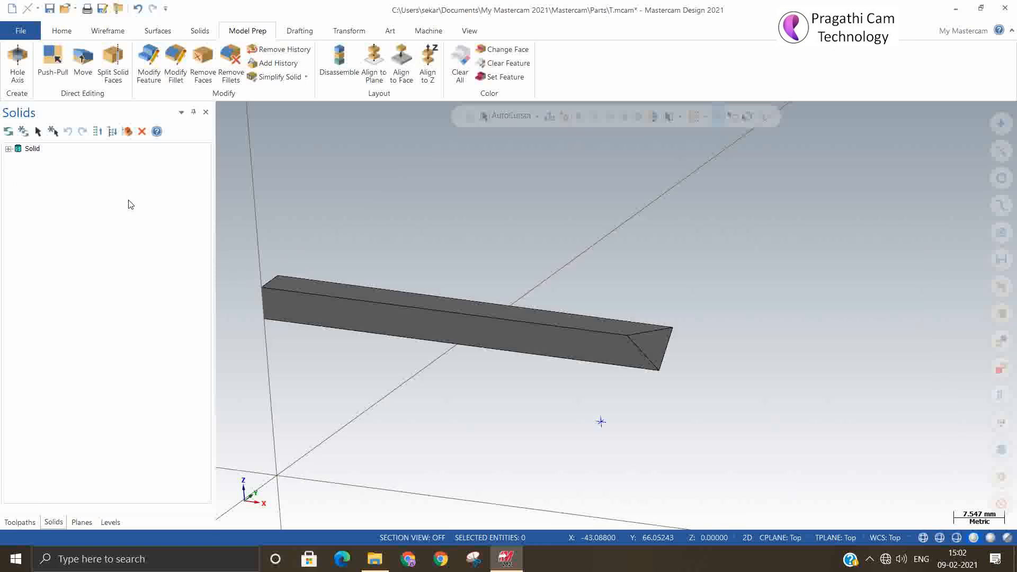
click(15, 149)
key(Delete)
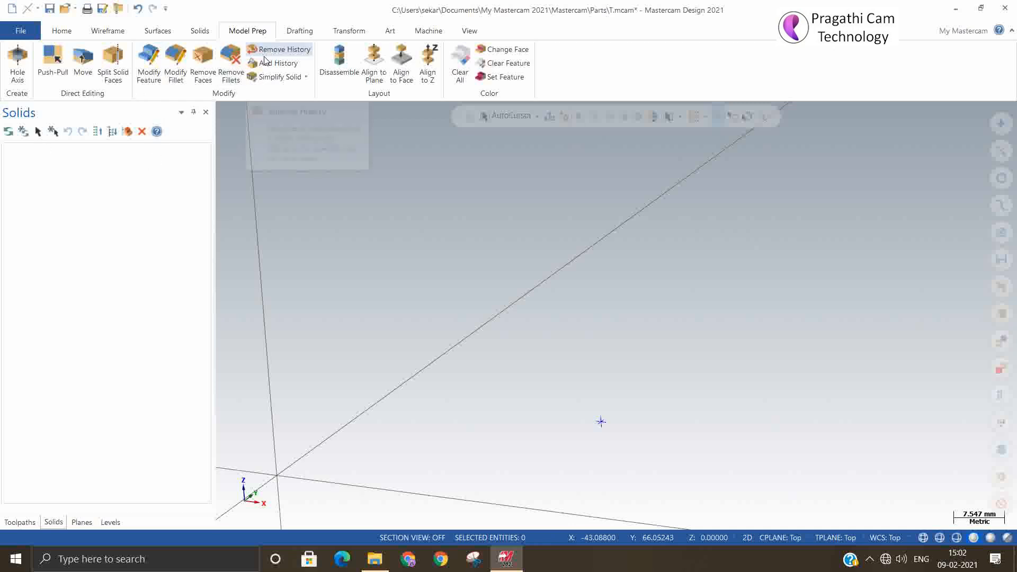
right_click(334, 257)
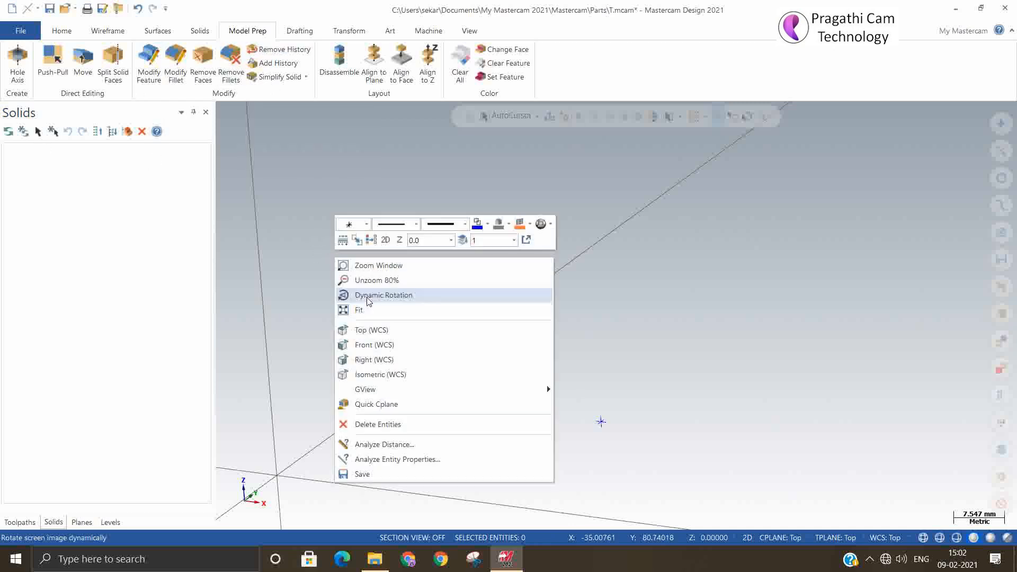
click(399, 371)
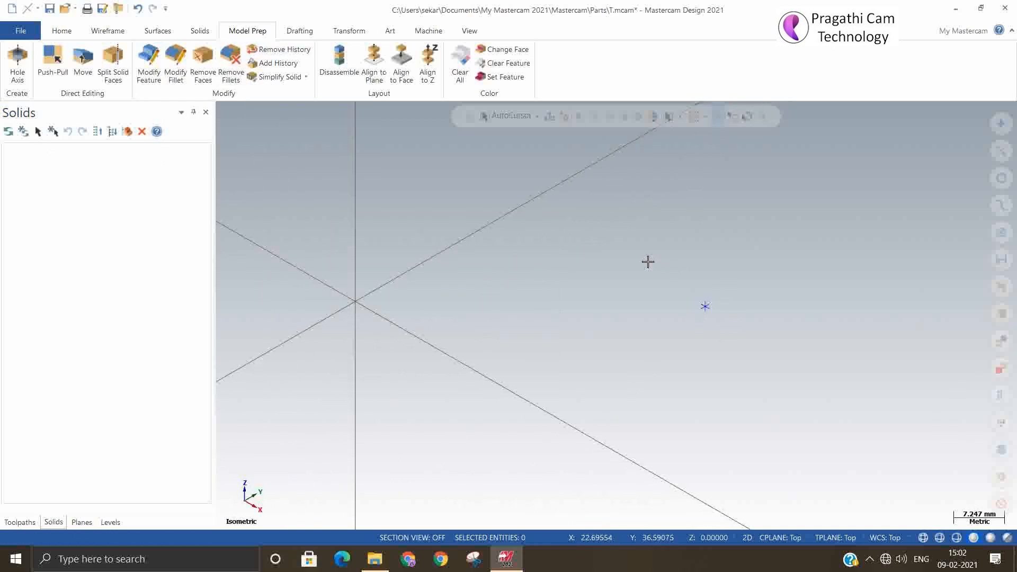
drag(647, 261, 769, 361)
key(Delete)
Step: Create a solid primitive block about 43.7 x 28.2 x 7.4 mm with its base corner at the origin
click(196, 31)
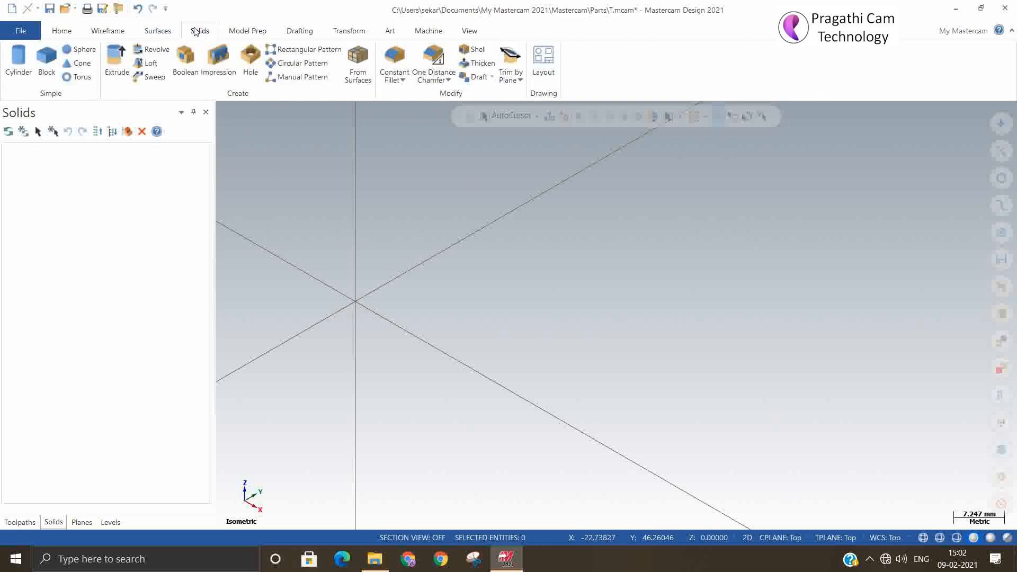
click(46, 60)
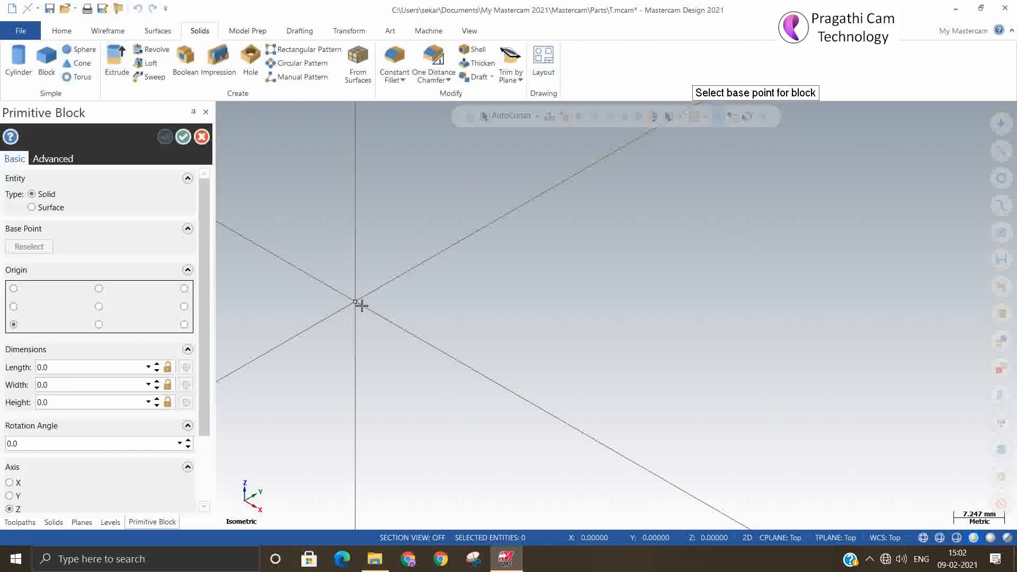
click(360, 303)
click(711, 346)
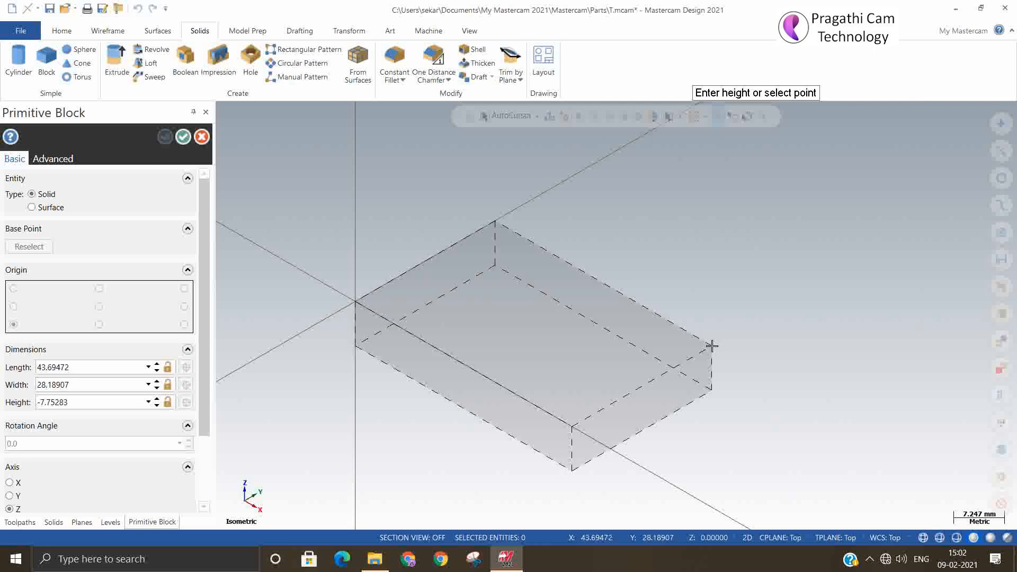
click(695, 256)
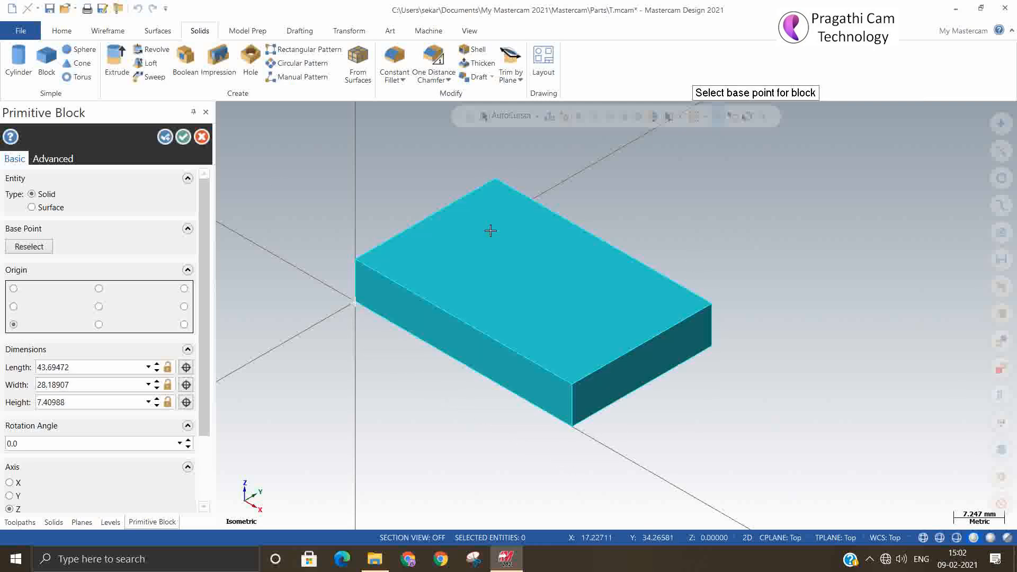
click(183, 137)
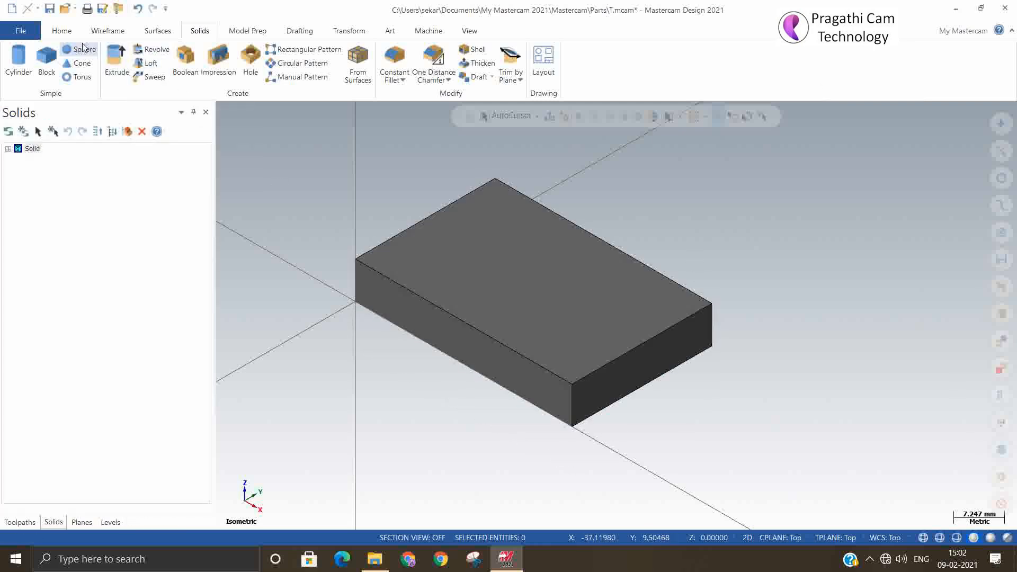
Step: Set the construction depth to the block's top face and draw a 12 mm diameter circle on it
click(107, 30)
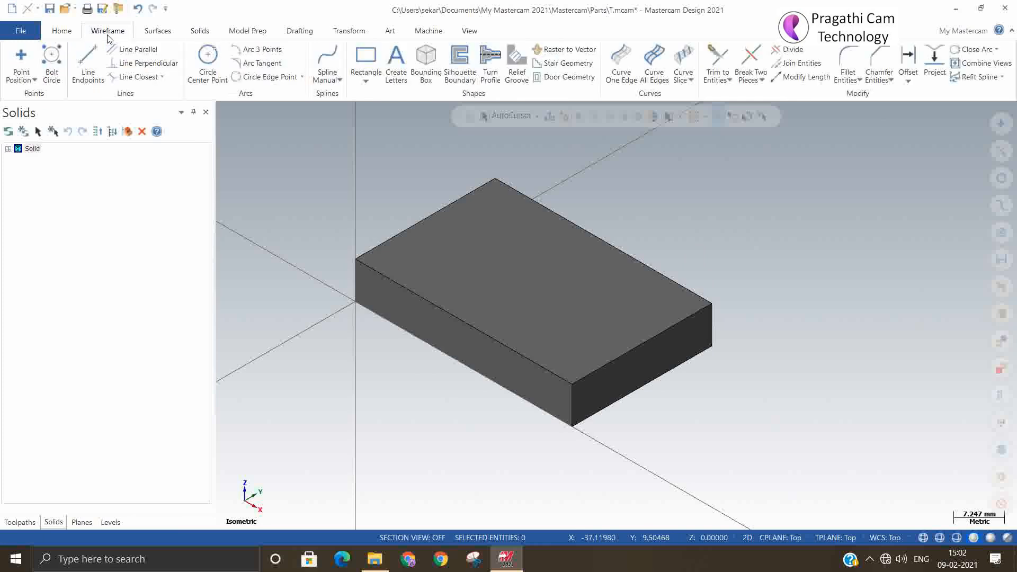
click(208, 59)
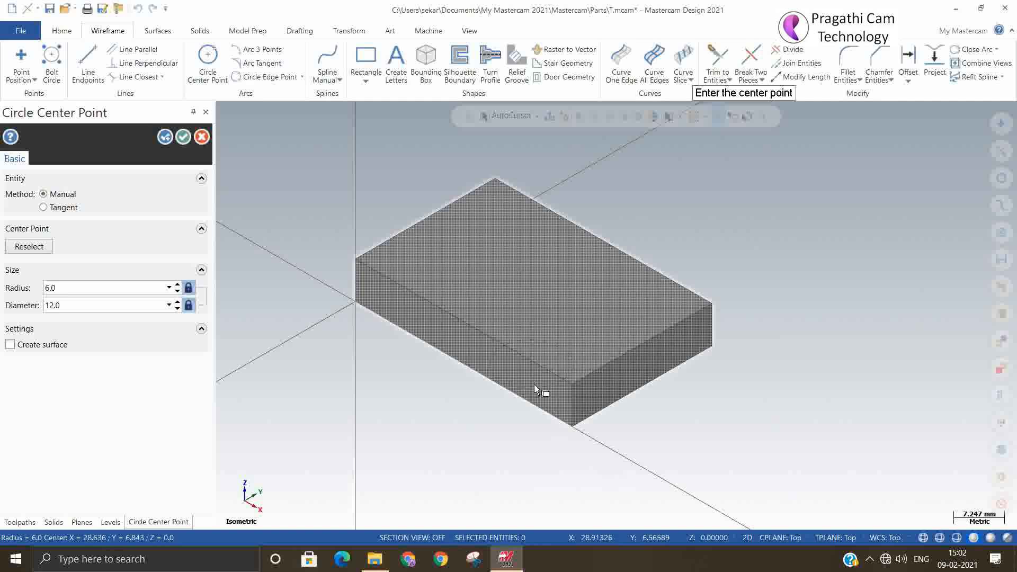
click(694, 538)
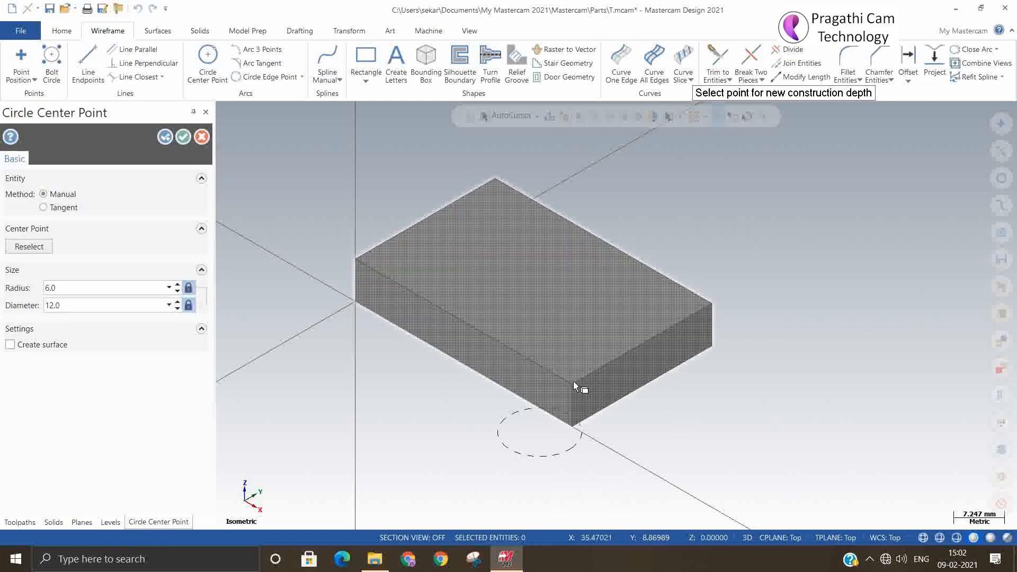
click(572, 384)
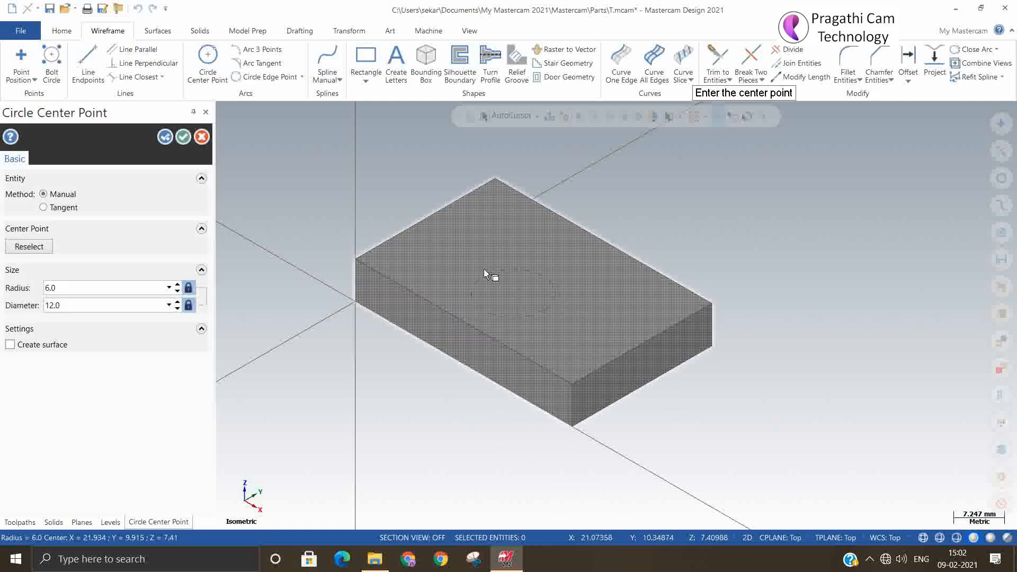
click(512, 261)
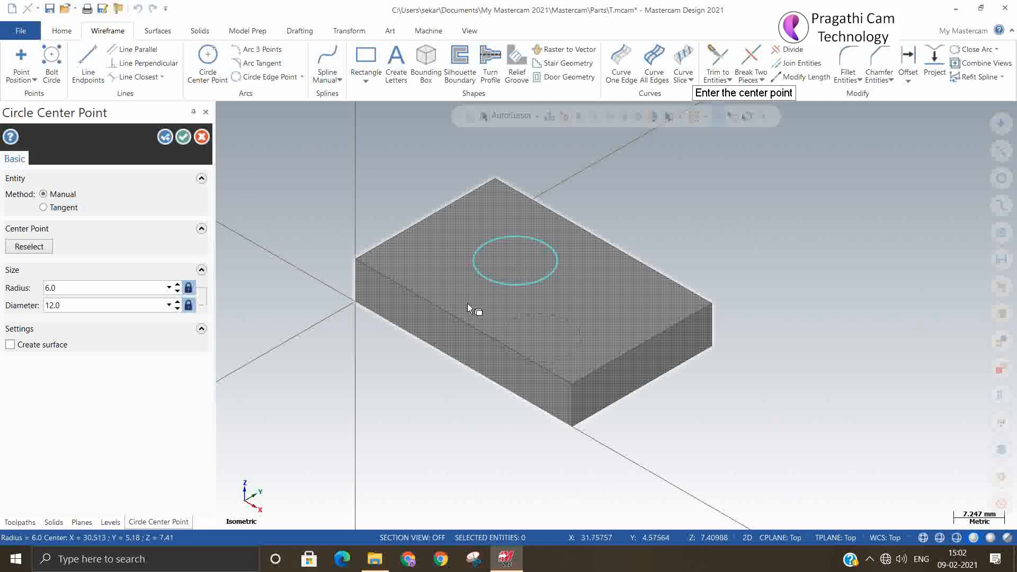
click(184, 137)
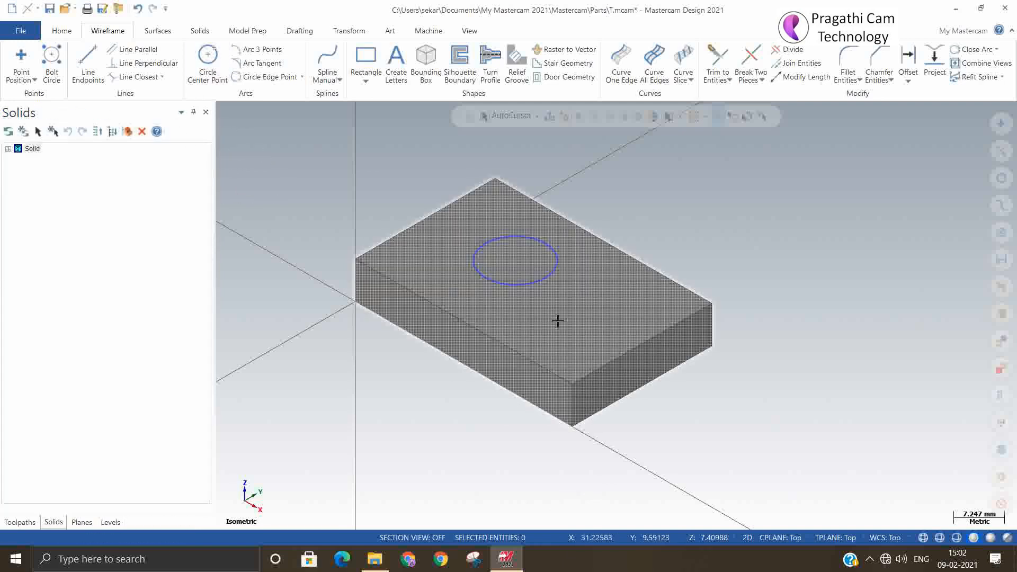
Step: Draw a rectangle about 5.9 x 6.5 mm on the block's top face, beside the circle
click(358, 68)
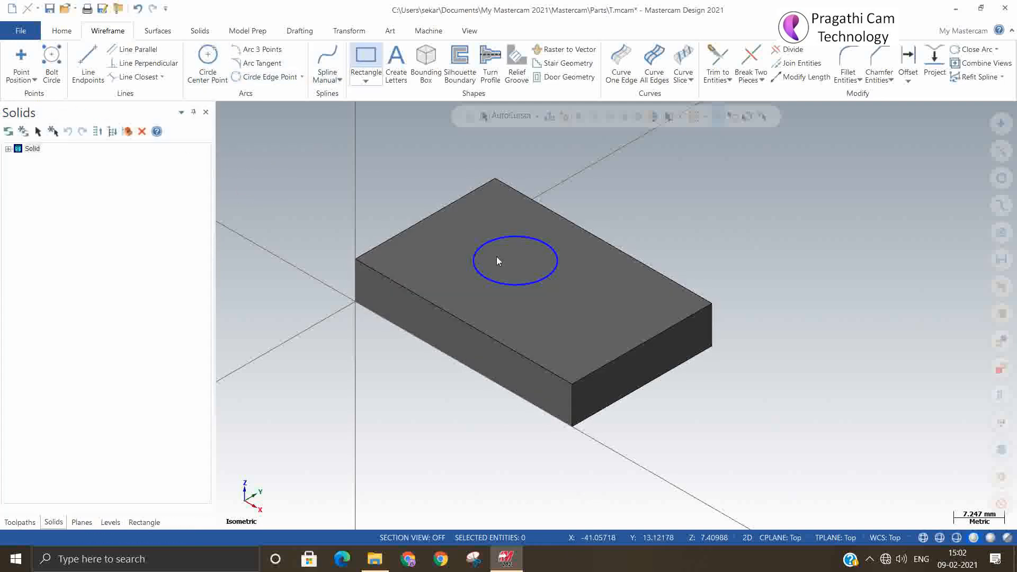
click(560, 314)
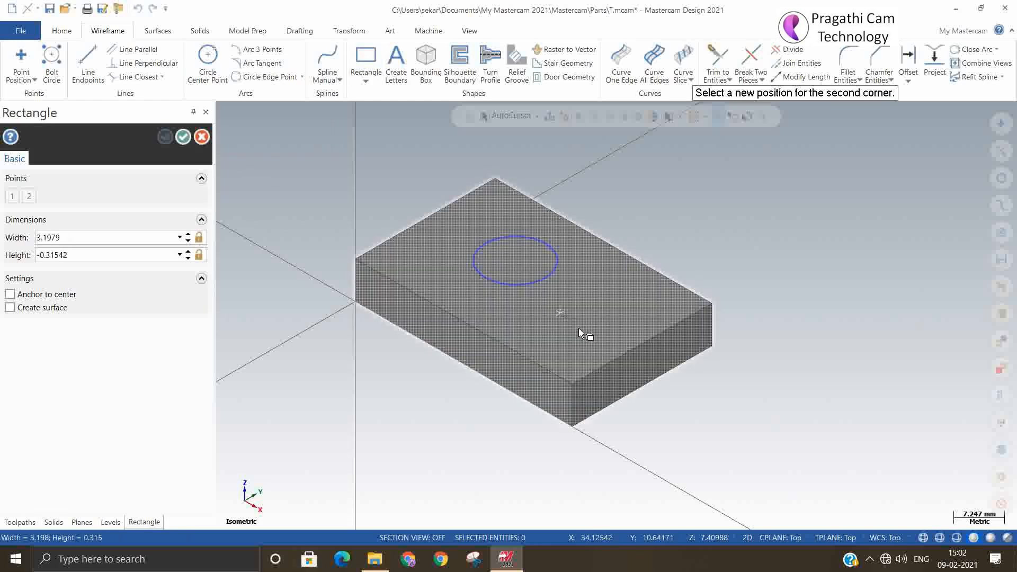
click(622, 311)
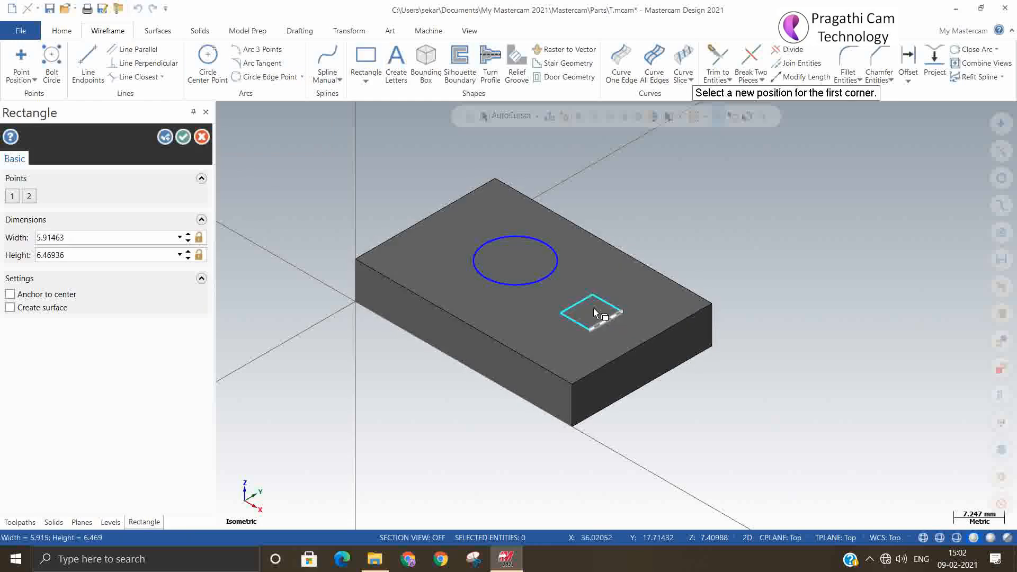
click(185, 140)
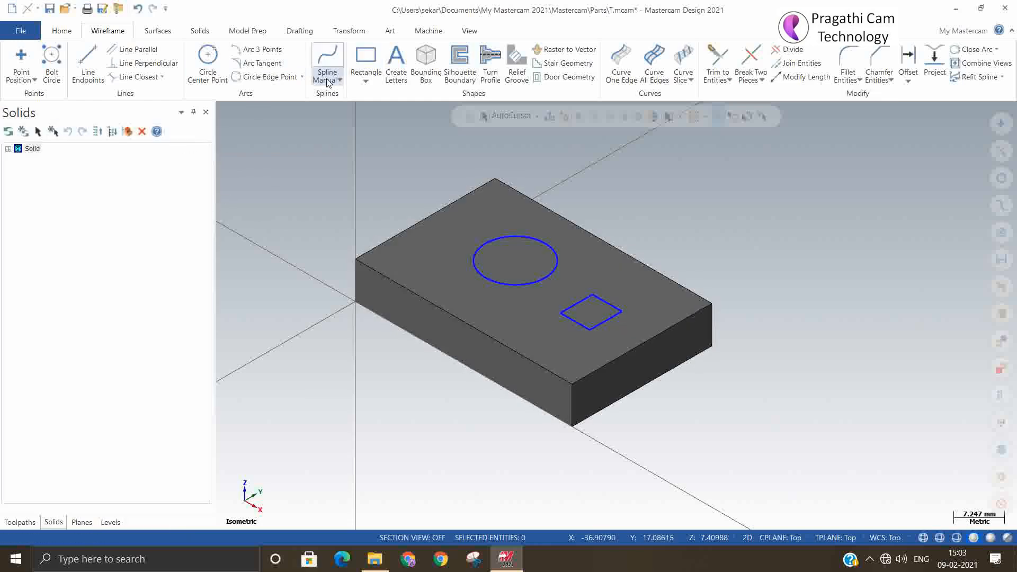
Step: Extrude the circle upward 25 mm as a boss added to the block
click(202, 33)
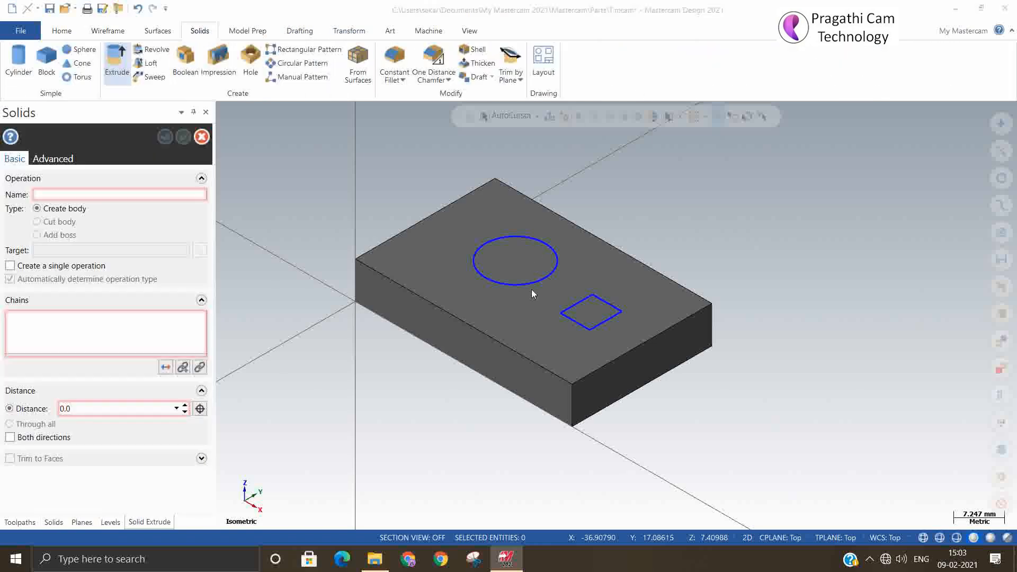
click(529, 284)
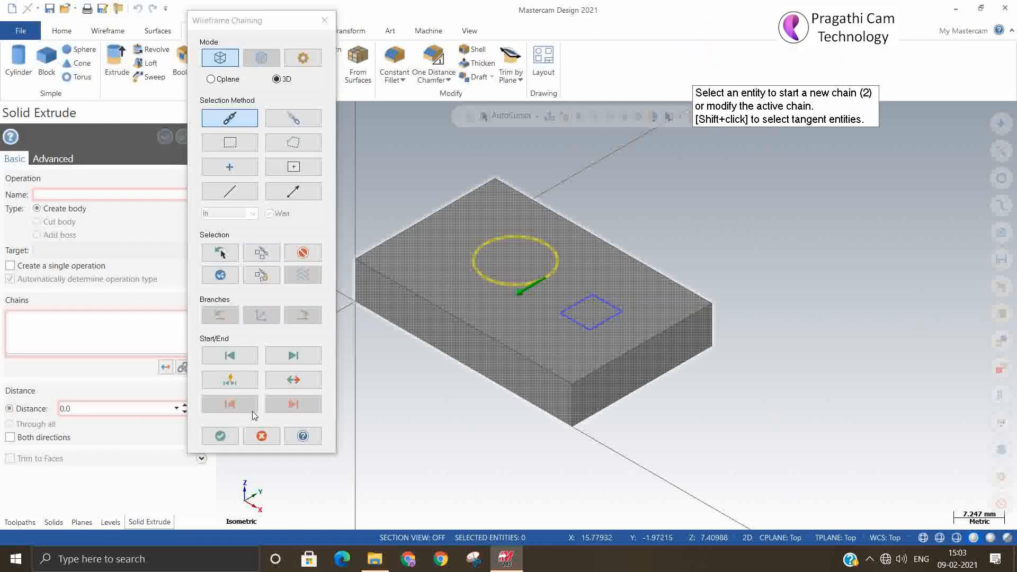
click(221, 436)
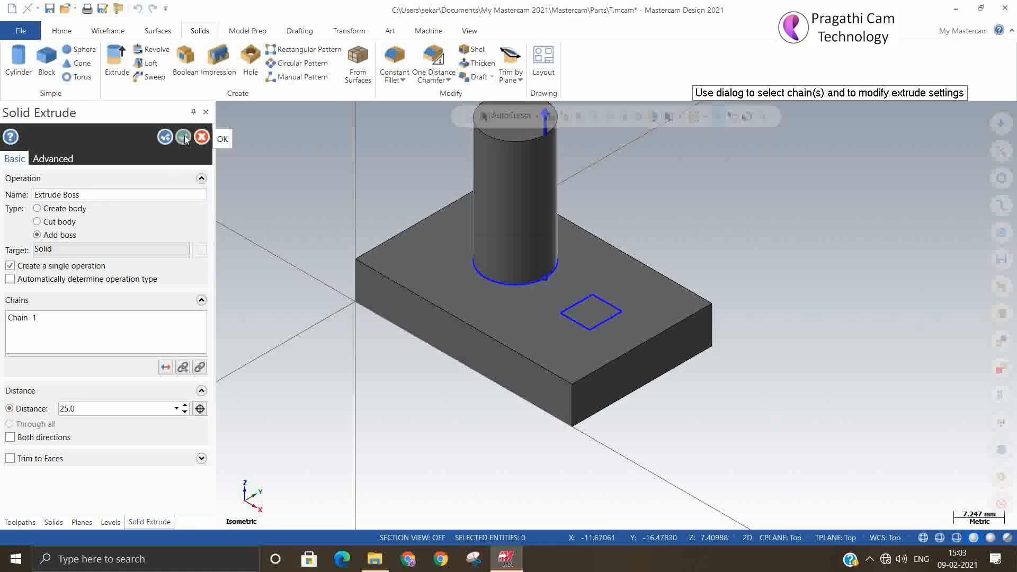
click(183, 137)
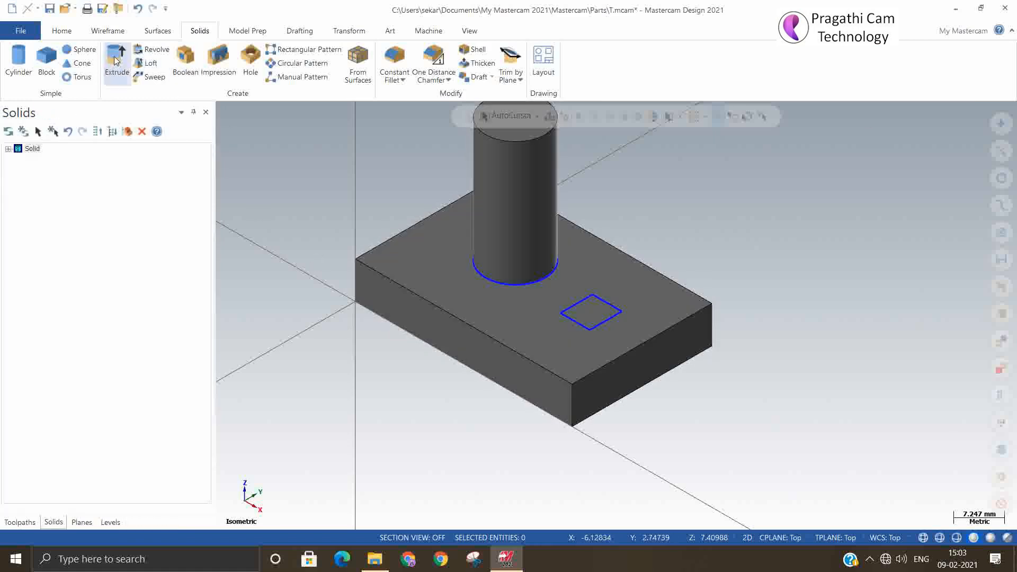
Step: Extrude the small rectangle 25 mm downward through the block with the type Cut body
click(576, 323)
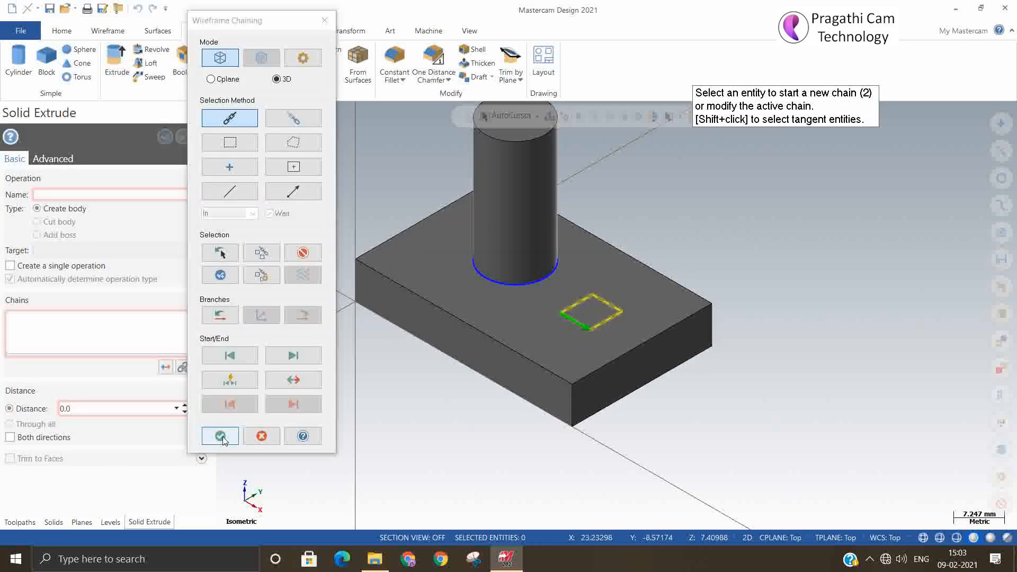
click(220, 435)
click(562, 315)
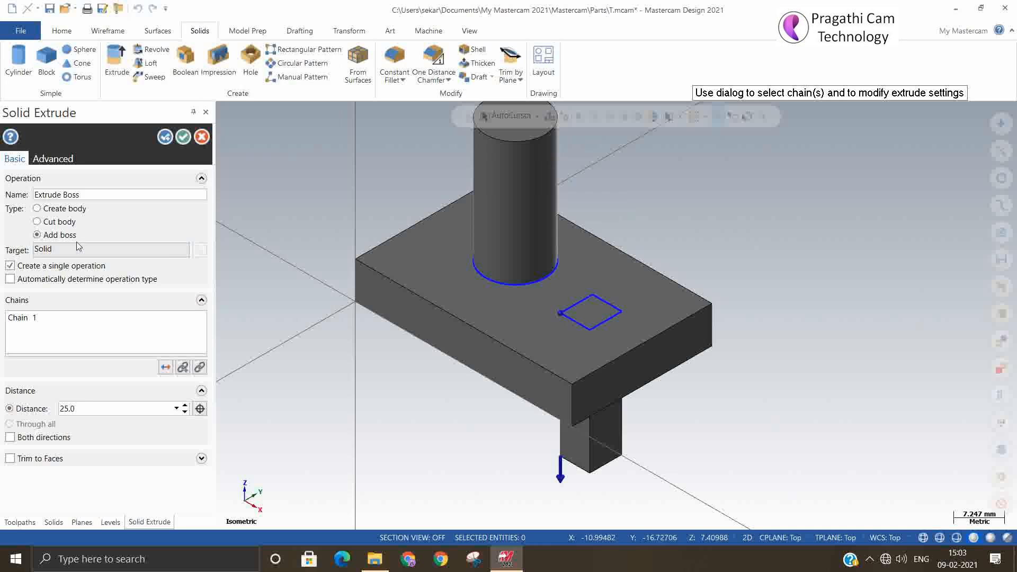
click(38, 221)
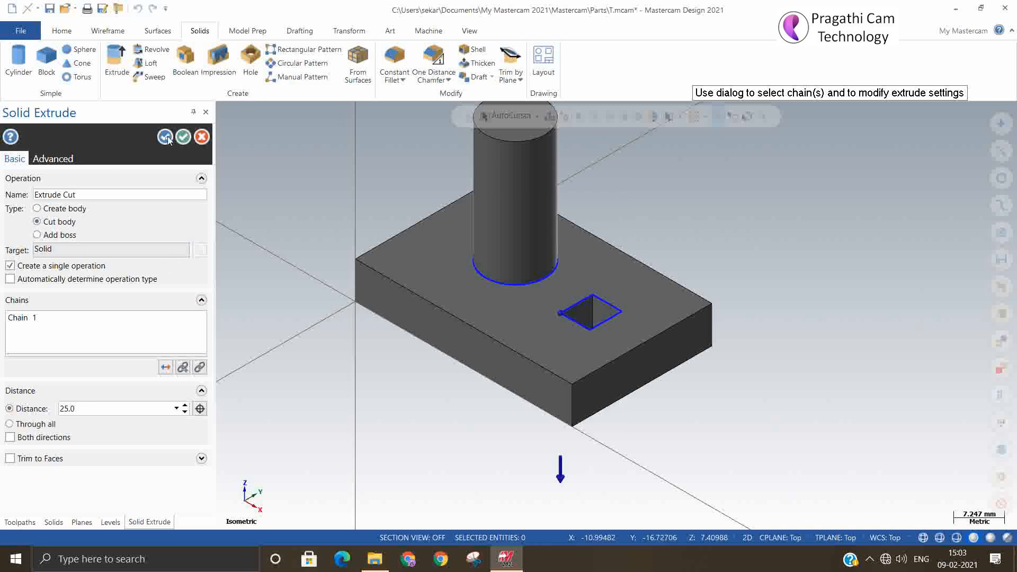
click(184, 137)
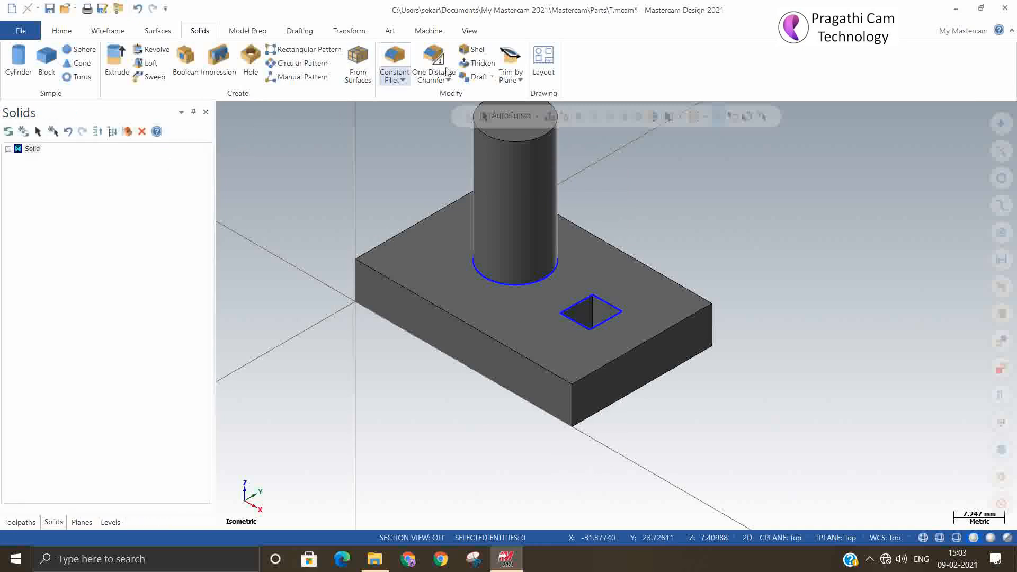
Step: Try to apply a 5 mm constant radius fillet to the edges of the boss base and the square hole
click(395, 58)
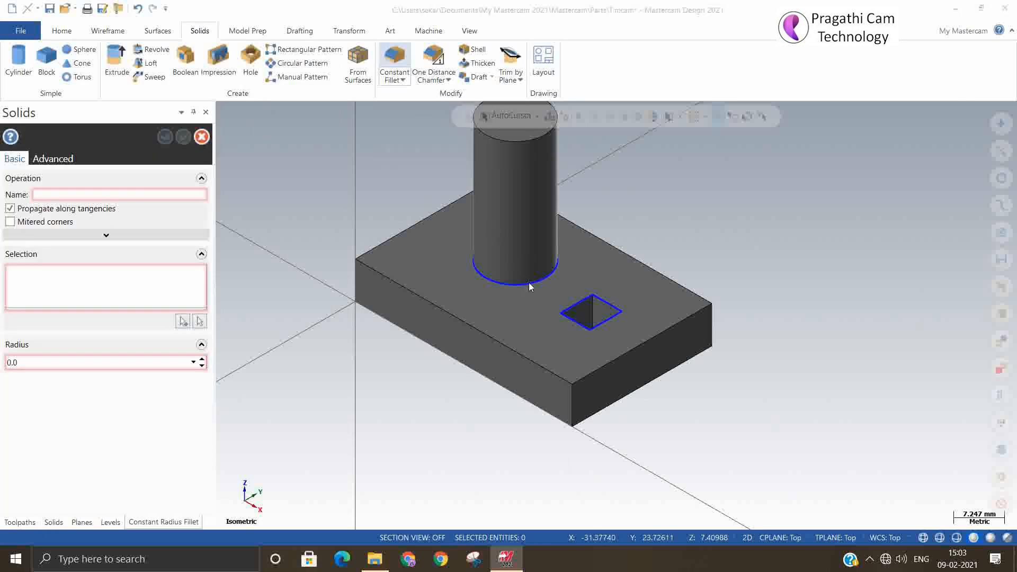
scroll(529, 285, up, 1)
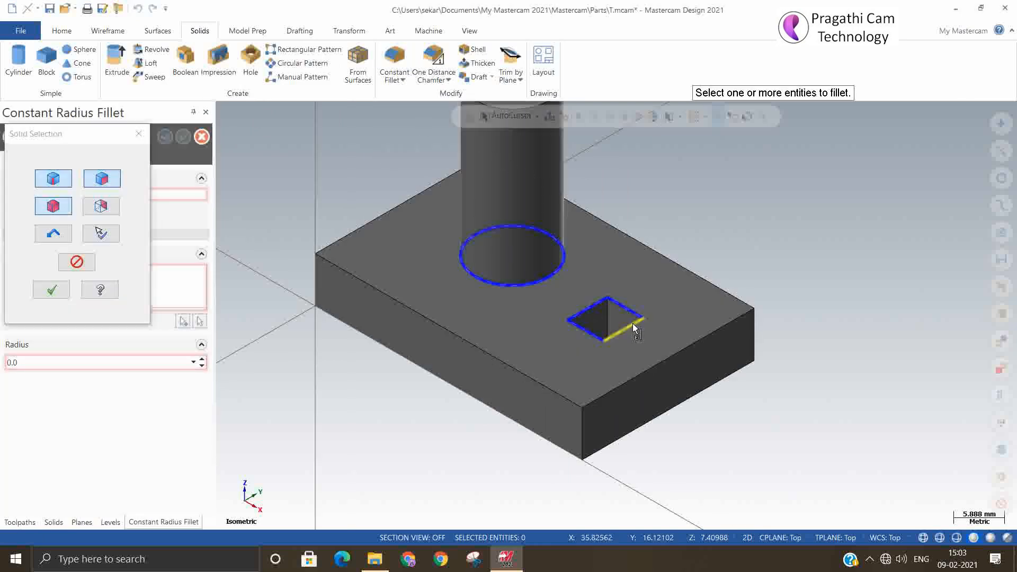
click(51, 290)
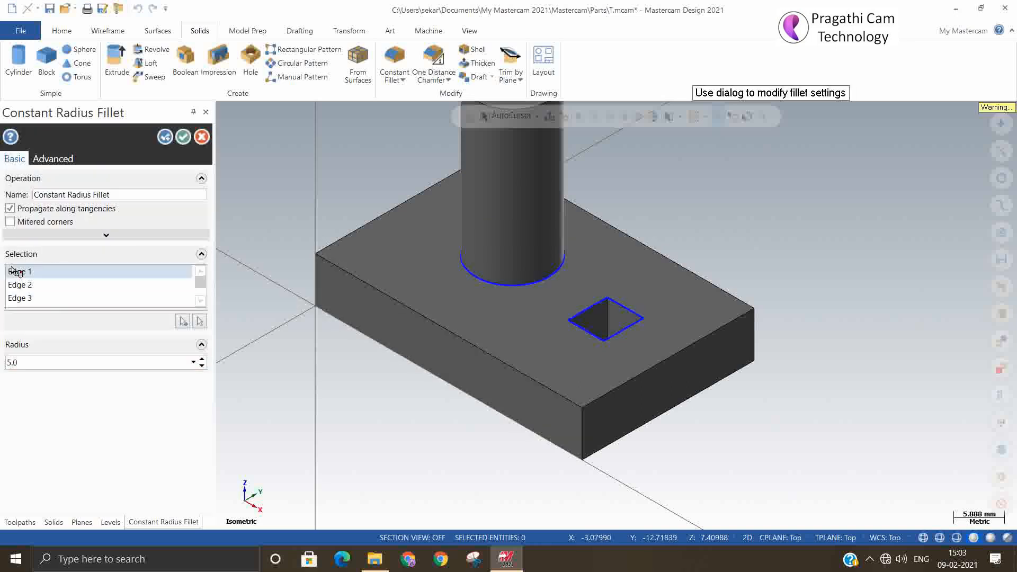
click(184, 138)
Step: Try a constant radius fillet on the base edge of the cylindrical boss with only edge selection enabled
click(396, 57)
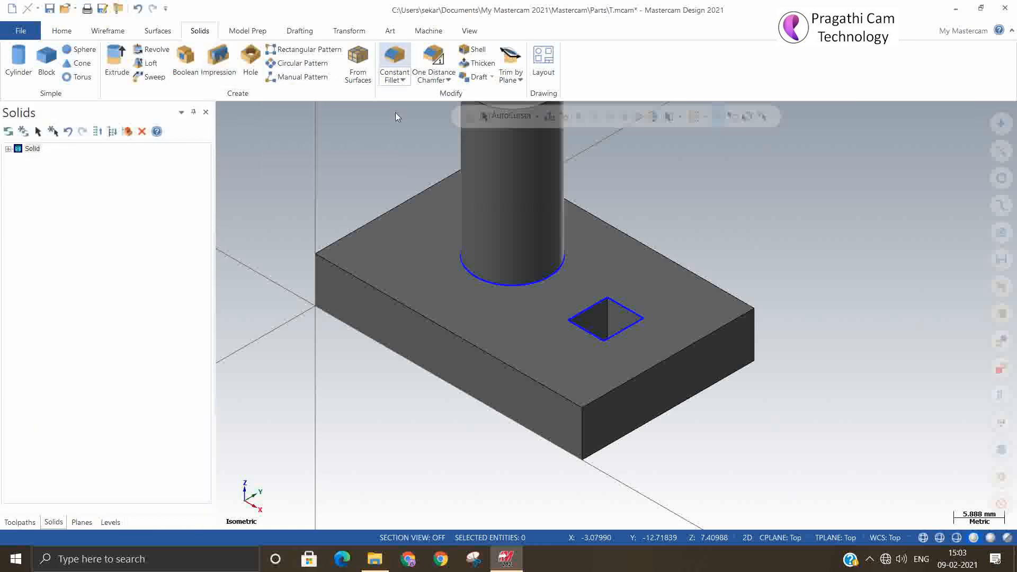
click(491, 284)
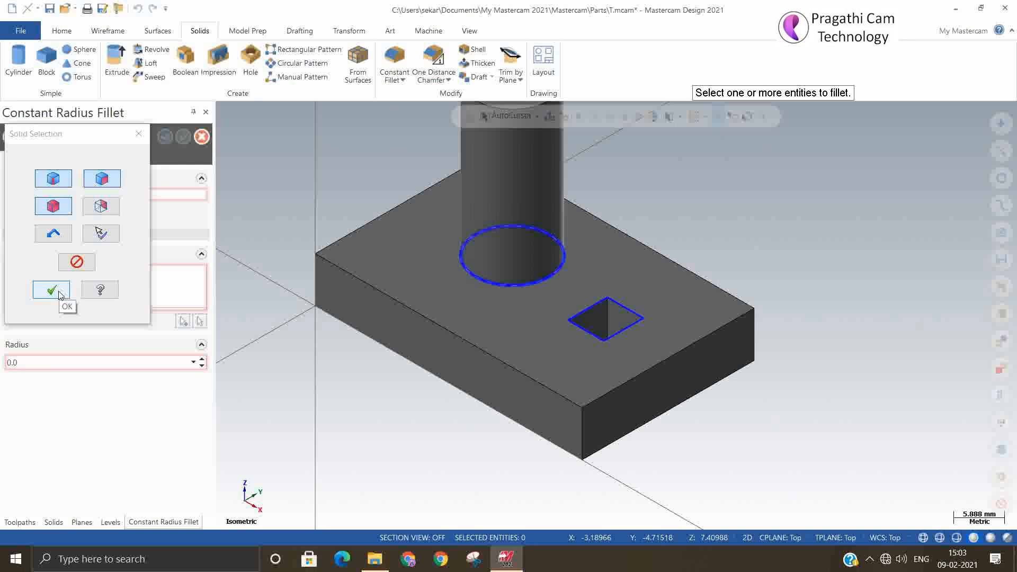
click(109, 184)
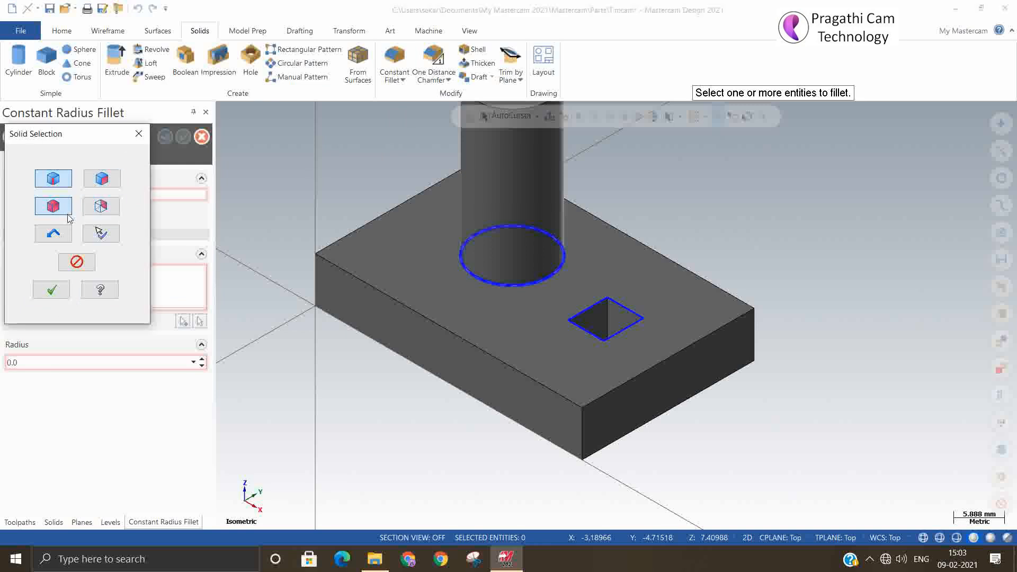
click(66, 213)
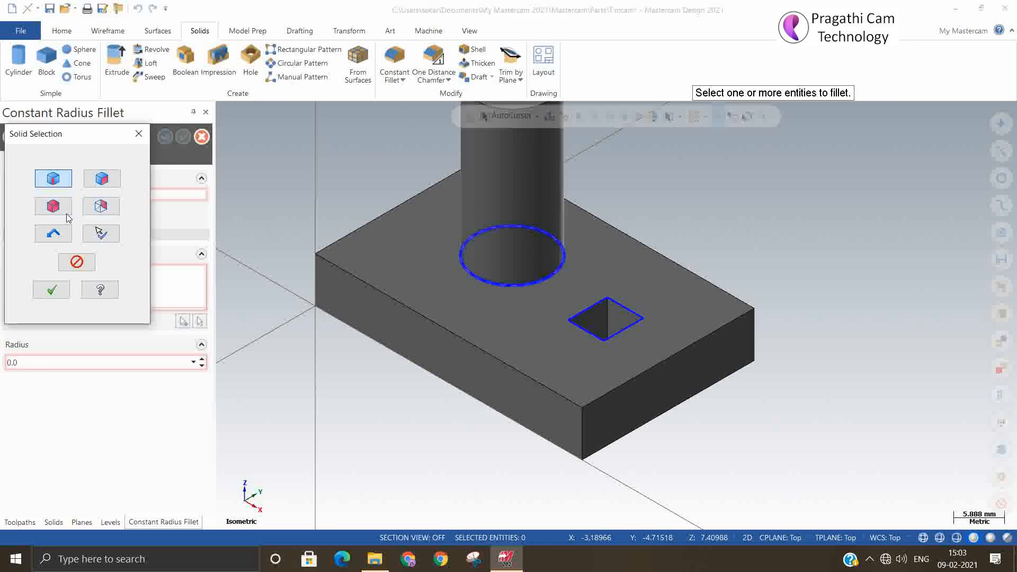
click(488, 280)
click(58, 291)
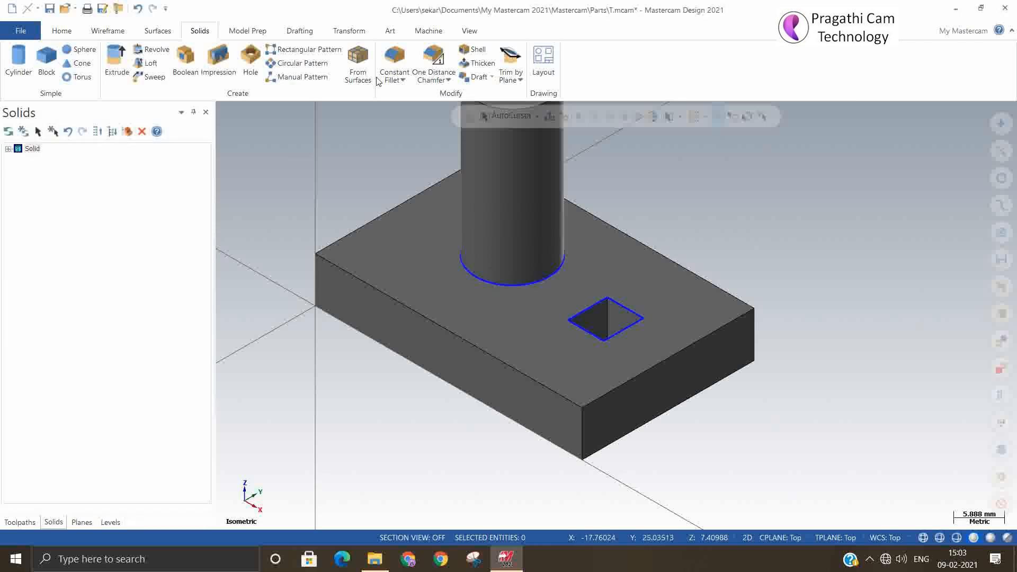
Step: Apply a 2 mm constant radius fillet to the circular base edge of the cylindrical boss
click(392, 64)
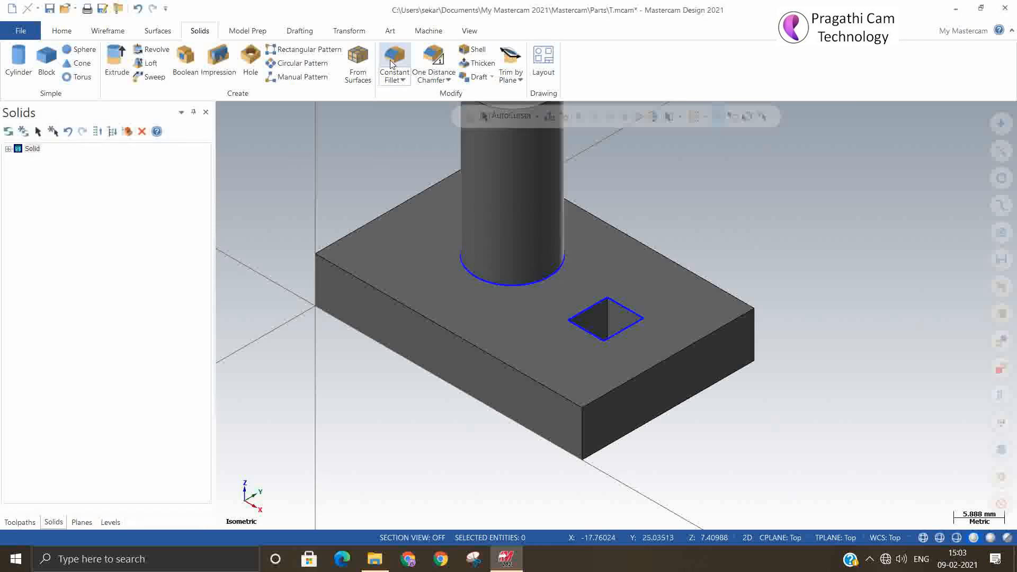
click(497, 282)
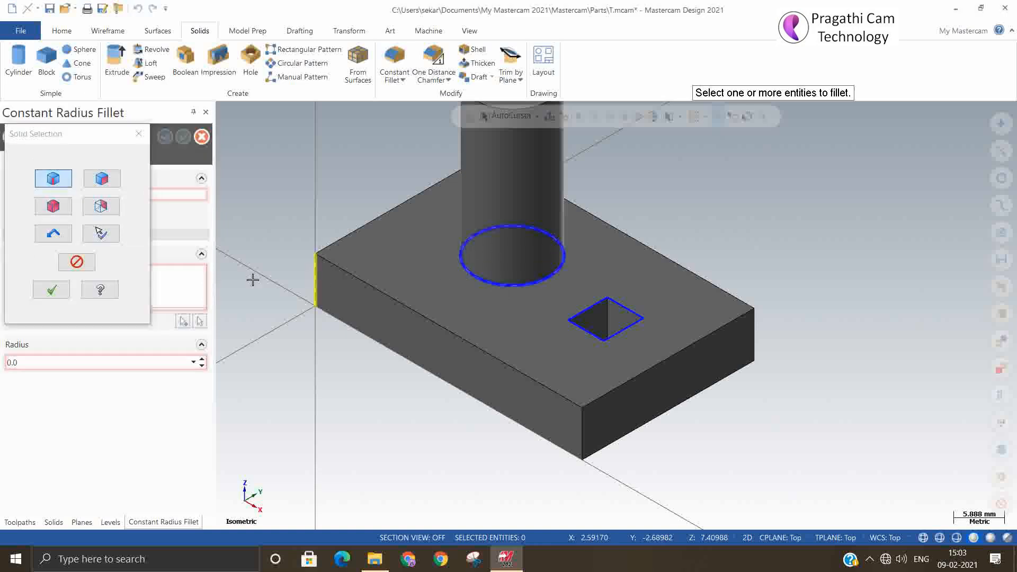
click(56, 295)
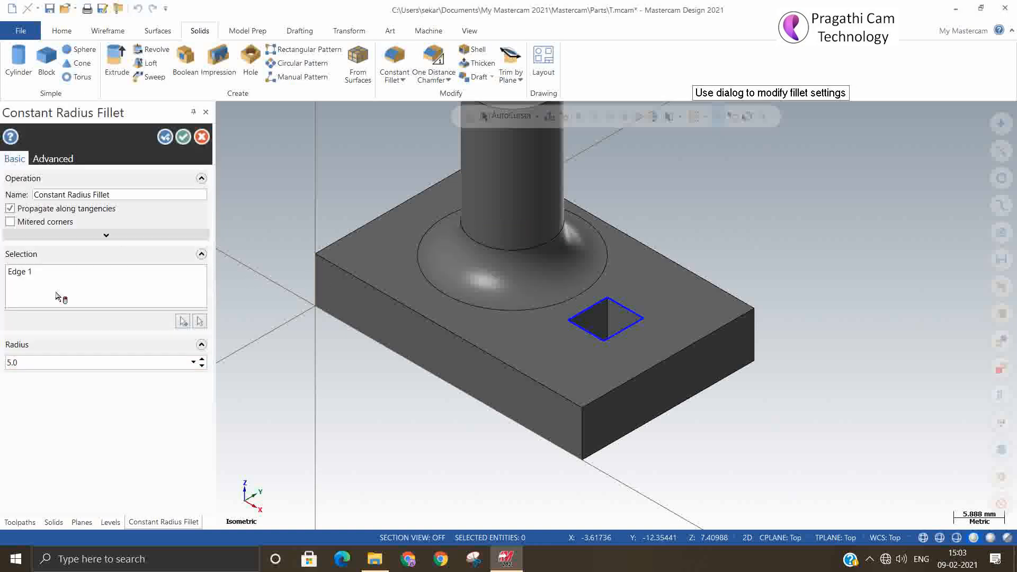
click(59, 360)
text(2)
key(Return)
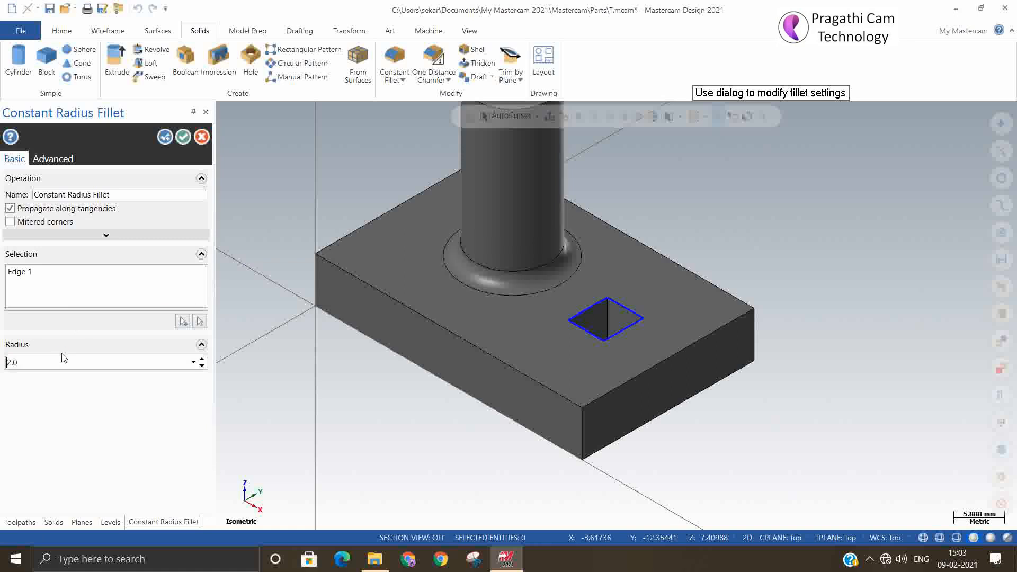
click(165, 136)
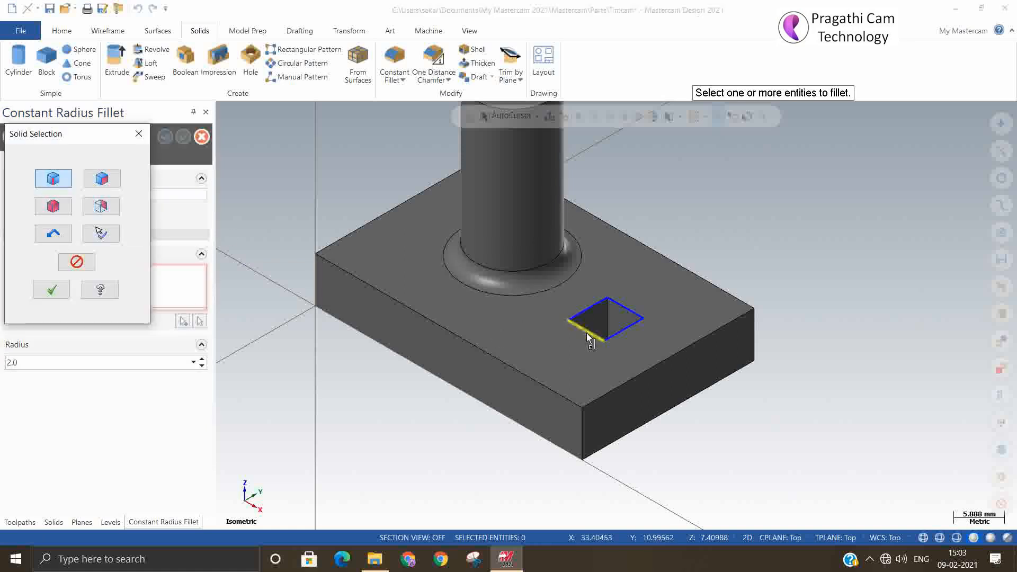
Step: Apply a 2 mm constant radius fillet to the upper edges of the square hole
click(629, 310)
click(51, 290)
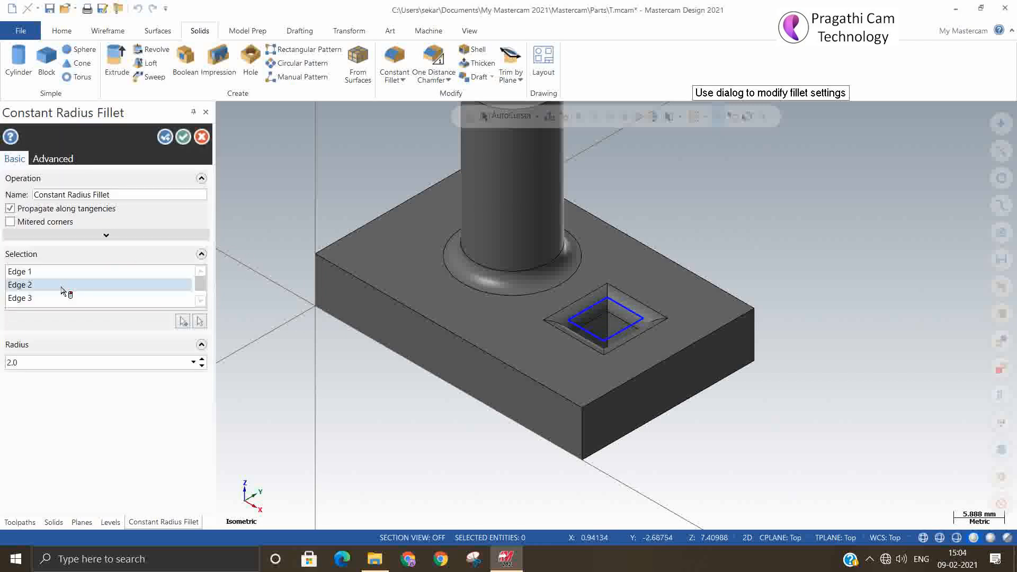
click(182, 136)
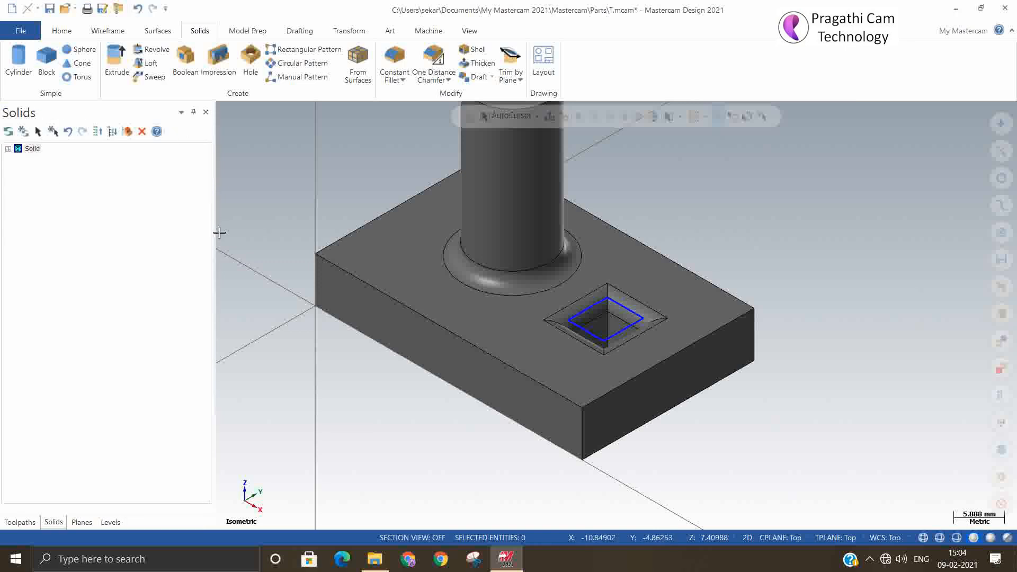
Step: Add history to the solid by finding fillets with radii from 0 to 5 mm and creating them as a single operation
click(8, 149)
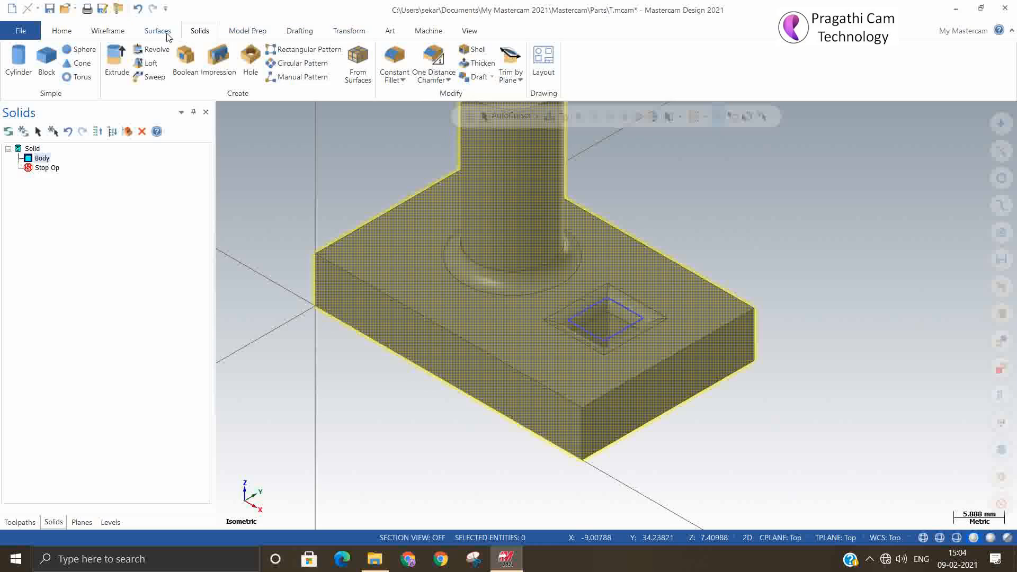
click(240, 32)
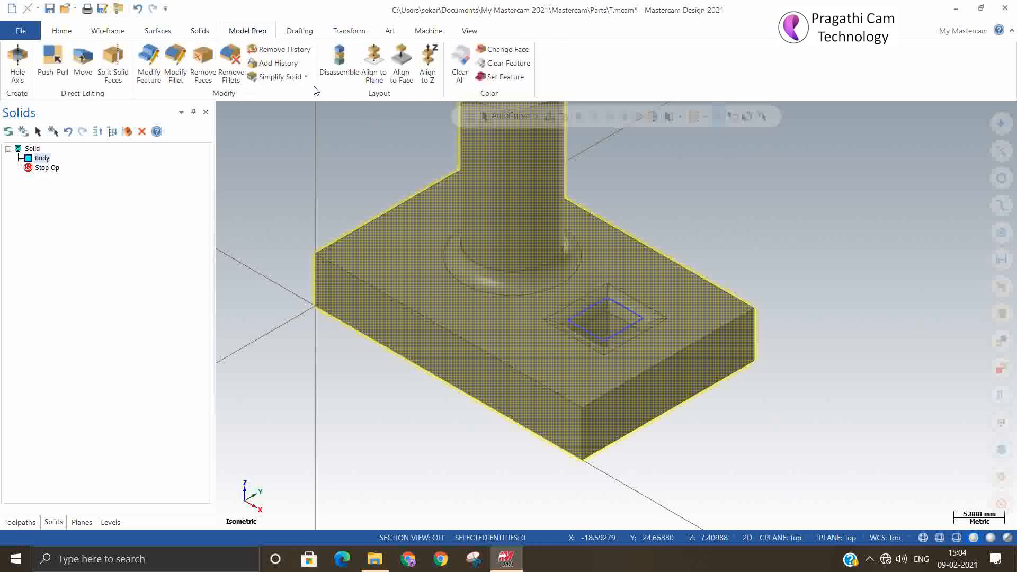
click(297, 64)
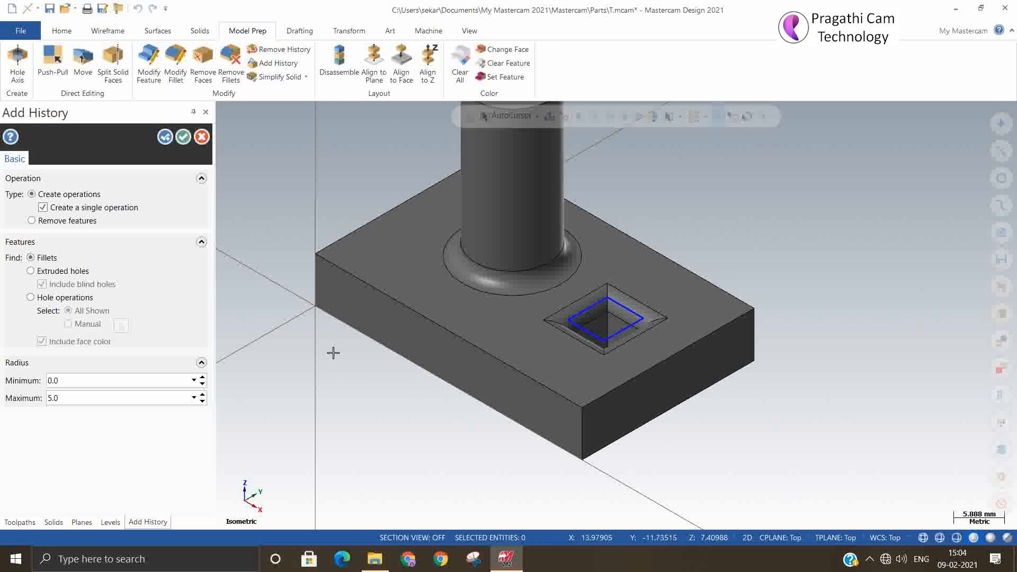
scroll(333, 353, down, 3)
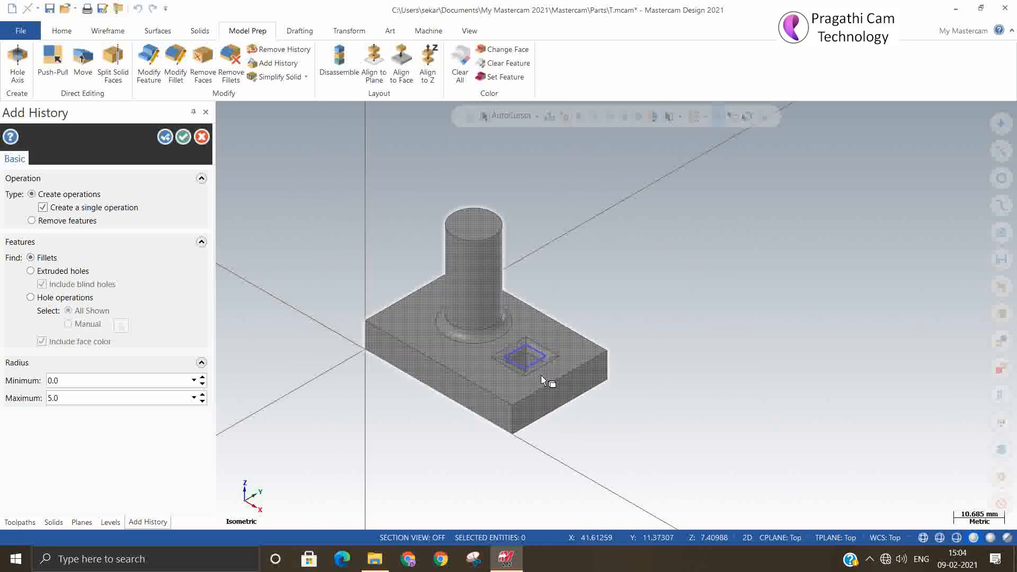
click(183, 137)
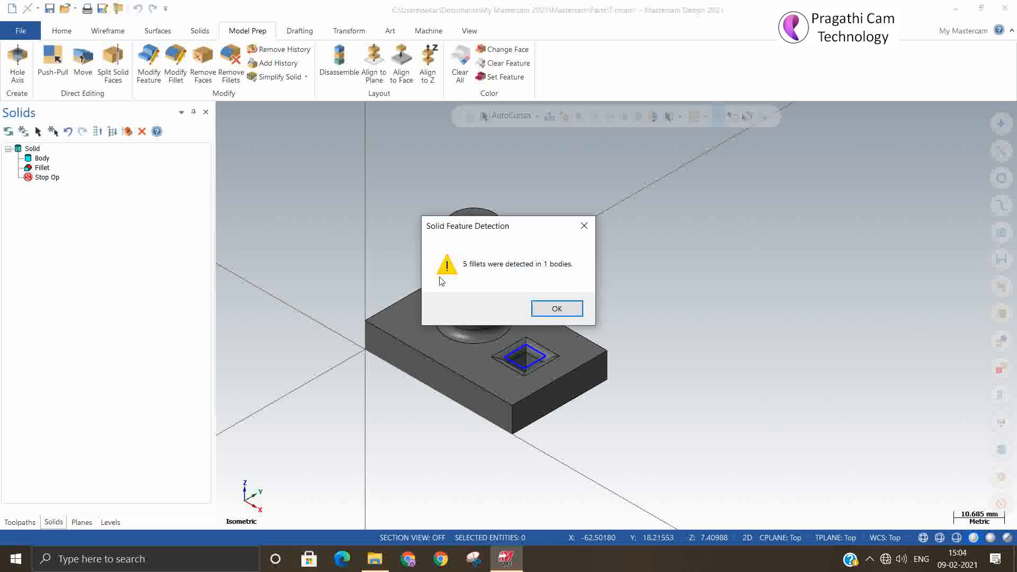
click(557, 308)
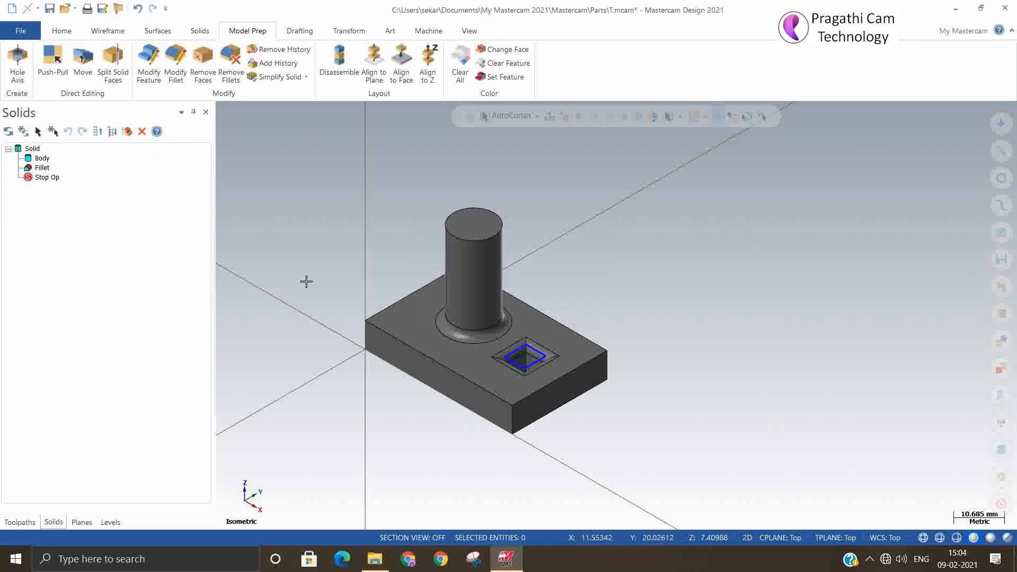
Step: Review the solid's body and fillet operations, and remove the history from the solid
click(42, 158)
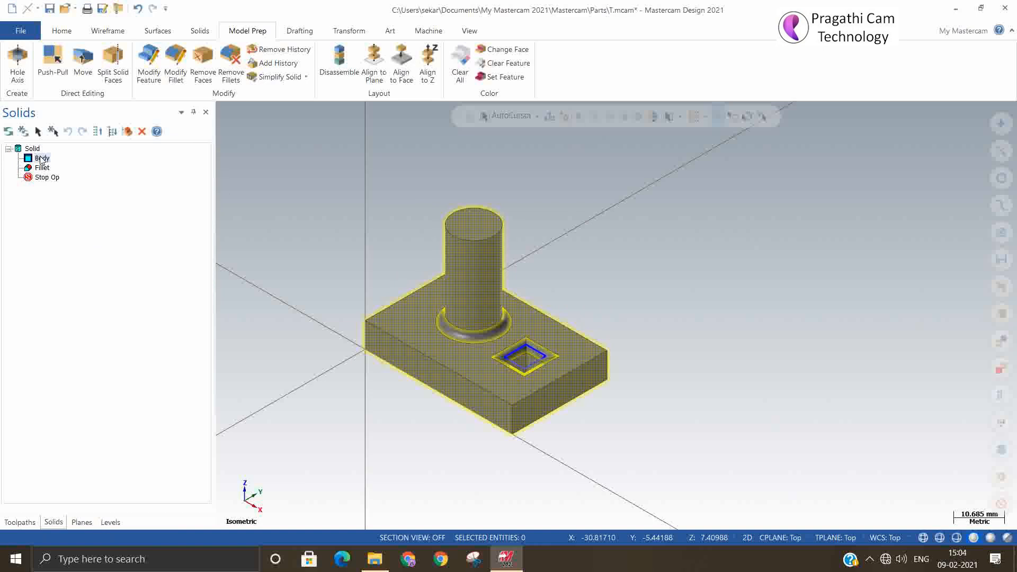
click(36, 170)
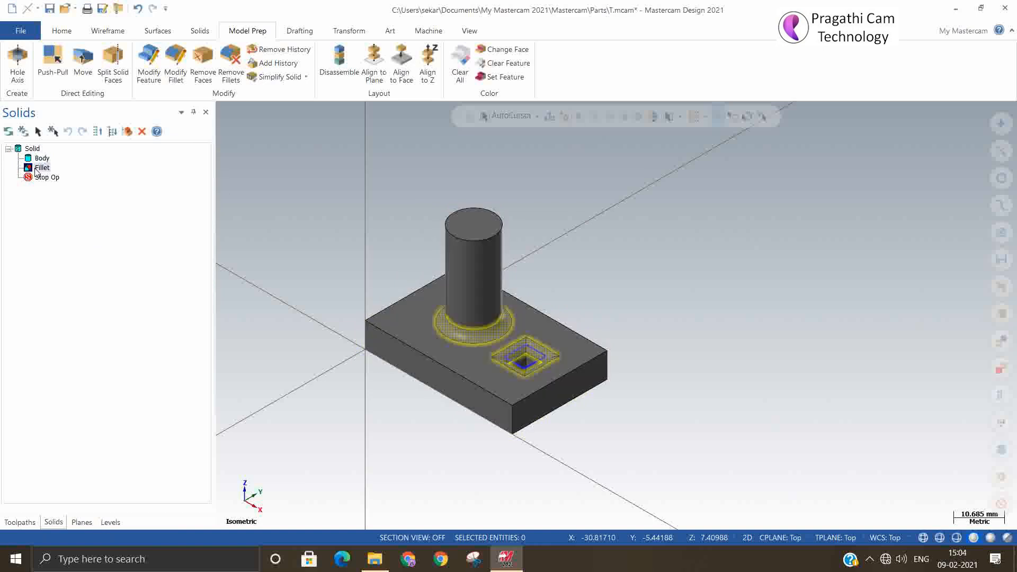
click(35, 161)
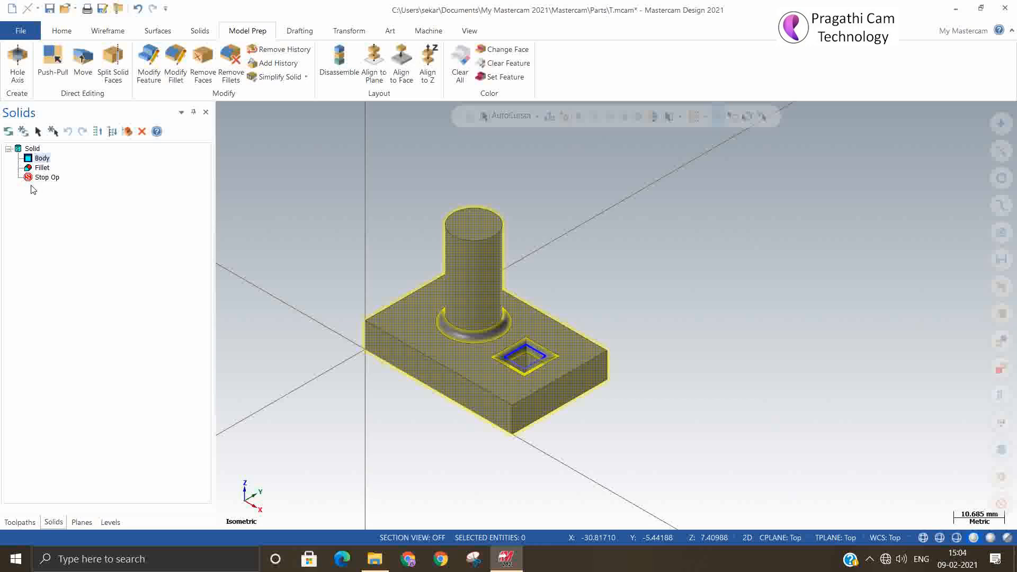
click(286, 52)
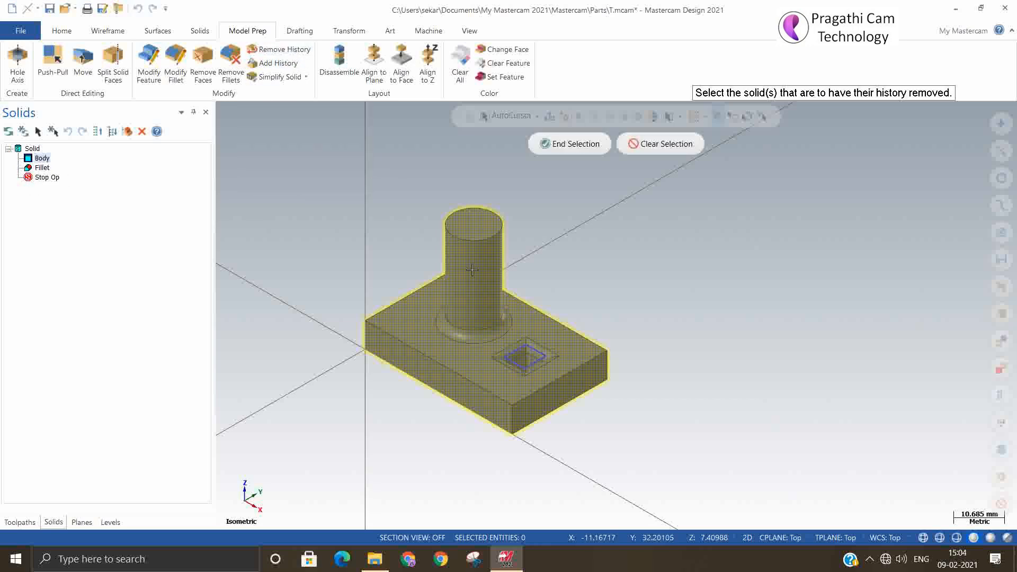
click(565, 147)
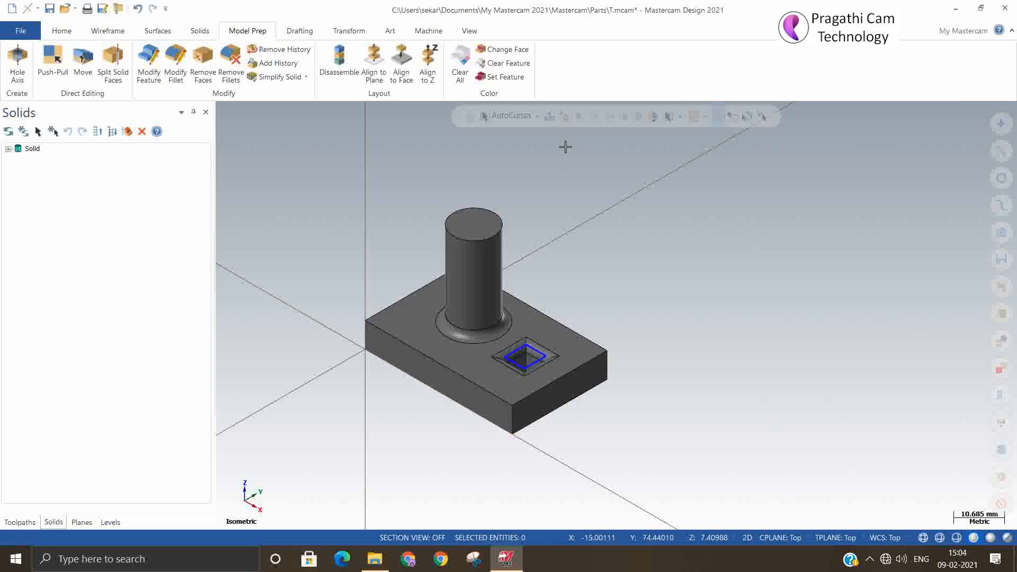
click(30, 159)
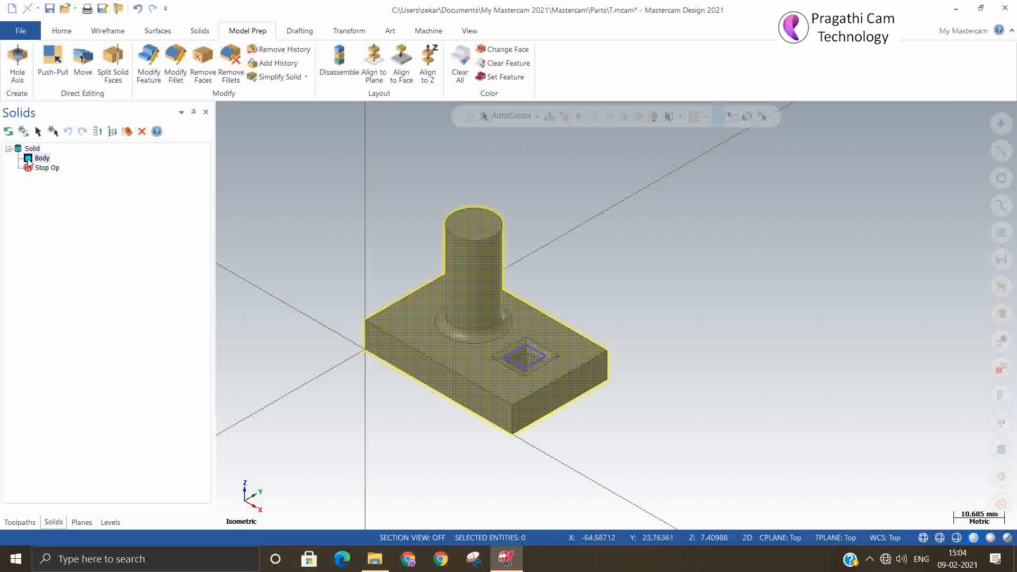
click(9, 150)
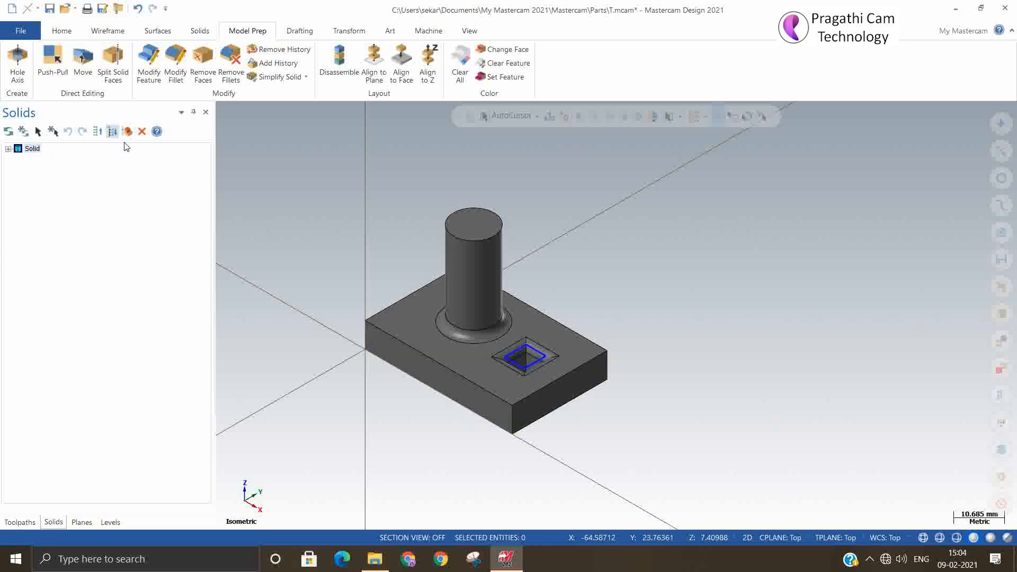
Step: Run Simplify Solid on the cylindrical side face of the boss
click(307, 78)
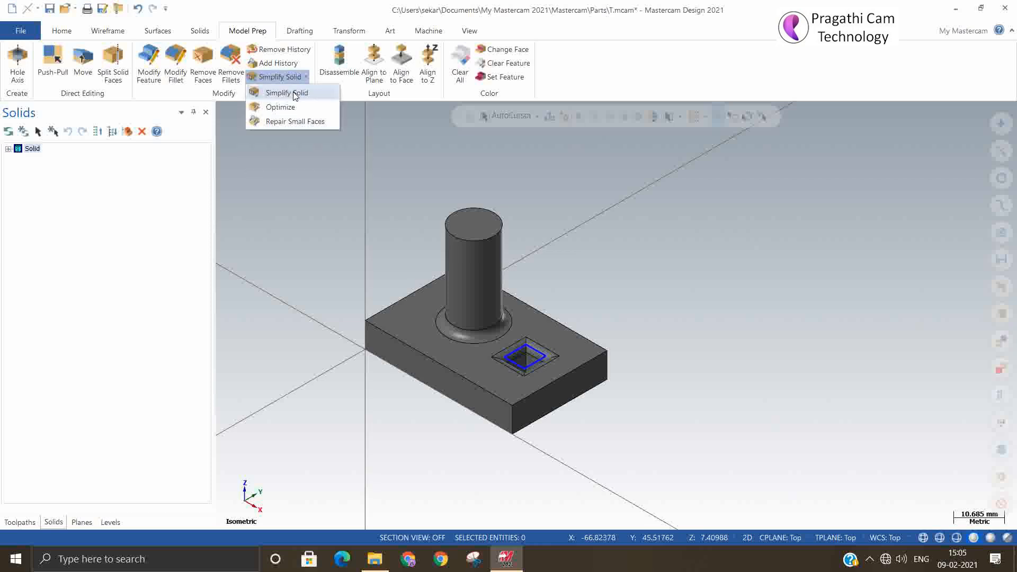
click(302, 91)
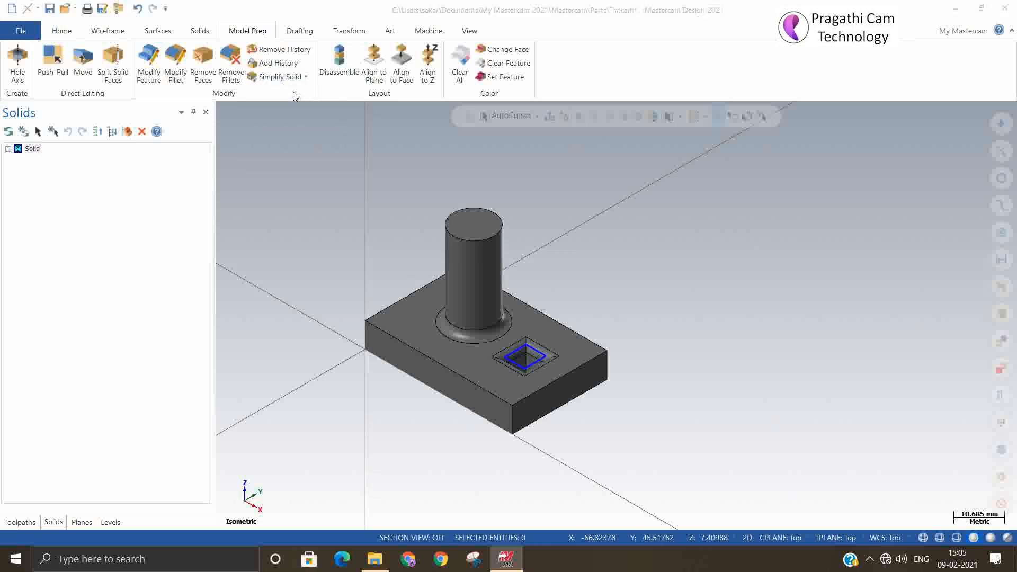
click(490, 310)
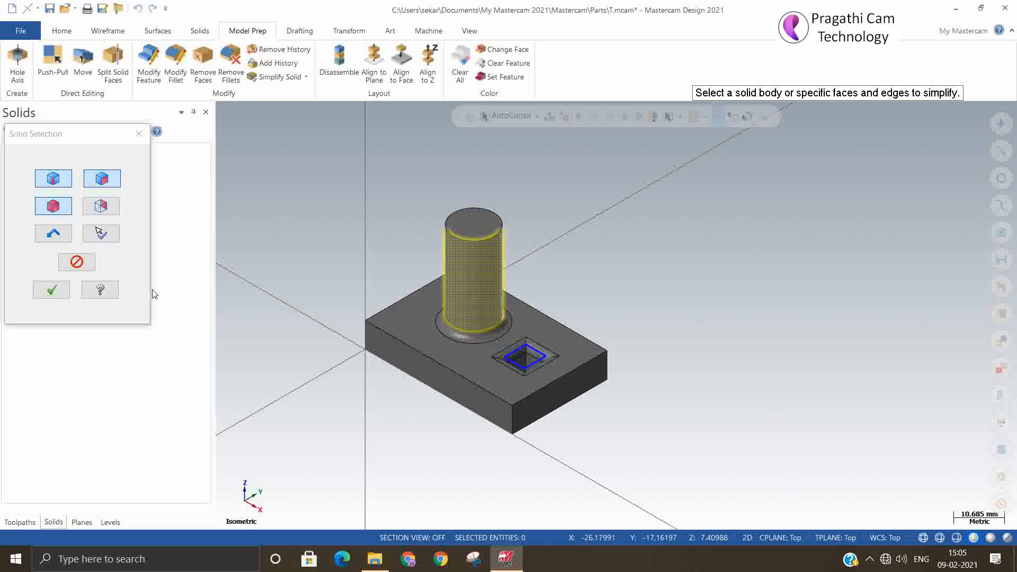
click(46, 290)
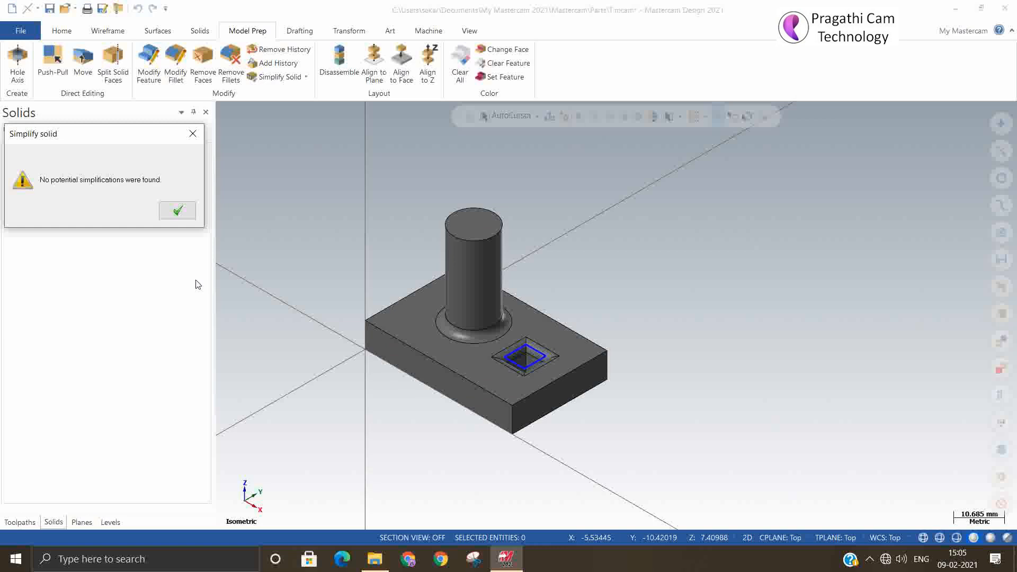
click(179, 211)
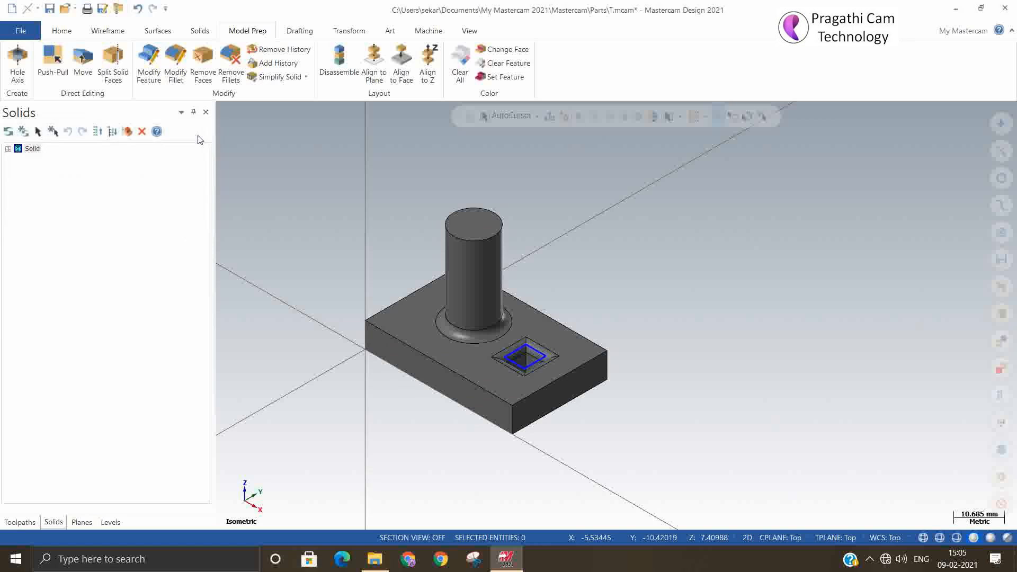
Step: Run Repair Small Faces on the solid, checking for small faces, small edges, spikes, sliver faces and gashes
click(310, 78)
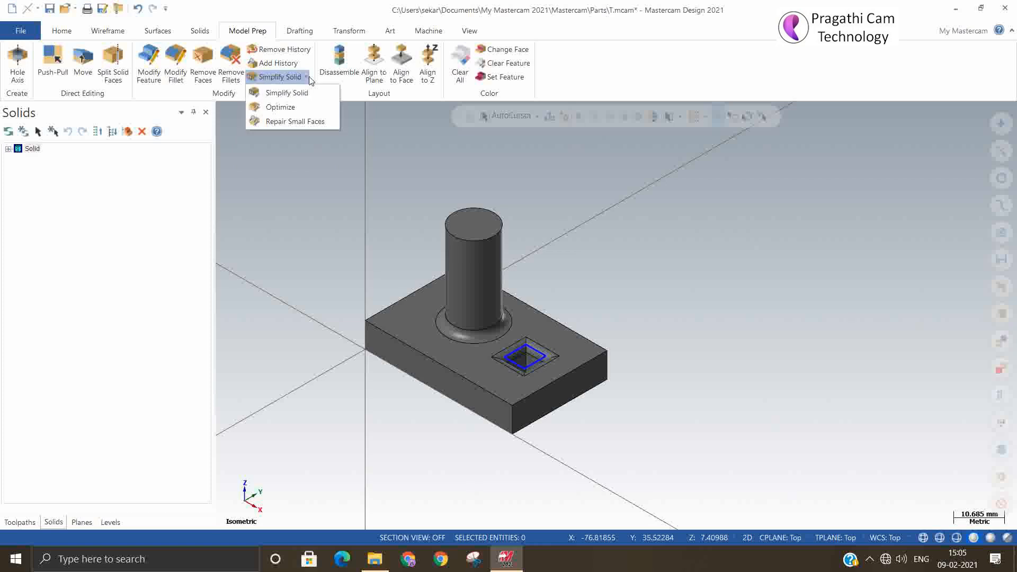
click(316, 126)
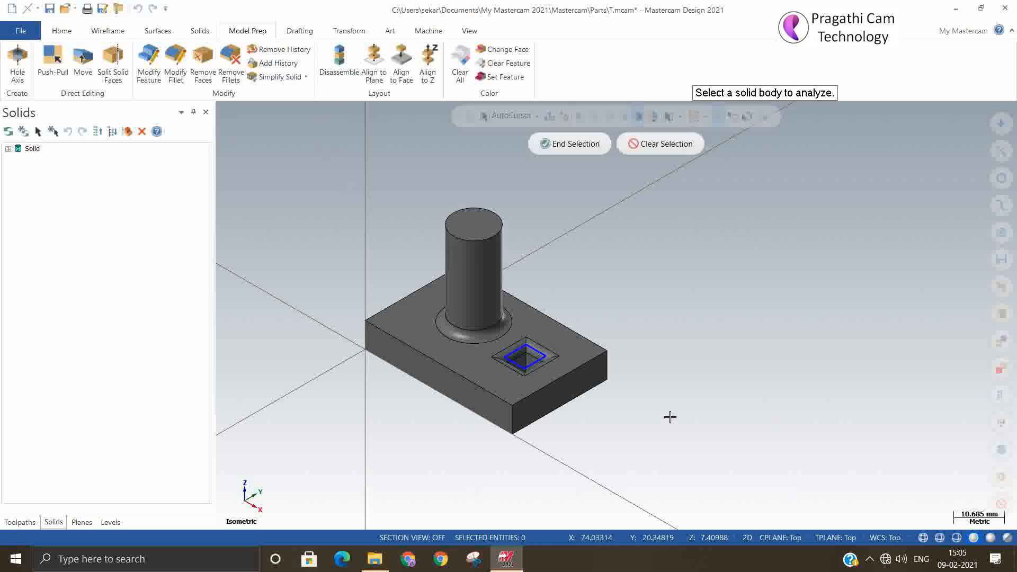
click(545, 367)
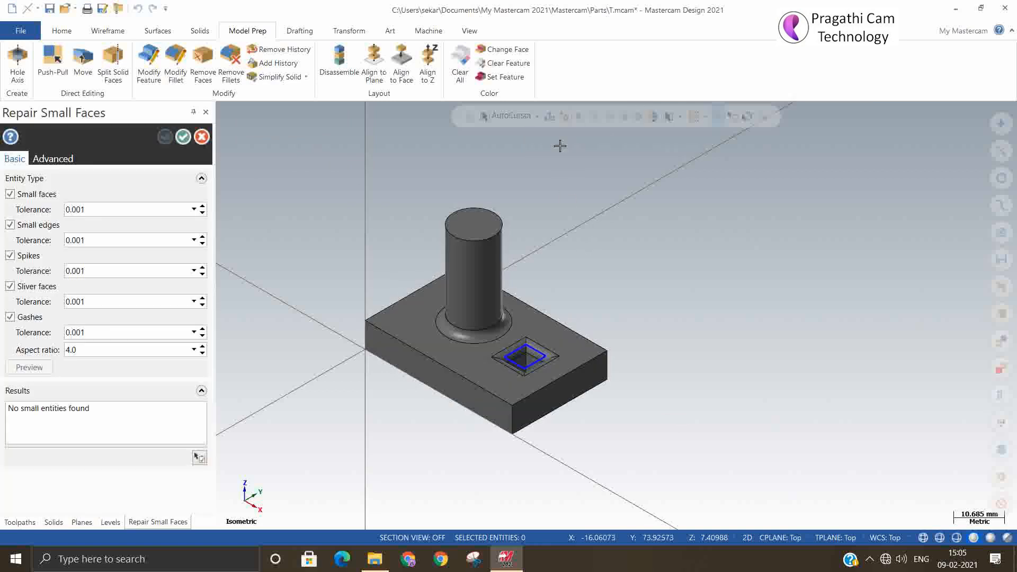
click(183, 137)
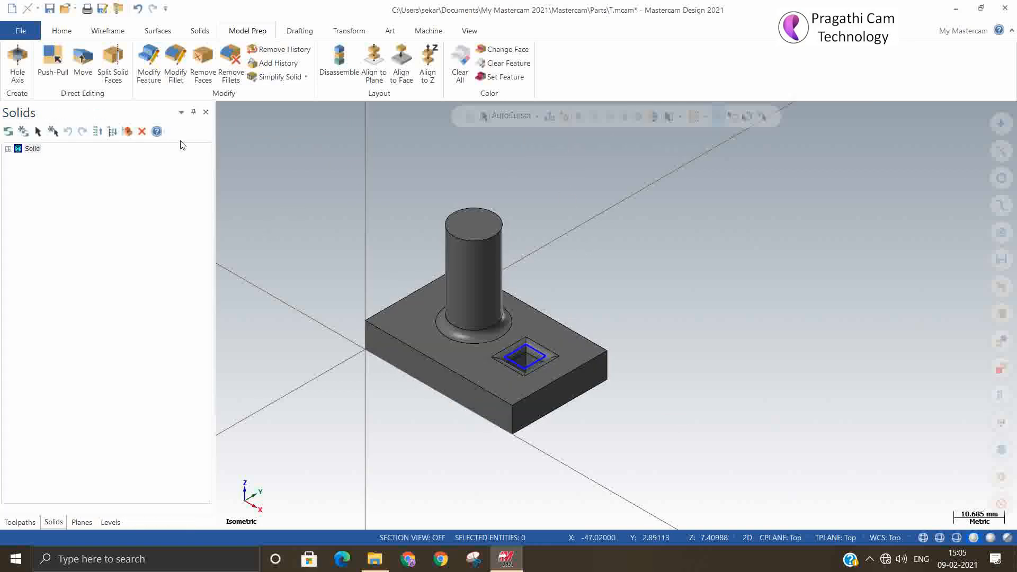
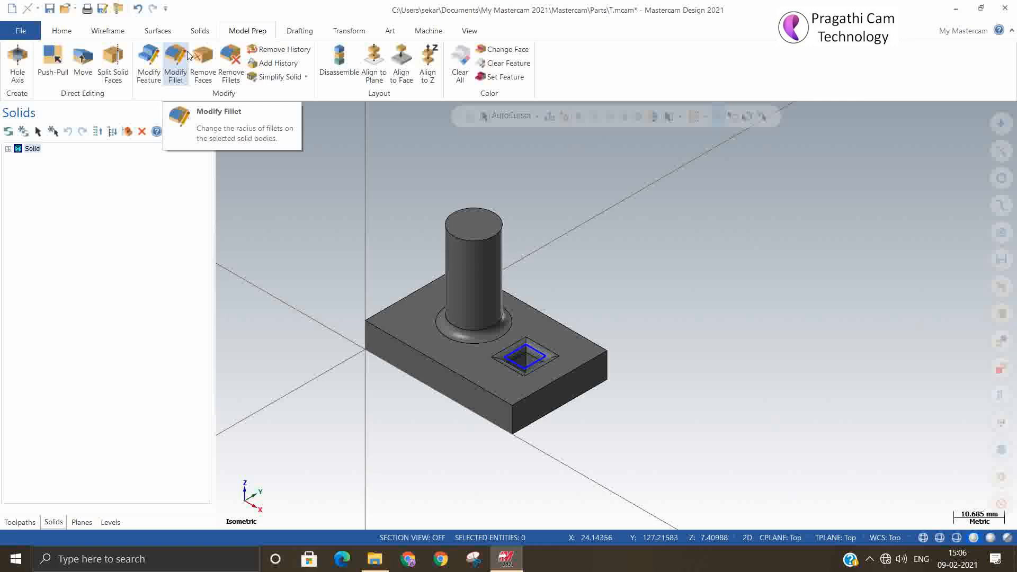
Step: Change the color of the top circular face of the boss to red
click(491, 53)
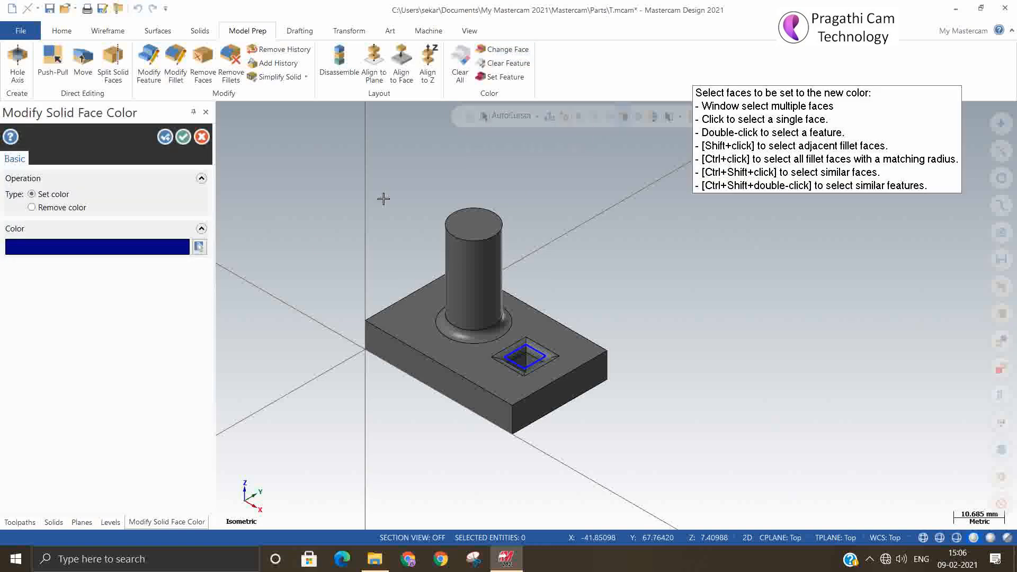
click(197, 249)
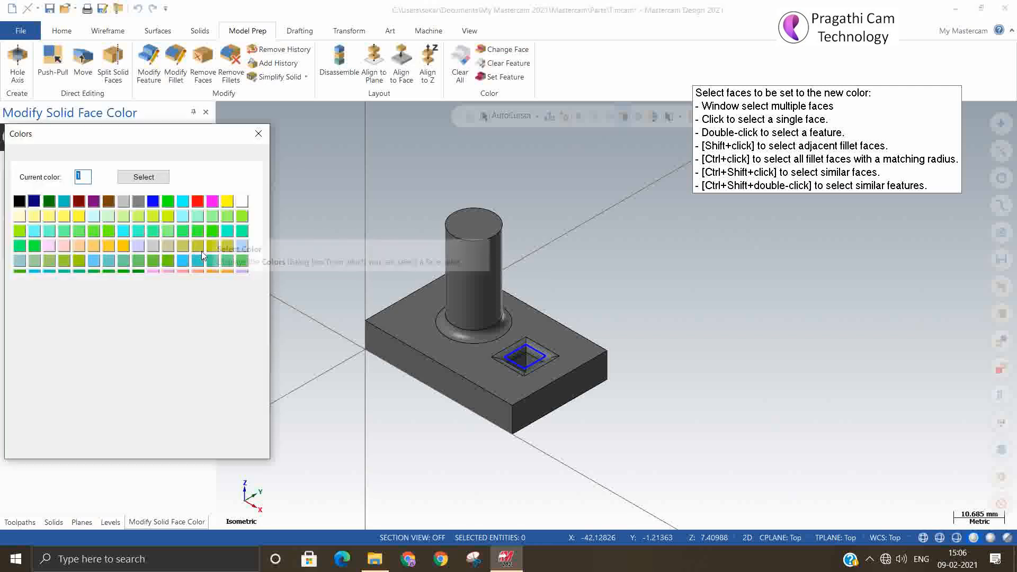
click(198, 202)
click(204, 445)
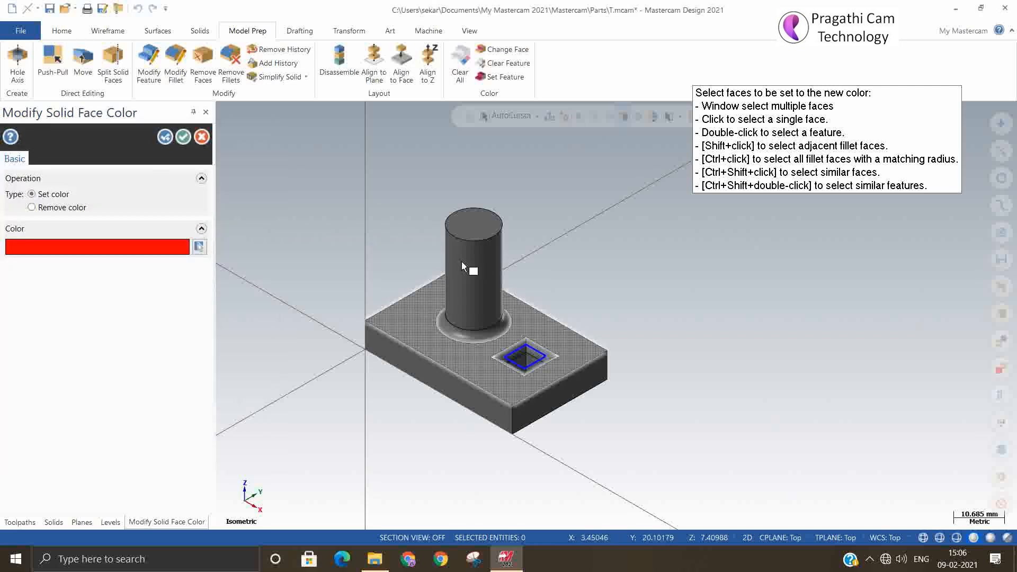
click(477, 225)
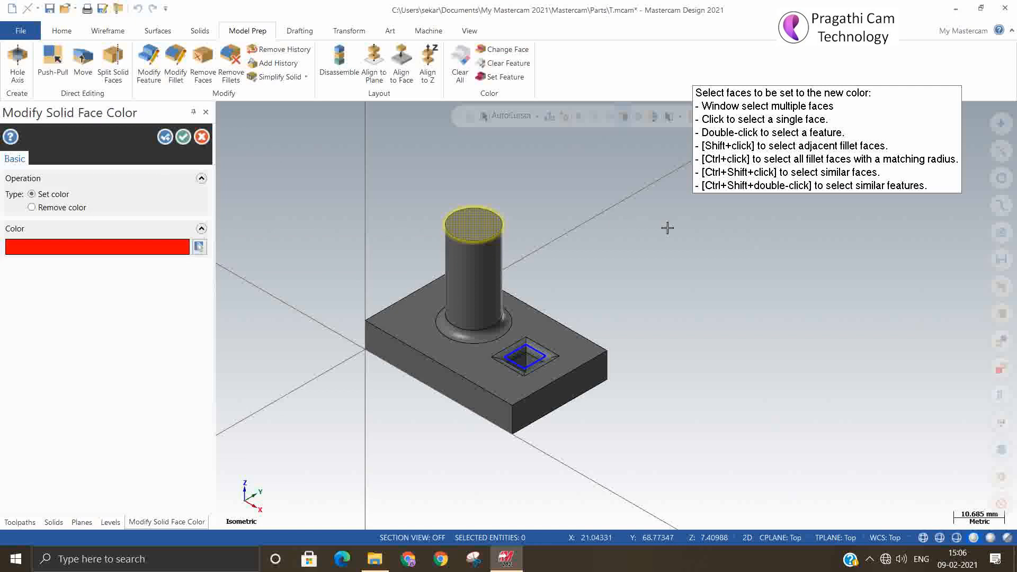
click(183, 137)
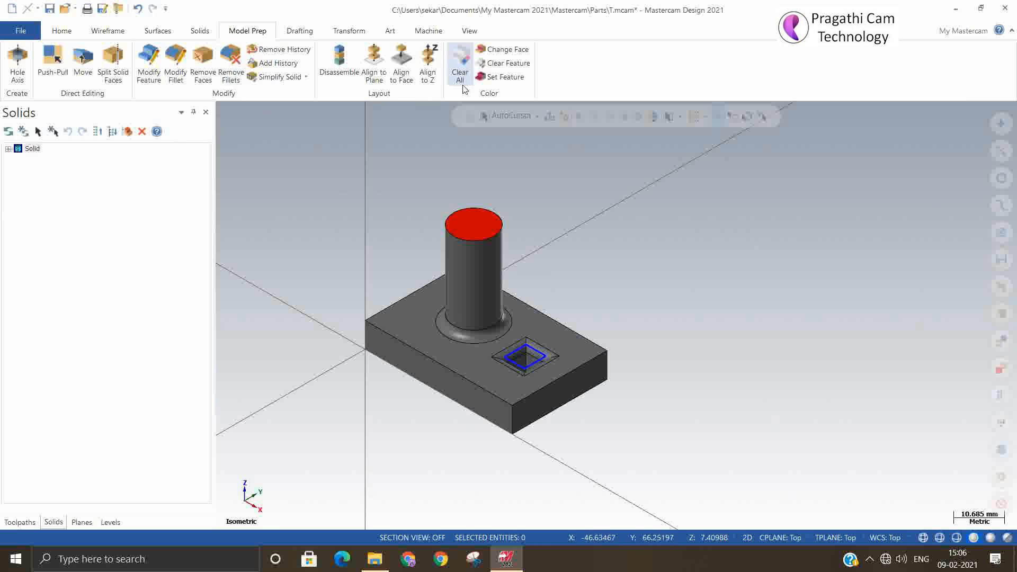
click(503, 77)
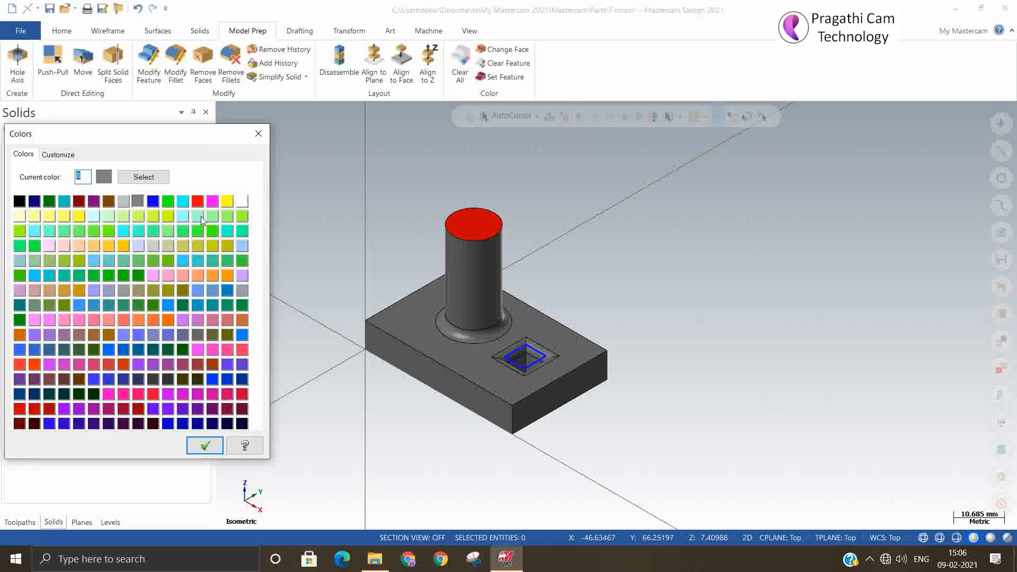
click(168, 276)
click(204, 447)
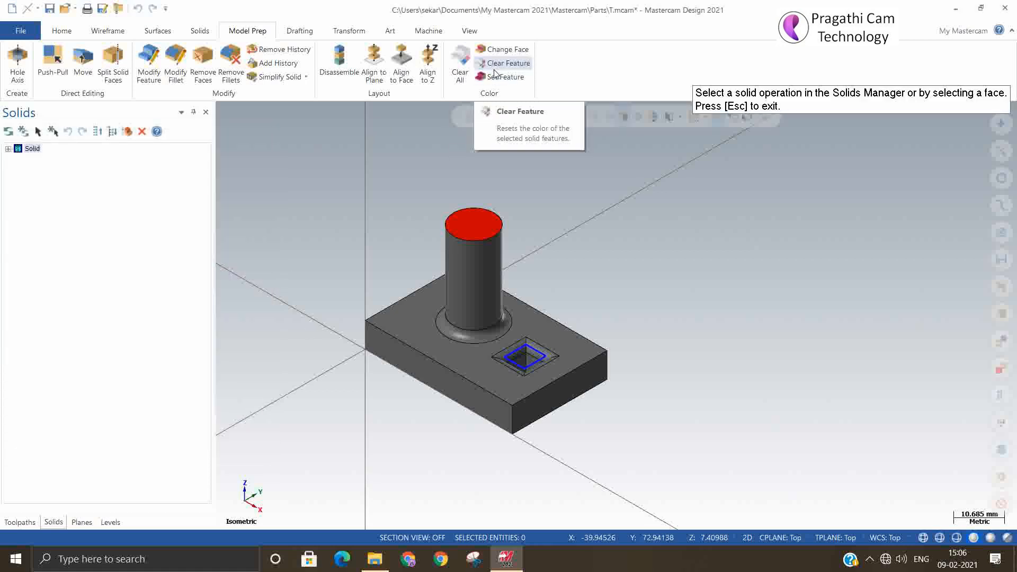
Step: Change the color of the block's flat top face to light pink, and clear all face colors from the part
click(501, 49)
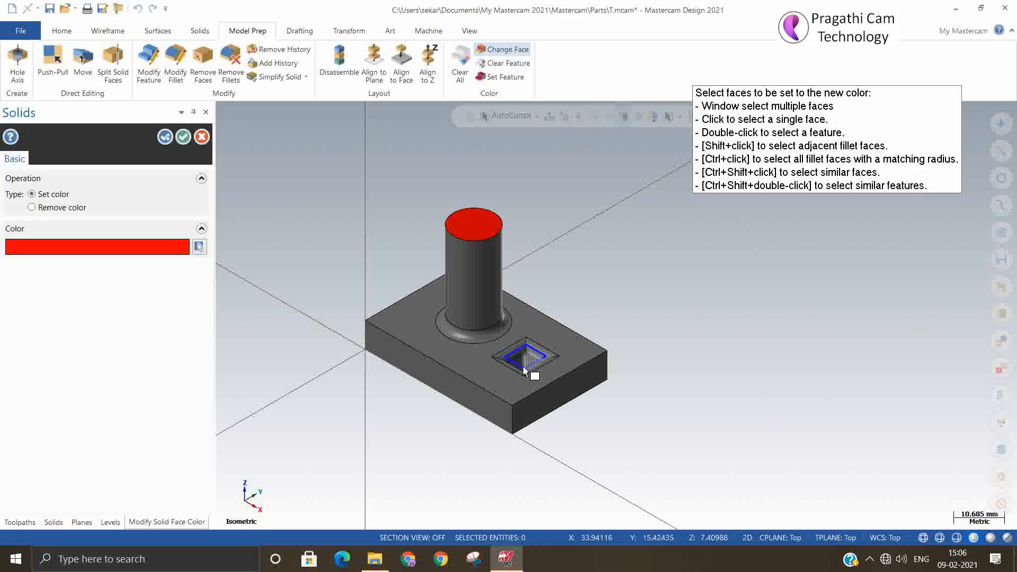
click(499, 380)
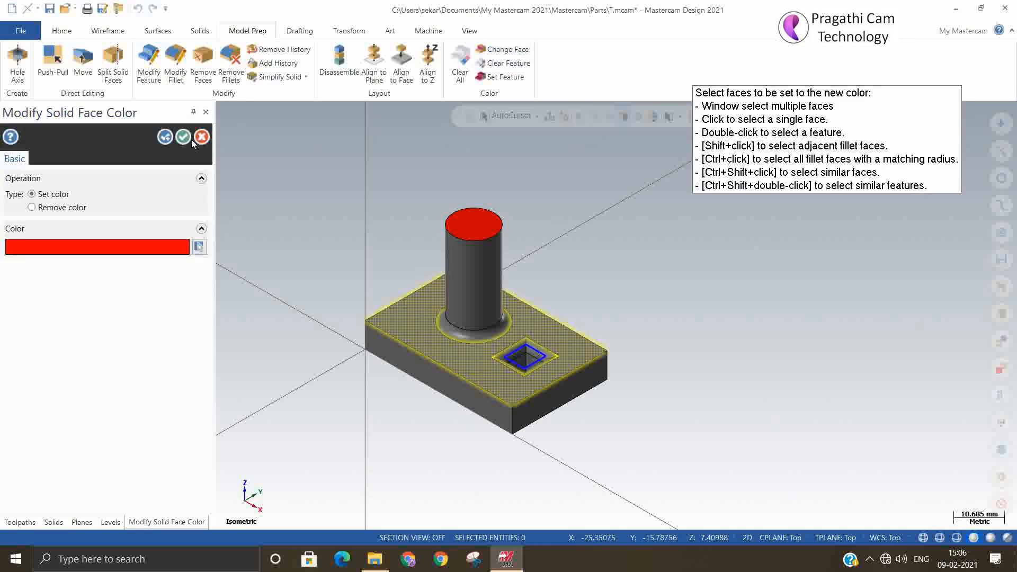
click(200, 247)
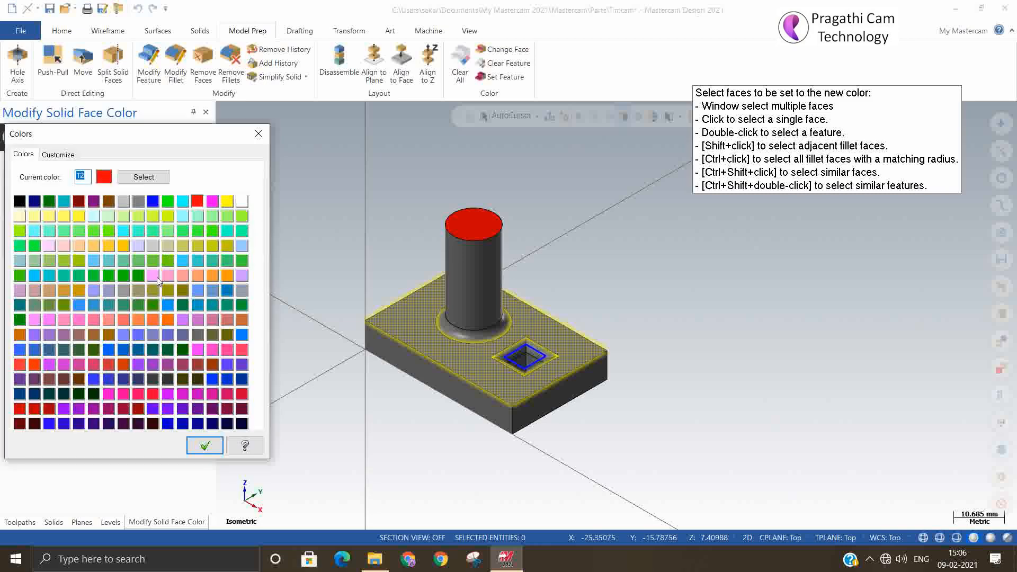
click(156, 277)
click(205, 445)
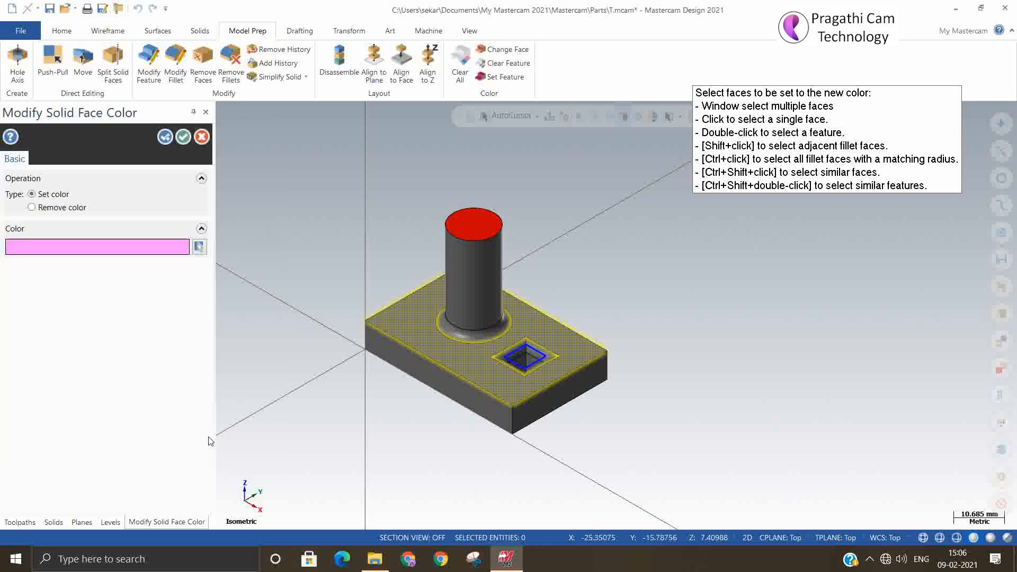
click(183, 137)
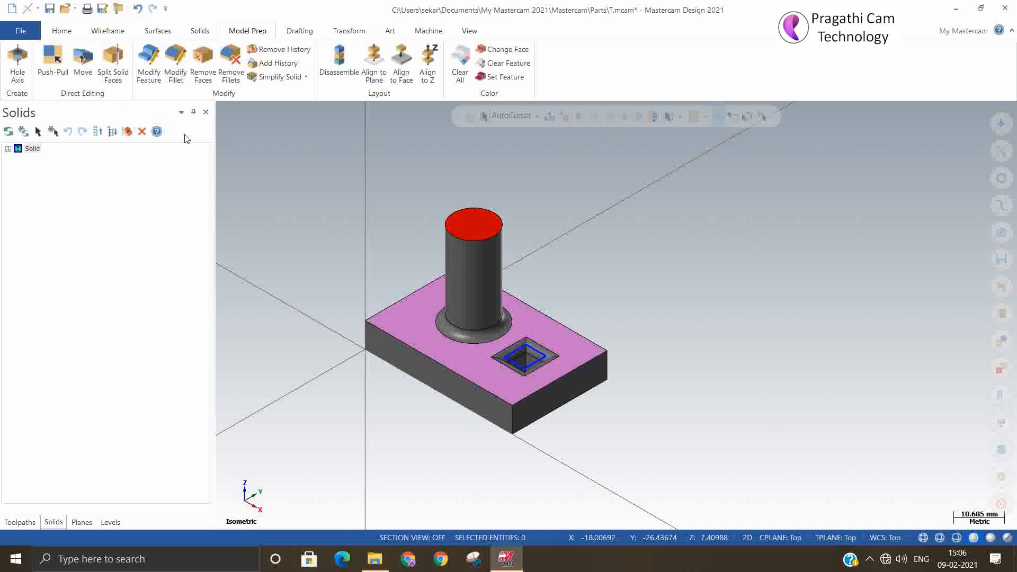
click(462, 68)
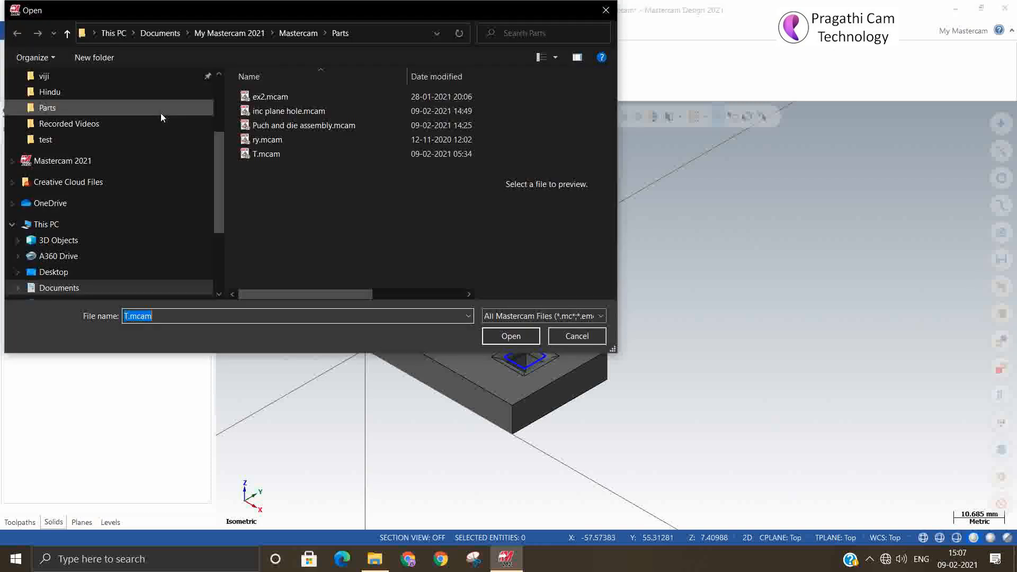
Step: Open the file Puch and die assembly.mcam and show the assembly in the Isometric view
click(275, 125)
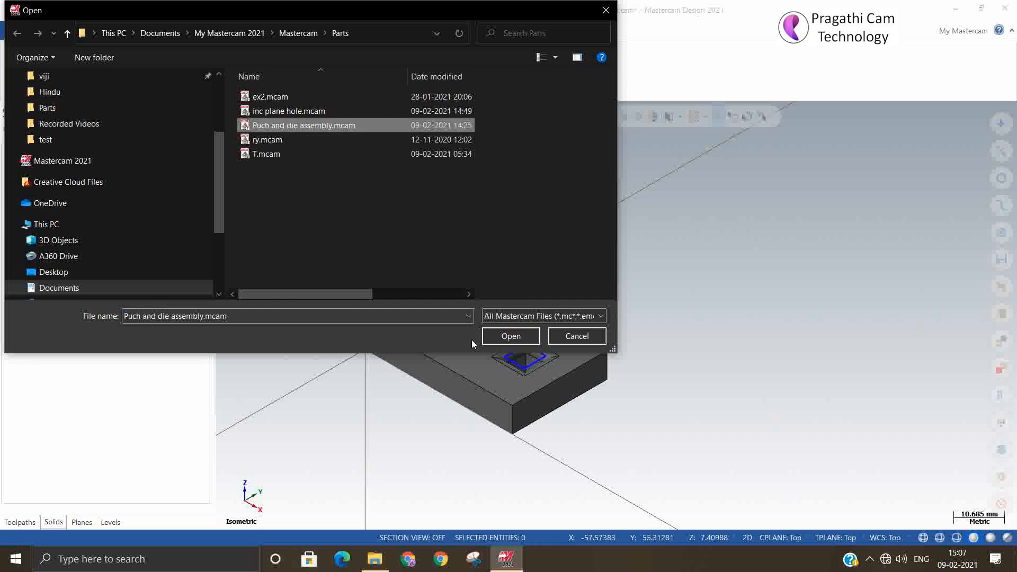
click(503, 336)
click(545, 304)
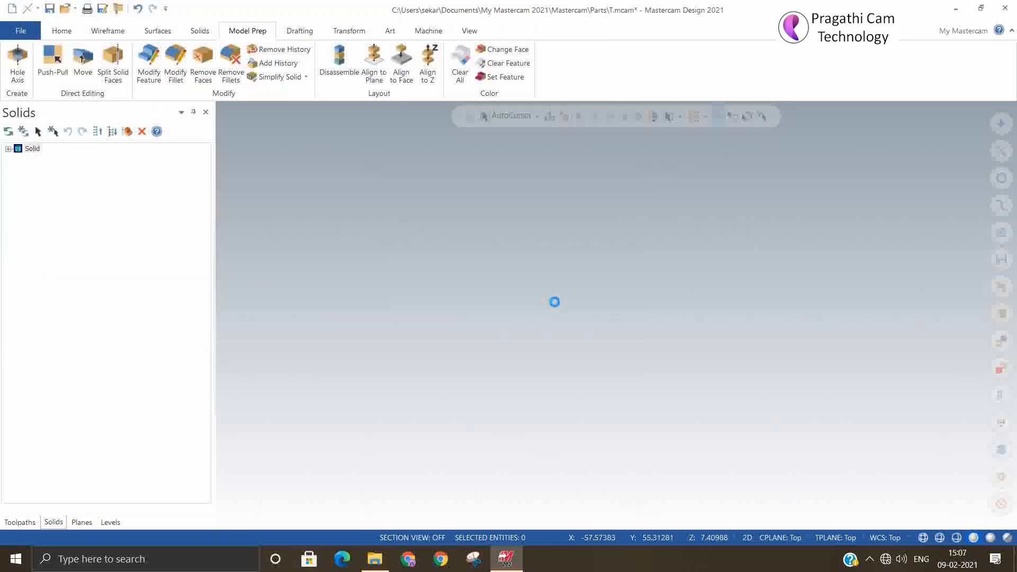
middle_drag(479, 472, 646, 315)
right_click(694, 305)
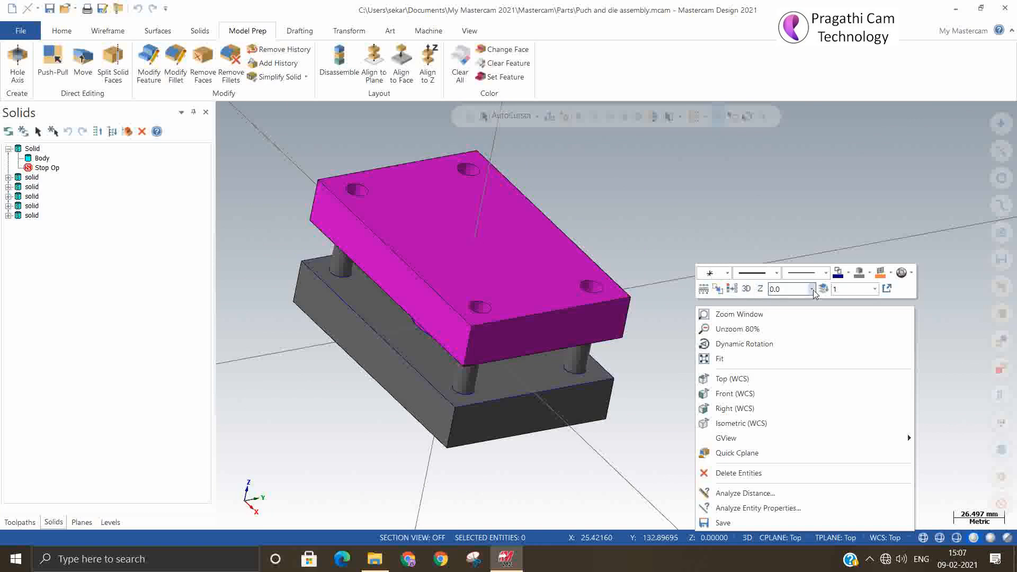
click(731, 424)
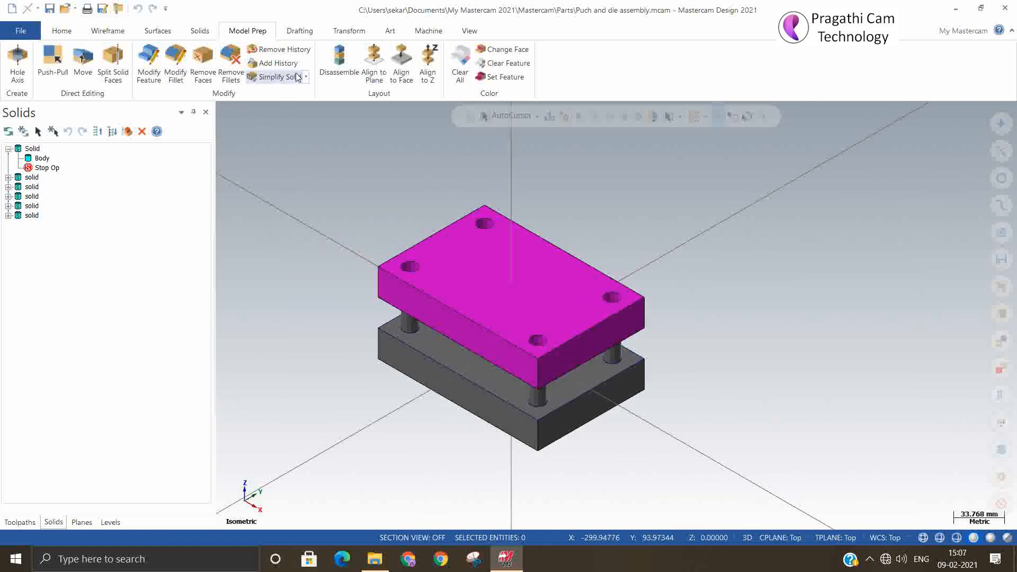
Step: Disassemble all the assembly's bodies with the Move type, automatic placement, X+ direction and 25.0 spacing, and undo the disassembly
click(325, 63)
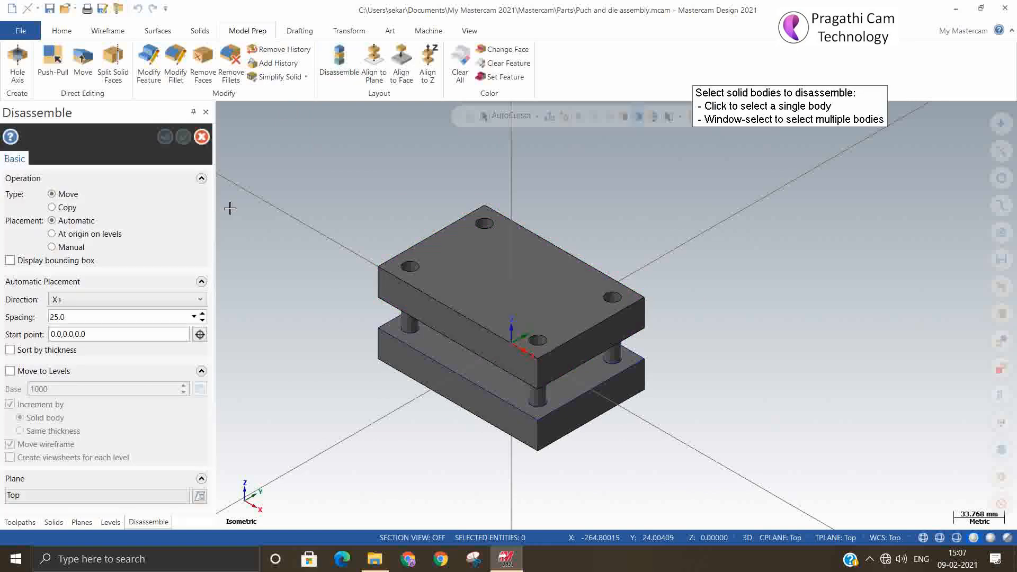
click(168, 299)
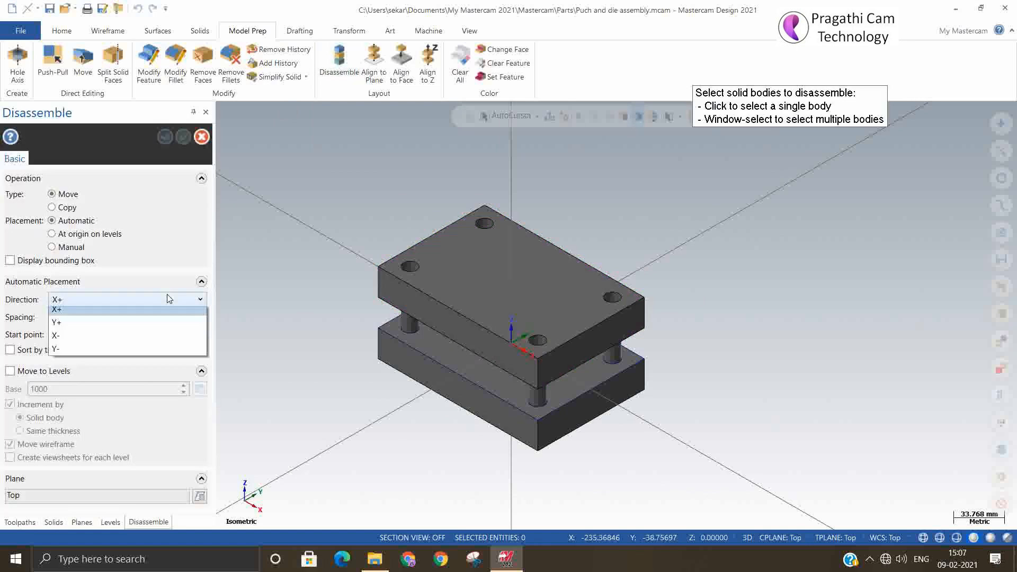
click(149, 316)
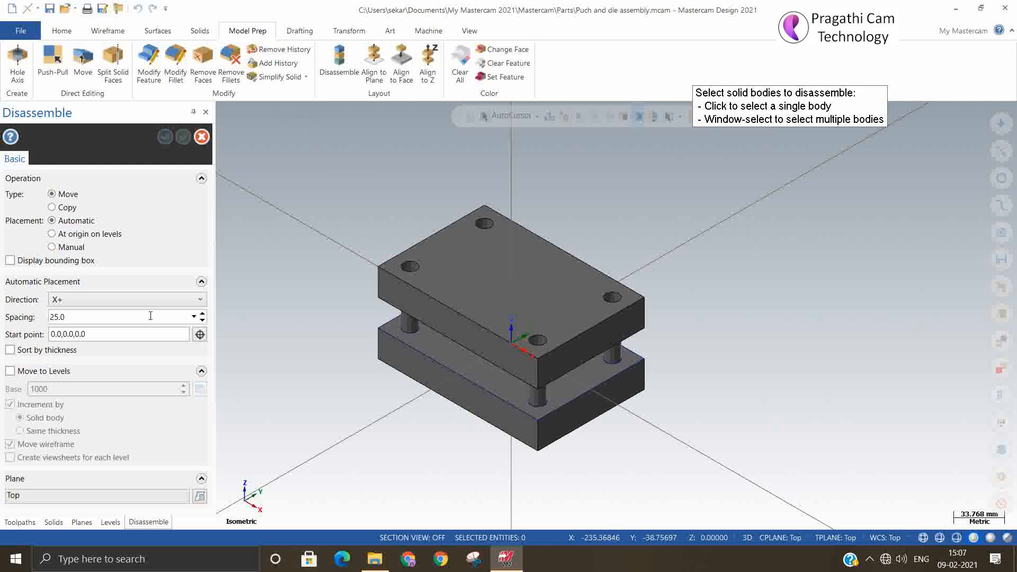
scroll(348, 261, down, 3)
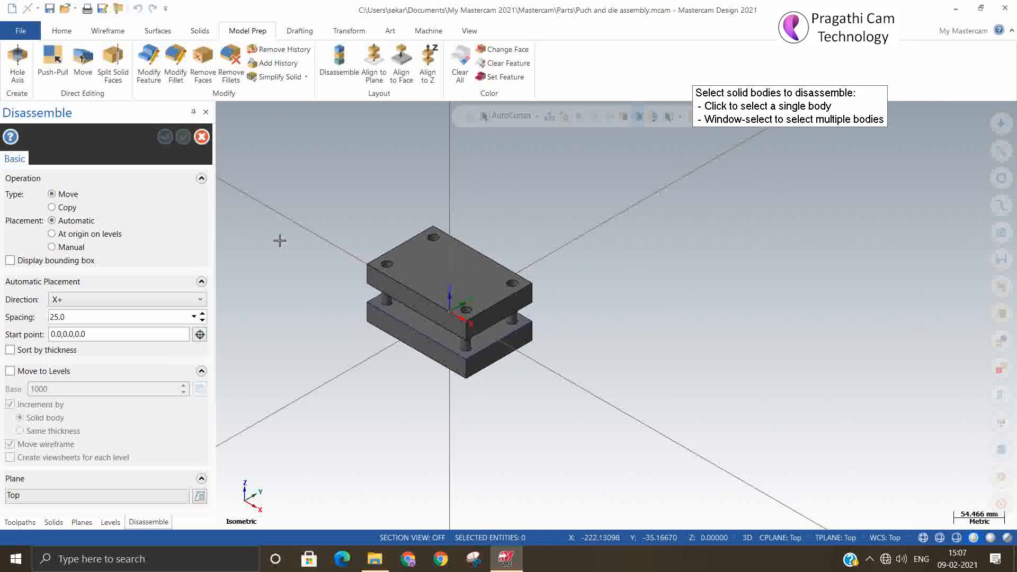
drag(319, 183, 611, 428)
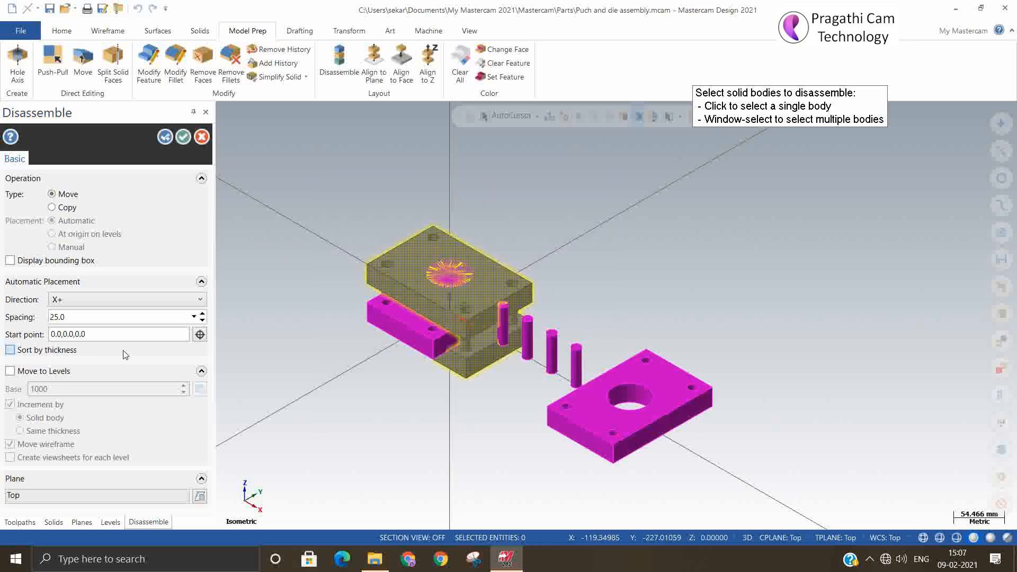
click(180, 137)
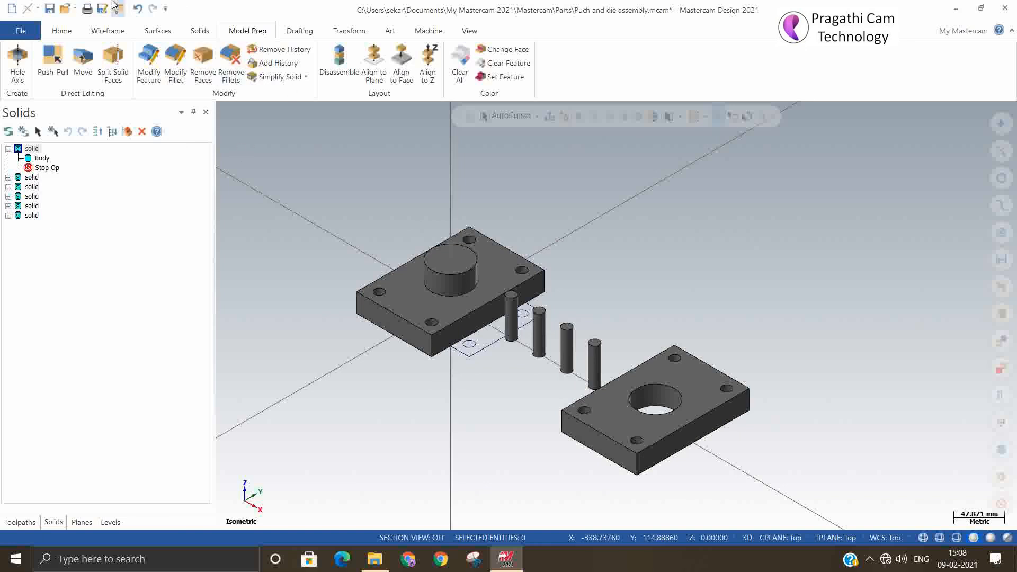
click(138, 9)
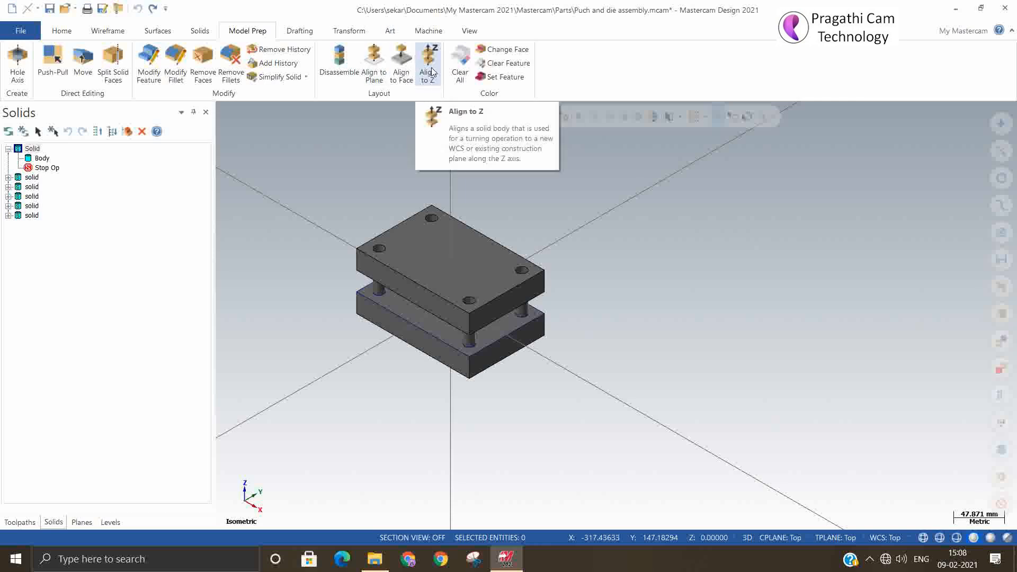
Step: Align the upper plate to a new WCS named Top NEW, using its top face and a long top edge for alignment
click(381, 82)
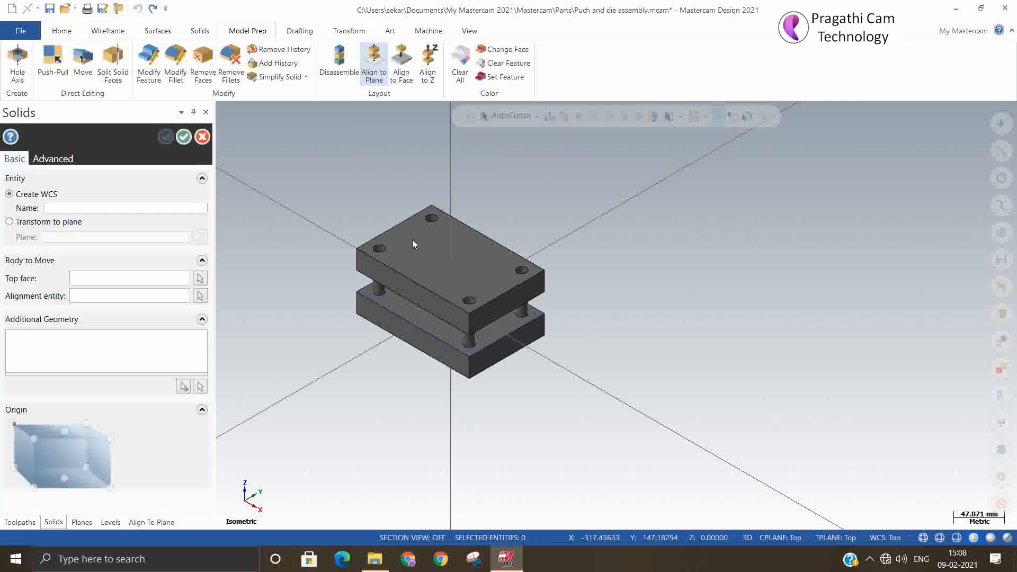
click(417, 260)
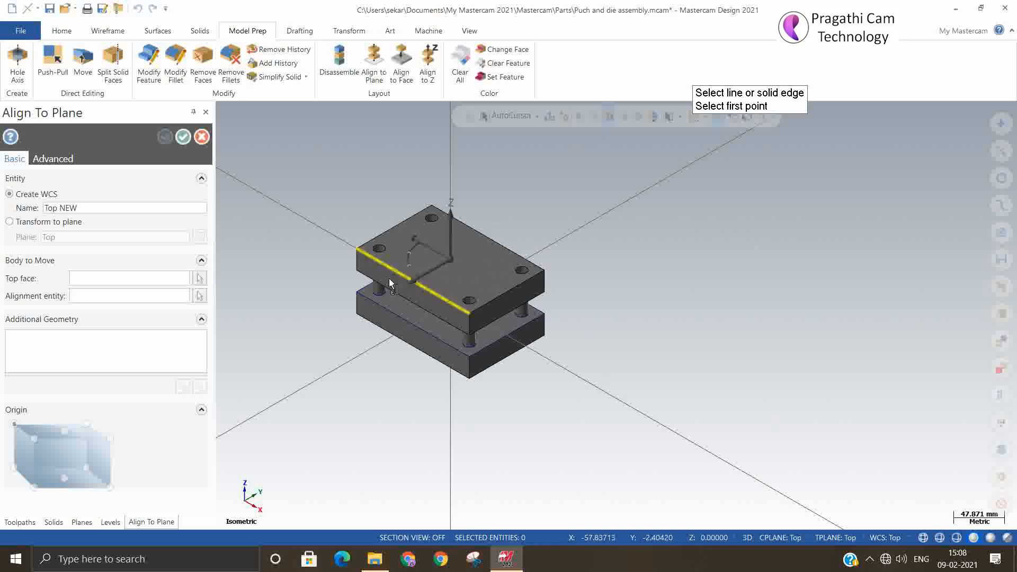
click(405, 270)
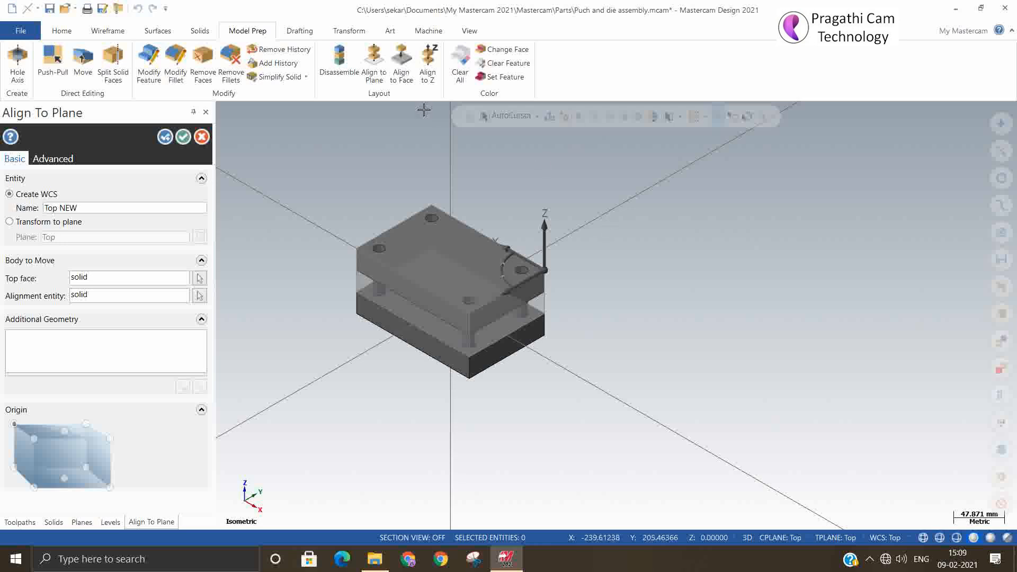
click(183, 137)
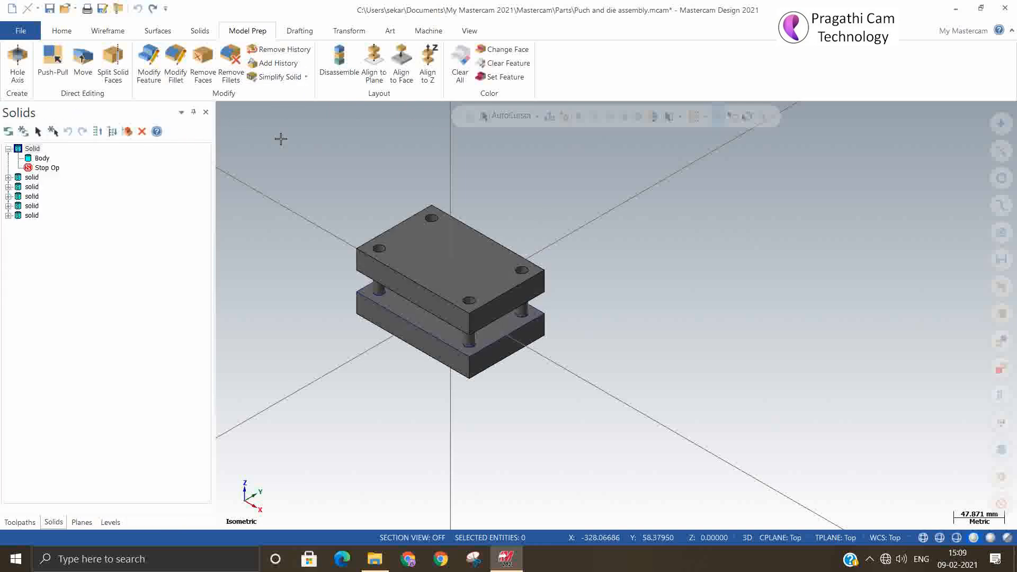
click(403, 67)
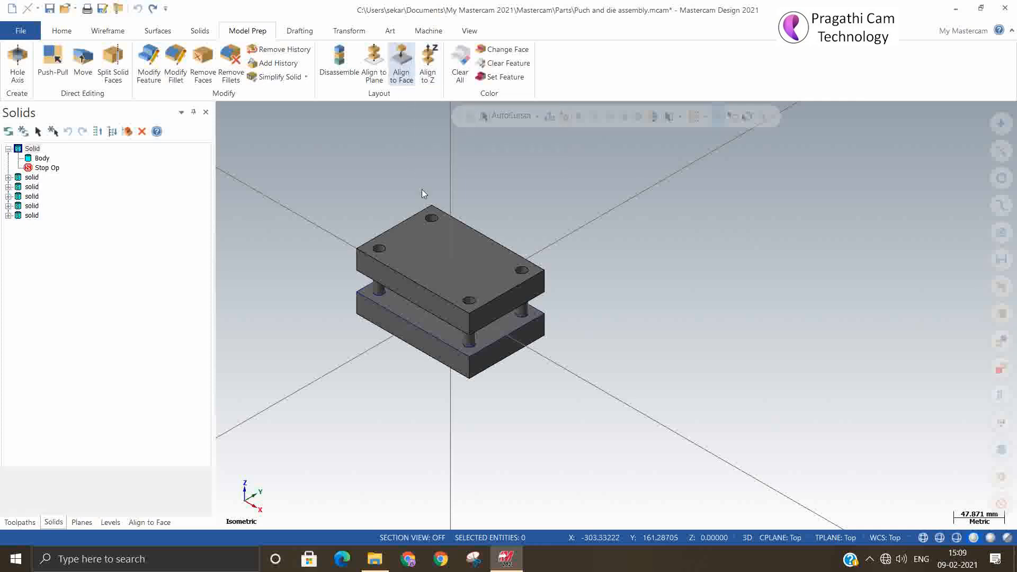
click(438, 253)
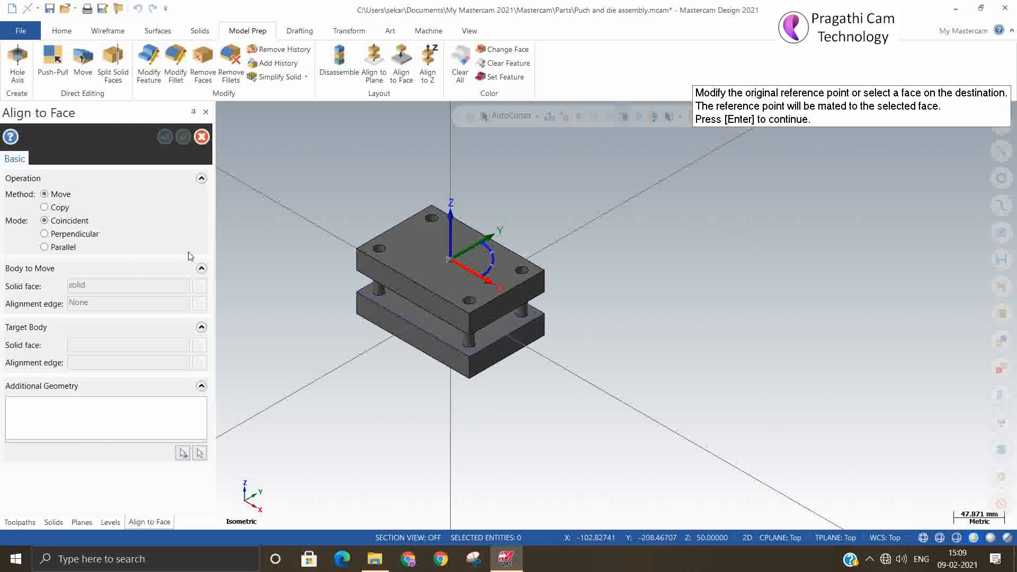
scroll(375, 332, down, 1)
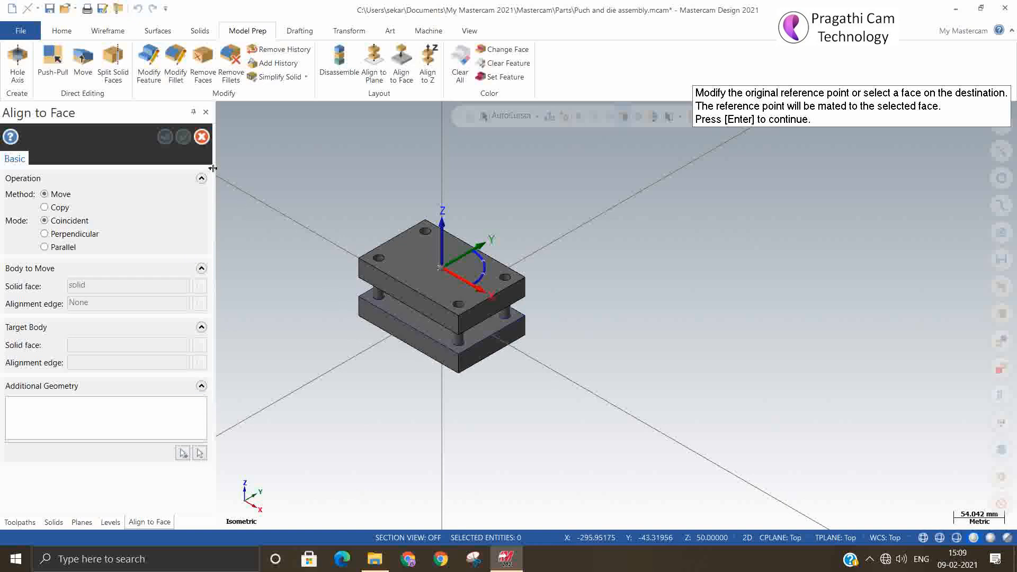
key(Return)
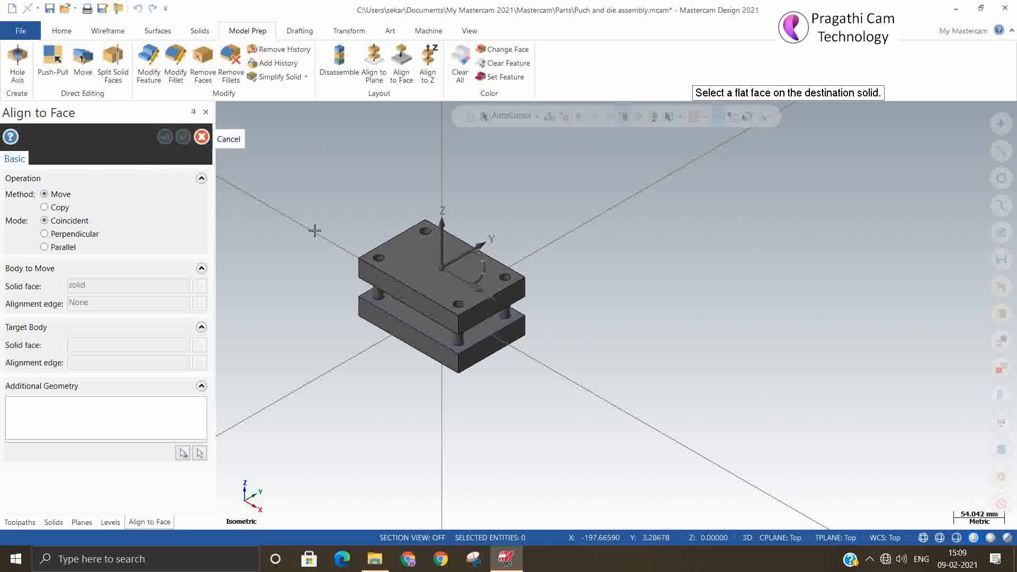
click(204, 140)
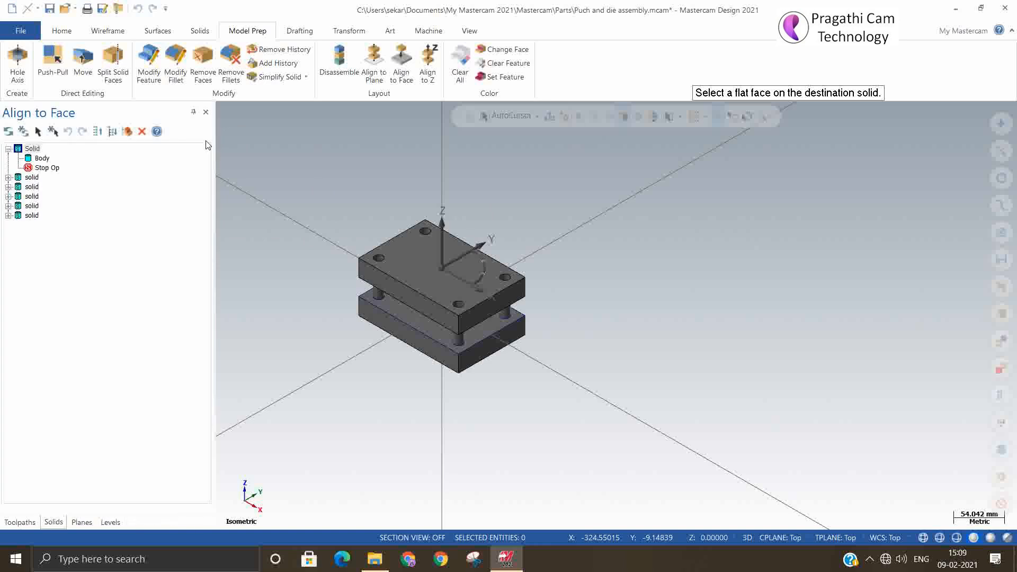
Step: Try Align to Face on the upper plate's top face, shifting its reference point about 20 mm along Y and back along X
click(401, 66)
click(404, 269)
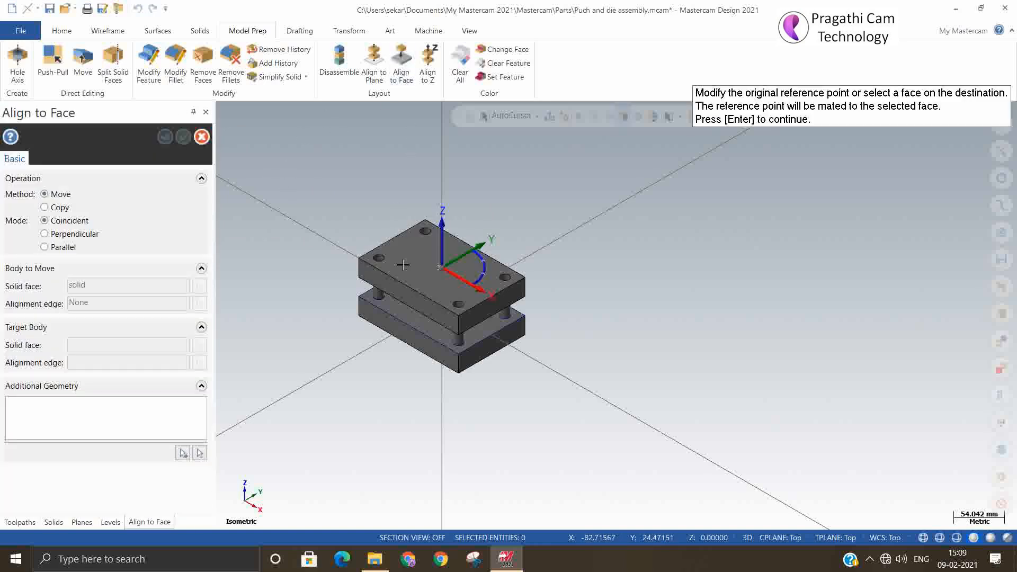
click(467, 254)
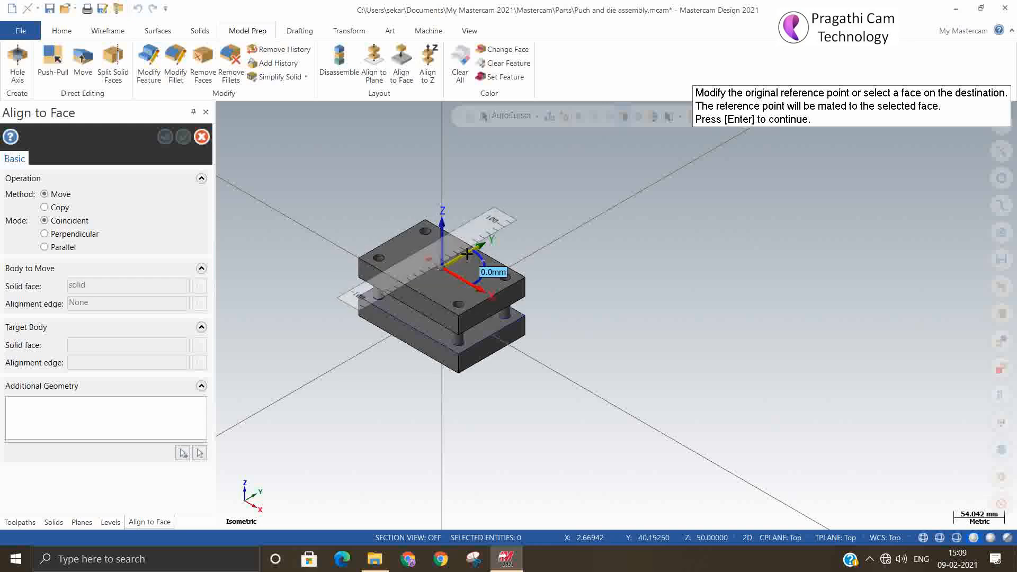
click(467, 254)
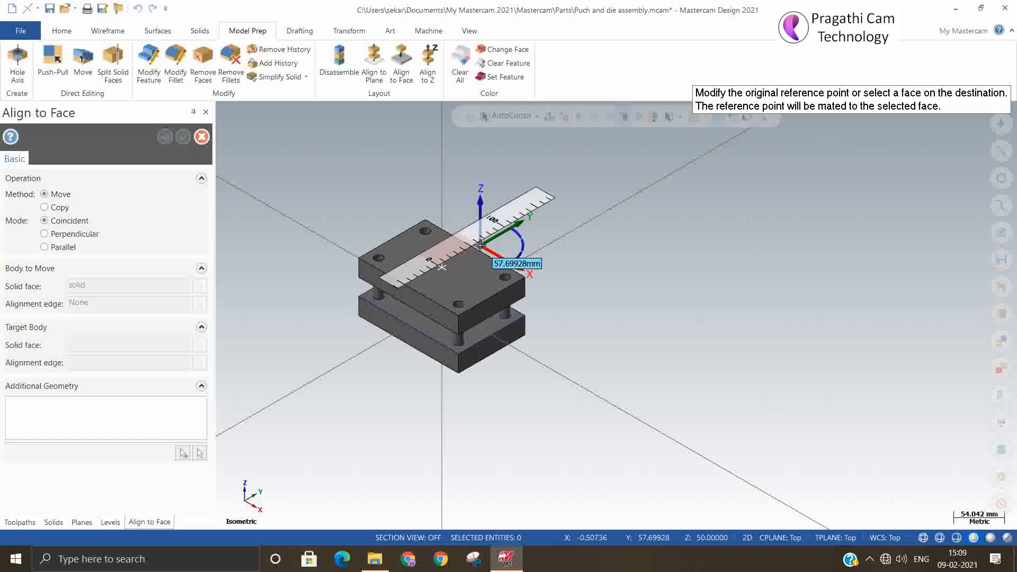
click(456, 259)
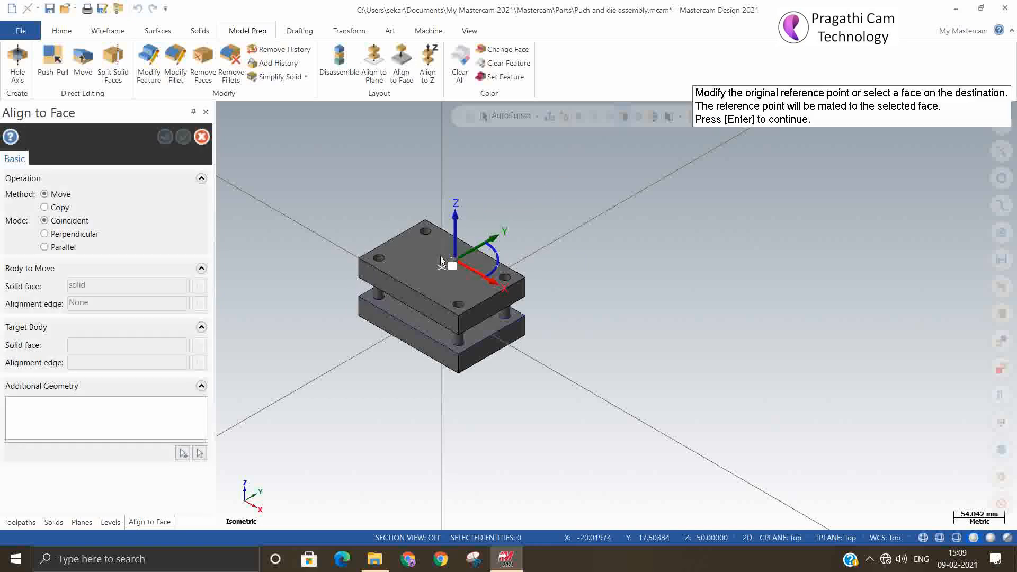
click(489, 273)
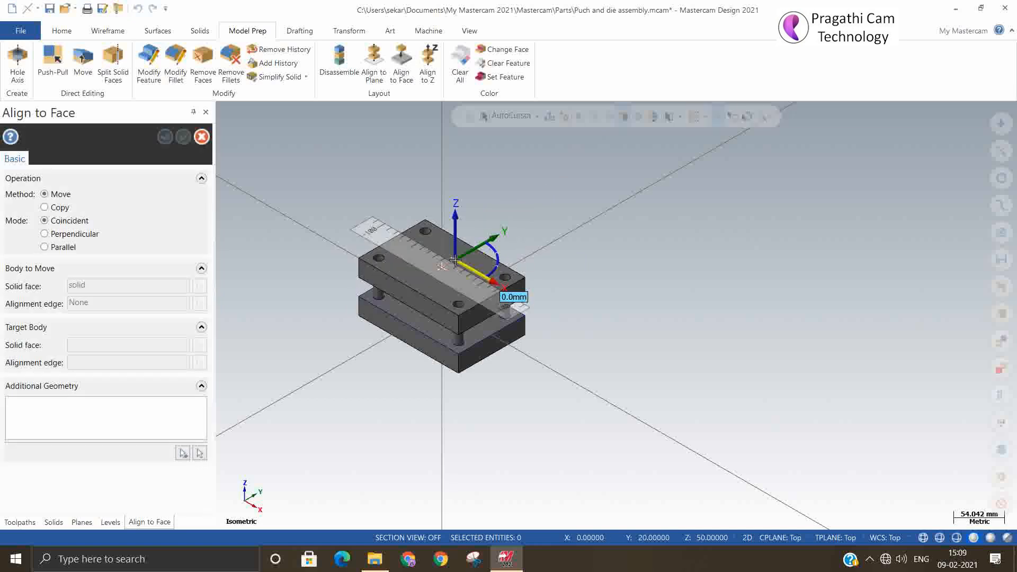
click(411, 259)
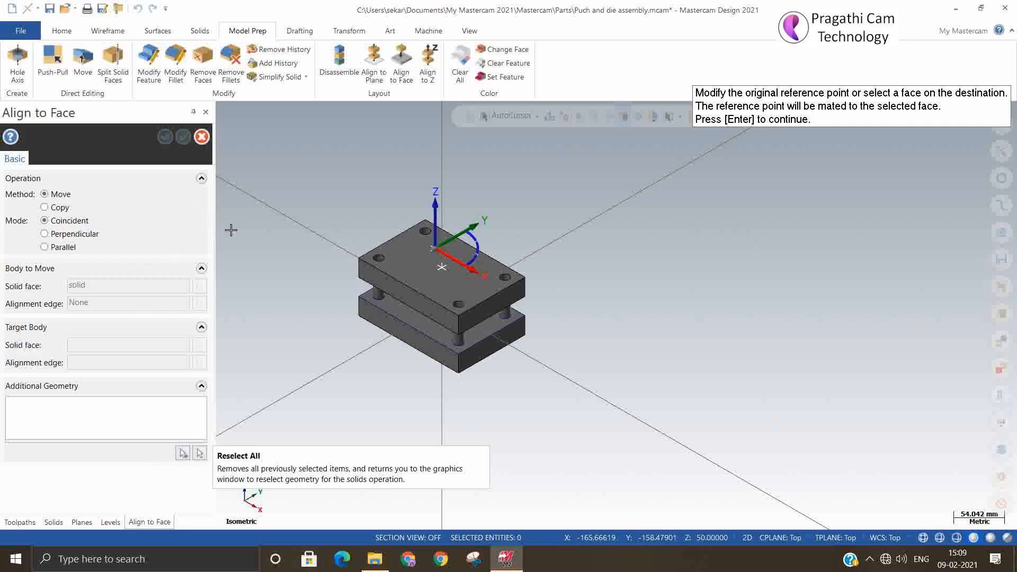
click(202, 138)
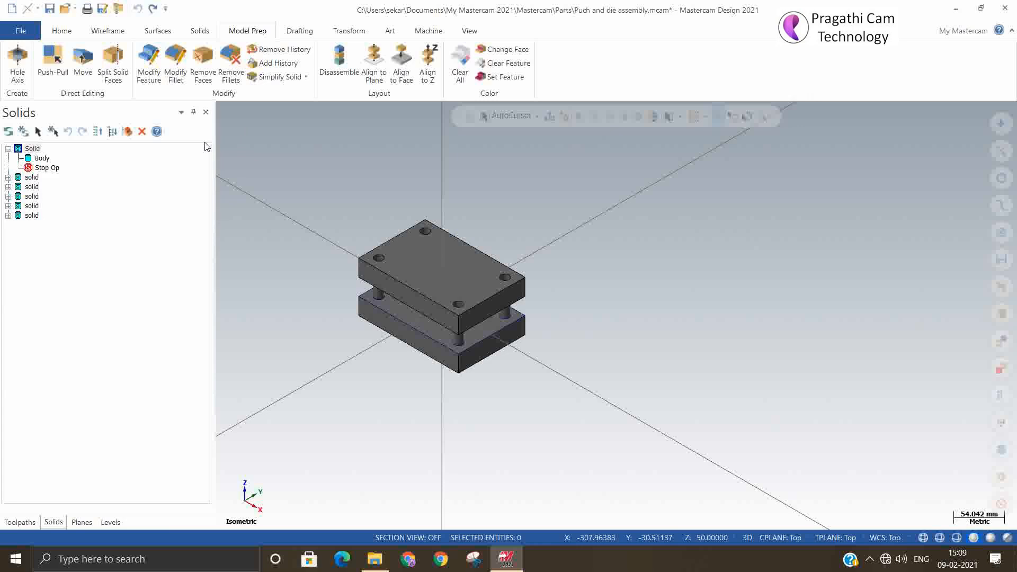